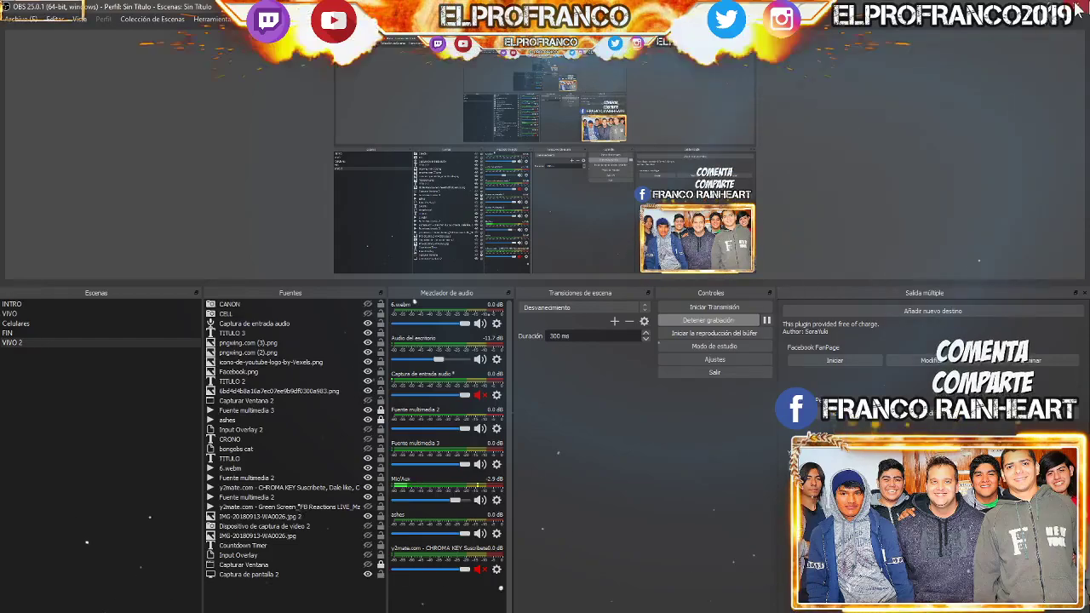
Share the whole screen ('Pantalla') in the Zoom meeting so the CorelDRAW banner is visible
click(1077, 7)
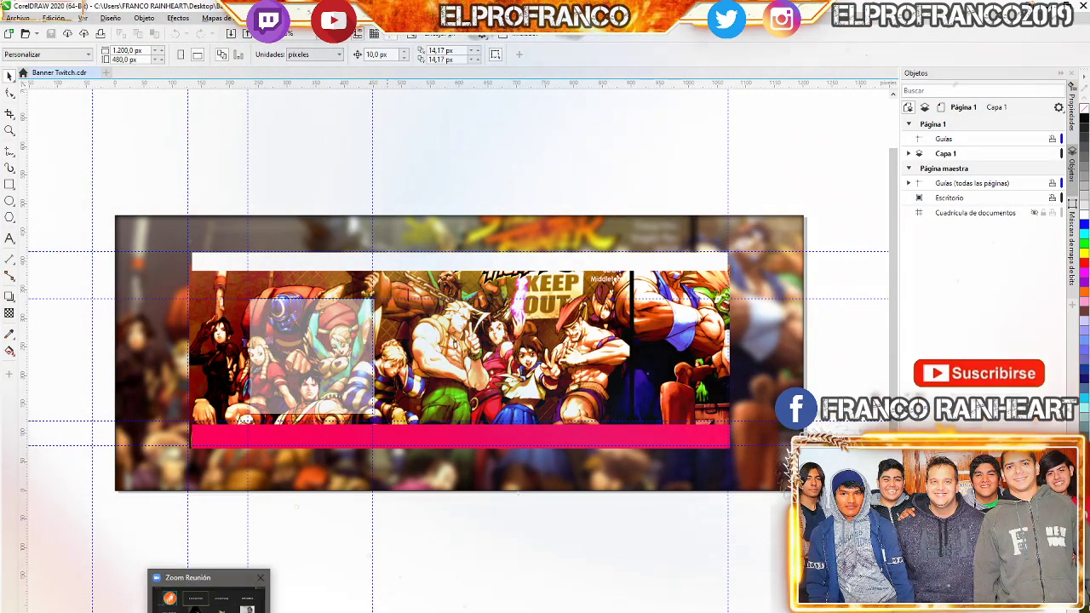
click(276, 610)
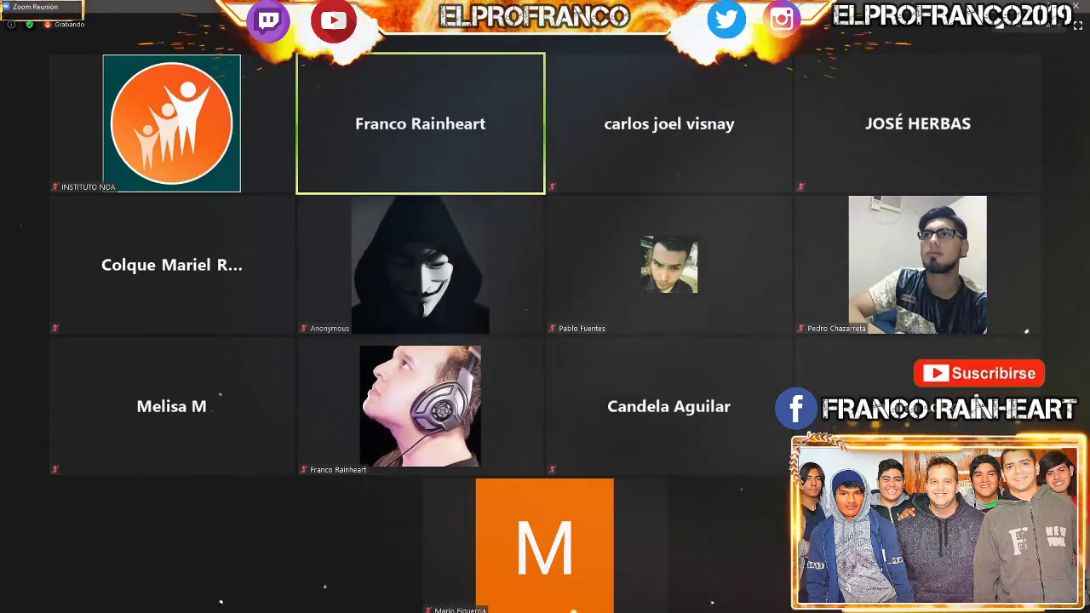
key(alt+s)
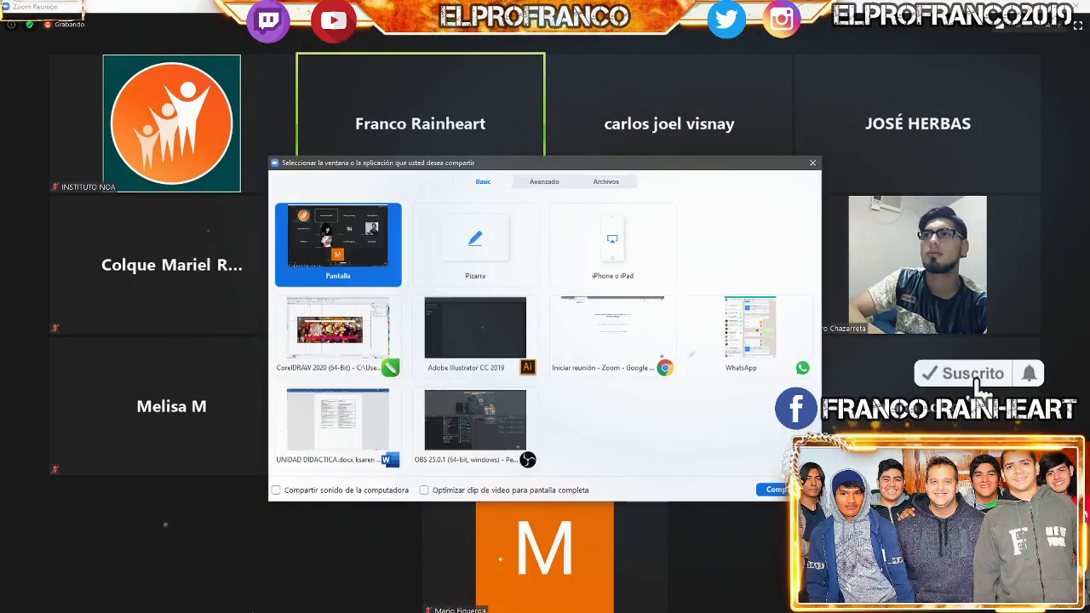
double_click(373, 247)
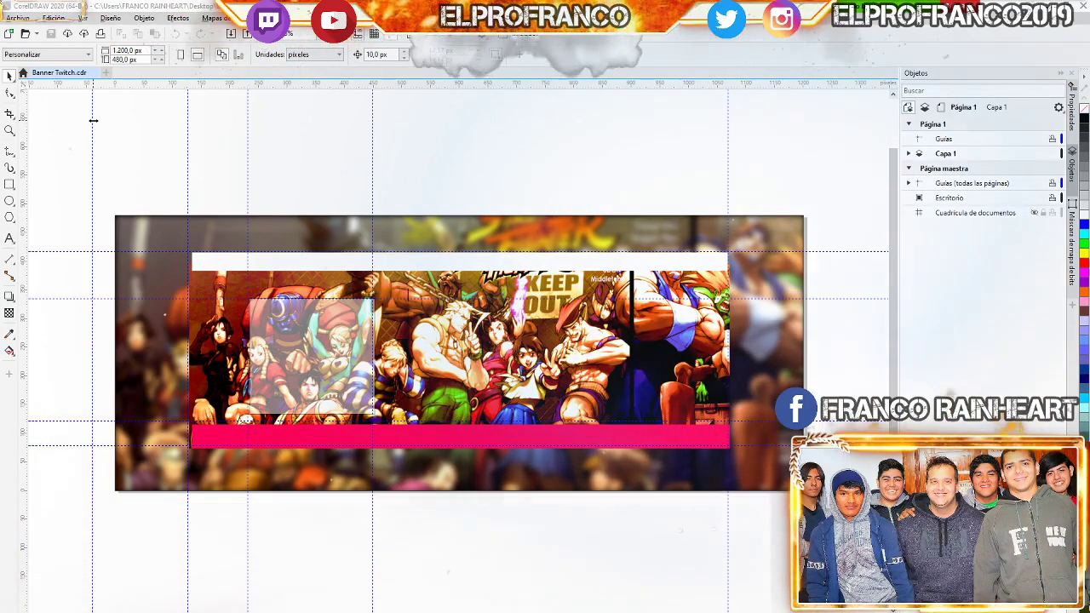
Select one of the banner's guide lines in CorelDRAW, then switch to Adobe Illustrator CC 2019
click(92, 120)
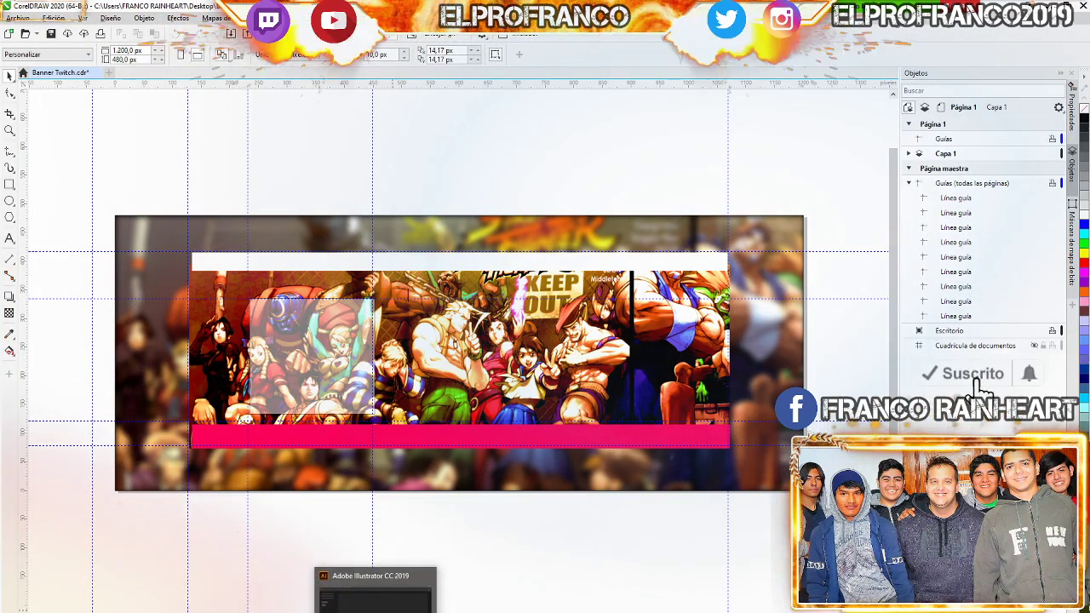
click(375, 592)
Start a new Illustrator document sized 1200 × 480 in pixel units
click(73, 10)
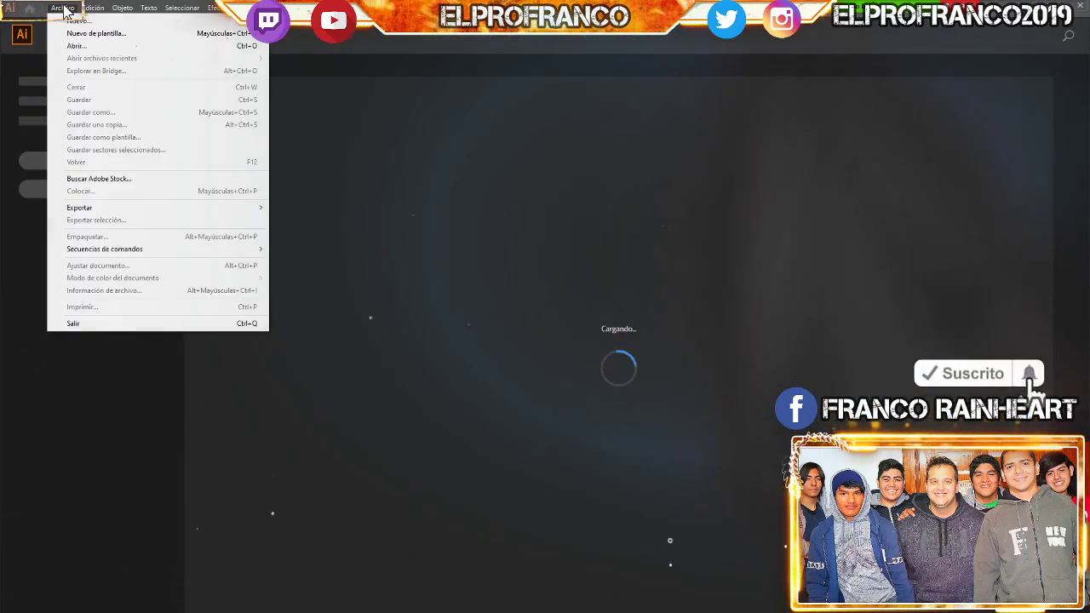
click(81, 23)
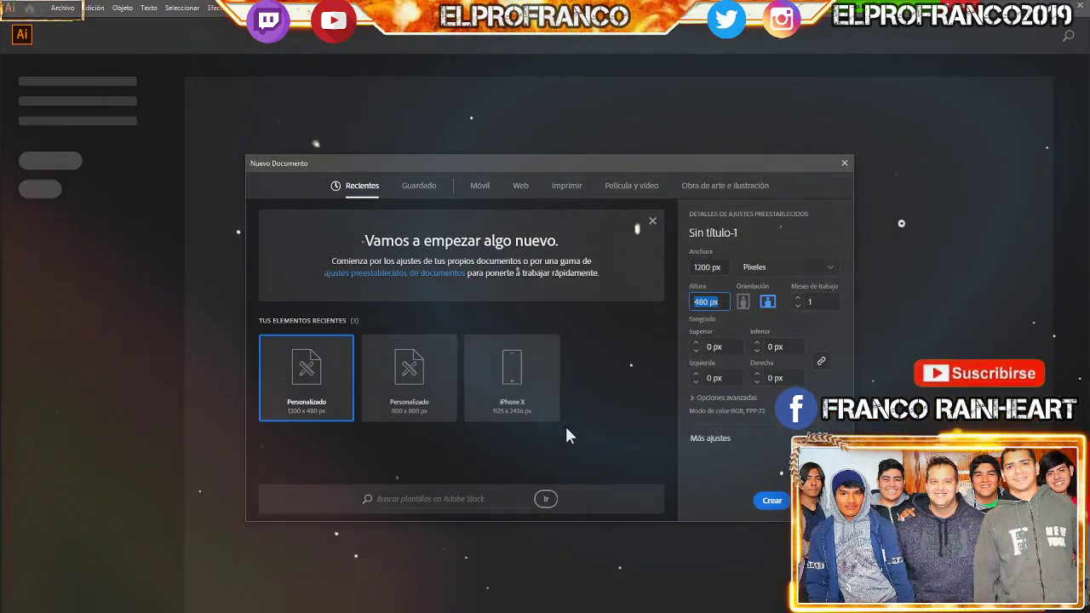
text(1)
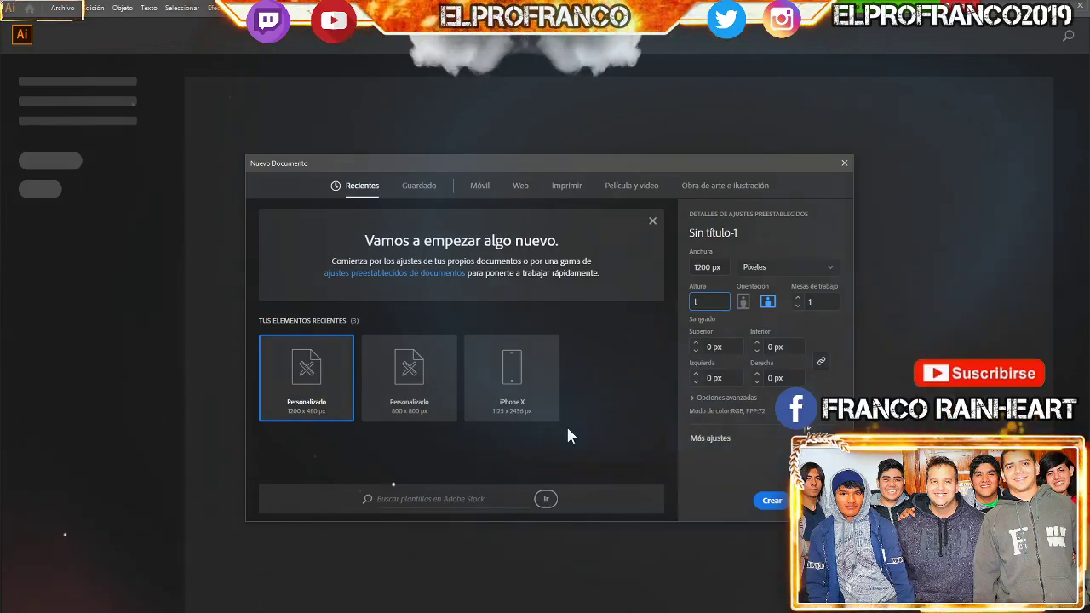
key(BackSpace)
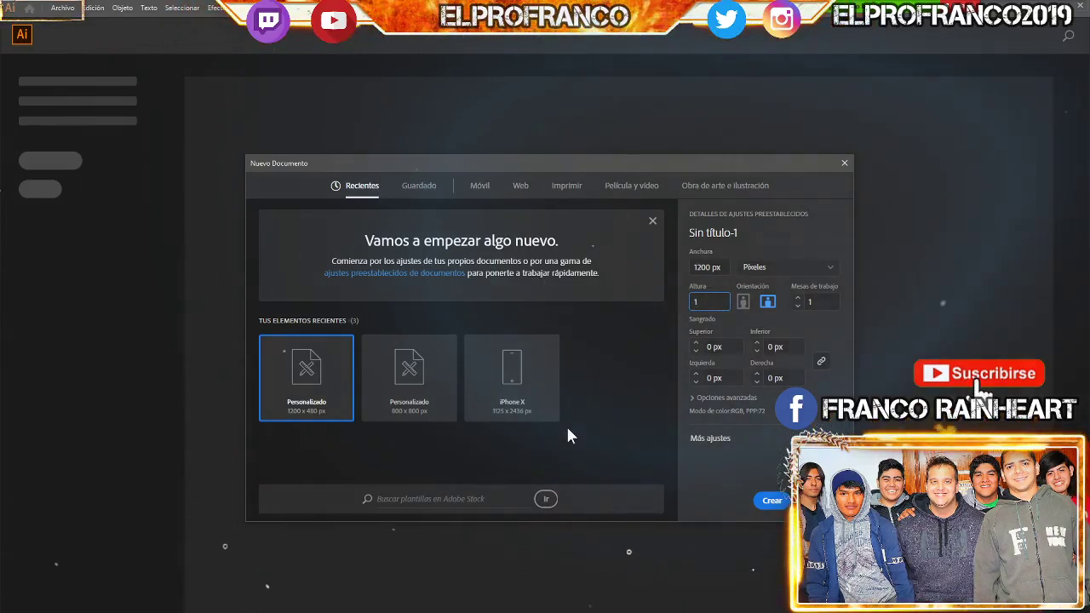
text(4)
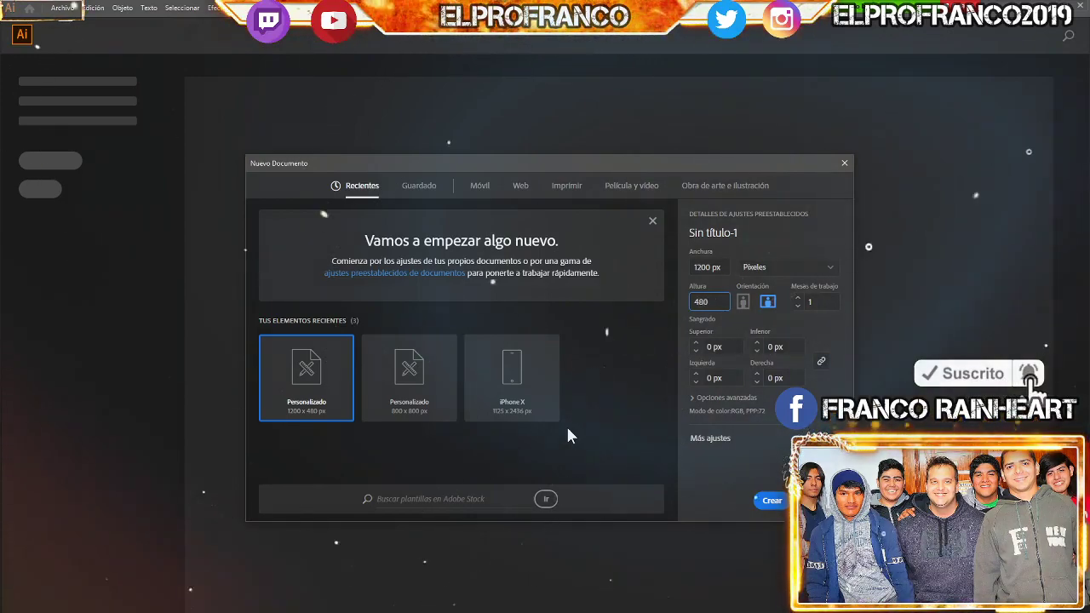
text(80)
click(707, 266)
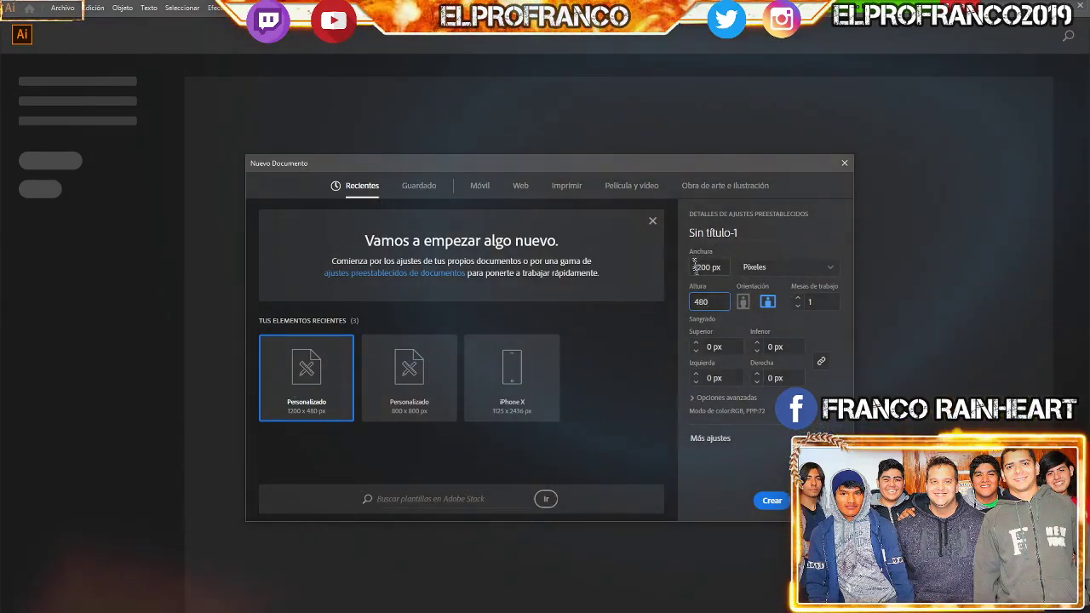
click(756, 268)
click(758, 271)
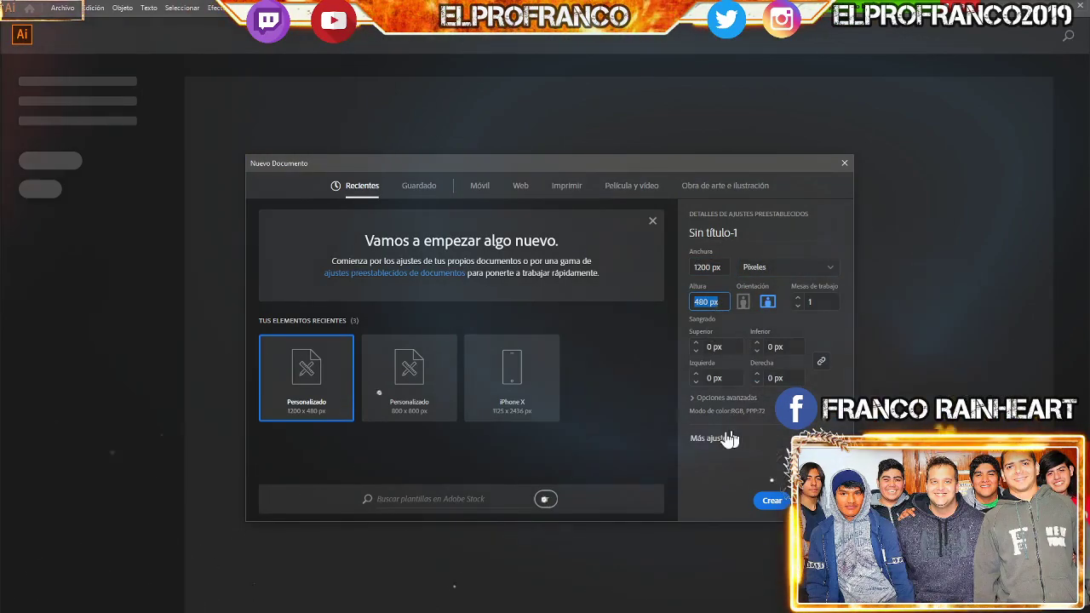
Keep RGB colour and Screen (72 ppi) raster effects in advanced options, and create the document
click(694, 398)
scroll(706, 409, down, 1)
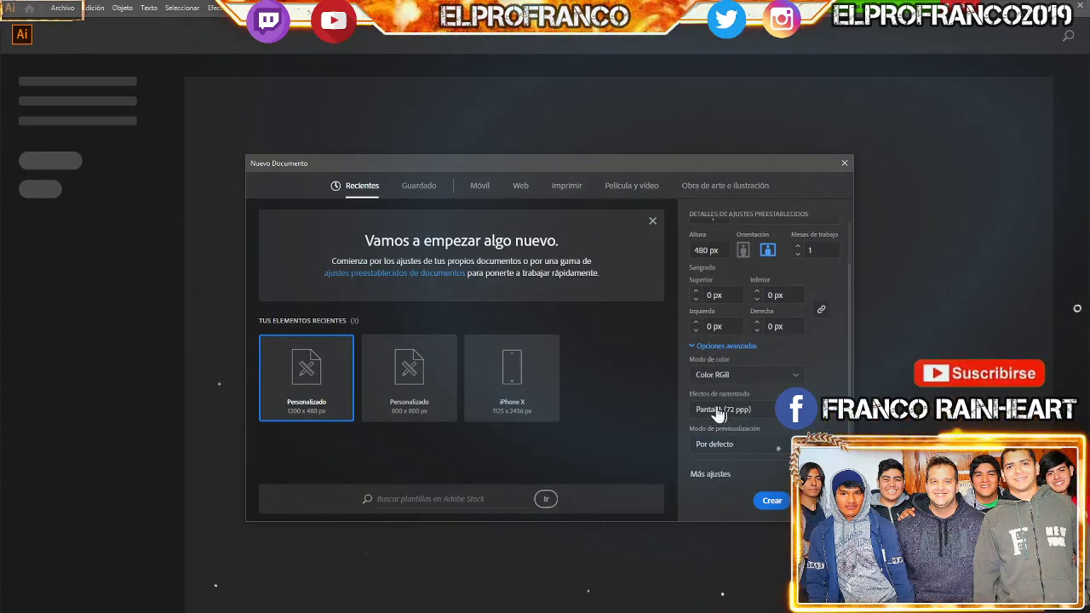
click(719, 410)
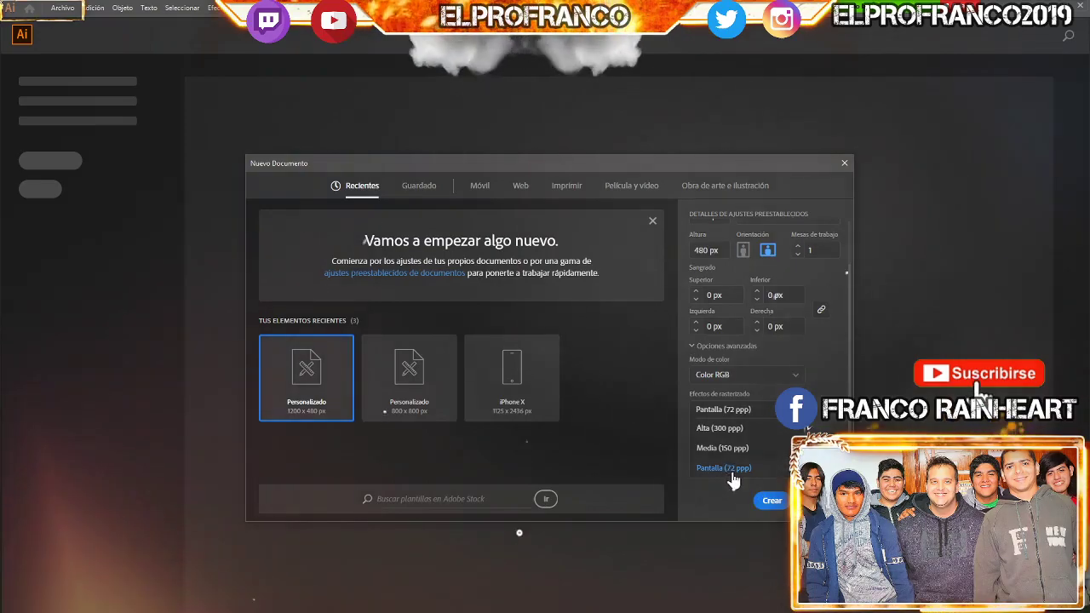
click(728, 470)
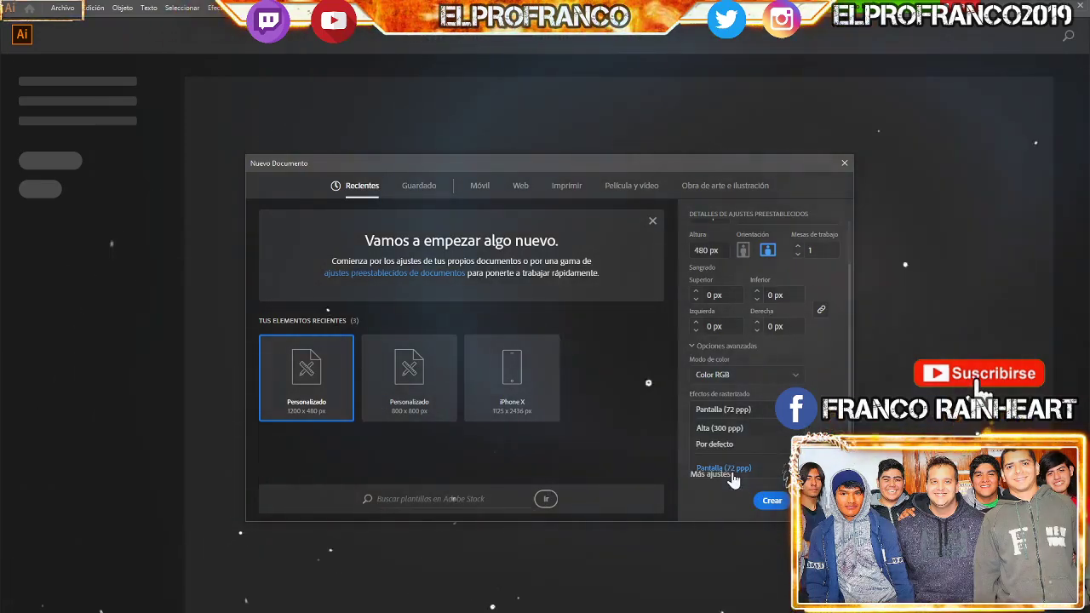
click(772, 502)
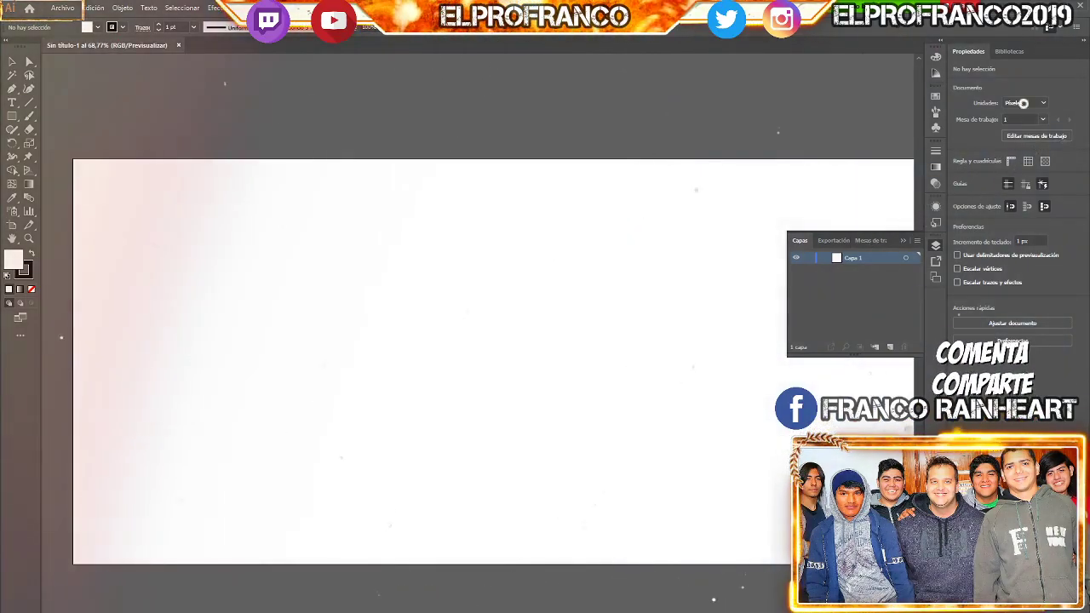
View the blank artboard at 50% zoom, pan the canvas, and briefly check the Ventana menu
click(102, 608)
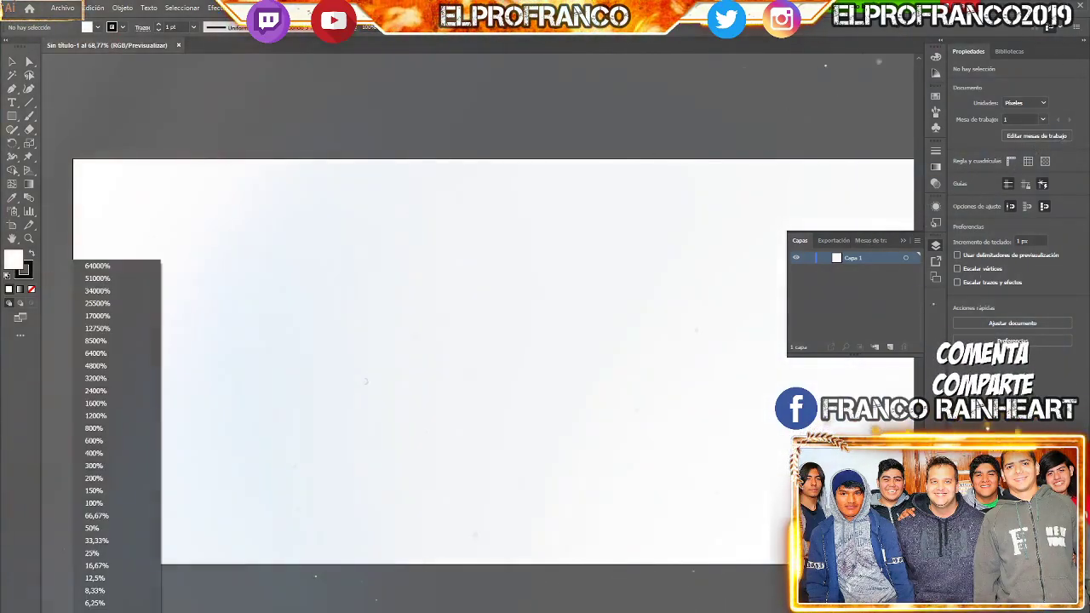
click(132, 528)
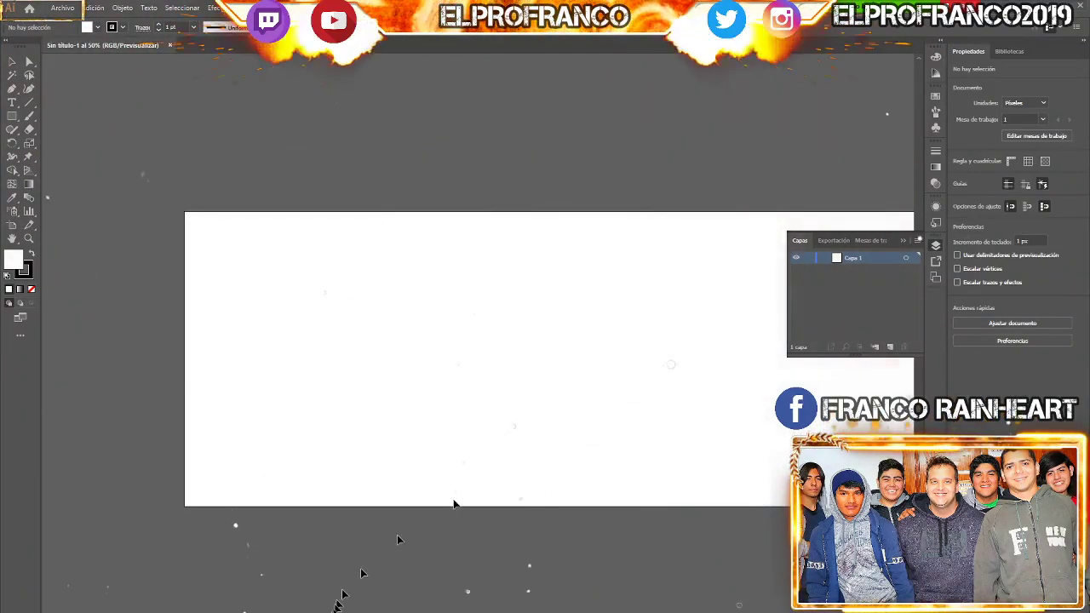
scroll(447, 358, right, 3)
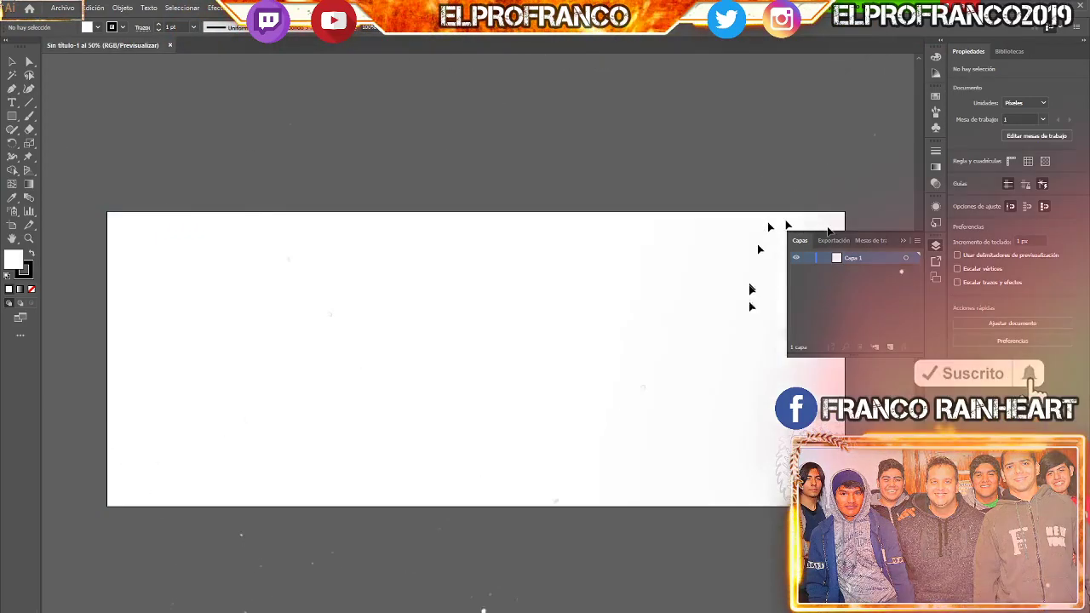
click(266, 8)
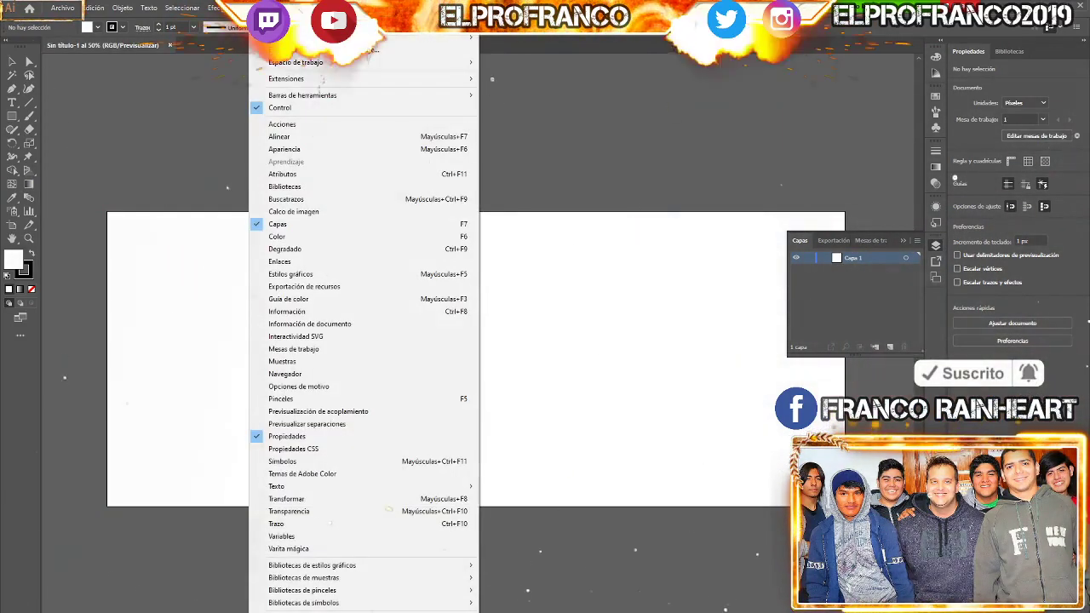
click(515, 447)
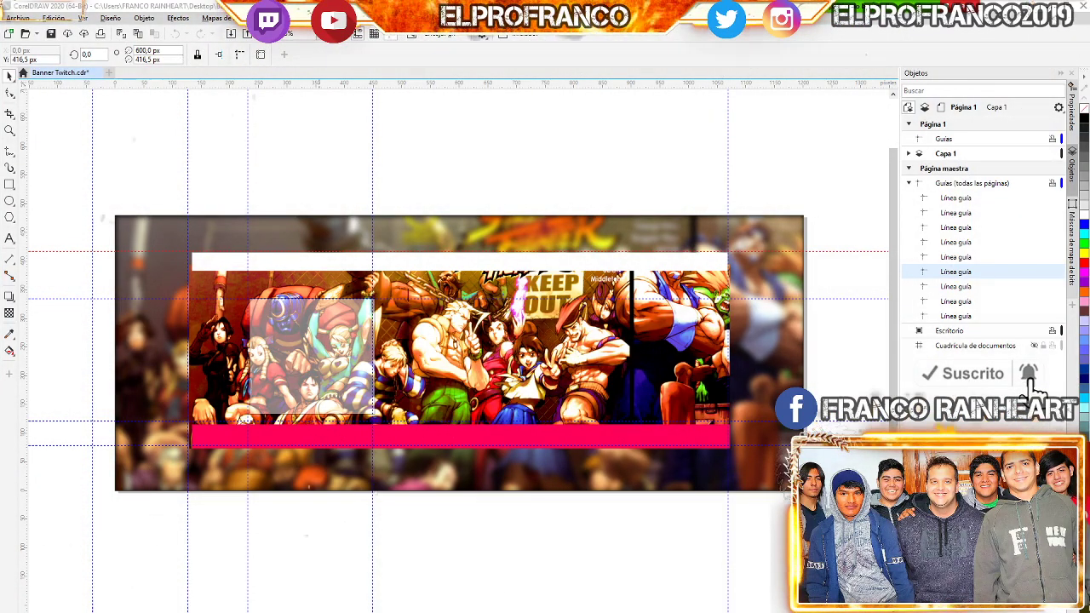
Post 'Tamaño es de 1200x480' in the Zoom group chat
click(928, 38)
click(984, 32)
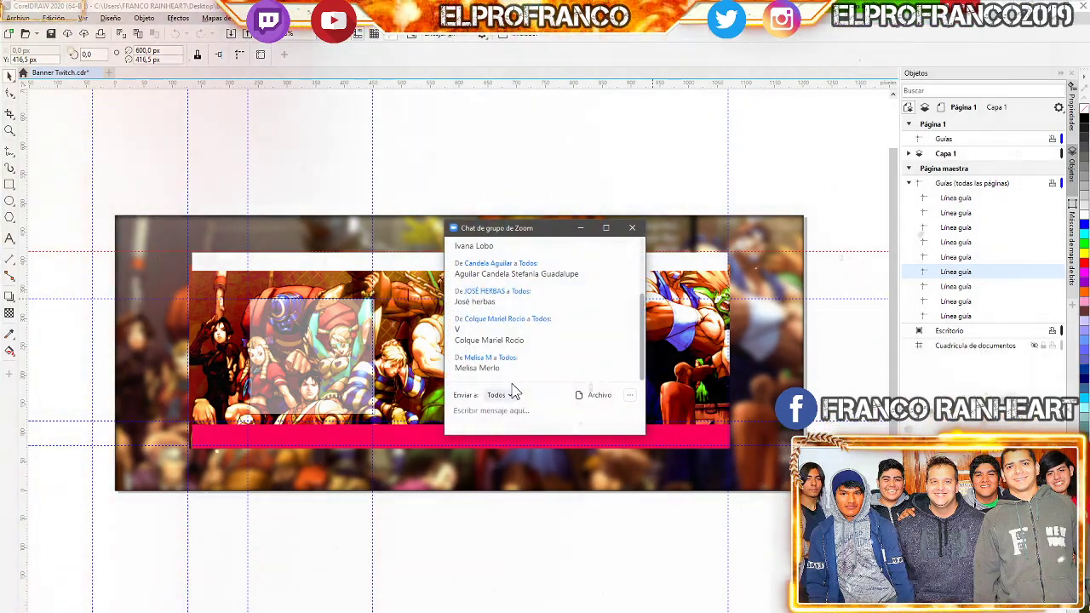
text(Ta)
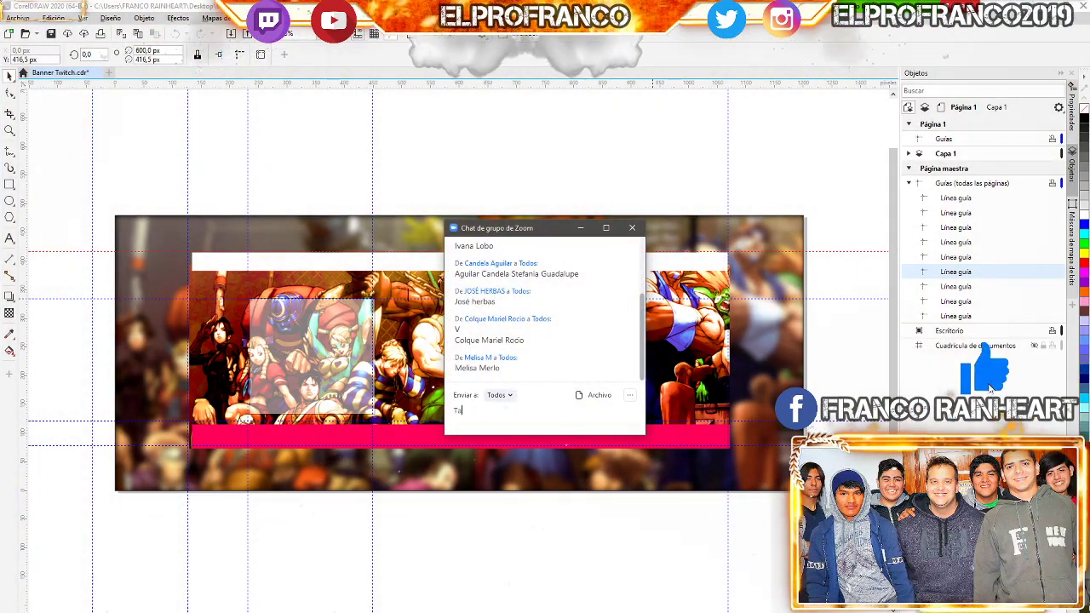
text(maño)
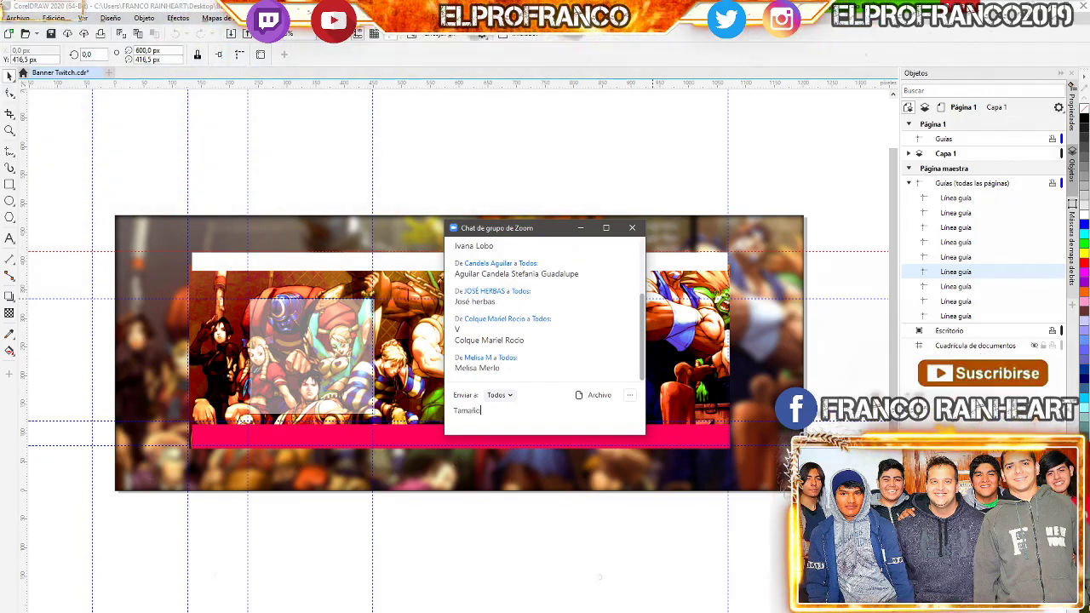
text( es de 1)
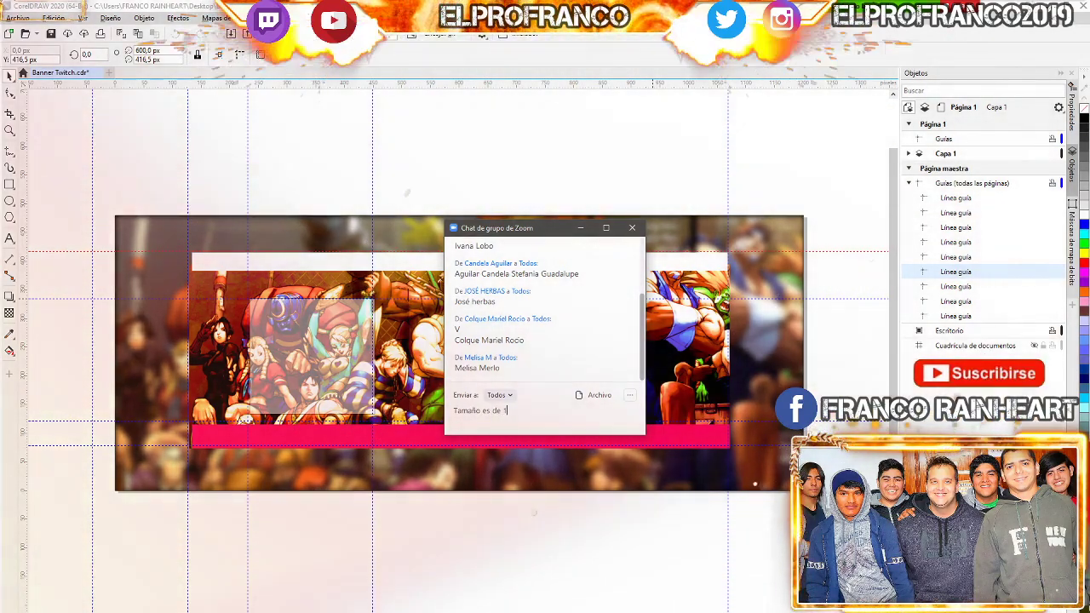
text(200x4)
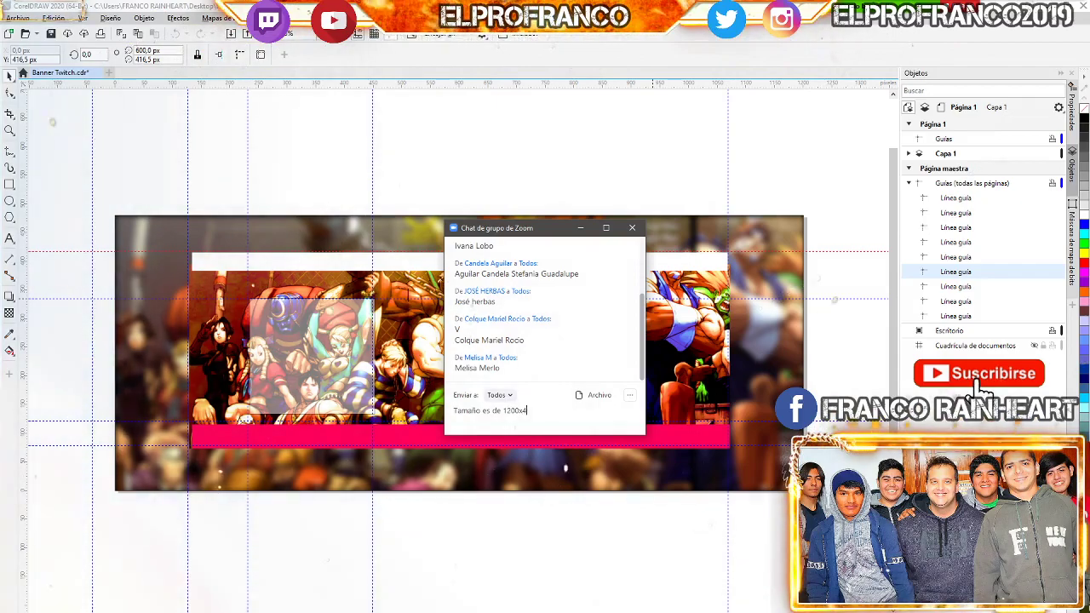
text(80)
key(Return)
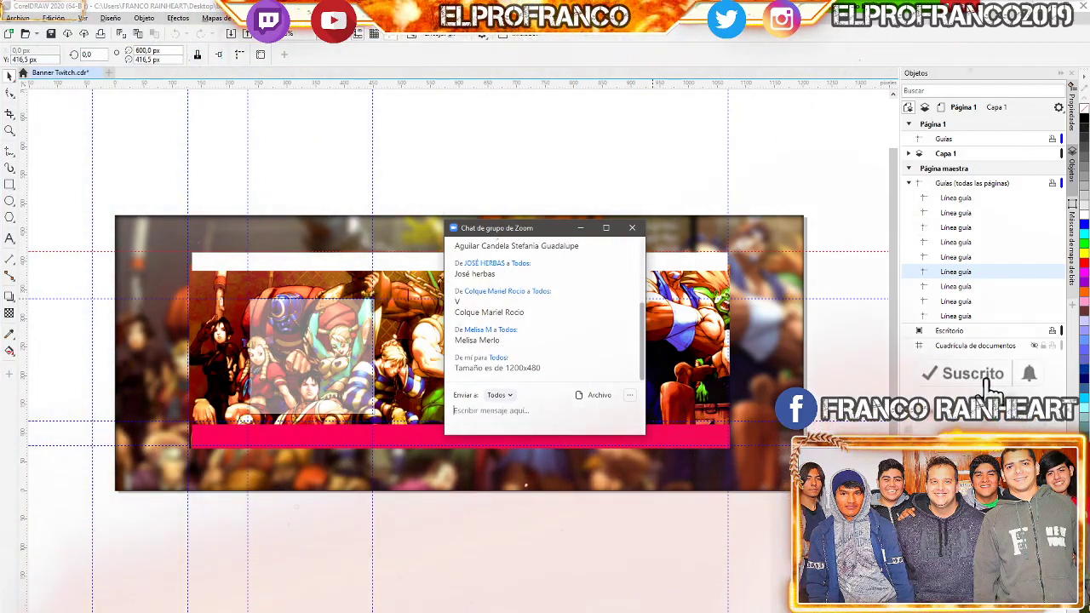
Send chat messages 'Resolución 72ppp' and 'Recuerden que todo es Pixe'
text(RE)
key(BackSpace)
text(eso)
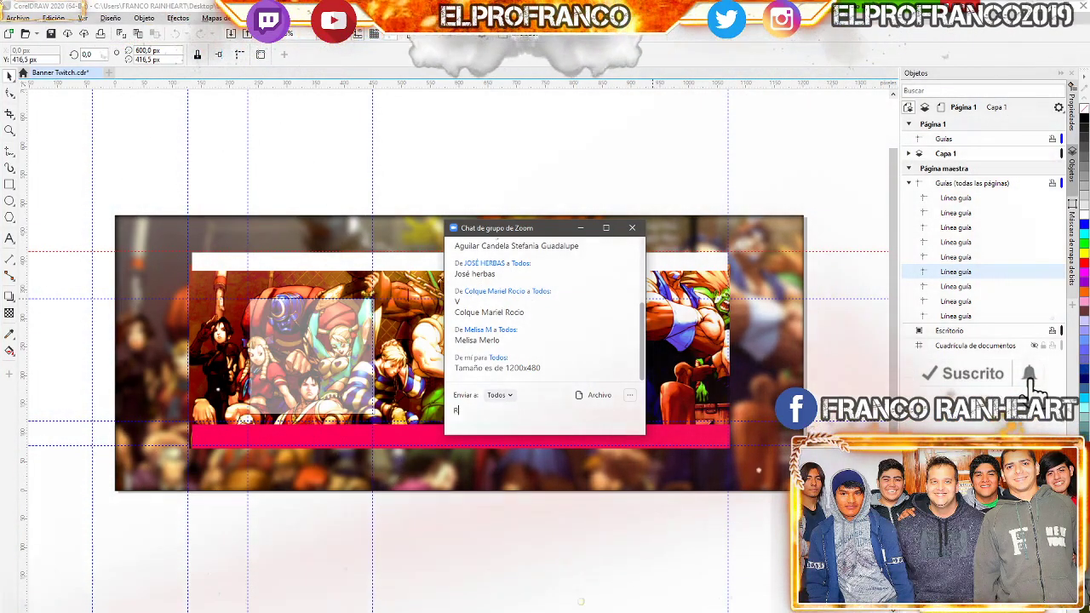
text(lución )
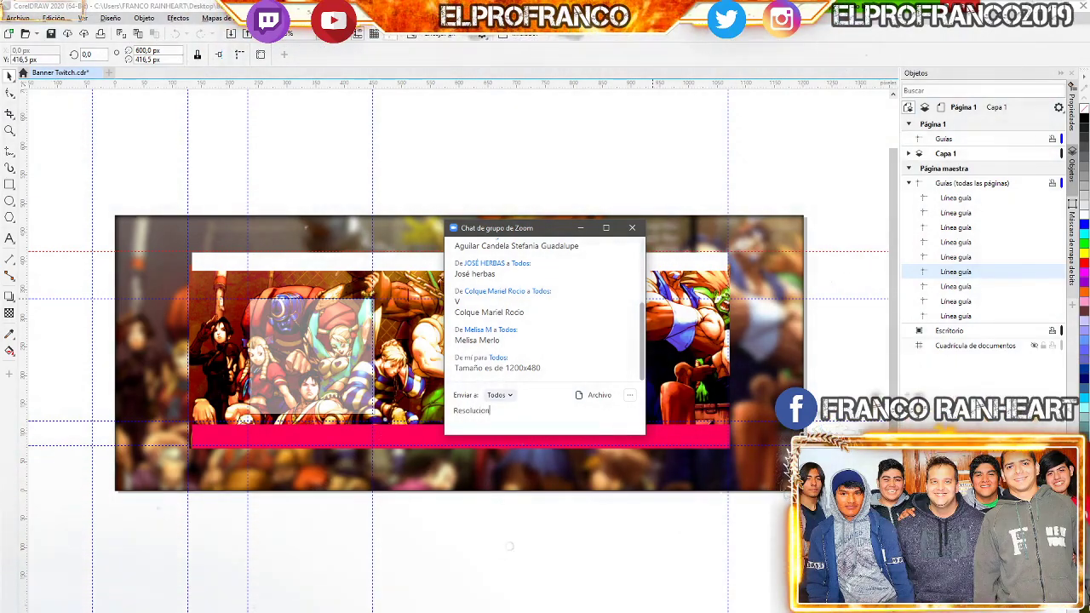
text(7)
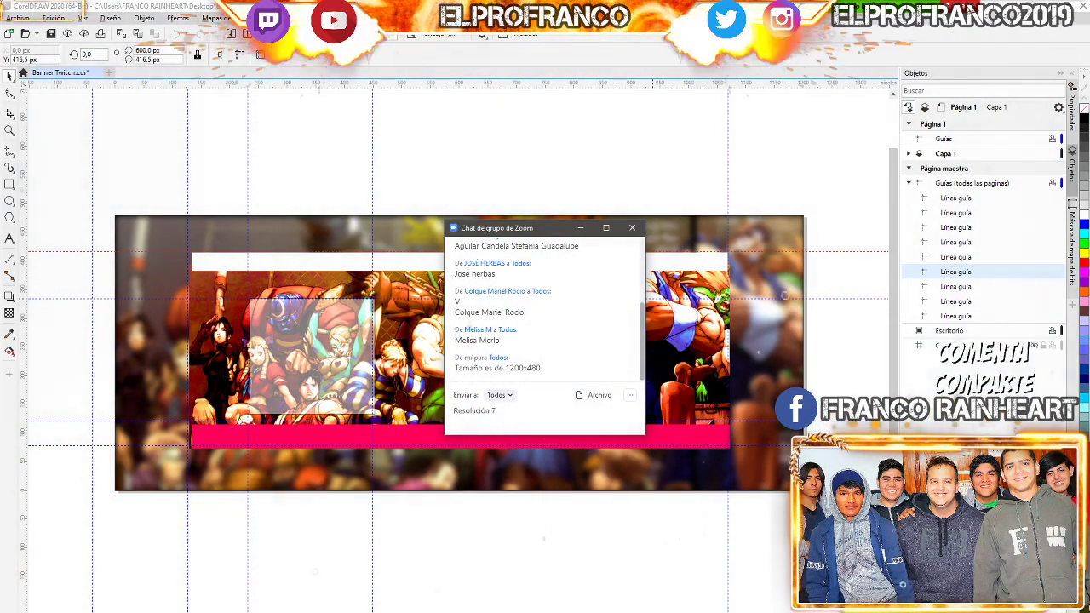
text(2p)
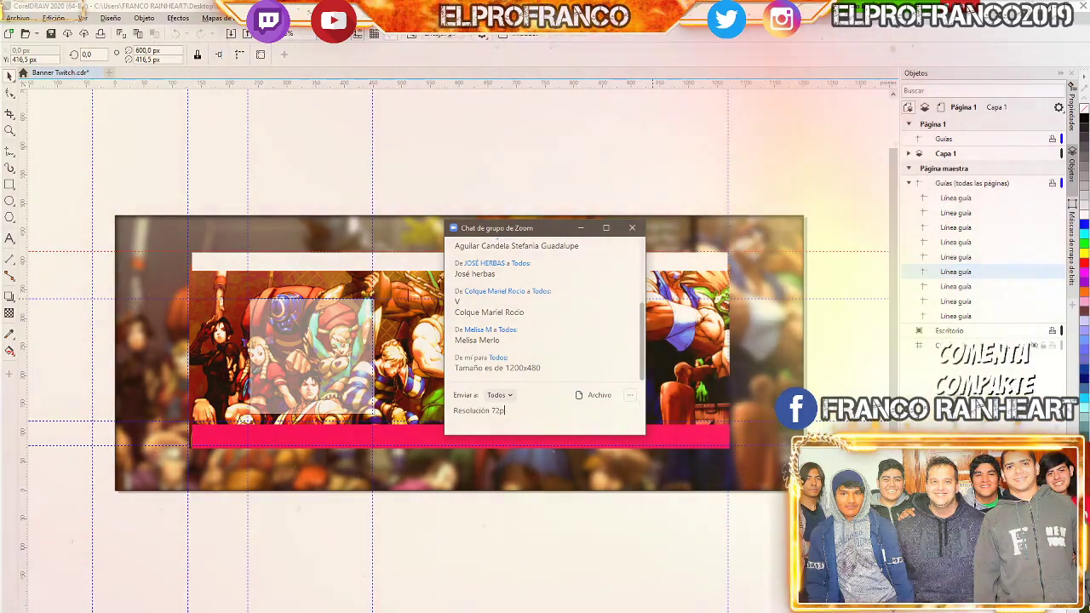
text(pp)
key(Return)
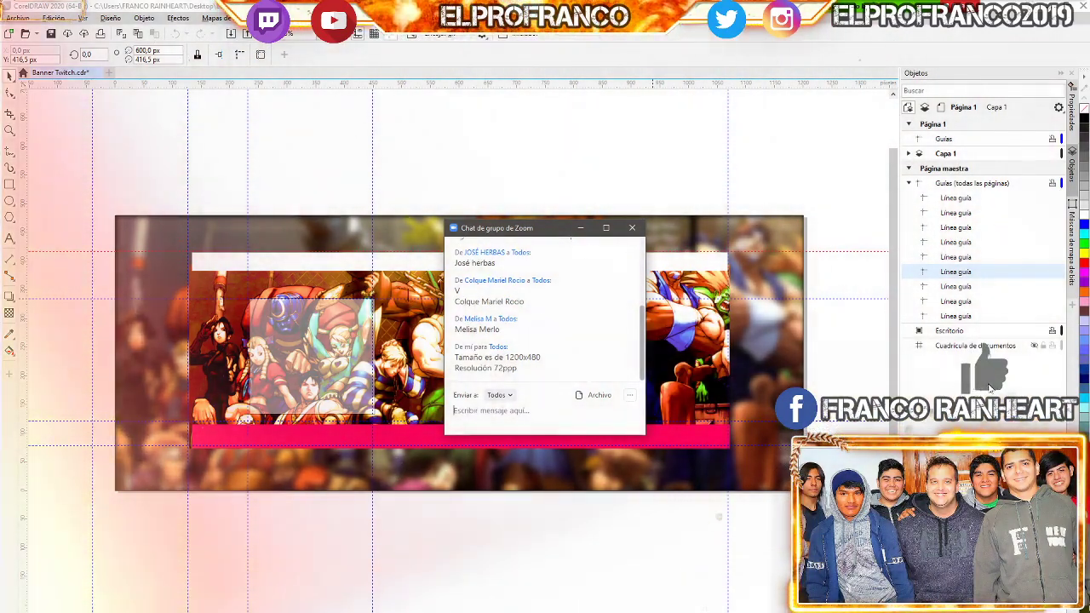
text(Recuerden)
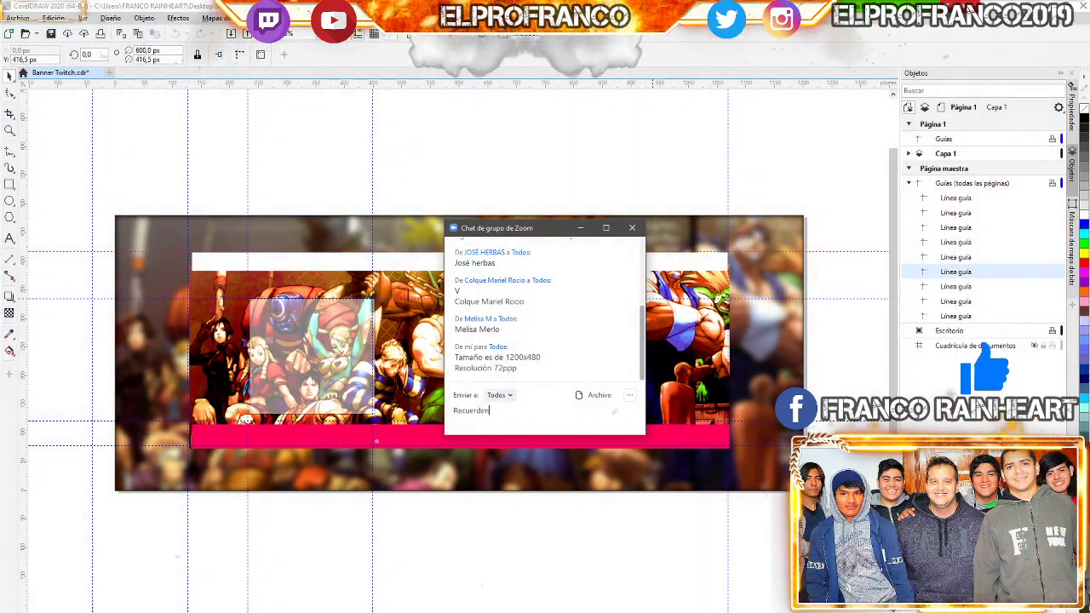
text( que todo es P)
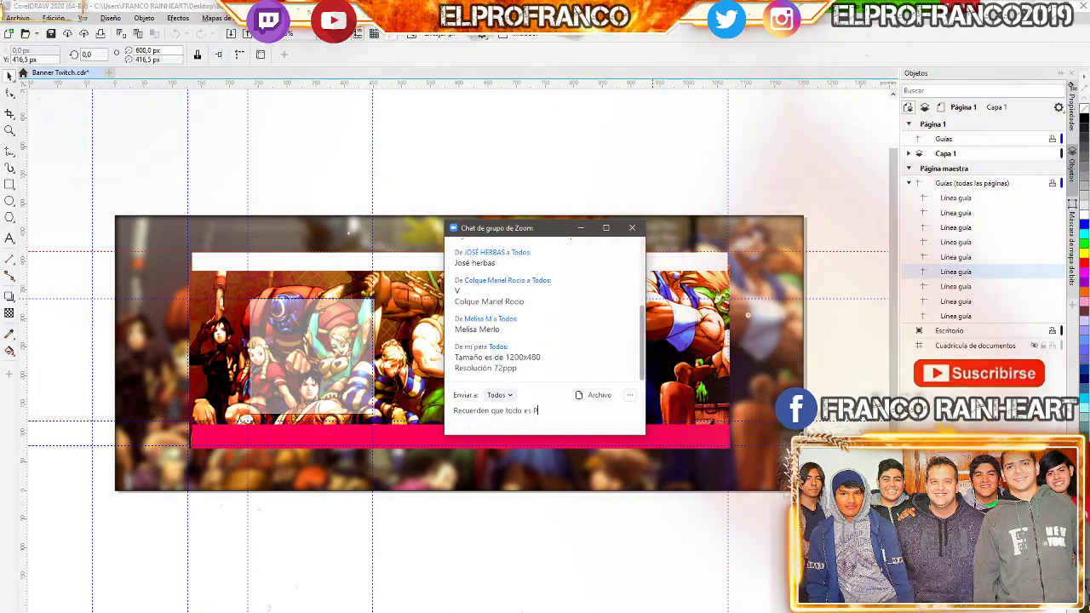
text(ixe)
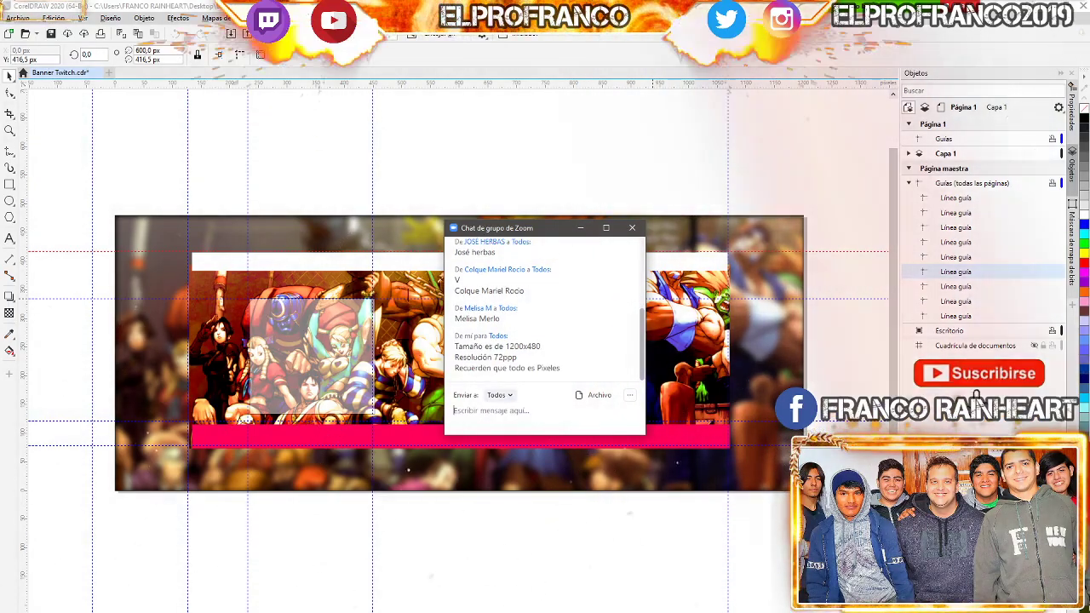
key(Return)
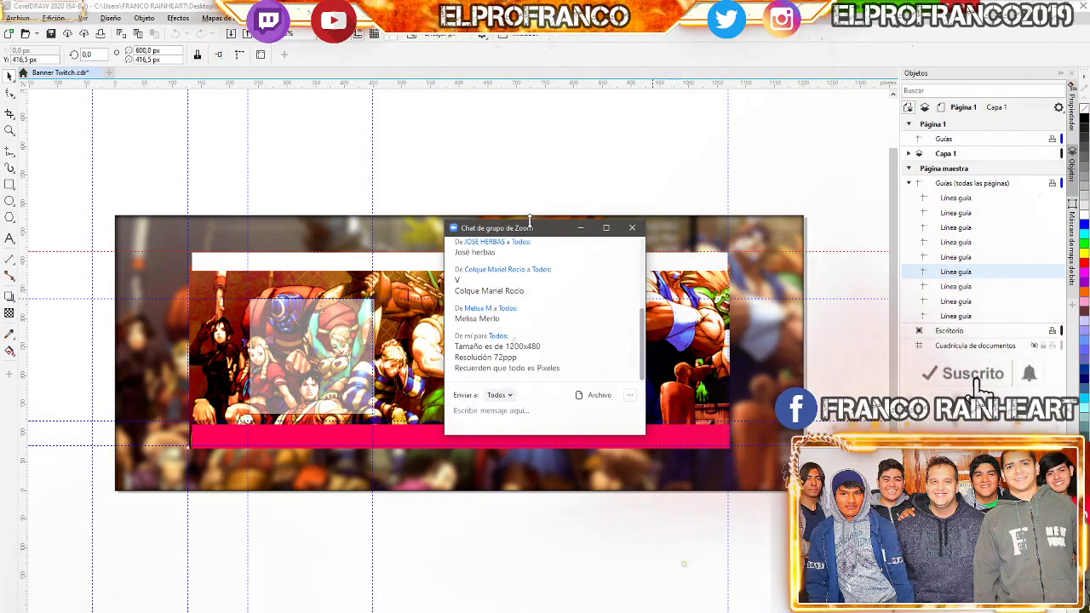
Check the upper CorelDRAW guideline and send 'Linea Horizontal 1: y: 416' in chat
drag(535, 241, 740, 118)
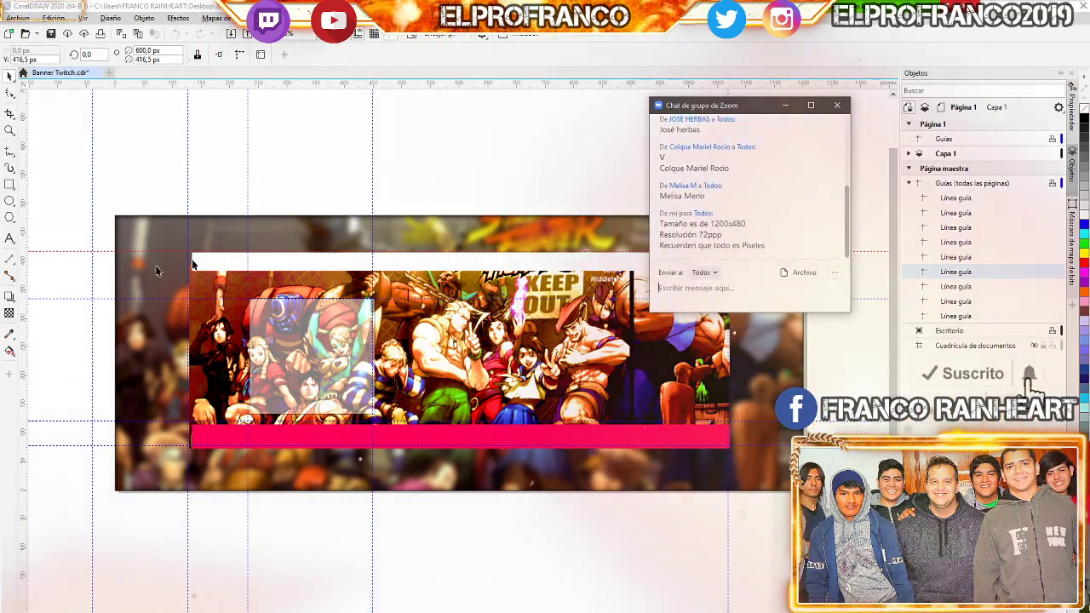
click(53, 251)
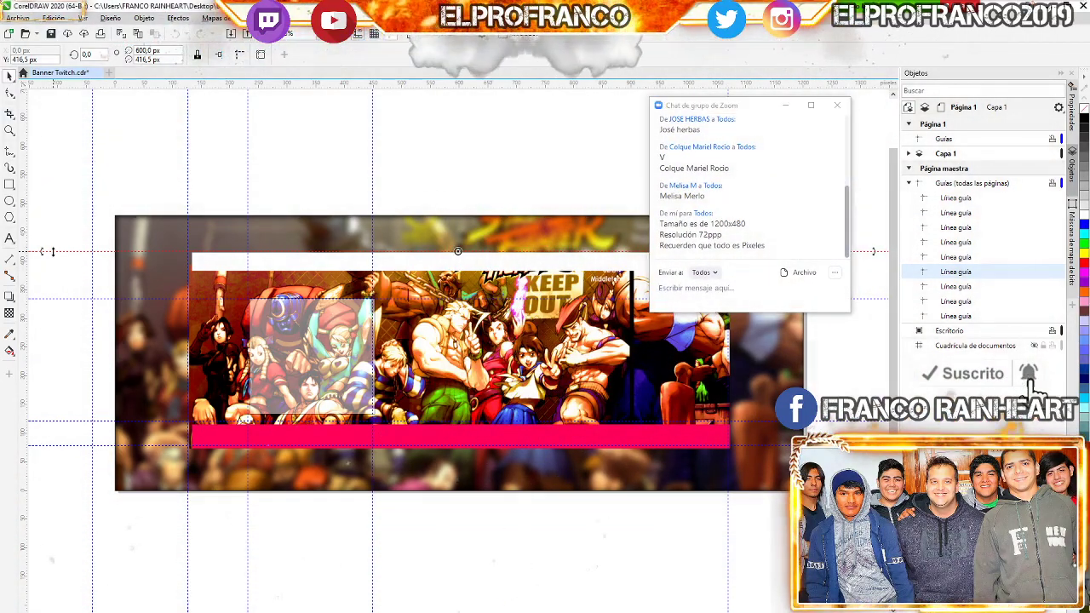
click(697, 288)
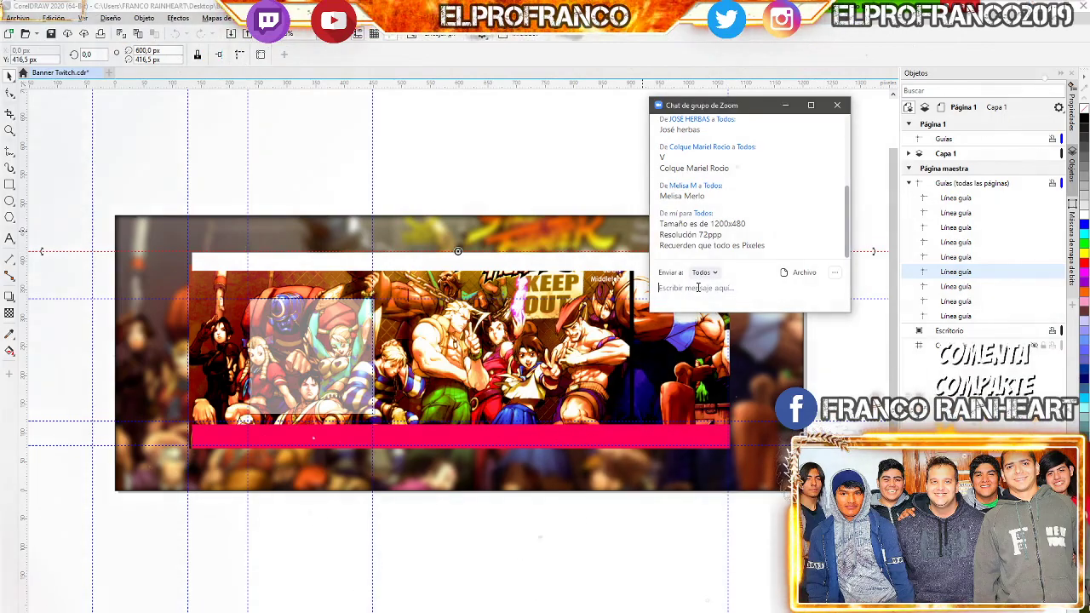
text(Lin)
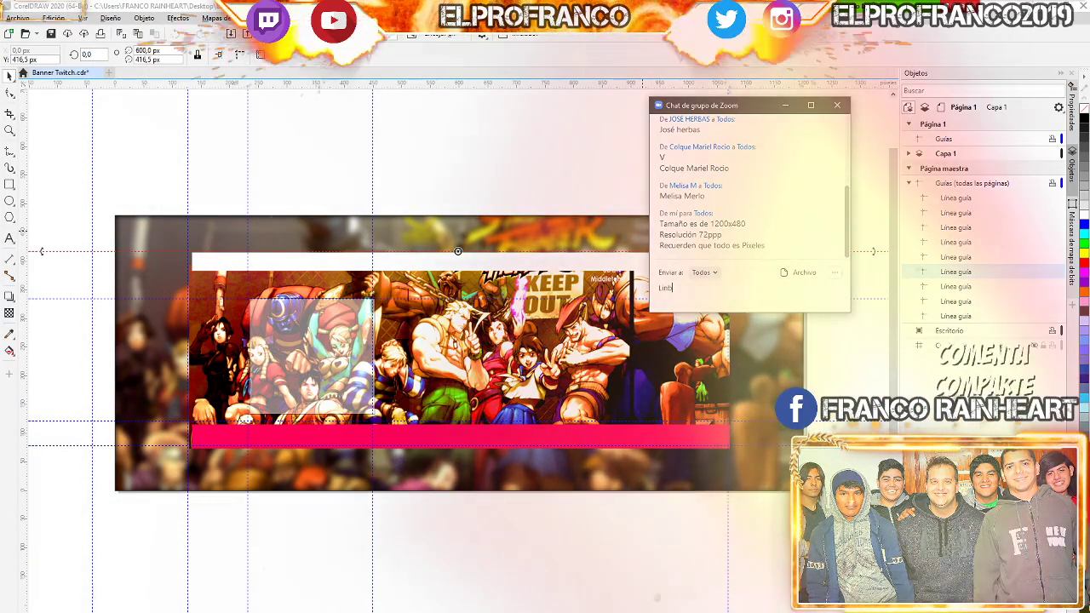
text(eas)
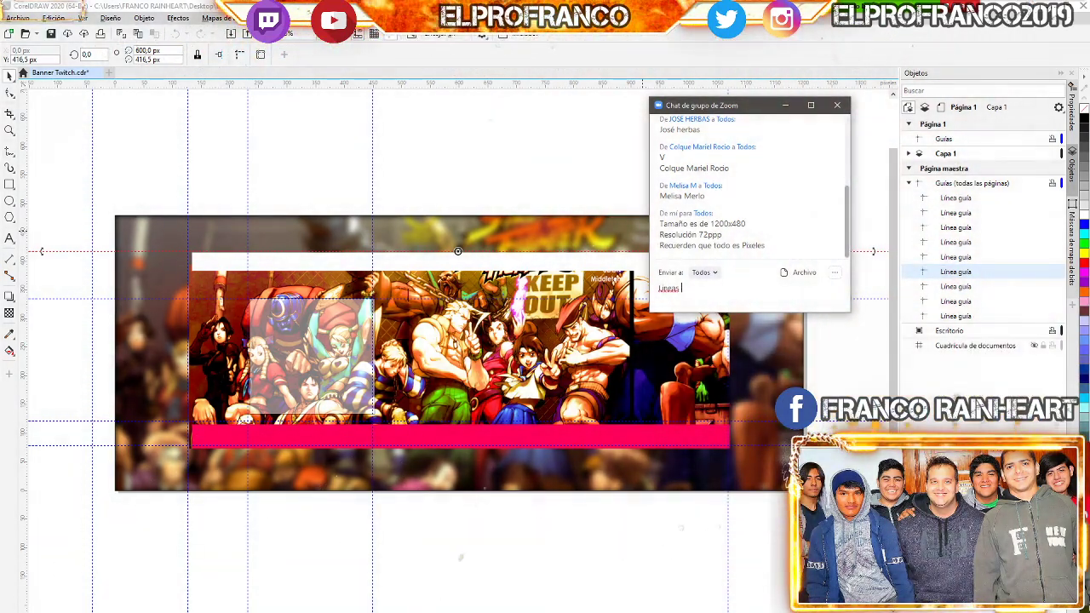
key(BackSpace)
text(V)
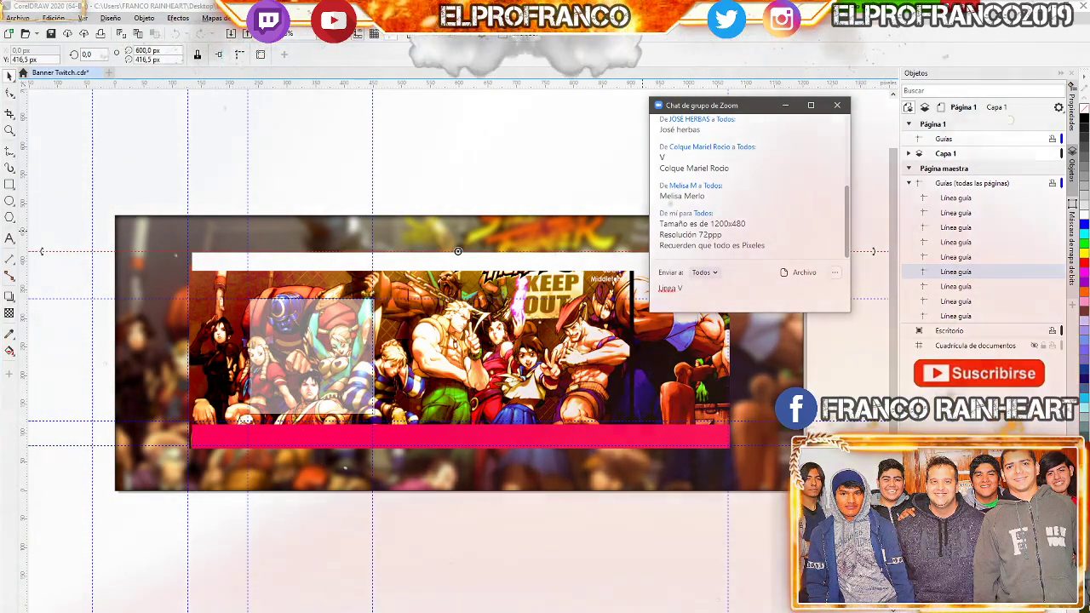
key(BackSpace)
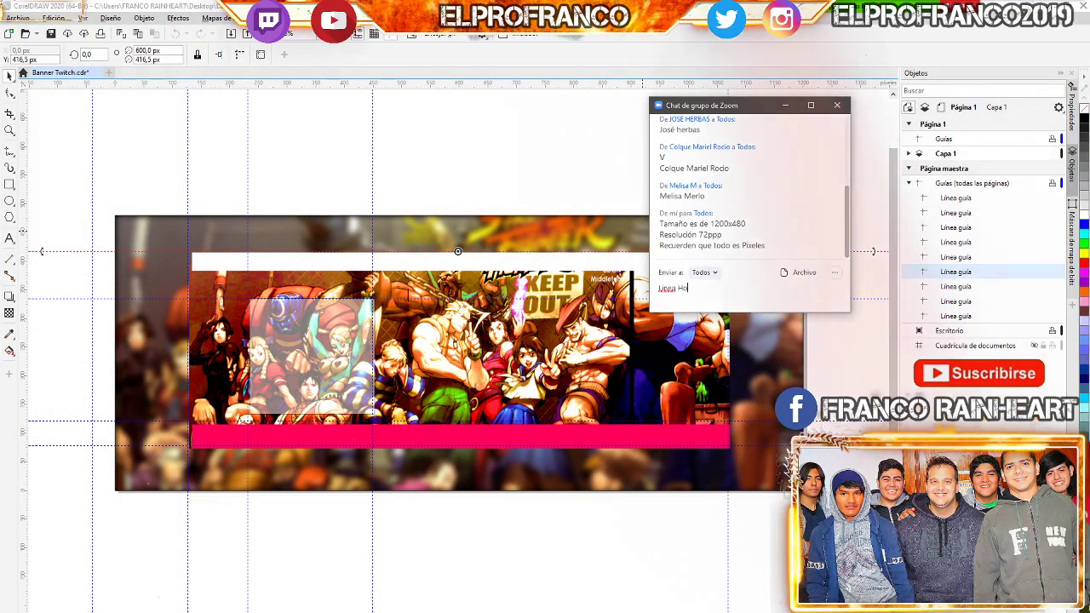
text(Horit)
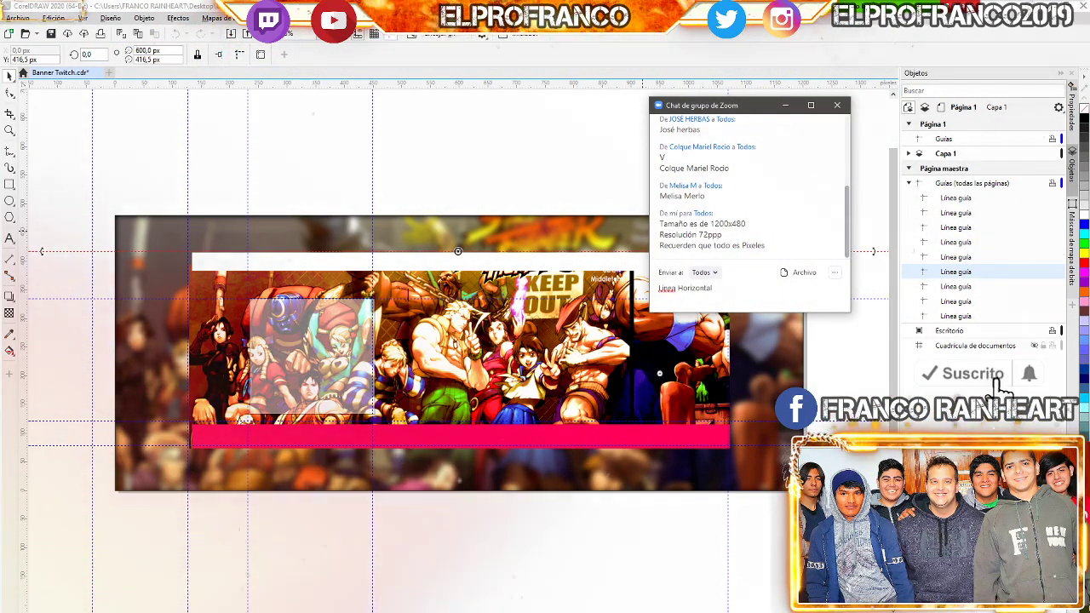
text(al 1)
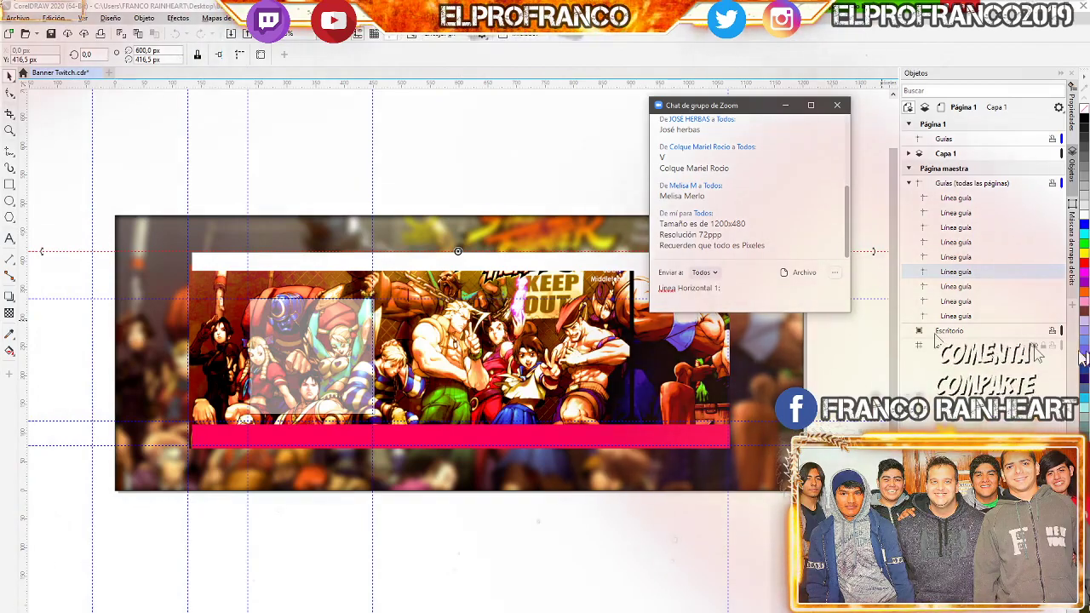
text(: 41)
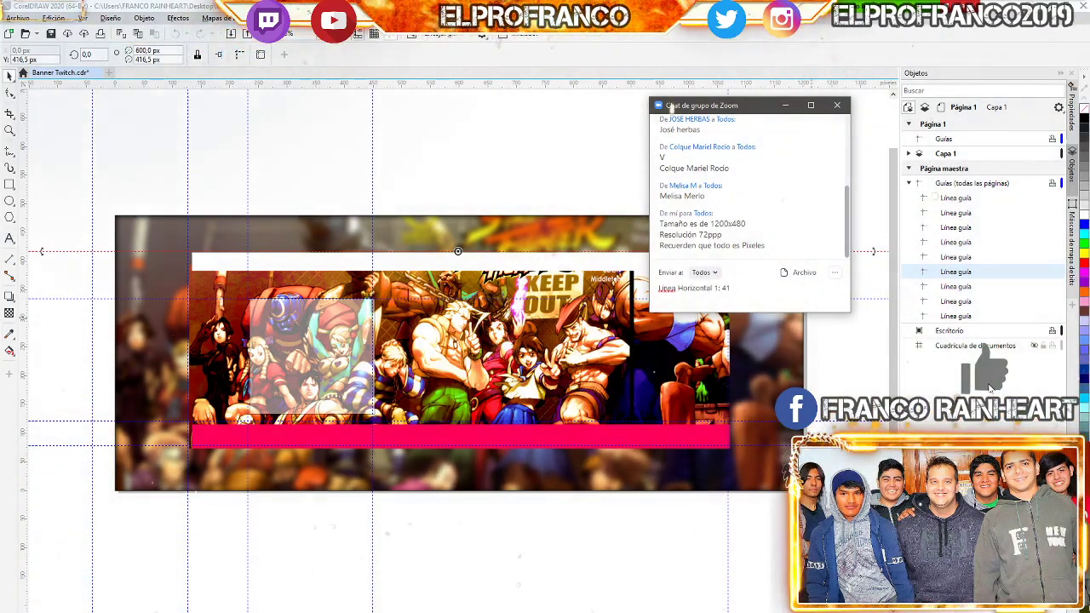
key(BackSpace)
key(BackSpace)
text(y: 416)
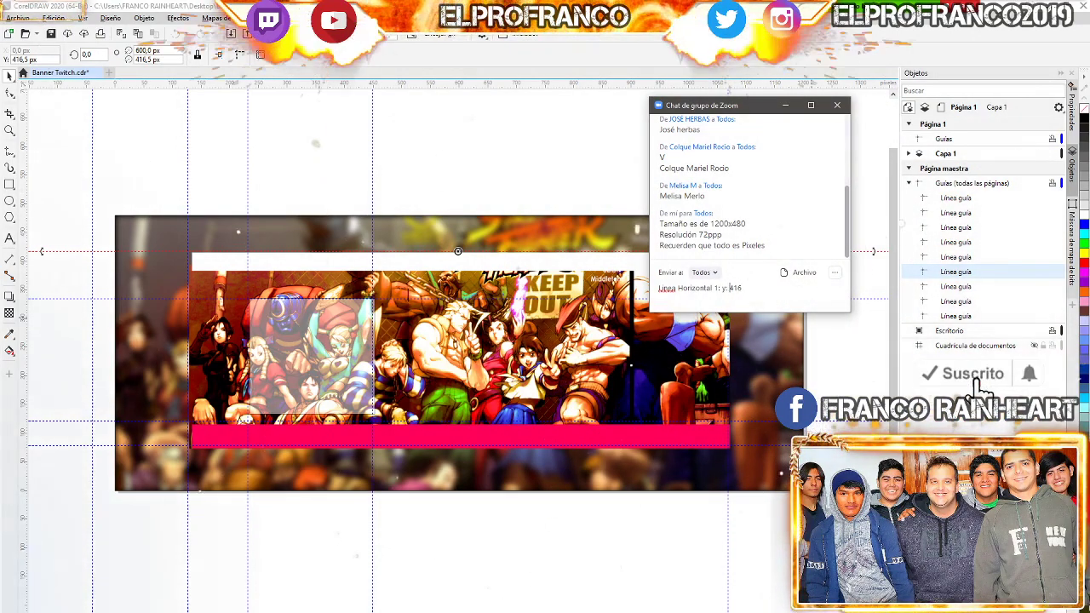
key(Return)
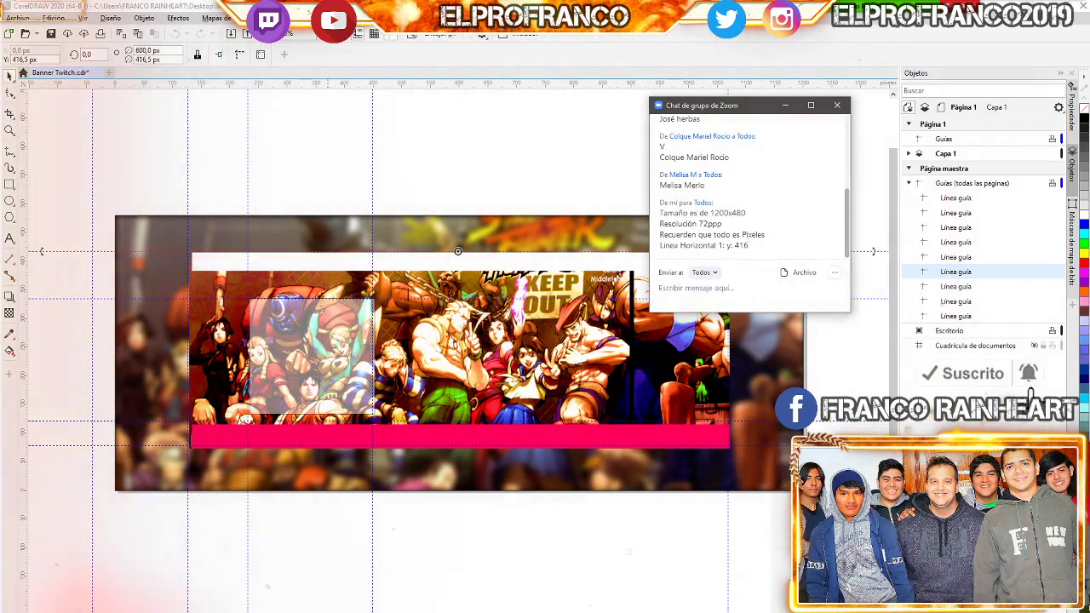
key(alt+Tab)
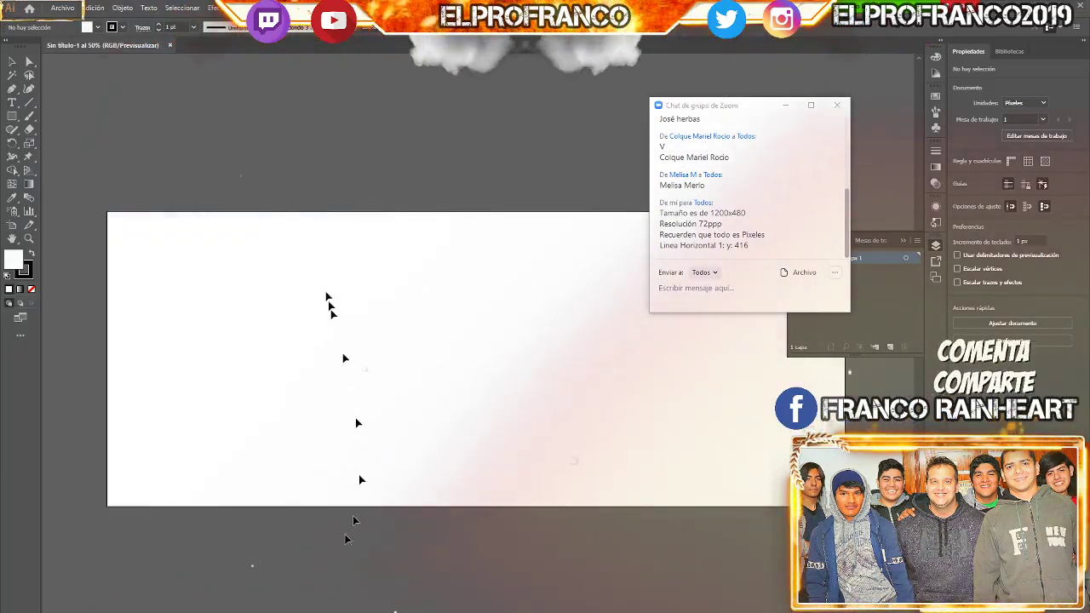
Show rulers and pull a horizontal guide onto the canvas at y: -155 px
click(240, 8)
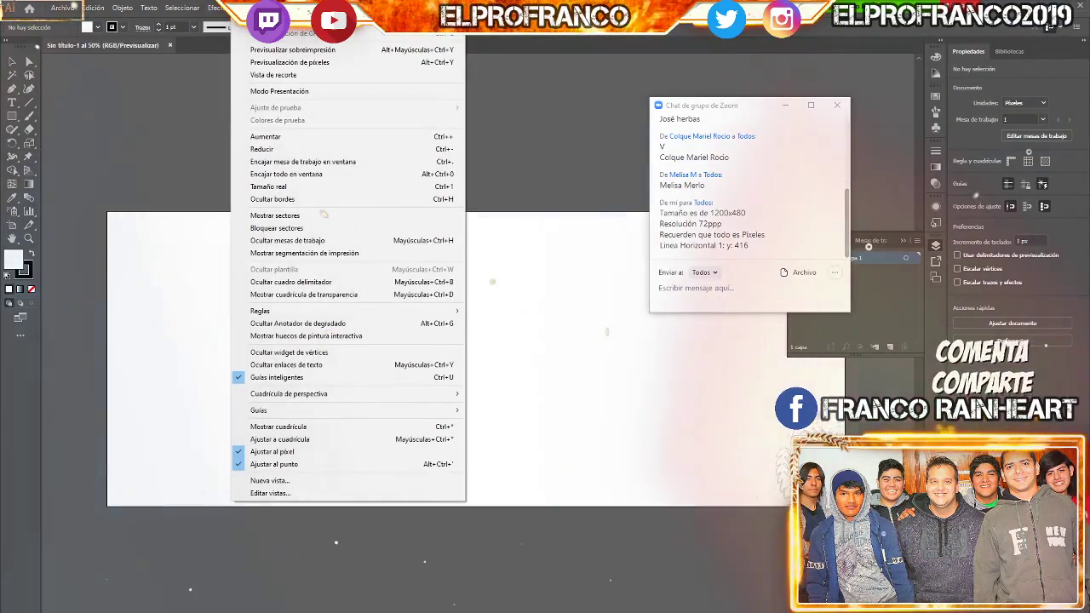
mouse_move(259, 310)
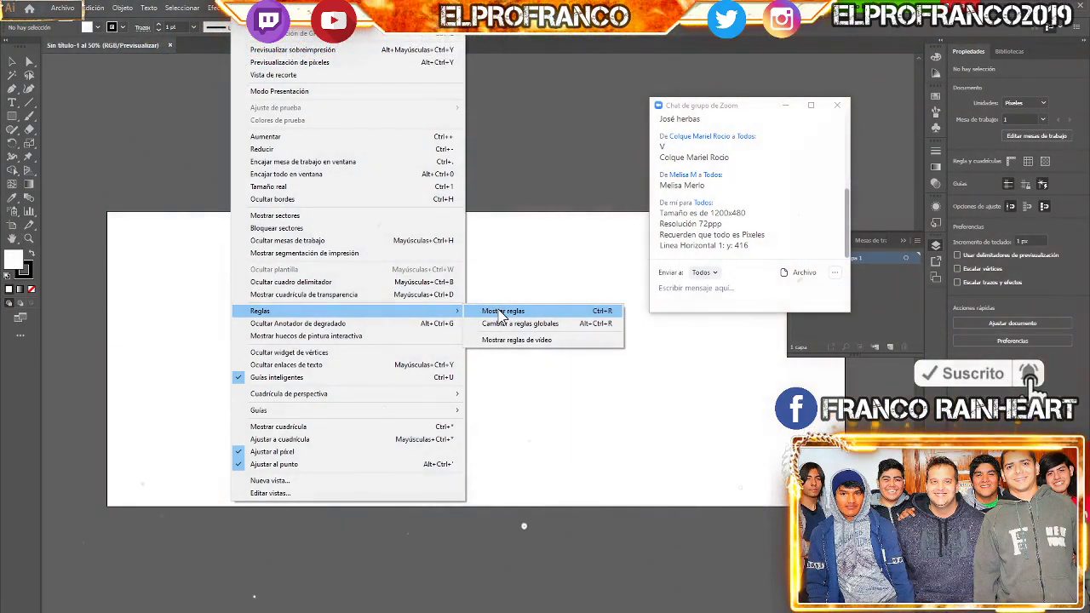
click(503, 311)
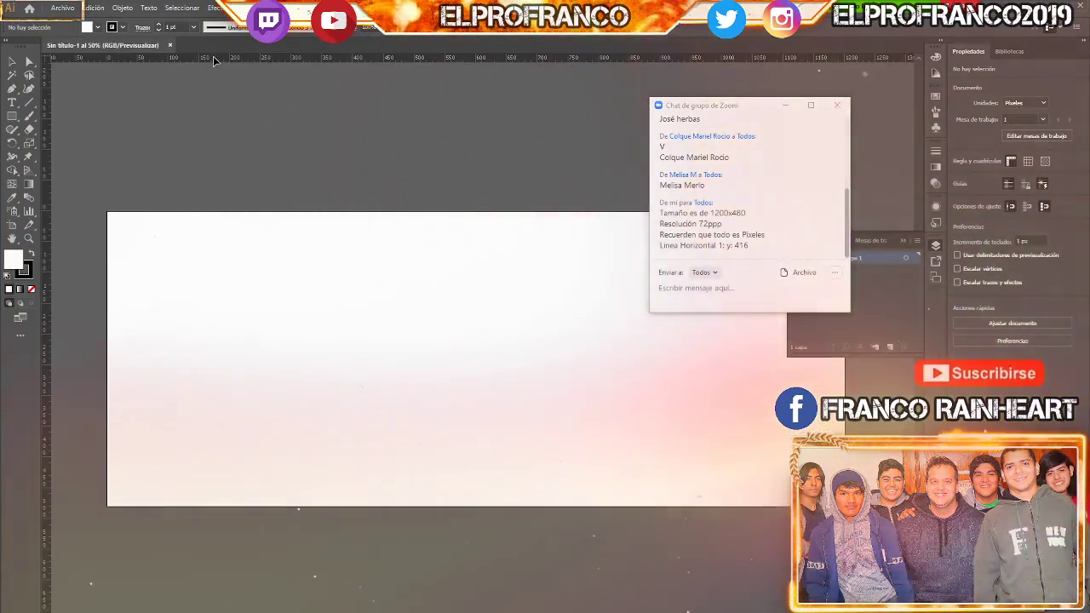
drag(215, 60, 216, 116)
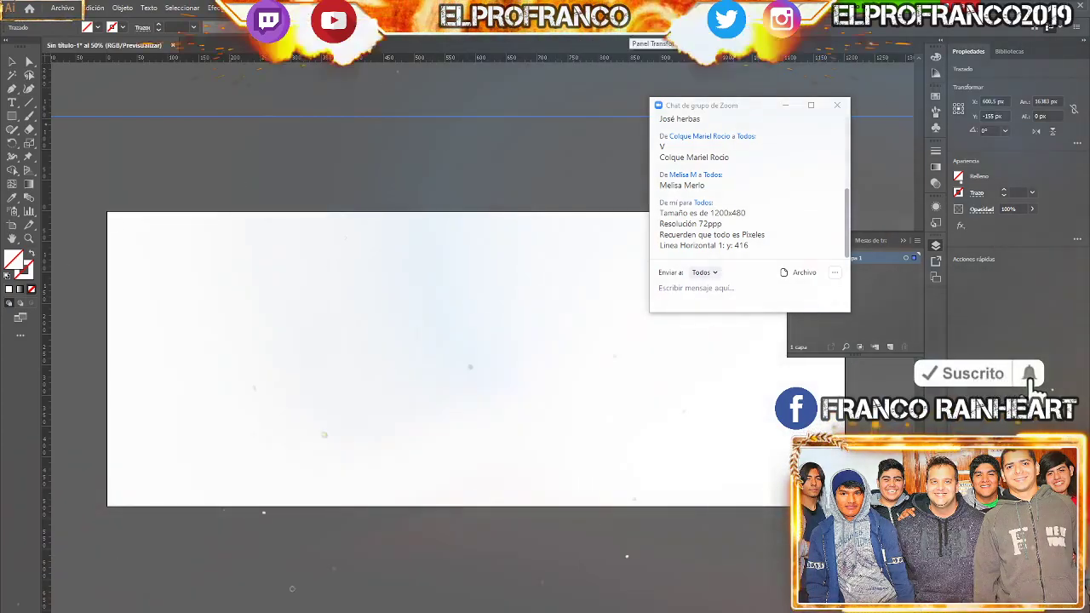
Launch the Lupa magnifier, zoom in, and move the magnifier and chat windows aside
key(super)
text(lupa)
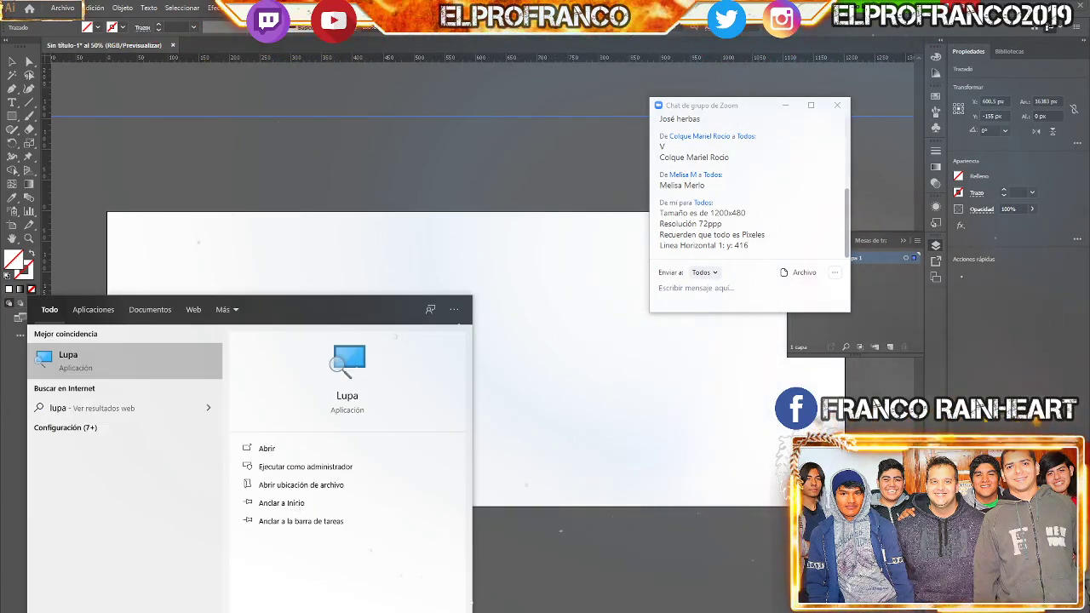
key(Return)
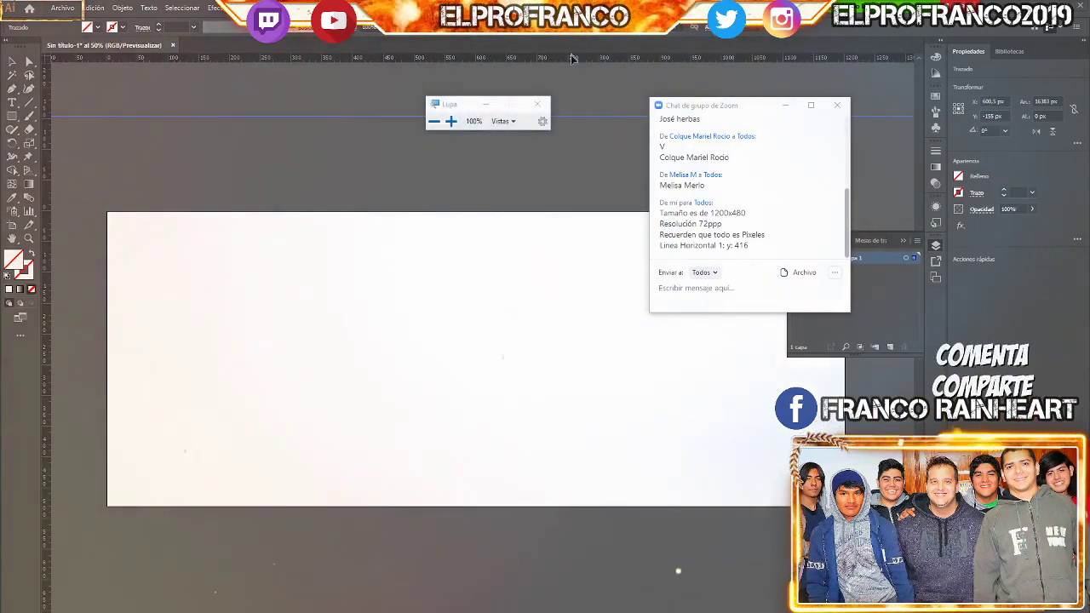
click(452, 121)
click(451, 121)
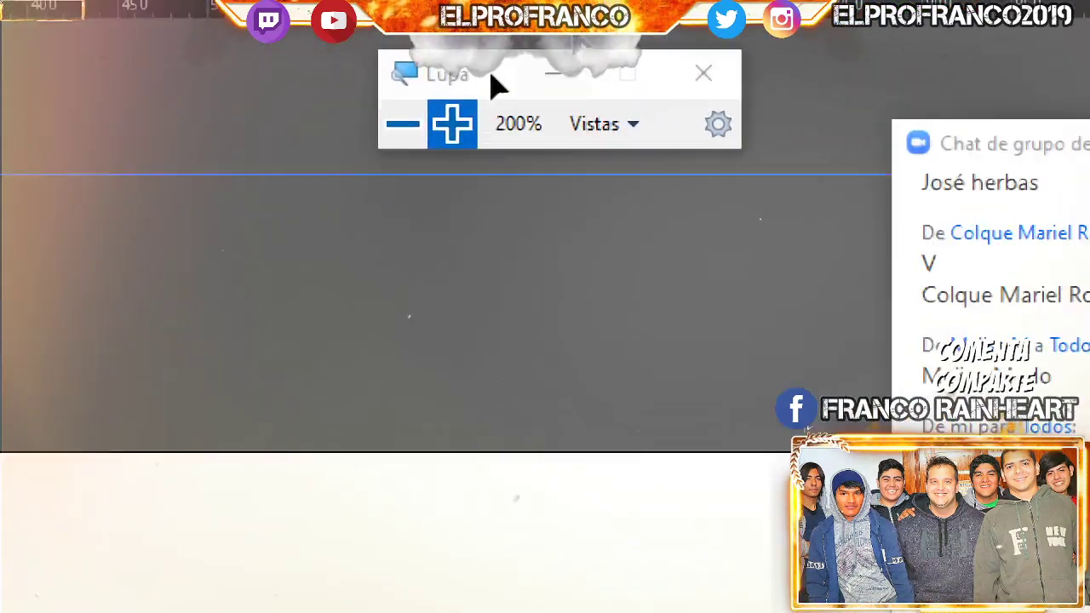
drag(442, 87, 349, 545)
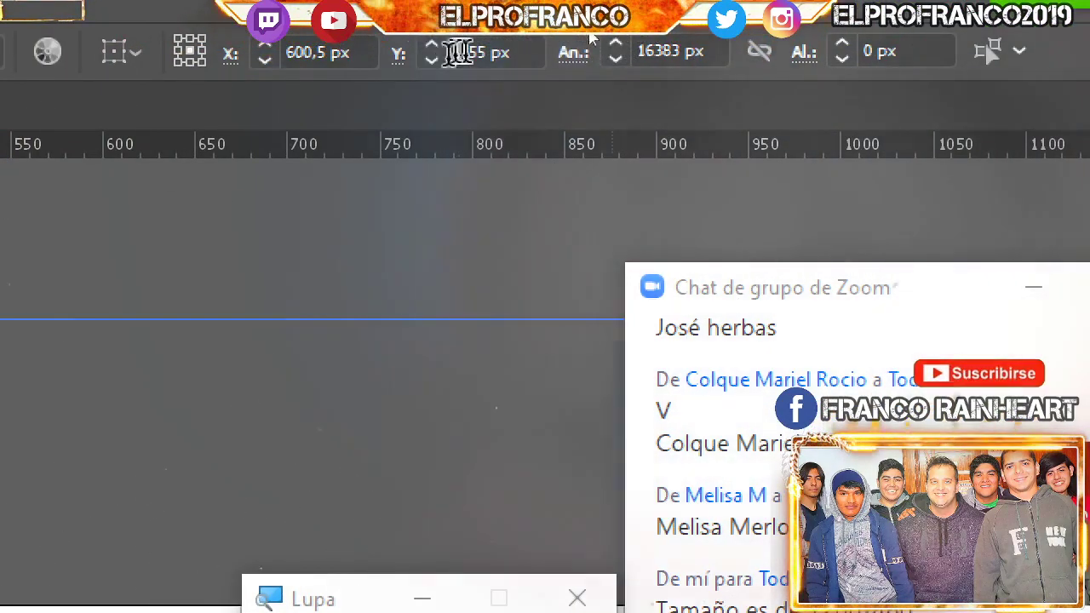
mouse_move(871, 298)
mouse_down()
mouse_move(835, 248)
mouse_move(807, 72)
mouse_up()
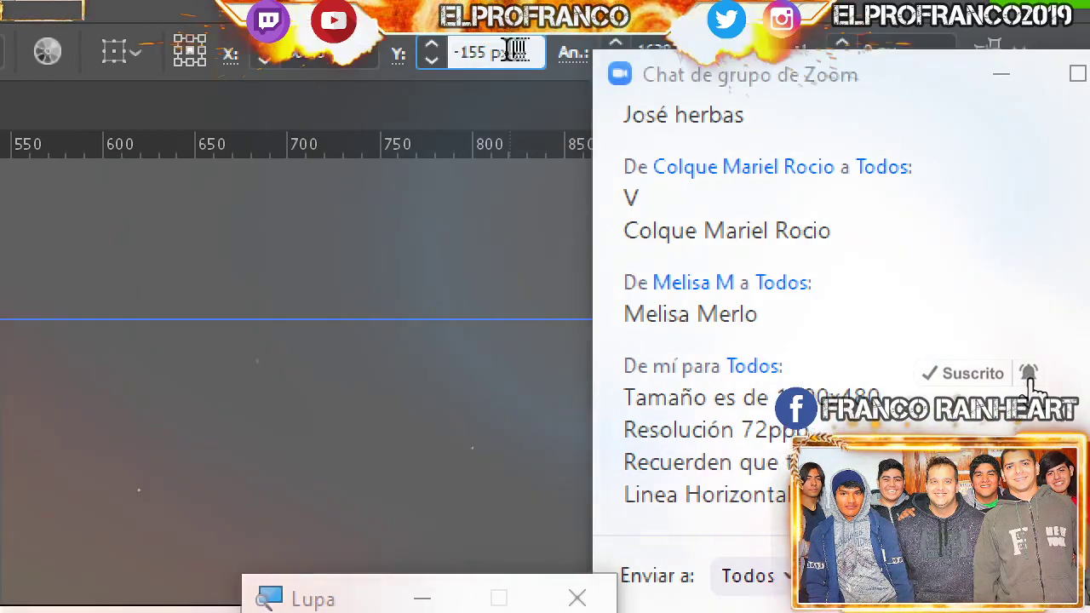
Set the guide's Y position to 416 px, then zoom the magnifier back out
drag(511, 49, 457, 56)
right_click(474, 46)
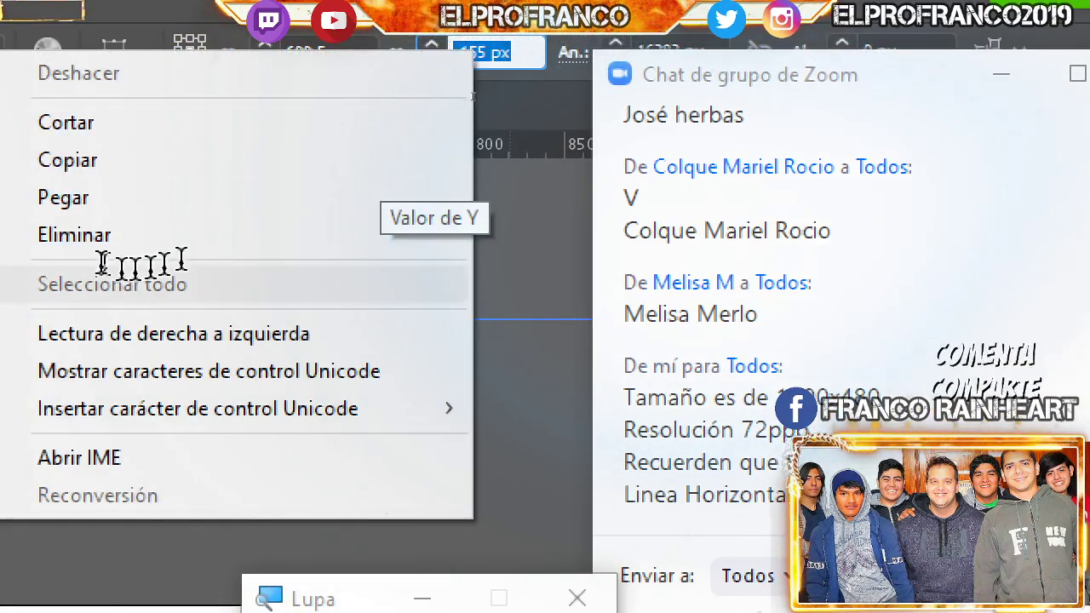
click(98, 213)
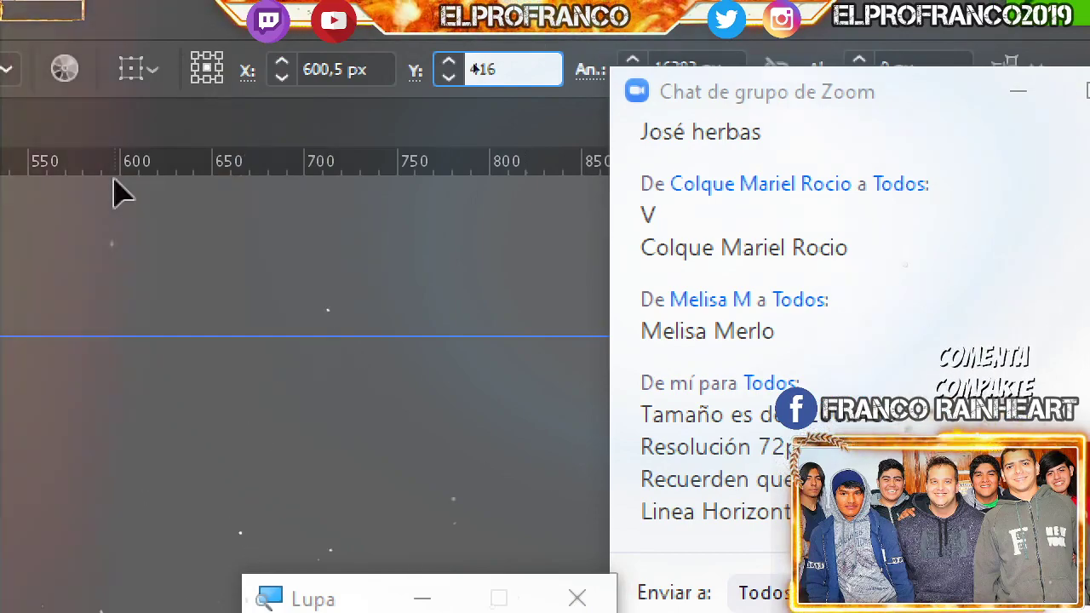
key(Return)
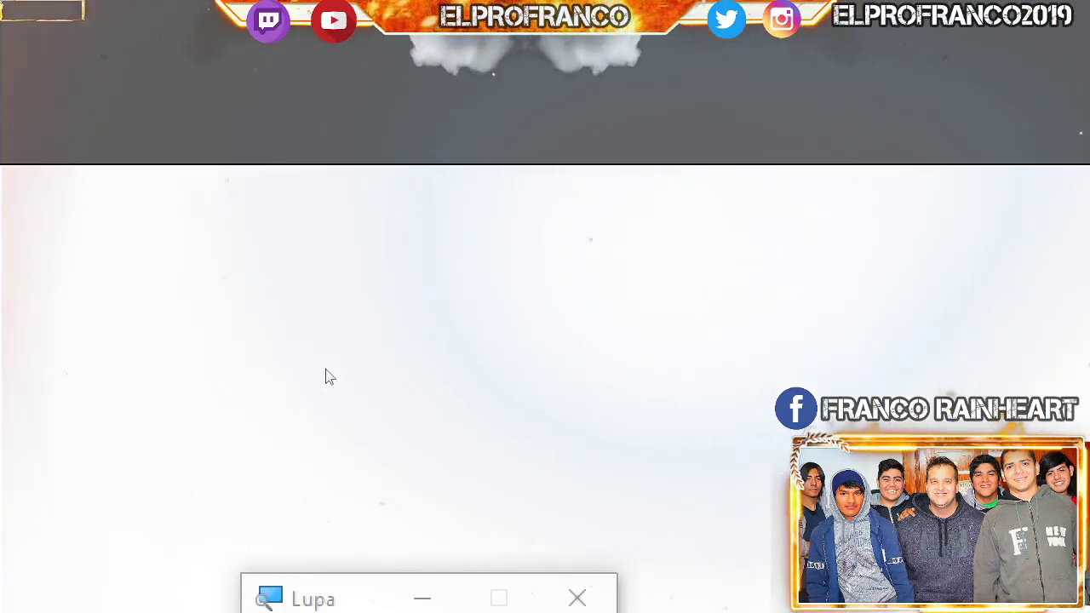
click(238, 378)
click(238, 378)
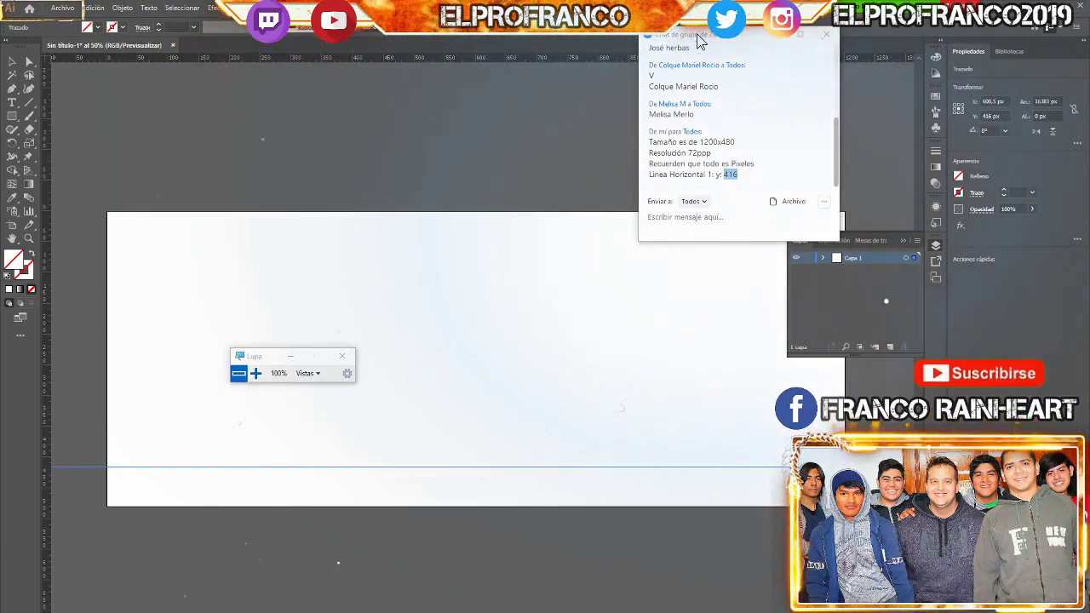
mouse_move(697, 40)
mouse_down()
mouse_move(681, 36)
mouse_move(652, 59)
mouse_up()
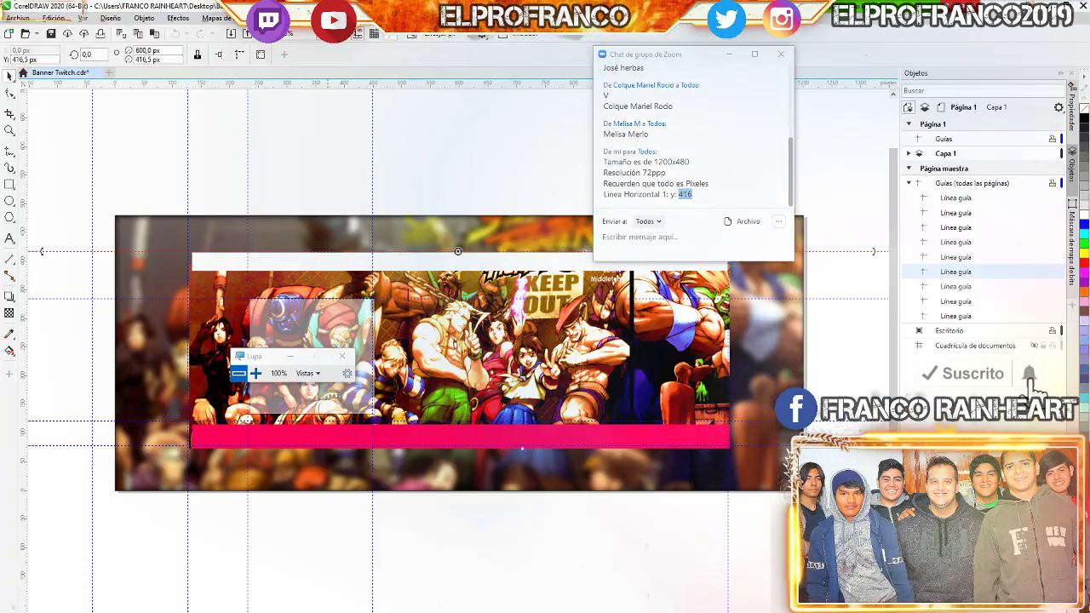
Read the lower CorelDRAW guide's Y (416.5 px) and compare it with the Illustrator guide
key(alt+Tab)
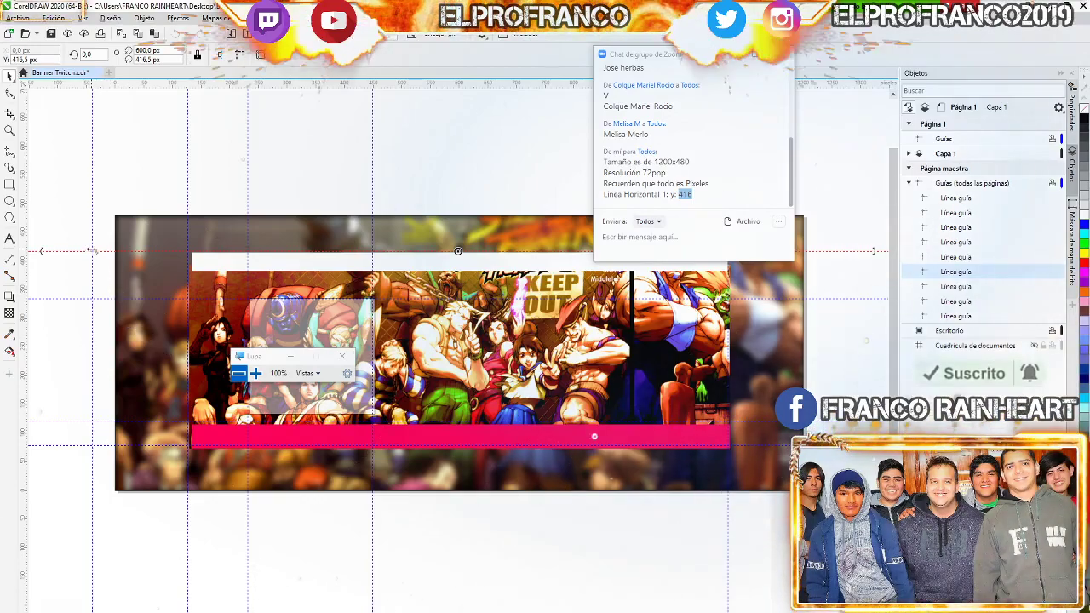
click(65, 150)
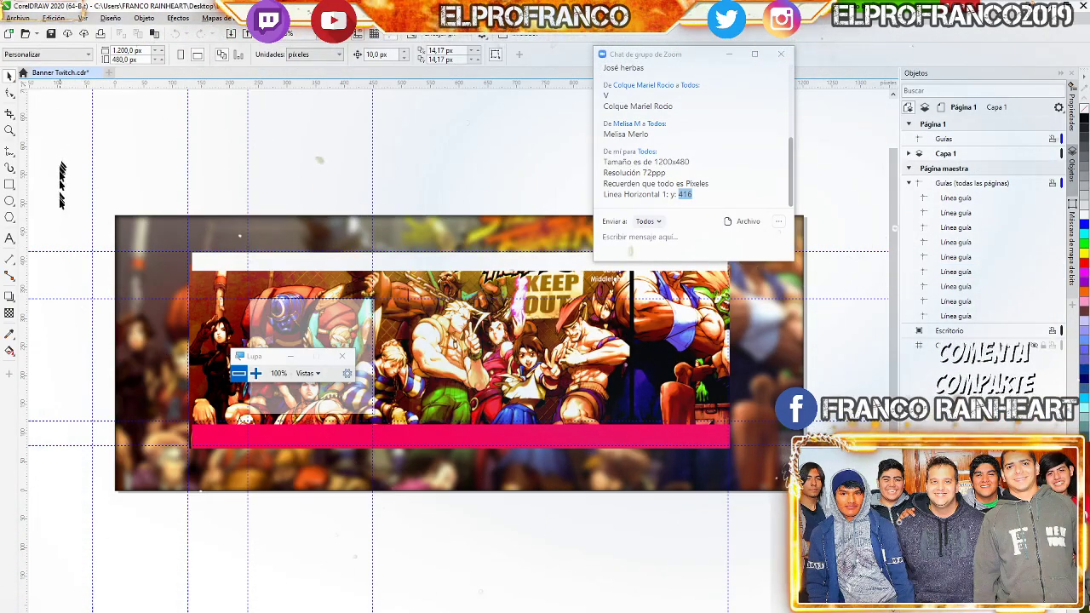
click(61, 252)
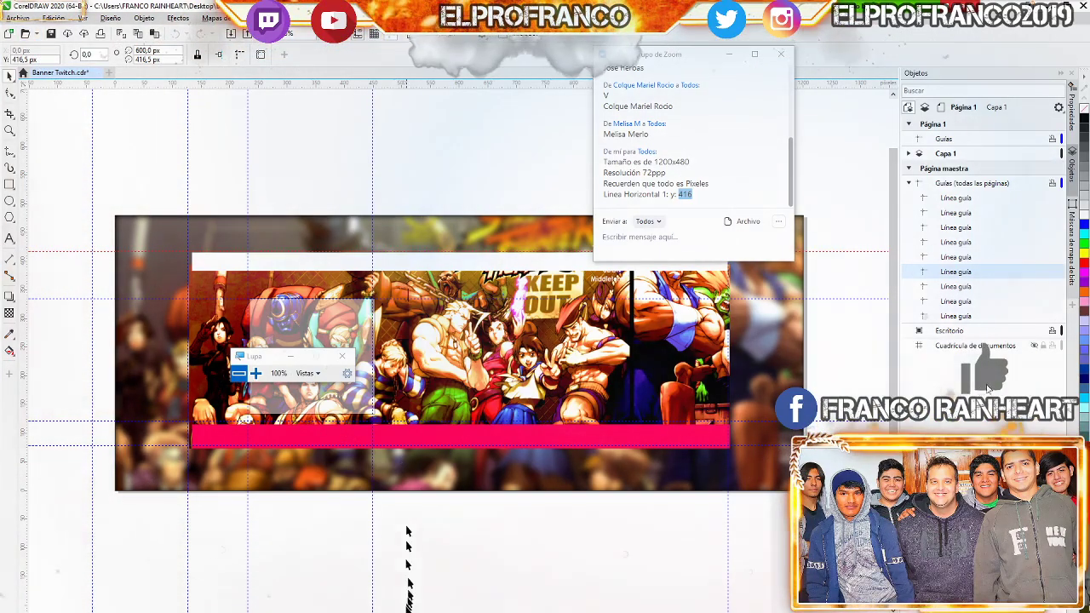
click(337, 569)
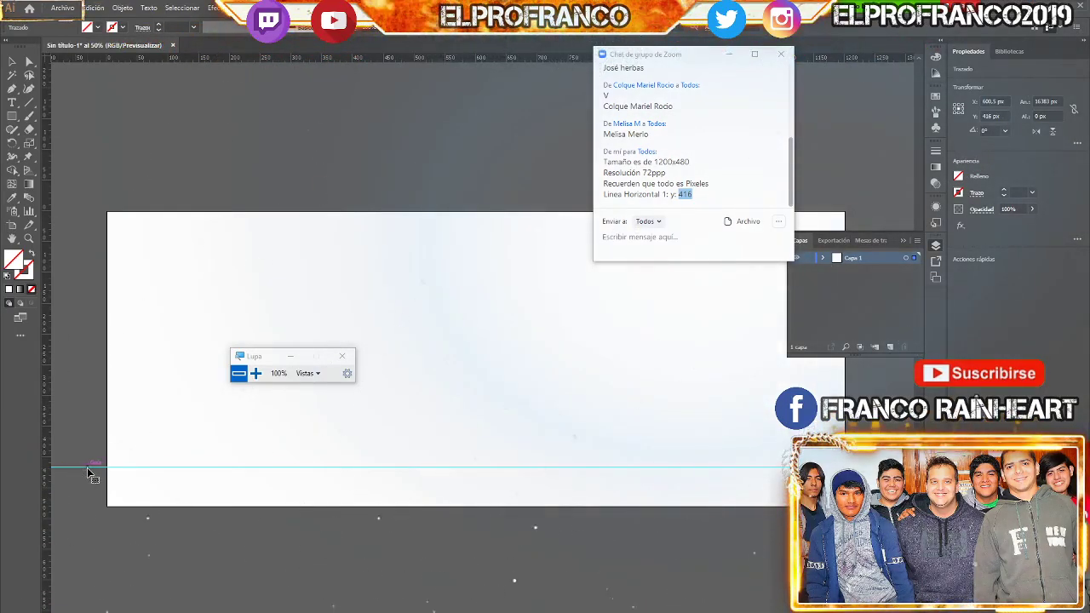
click(86, 467)
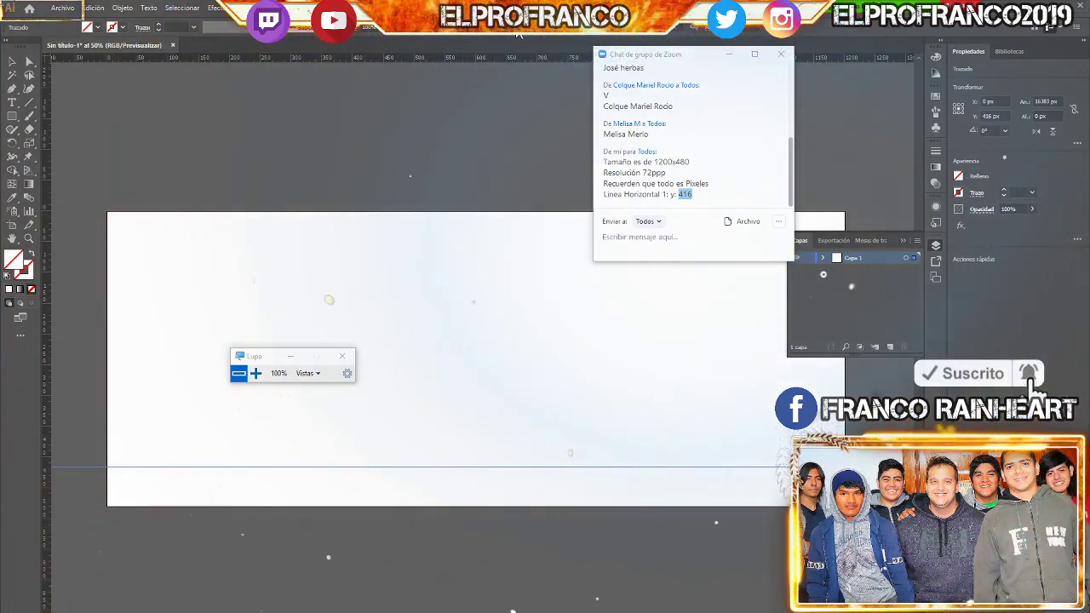
click(486, 115)
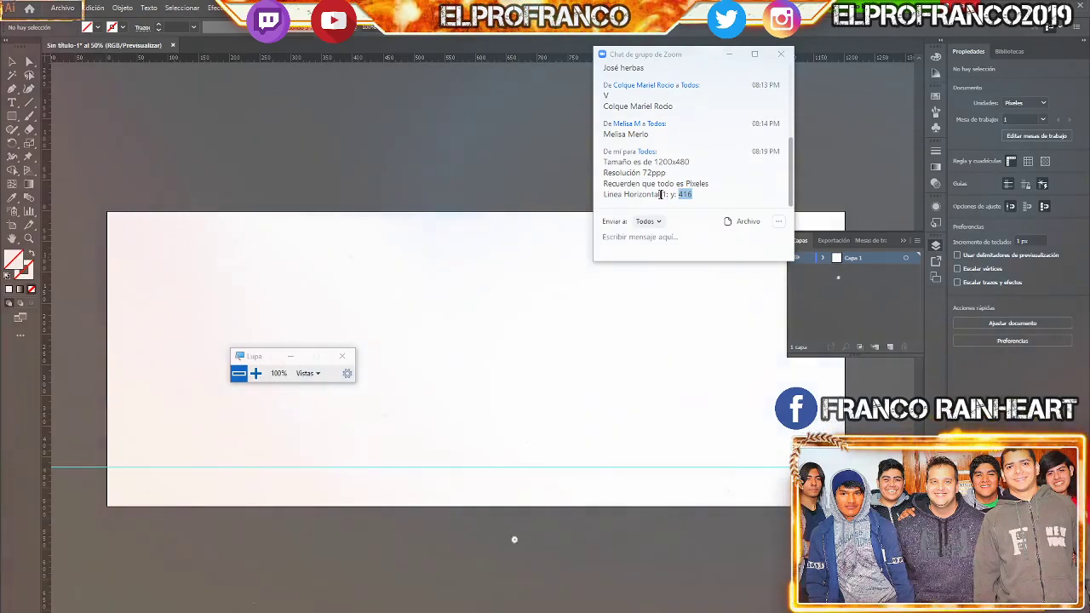
Draft 'Linea Horizontal' in the Zoom chat and read the top CorelDRAW guide at 78.5 px
drag(660, 194, 604, 195)
key(ctrl+c)
click(638, 237)
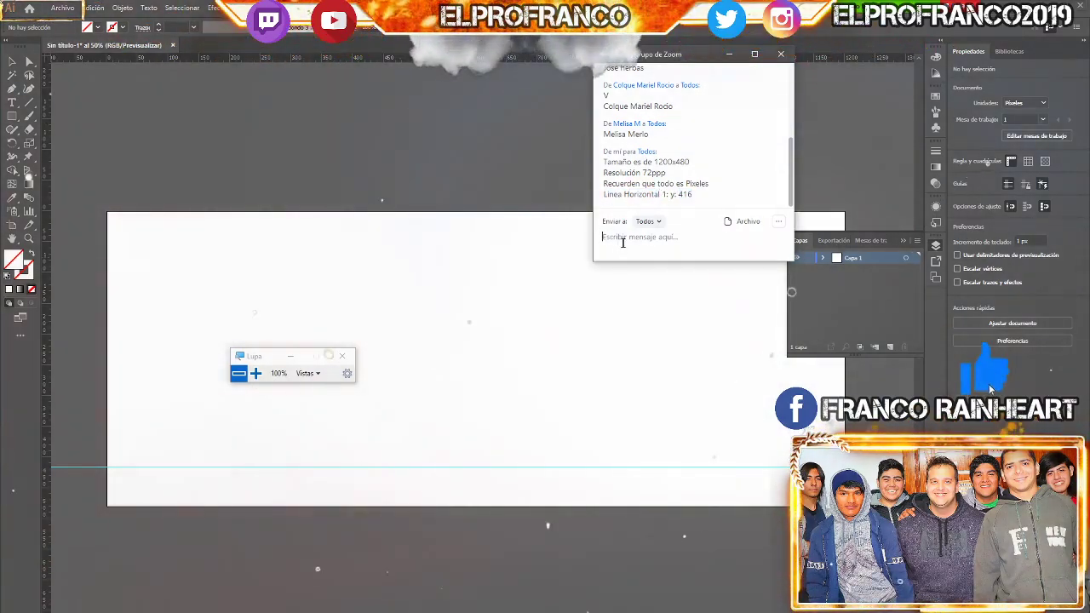
key(ctrl+v)
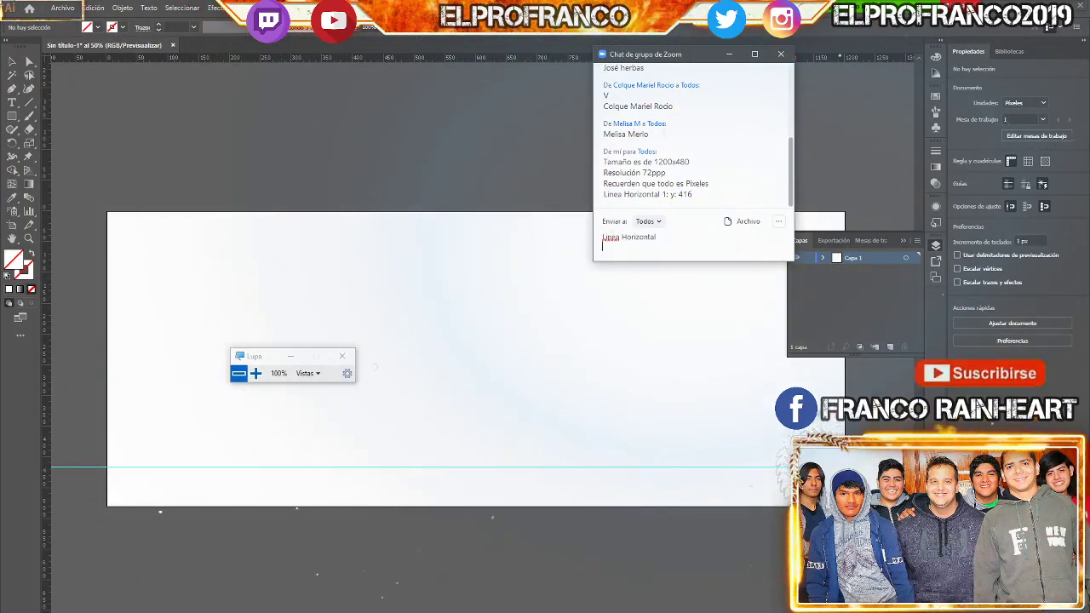
click(294, 609)
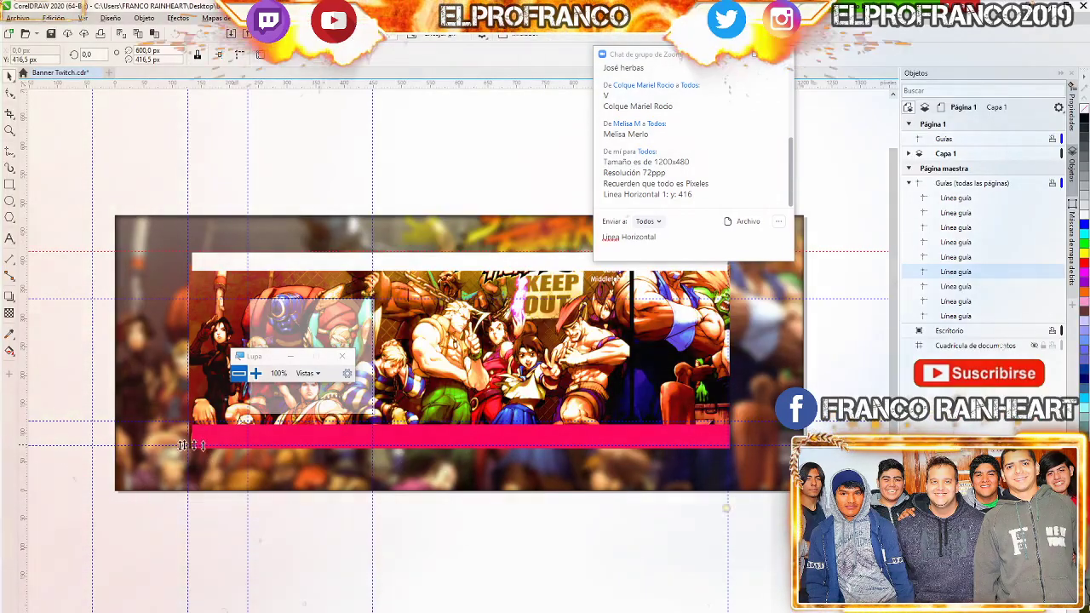
click(64, 446)
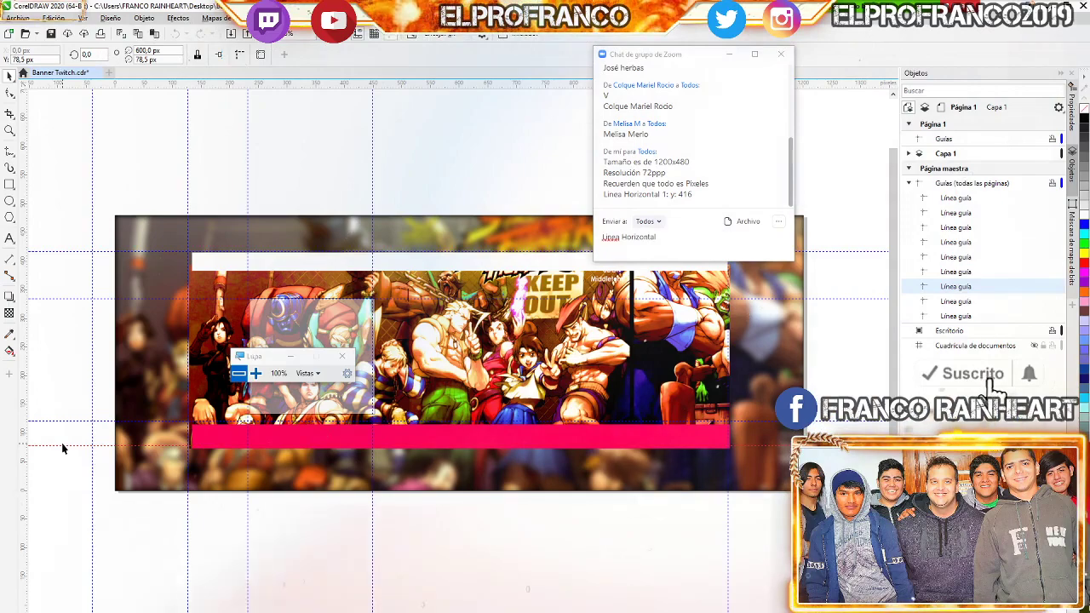
click(70, 253)
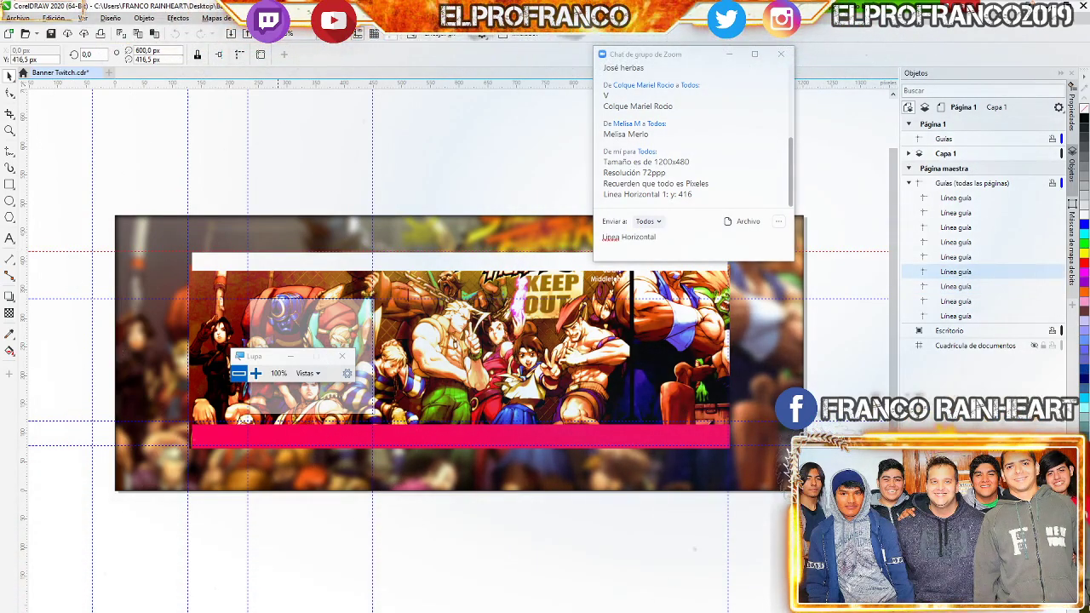
key(alt+Tab)
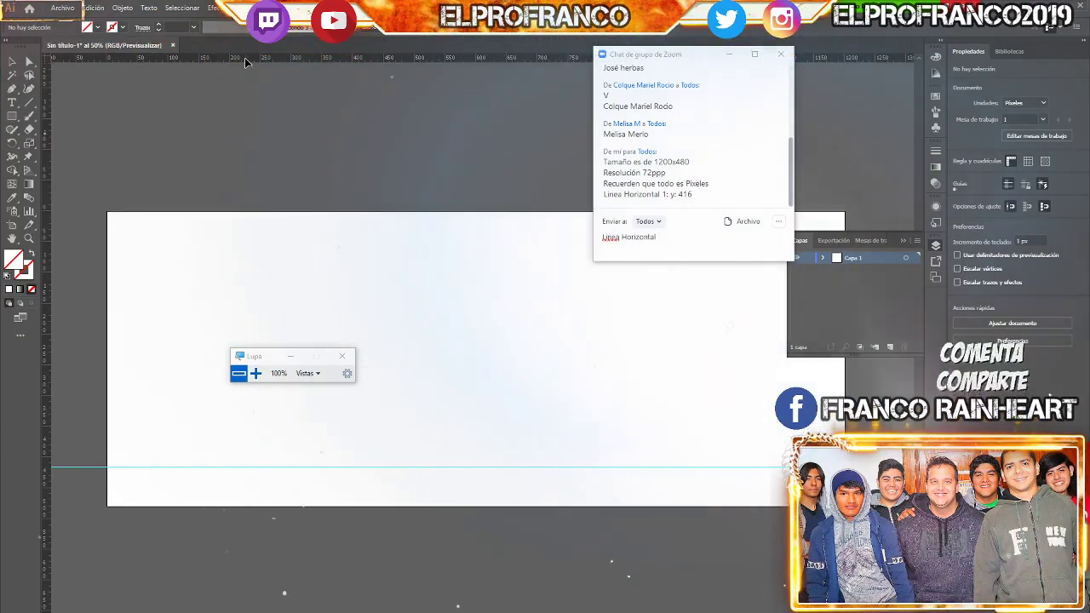
Drag a second horizontal guide near the artboard top and reposition the Zoom chat window
drag(250, 208, 259, 246)
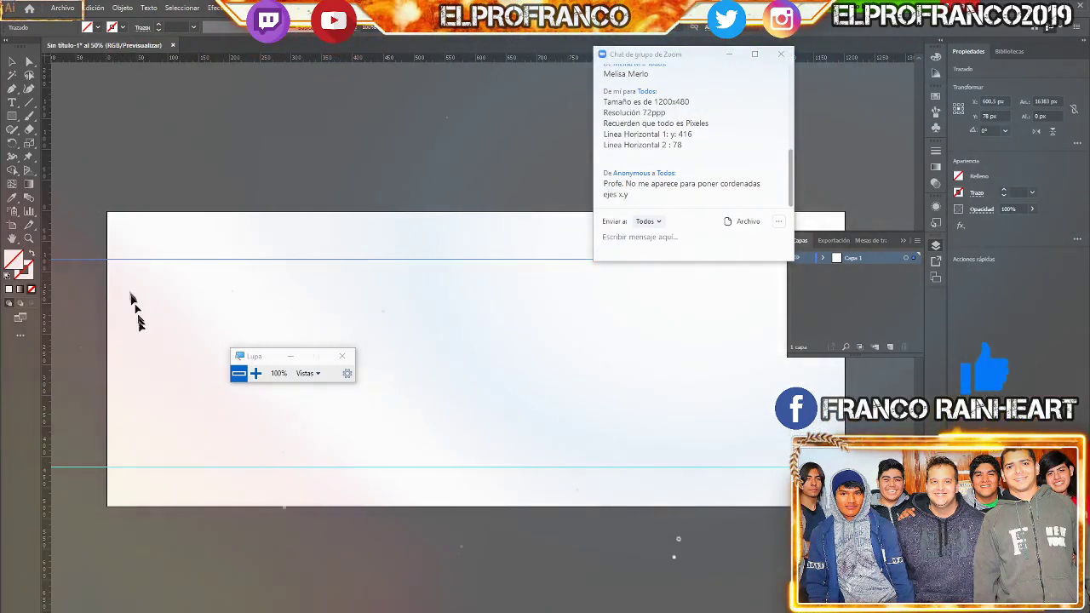
drag(680, 57, 804, 59)
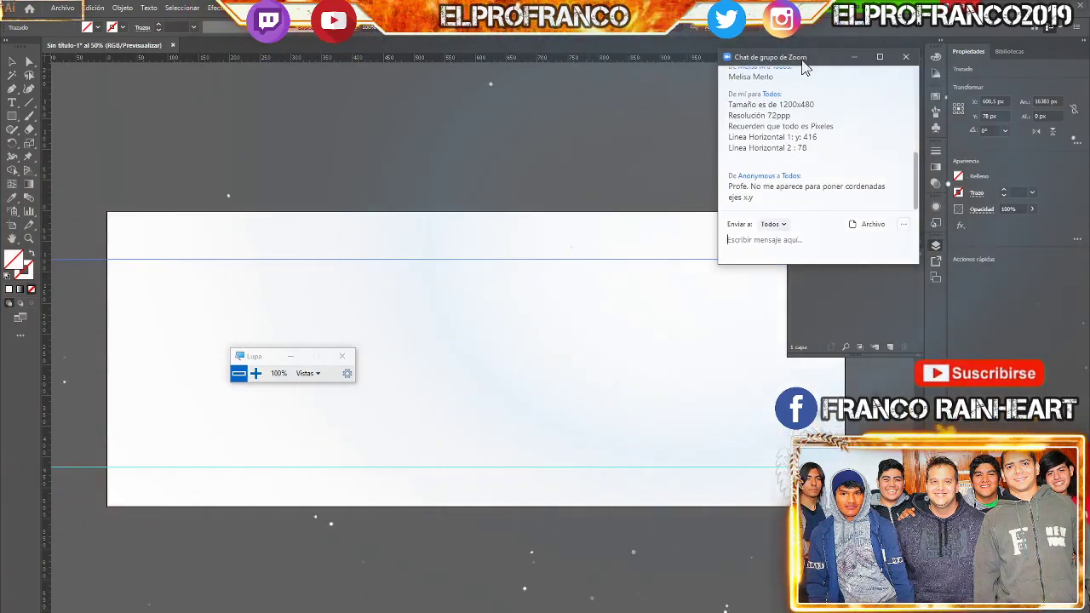
drag(805, 66, 572, 137)
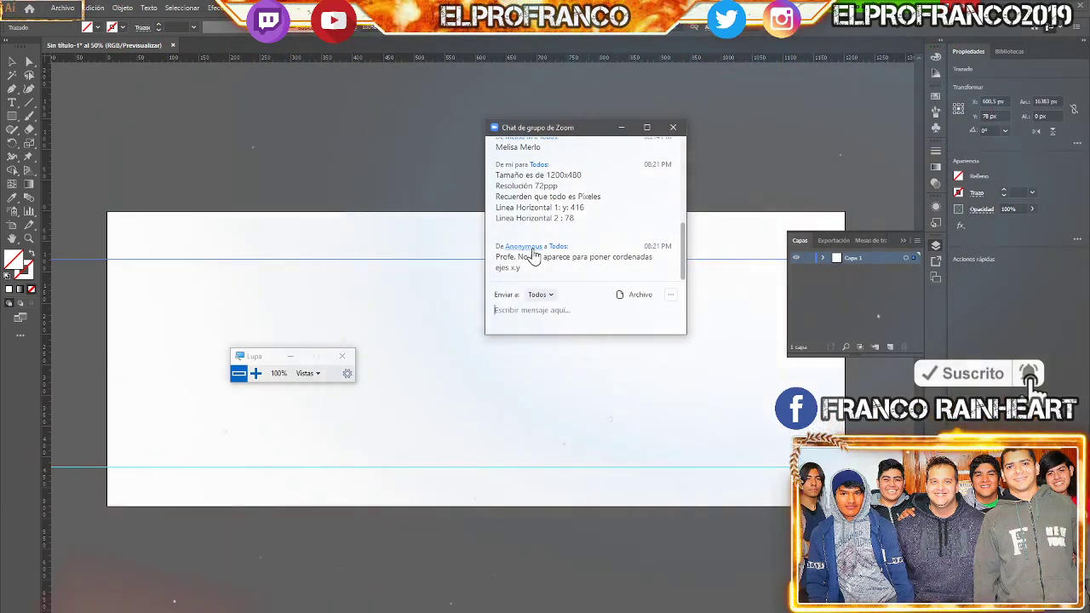
click(263, 7)
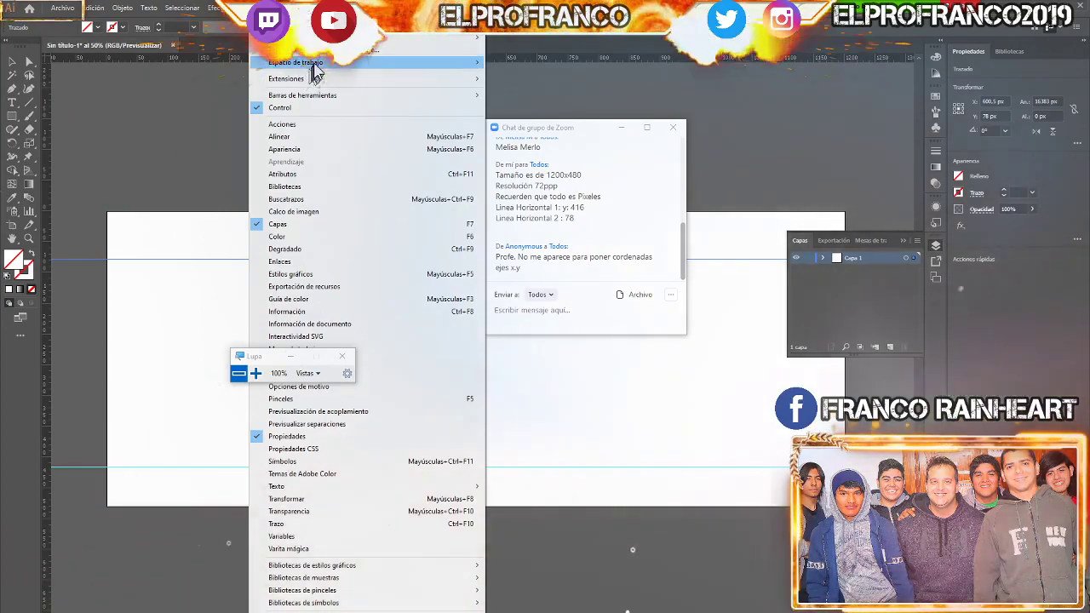
mouse_move(296, 62)
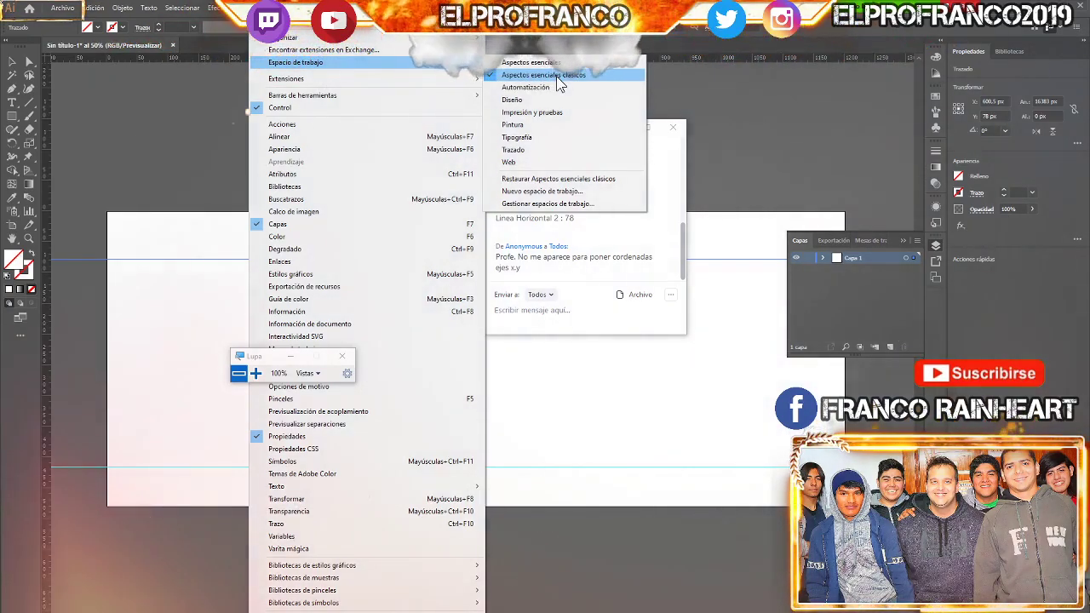
Drag the top guide down and set its Y position to exactly 78 px
click(185, 75)
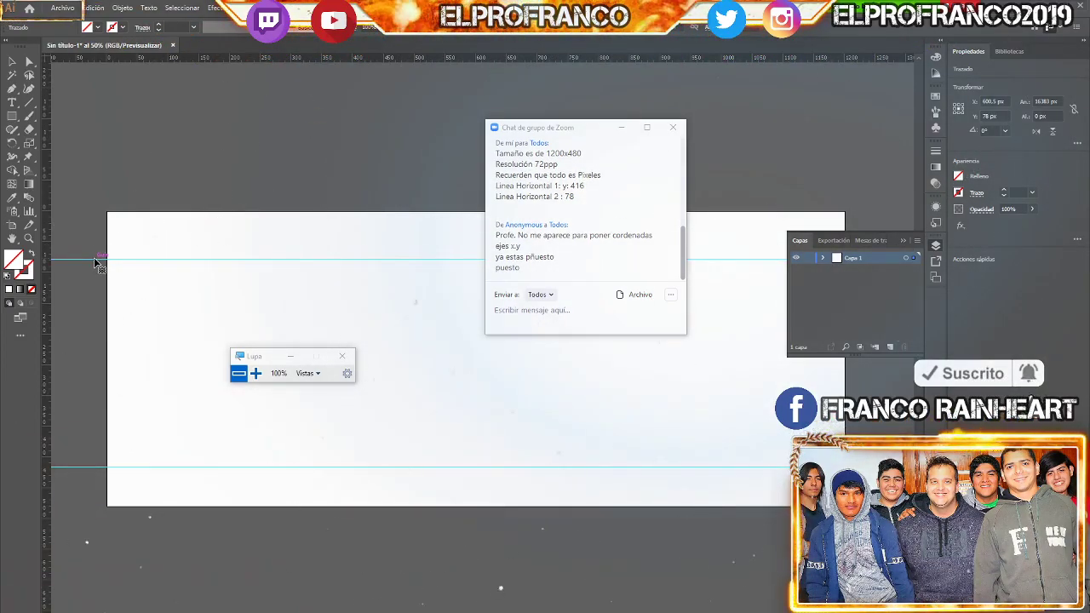
drag(95, 262, 102, 279)
mouse_move(102, 282)
mouse_down()
mouse_move(104, 309)
mouse_move(103, 282)
mouse_up()
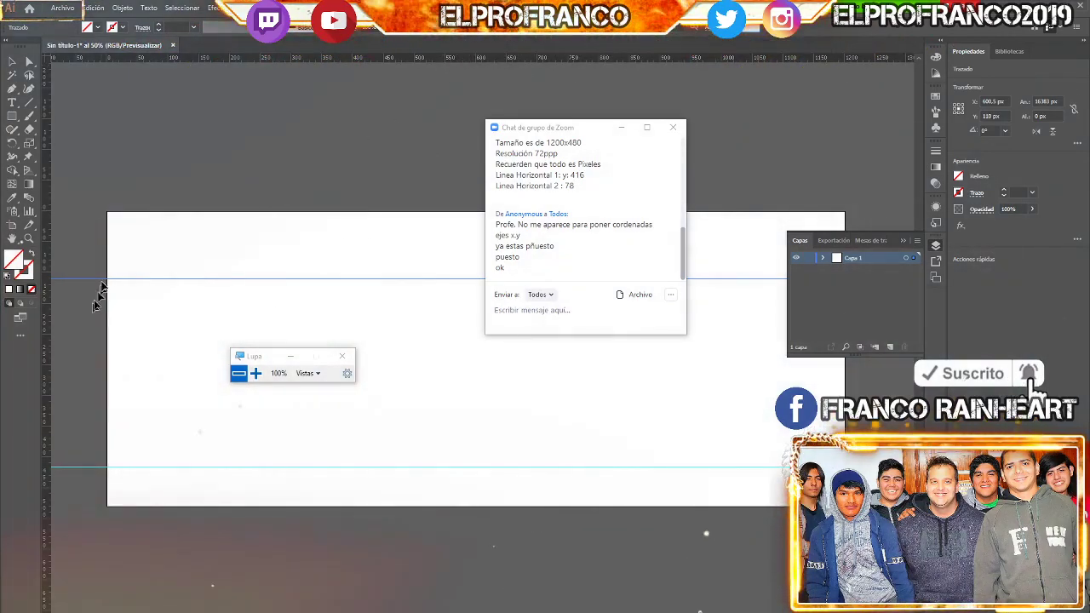
drag(100, 281, 101, 284)
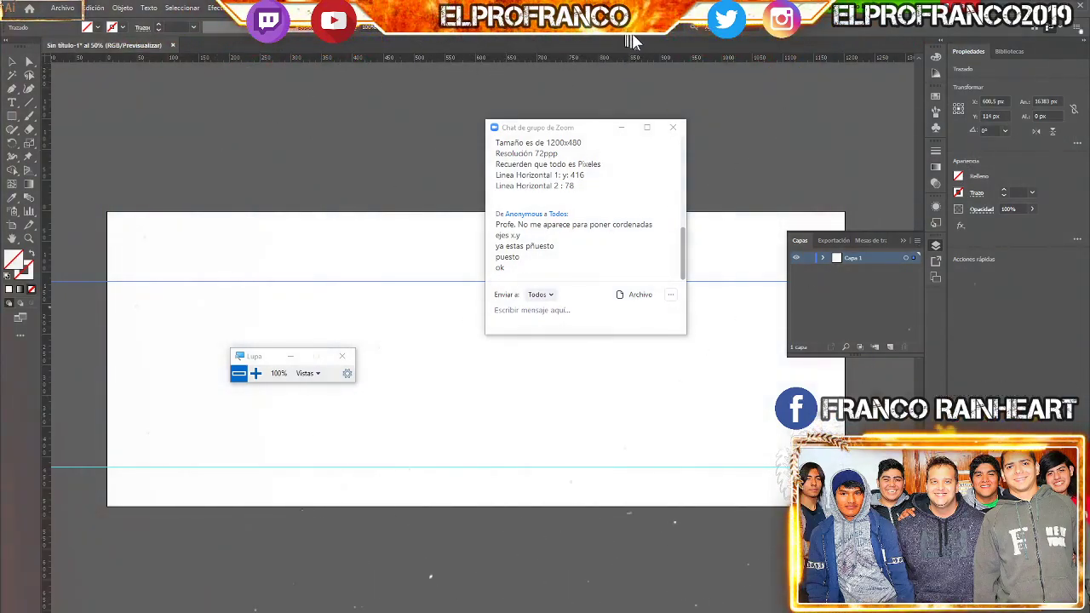
text(78)
key(Return)
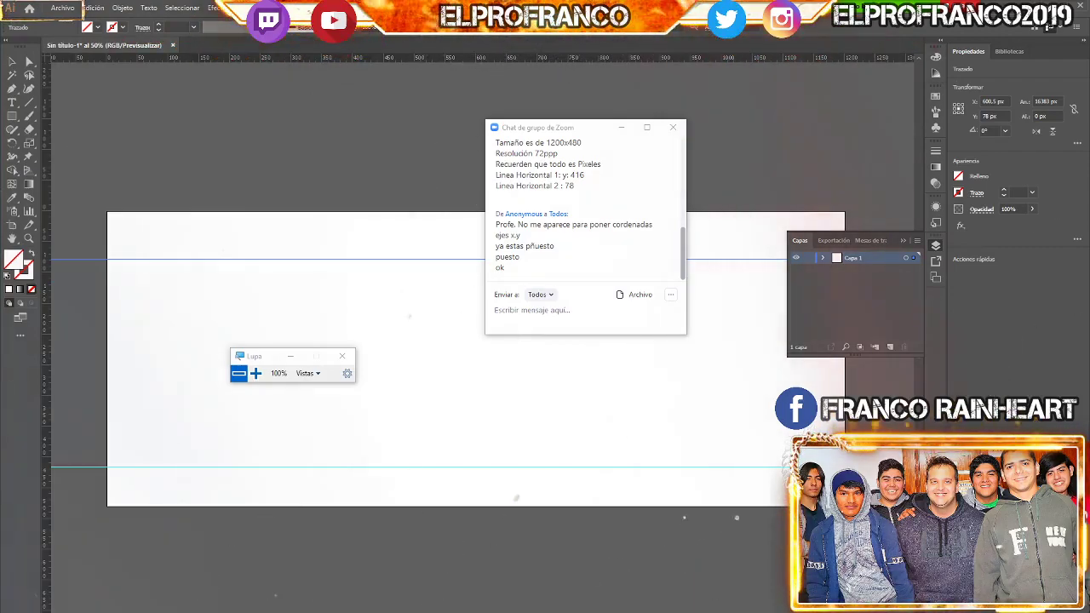
key(alt+Tab)
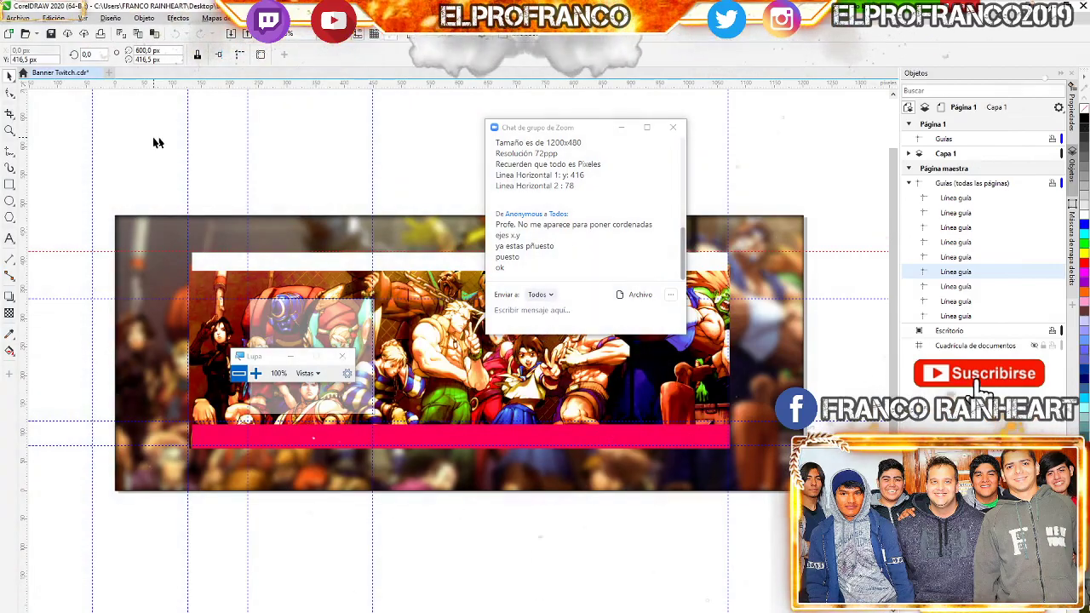
Select the horizontal guide, then read the vertical guide at X 126 px, and switch to Chrome
click(86, 252)
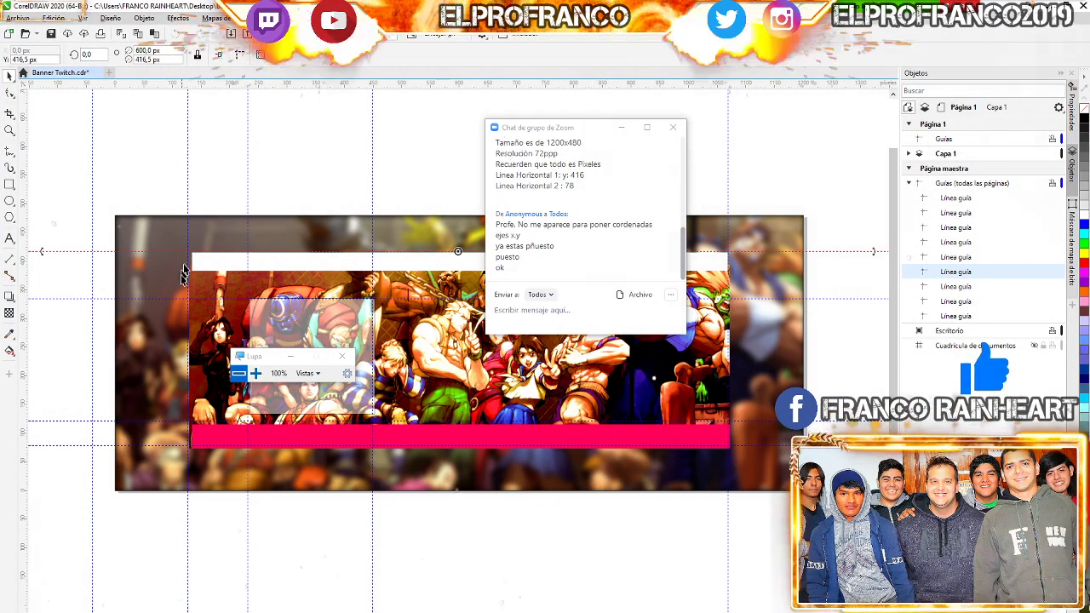
click(187, 175)
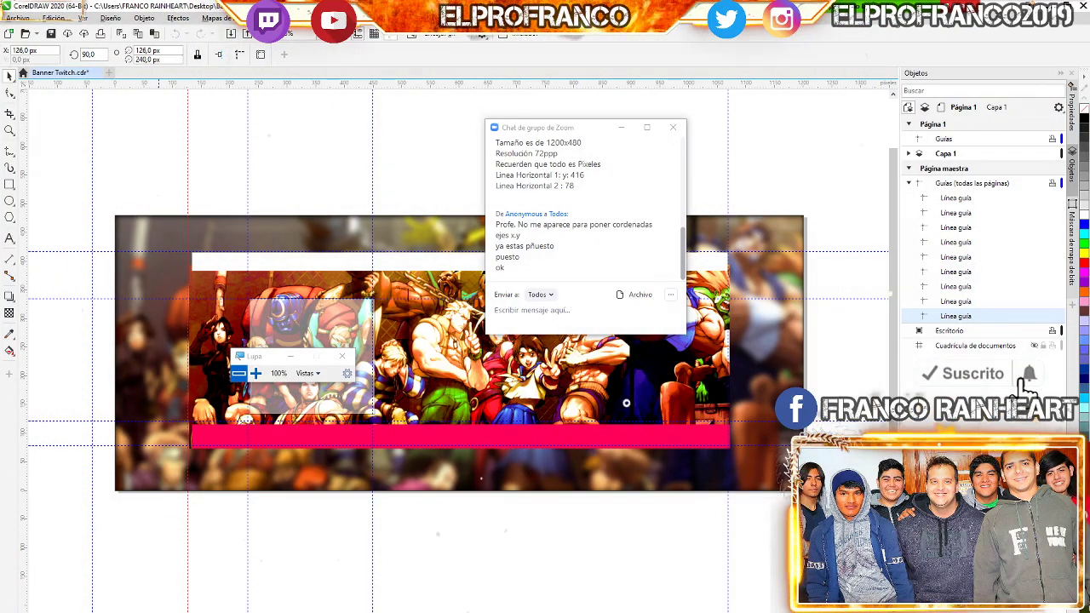
key(alt+Tab)
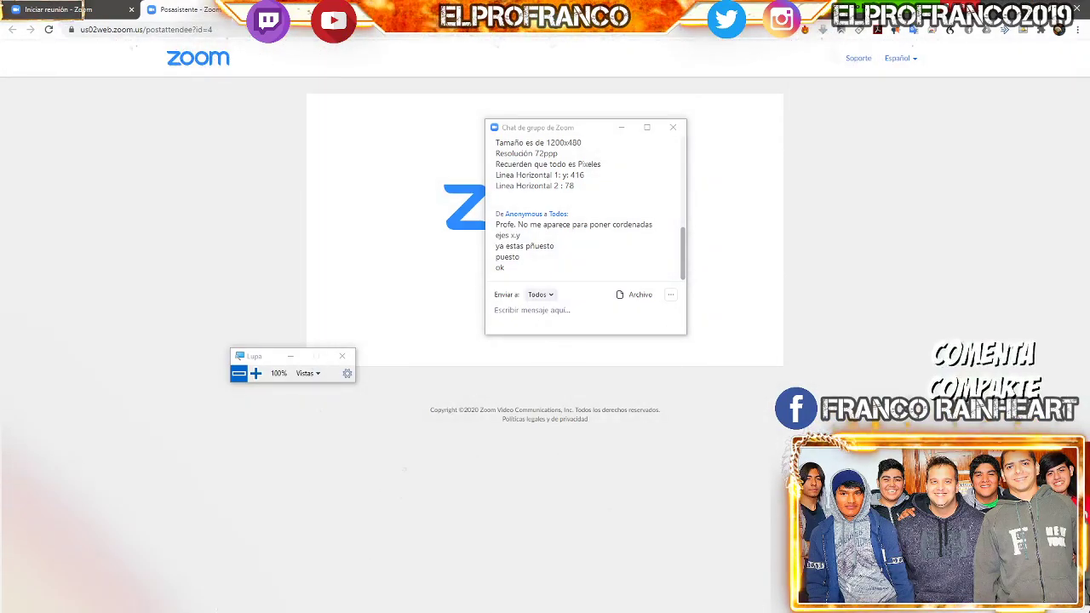
Back in Illustrator, drag a vertical guide from the ruler to X 126 px on the artboard
key(alt+Tab)
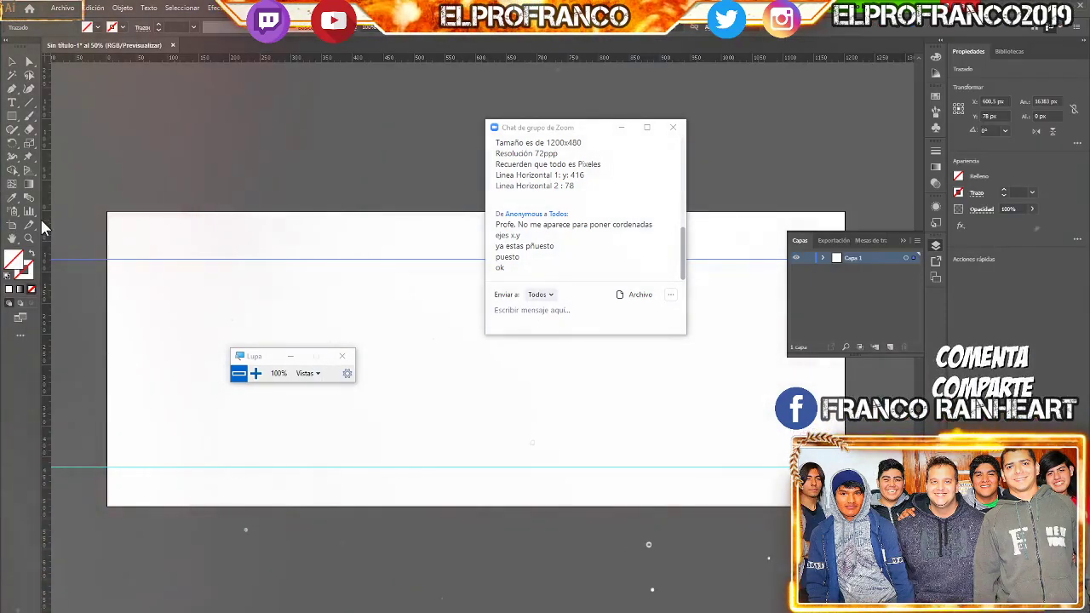
drag(47, 218, 140, 213)
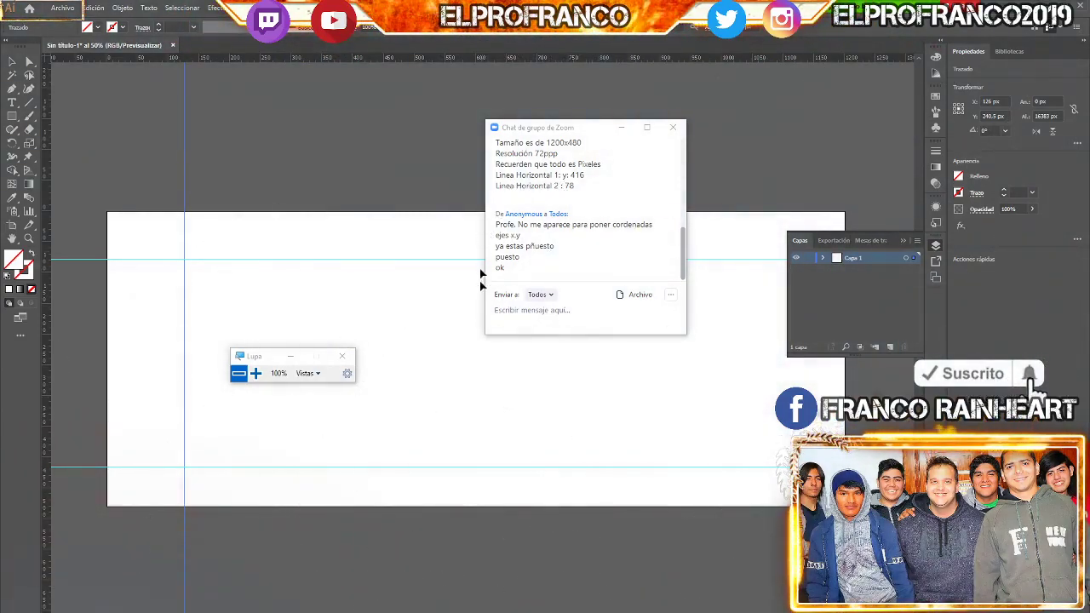
Correct the chat message to 'Linea Vertical 1 x 126' and send it to Todos
text(Li)
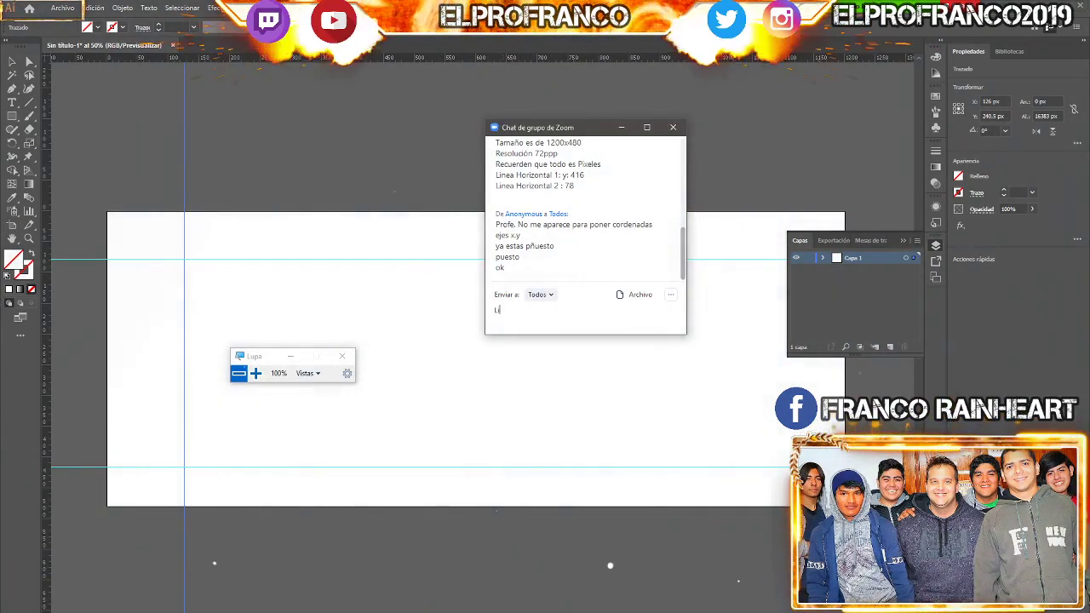
text(nea Ver)
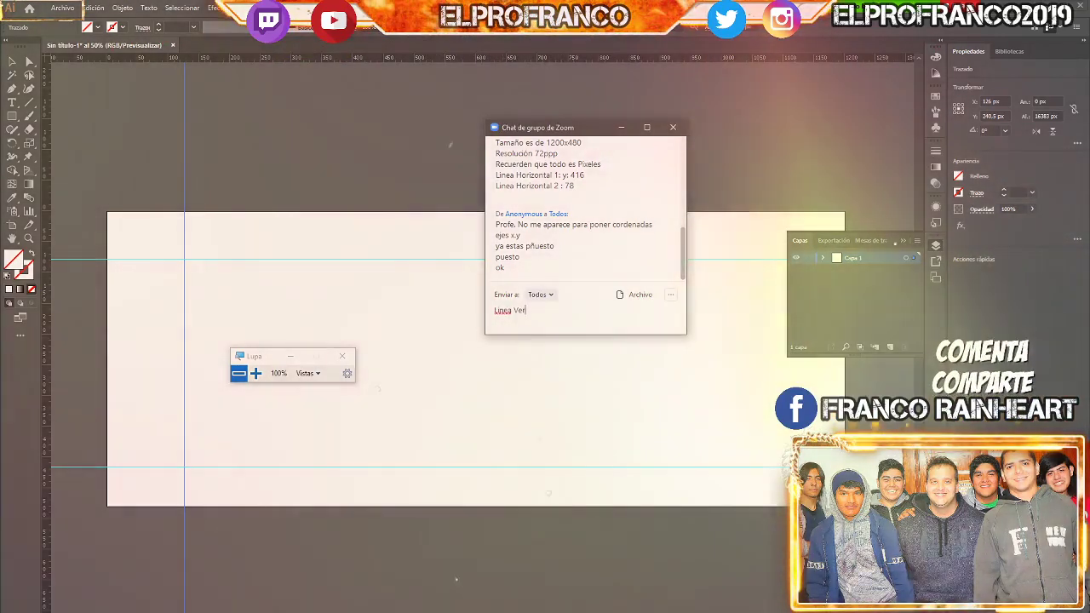
text(tical 2)
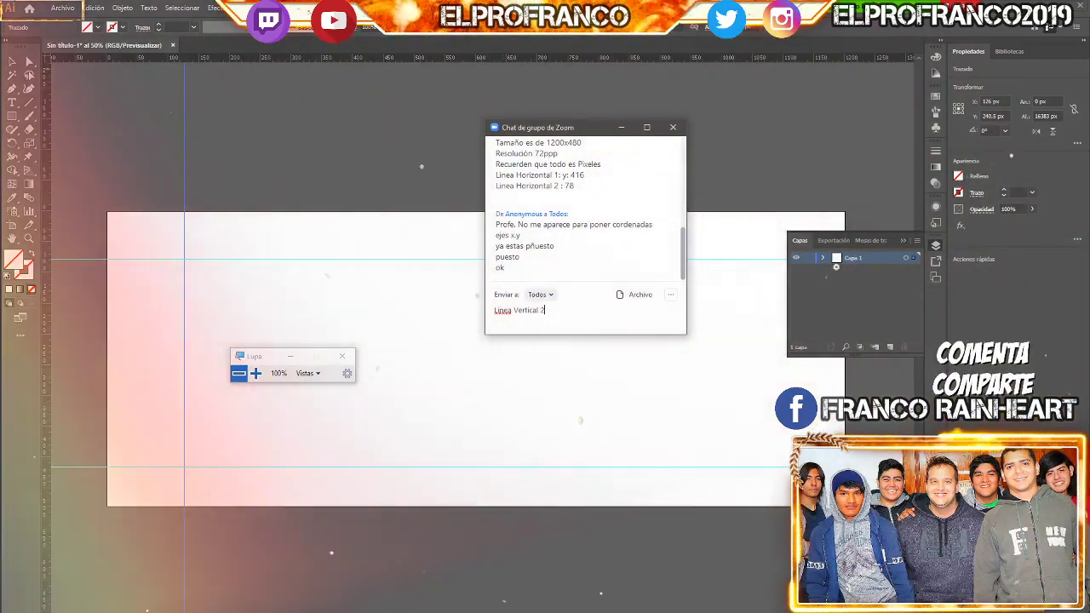
right_click(503, 310)
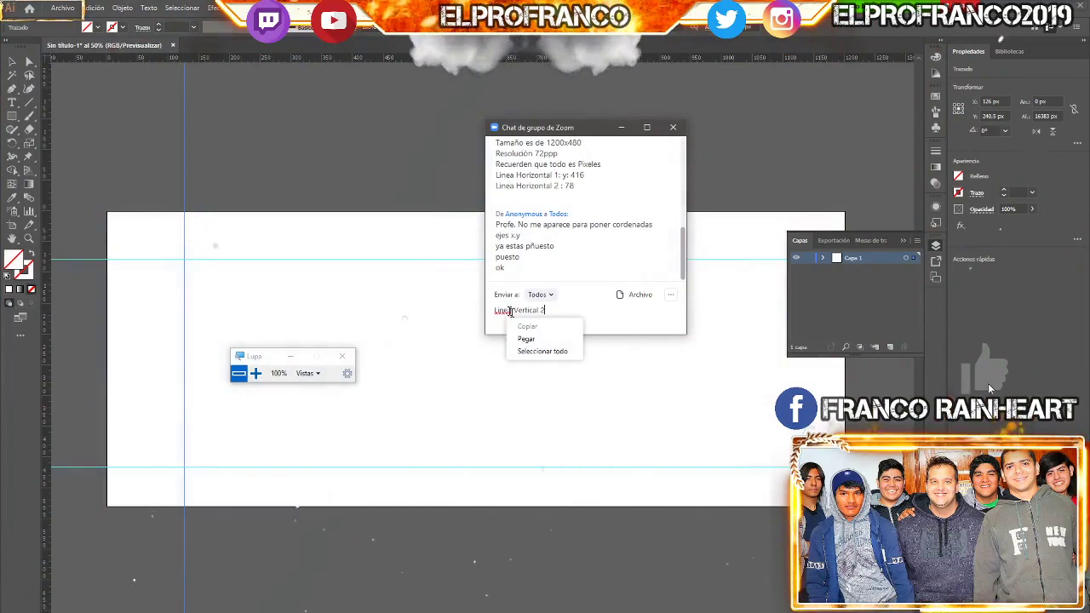
click(509, 310)
right_click(508, 309)
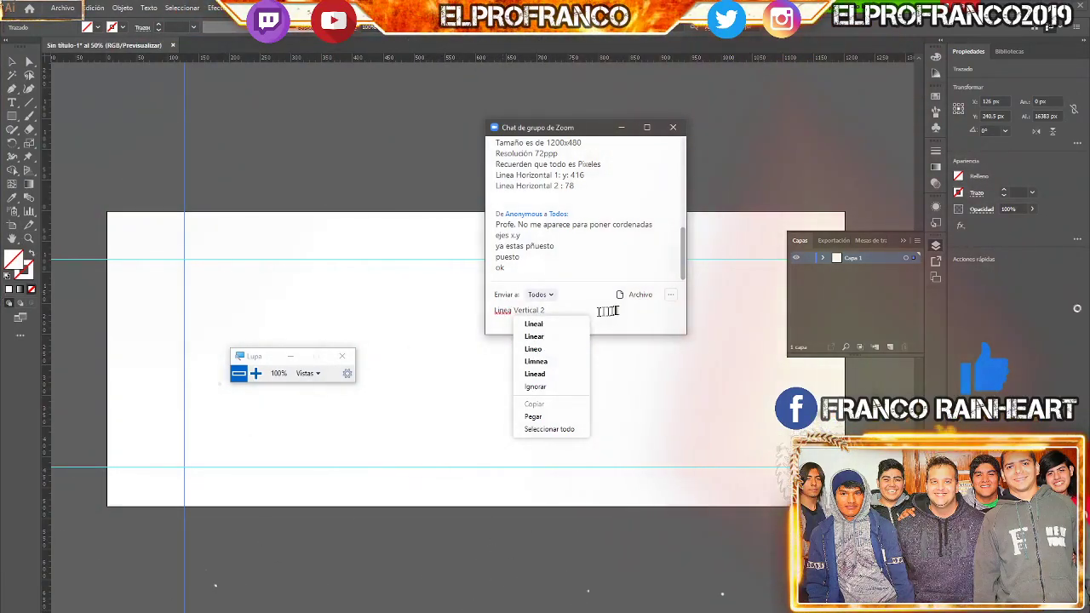
click(613, 311)
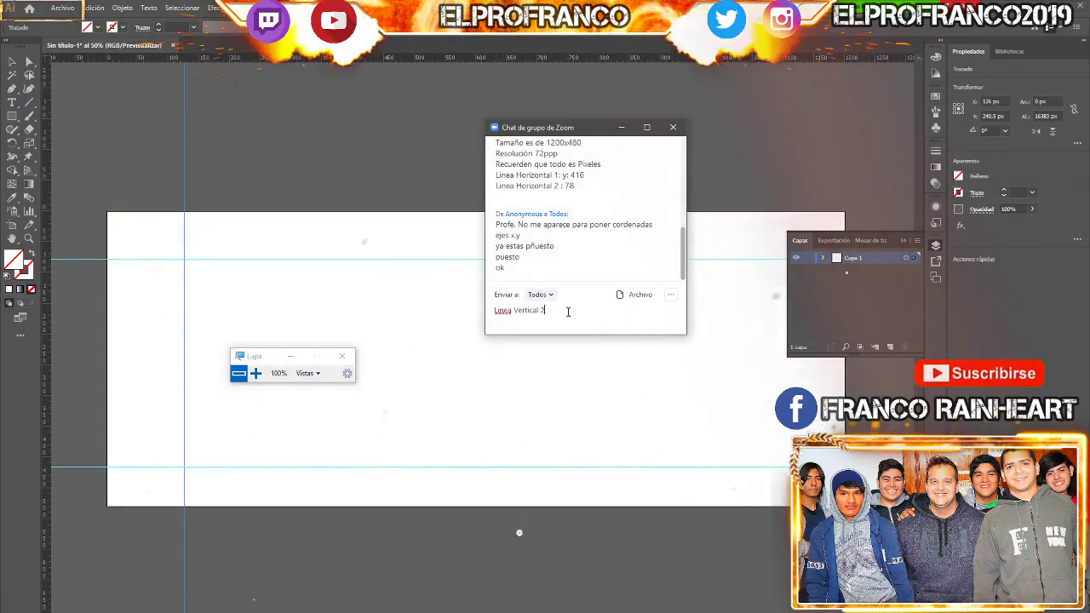
key(BackSpace)
text(1)
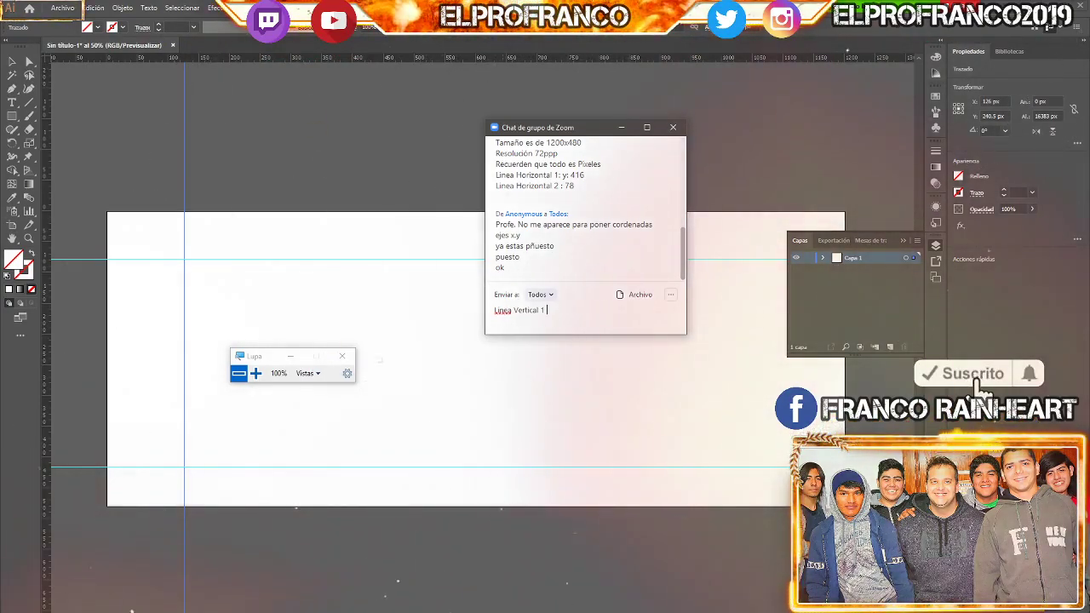
text(126)
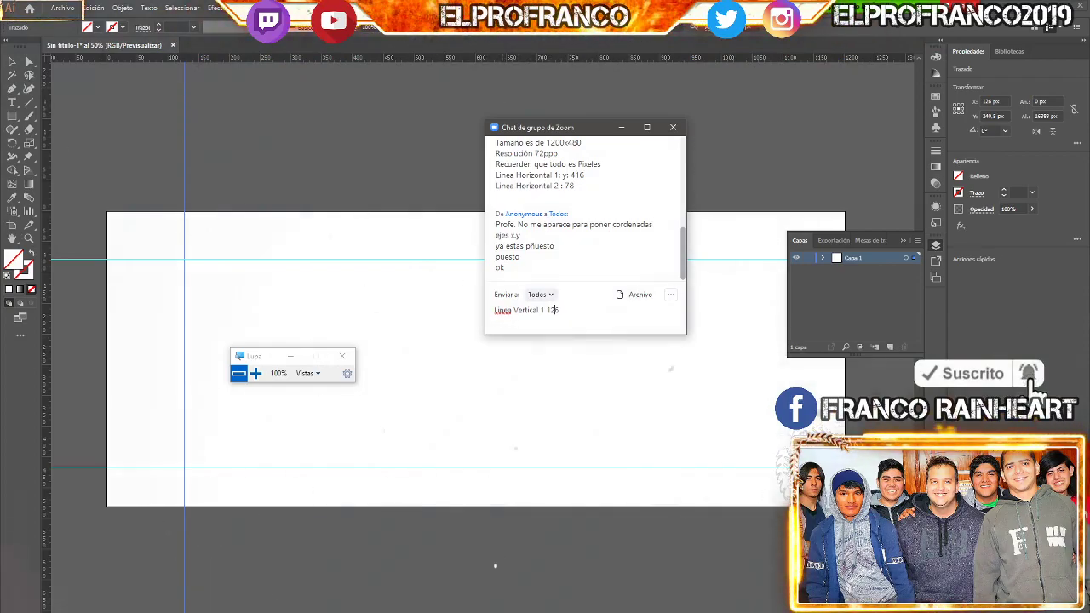
key(Return)
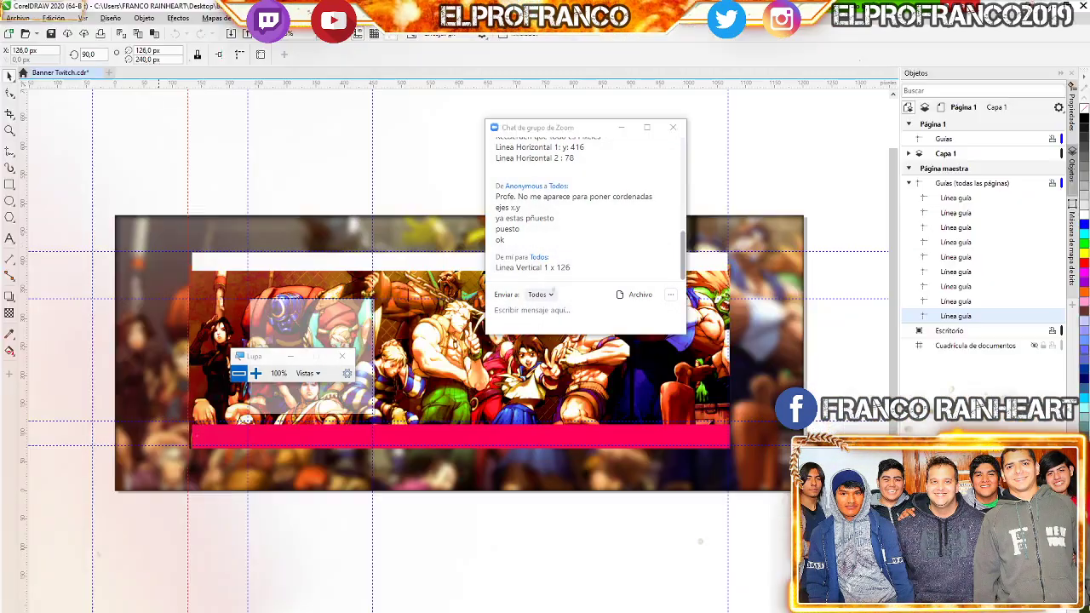
In CorelDRAW, select the second vertical guide and copy its X position value, 1.068
click(162, 607)
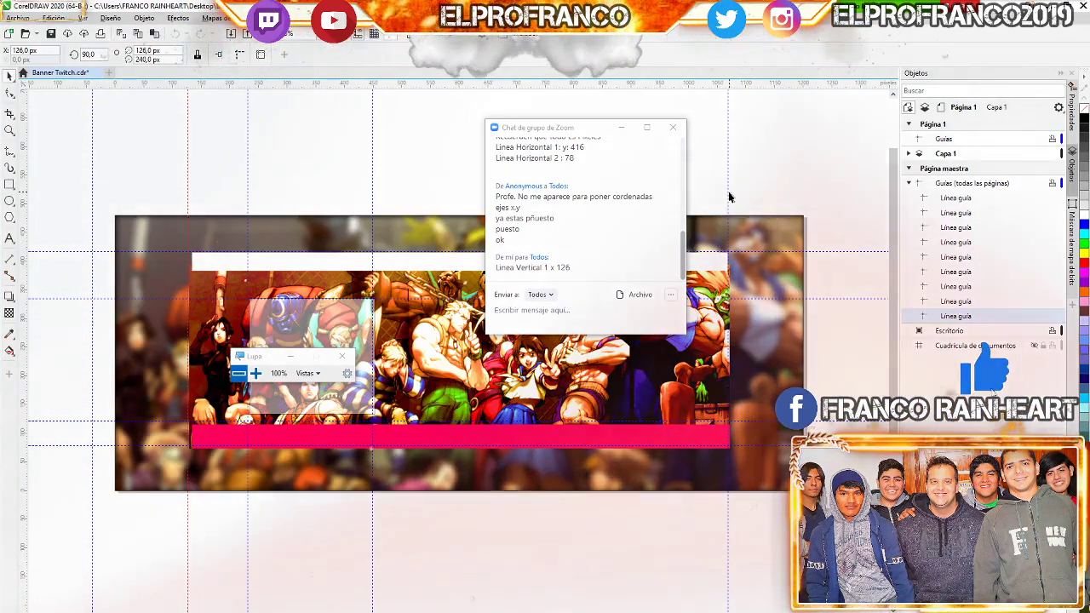
click(727, 193)
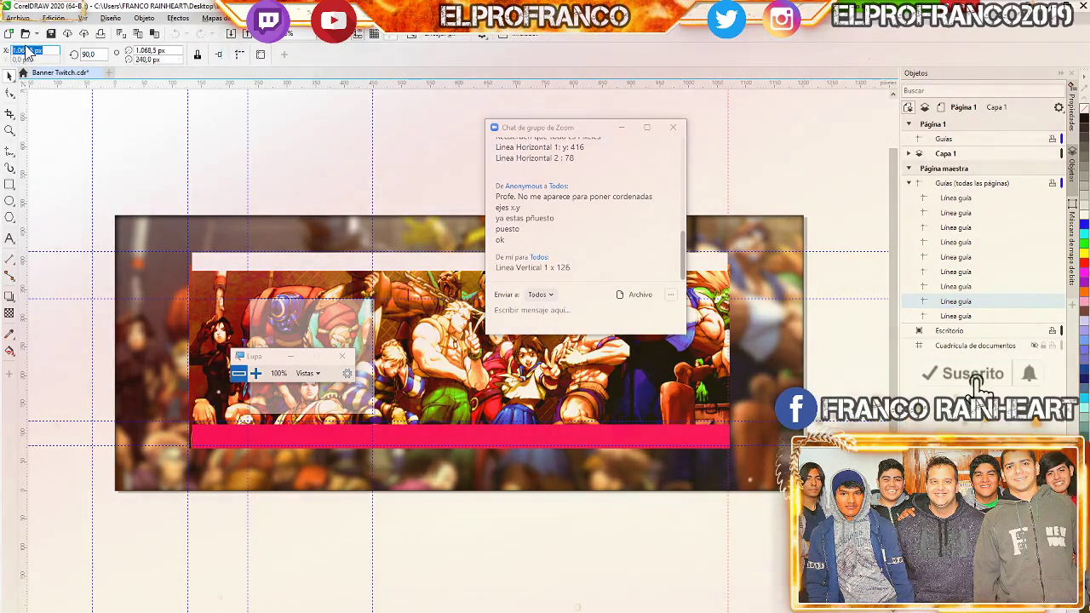
right_click(30, 52)
click(25, 50)
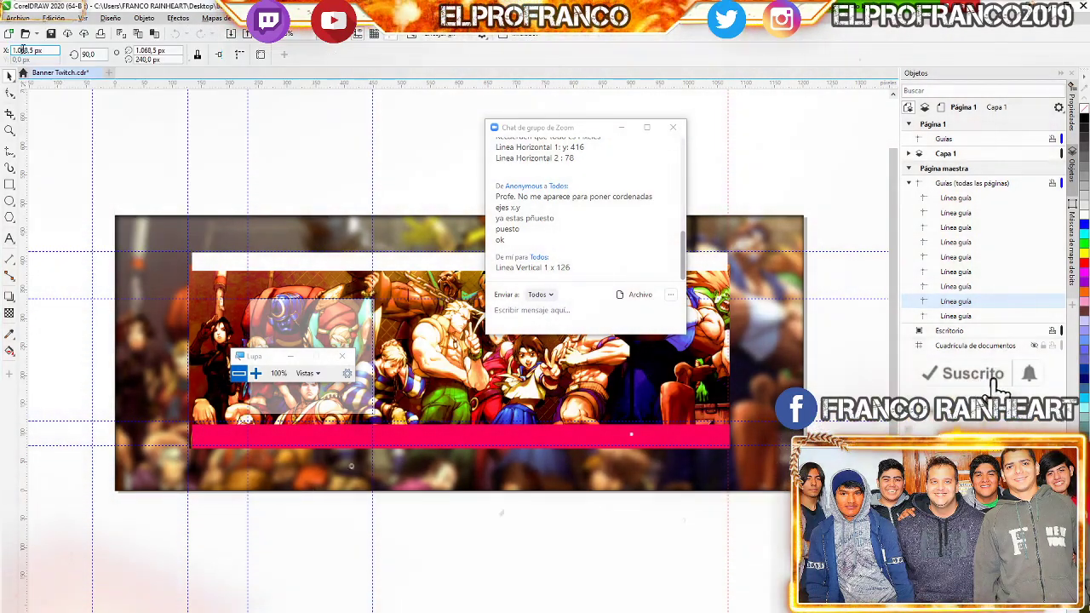
right_click(24, 51)
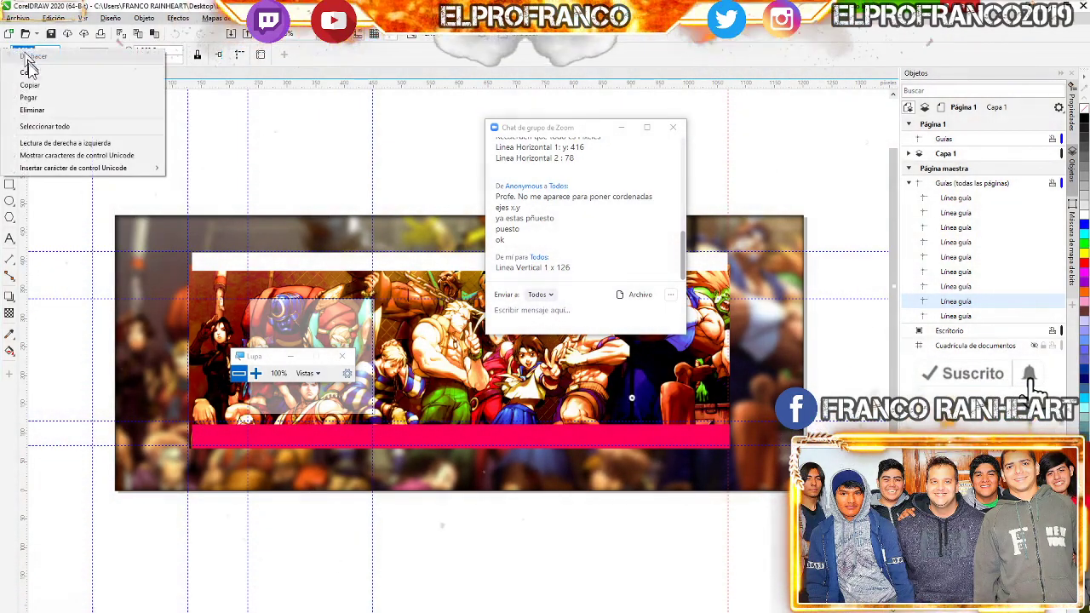
click(56, 98)
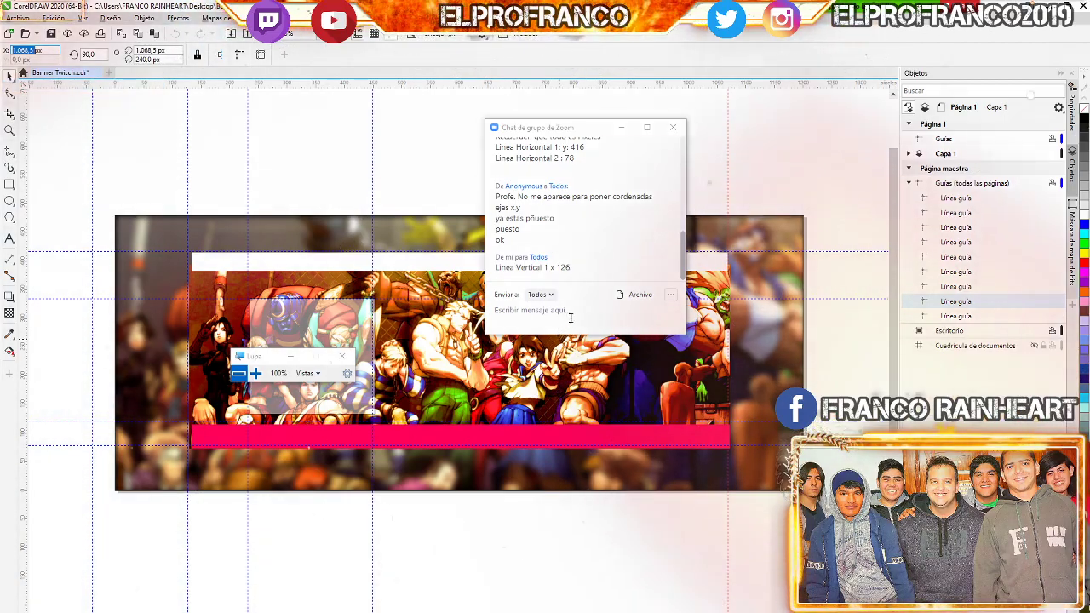
Send 'Linea Vertical 2 x 1.068' in the Zoom chat and return to Illustrator
click(571, 317)
text(1.068,5)
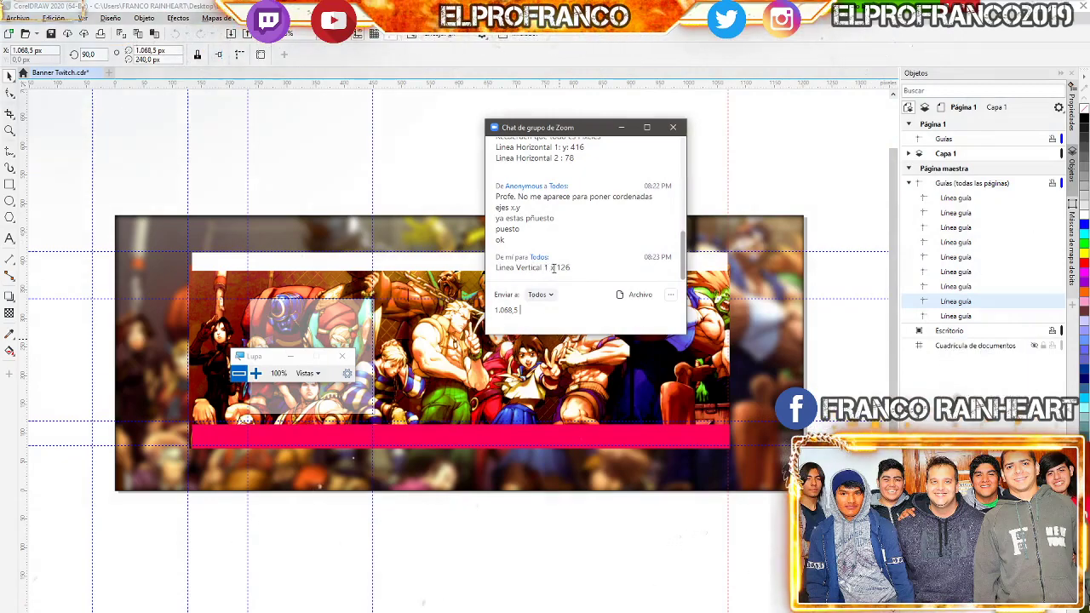
drag(554, 267, 496, 269)
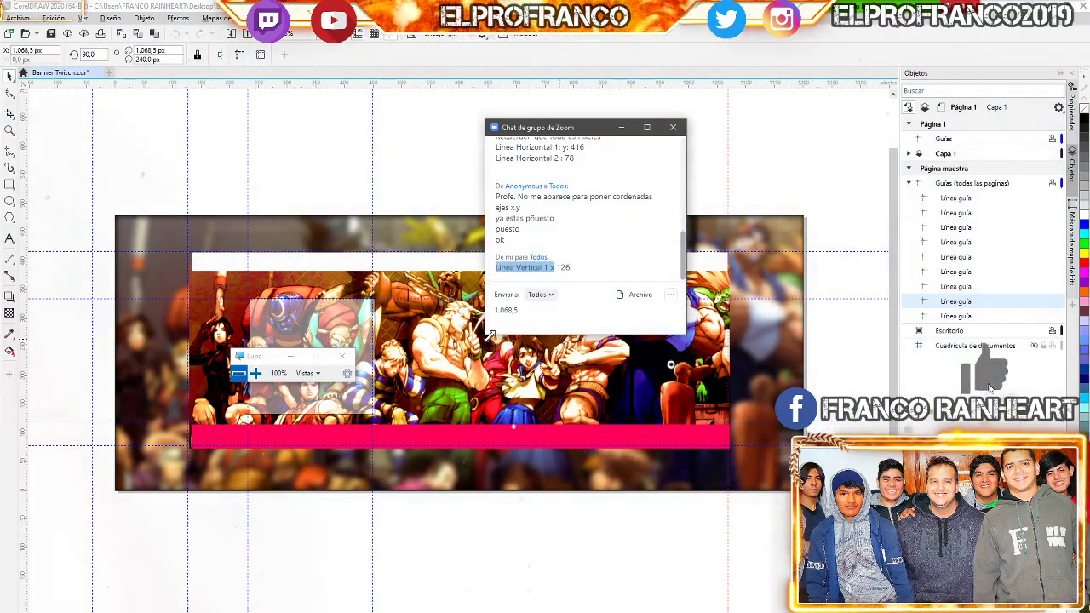
key(ctrl+c)
click(496, 309)
key(ctrl+v)
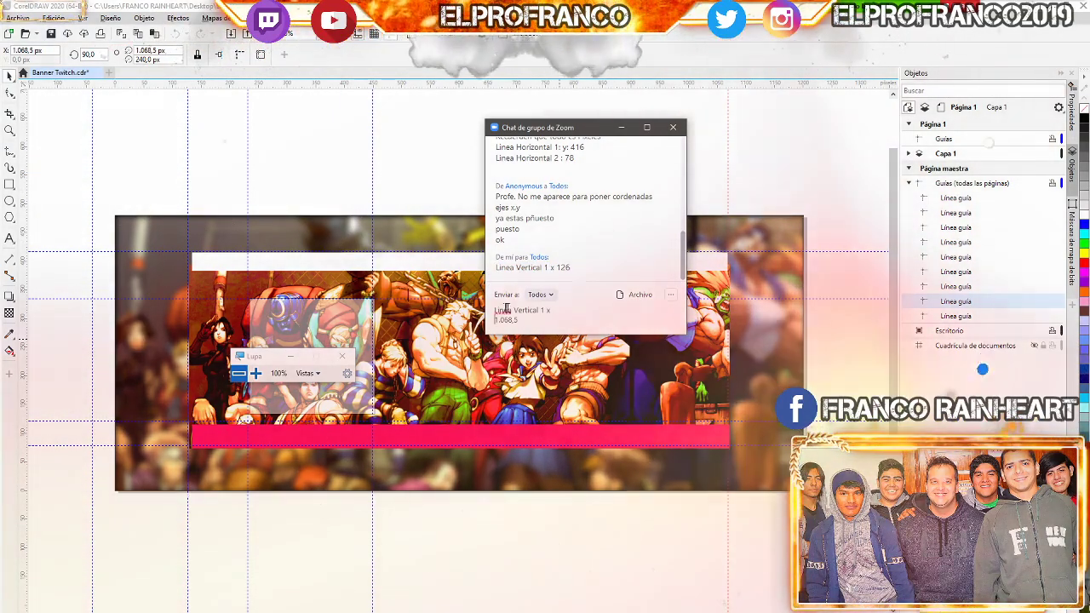
click(543, 310)
text(2)
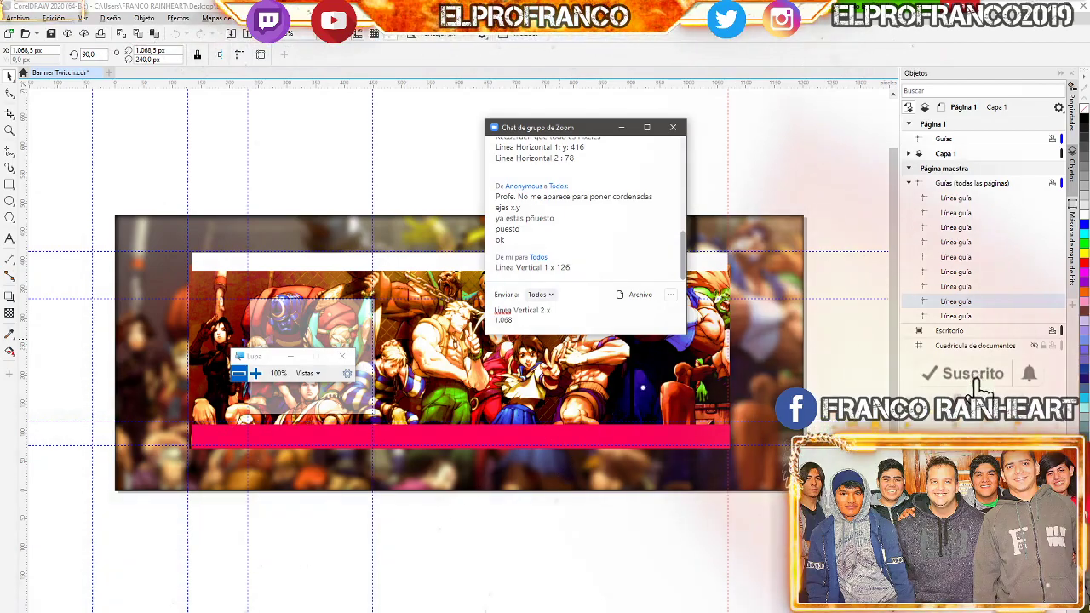
key(Return)
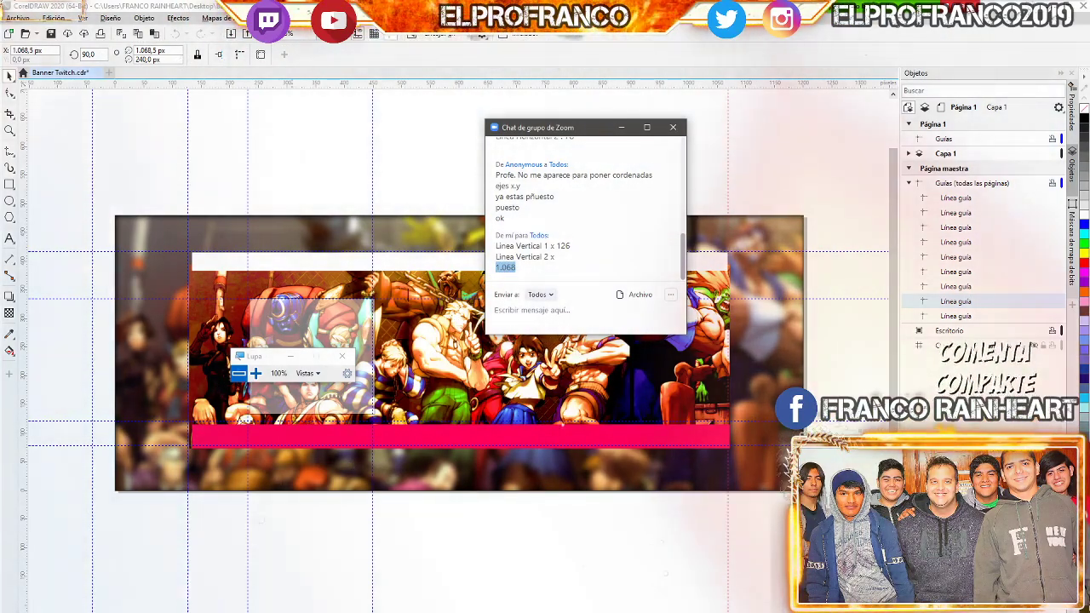
key(alt+Tab)
key(alt+Tab)
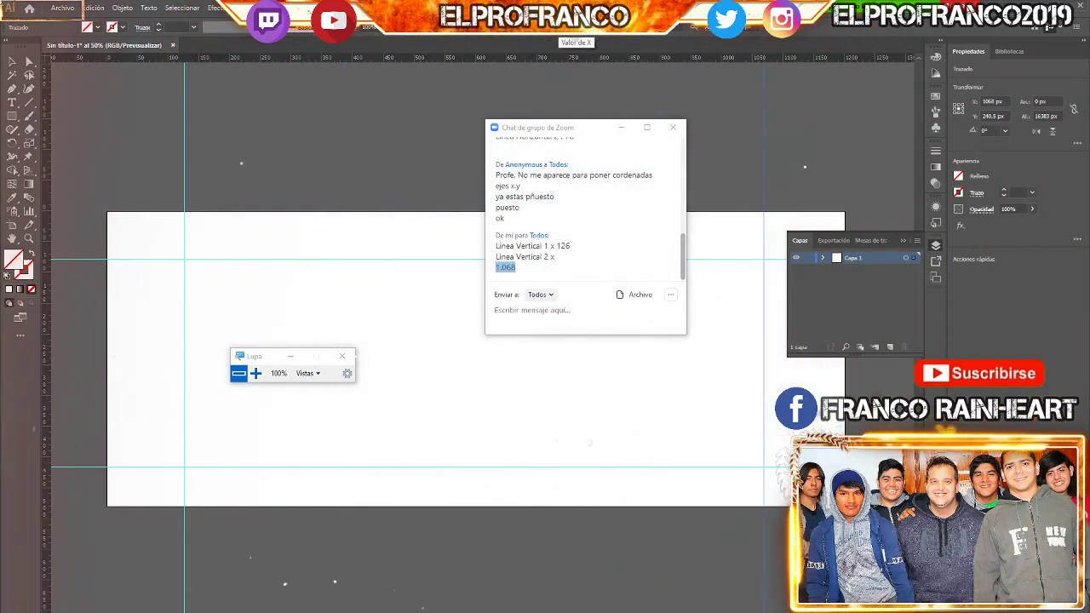
Close the floating Layers panel and move the Zoom chat window to the screen's right edge
drag(592, 138, 534, 103)
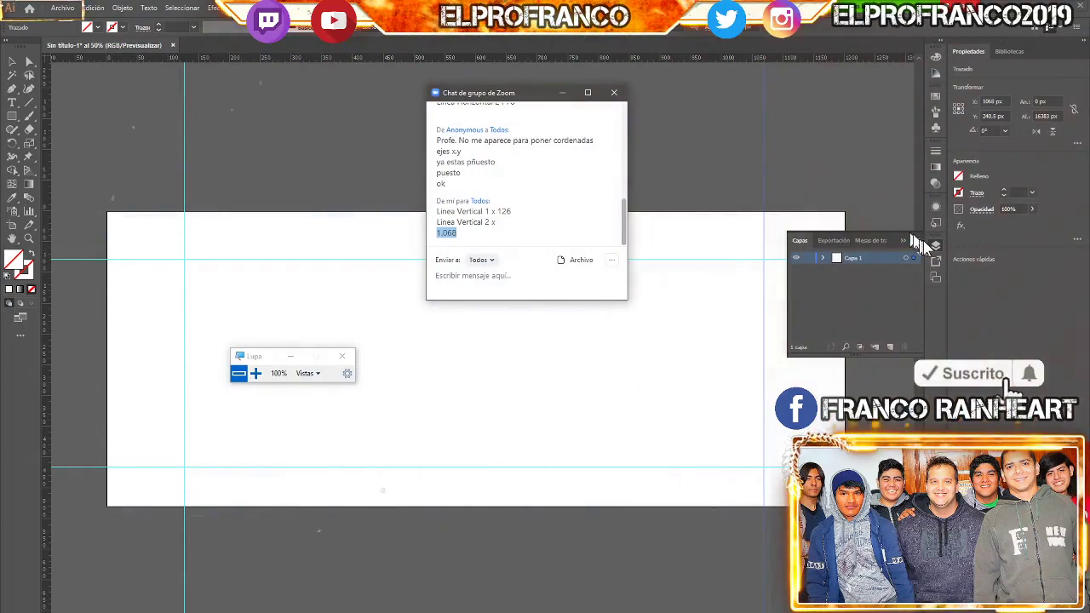
click(903, 242)
mouse_move(507, 104)
mouse_down()
mouse_move(722, 106)
mouse_move(546, 107)
mouse_up()
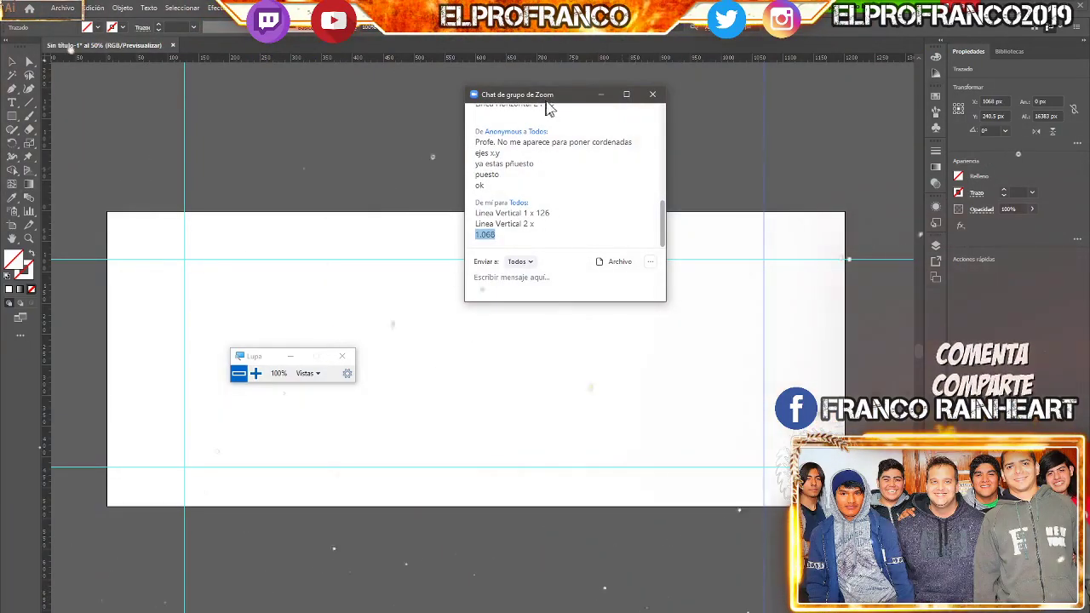
drag(566, 106, 1003, 171)
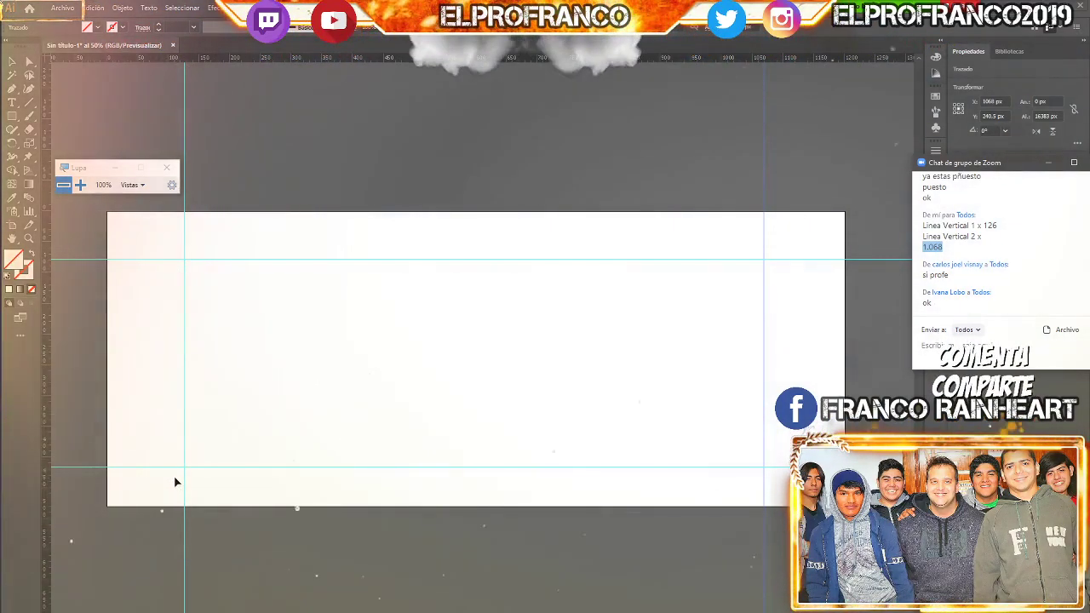
Place PORTADA DE TWITCH.png from Escritorio at the artboard's top-left corner, filling 1200 × 480 px
click(63, 8)
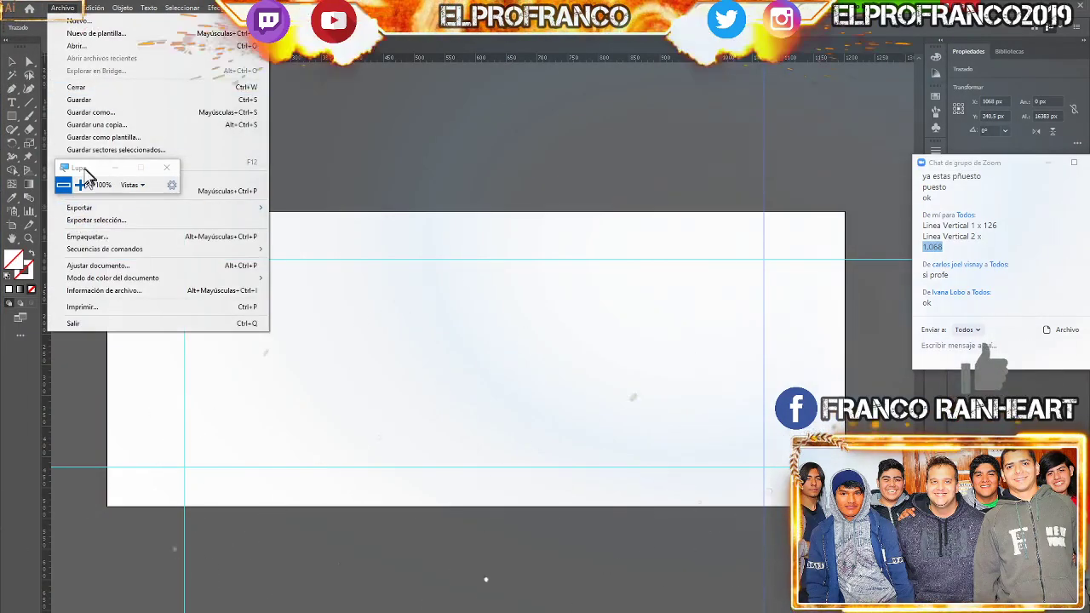
drag(85, 171, 442, 91)
click(194, 191)
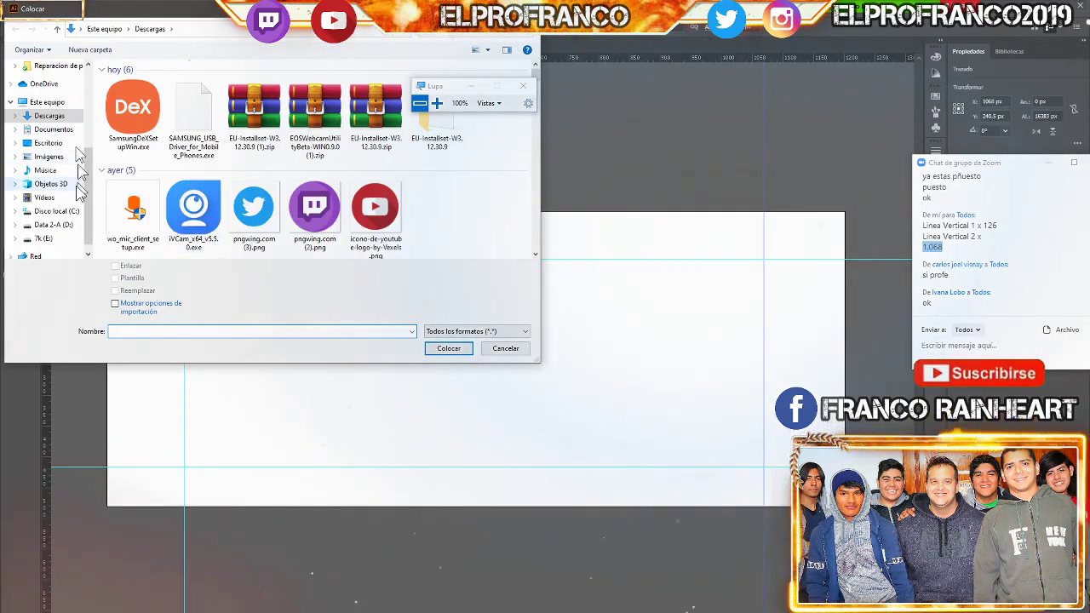
click(59, 145)
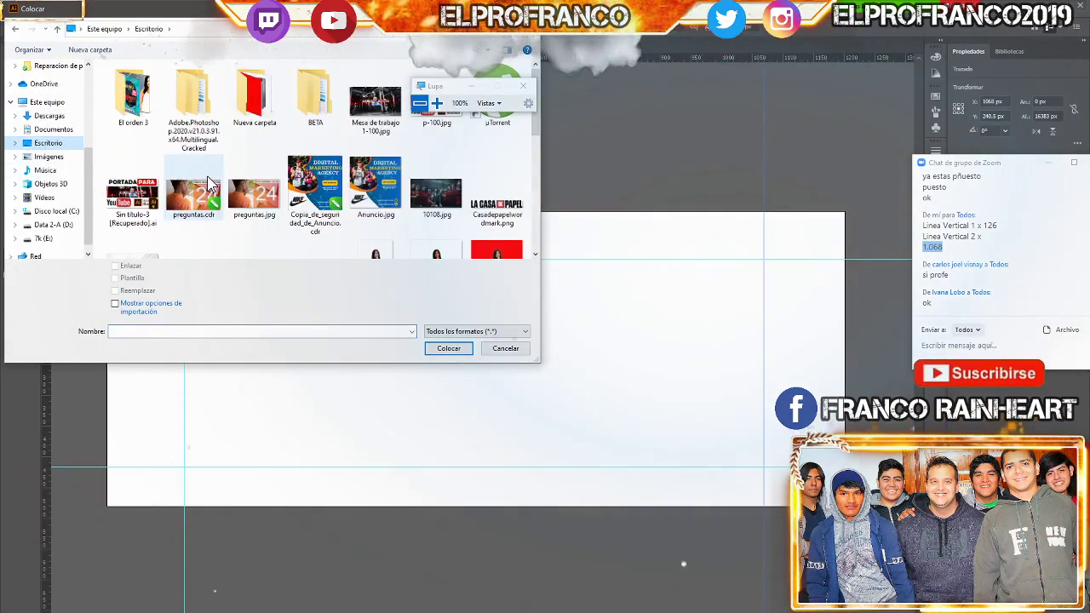
scroll(211, 185, down, 5)
scroll(202, 187, up, 2)
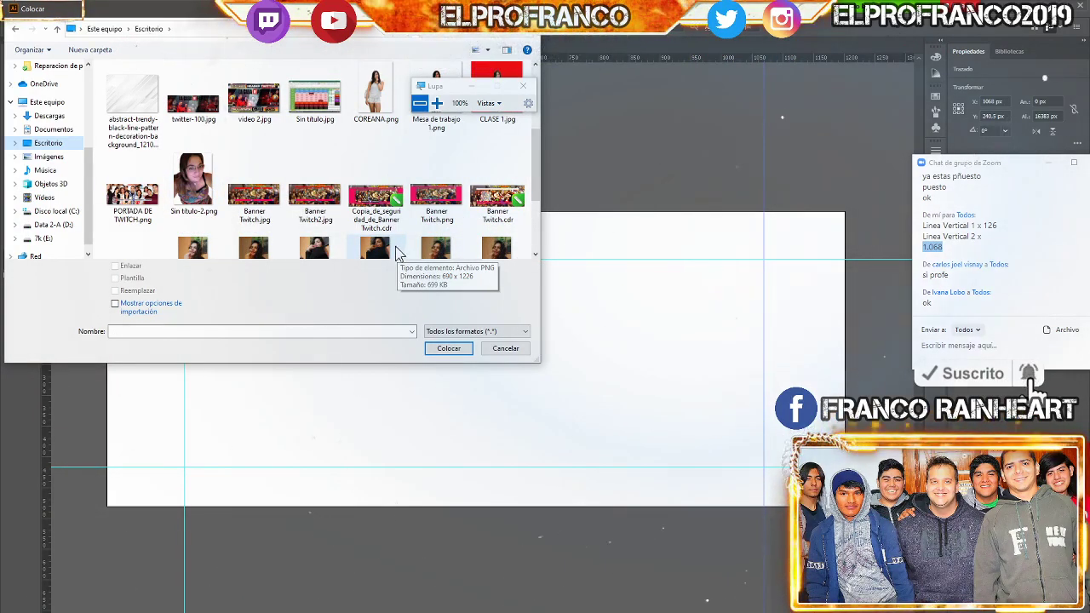
double_click(137, 211)
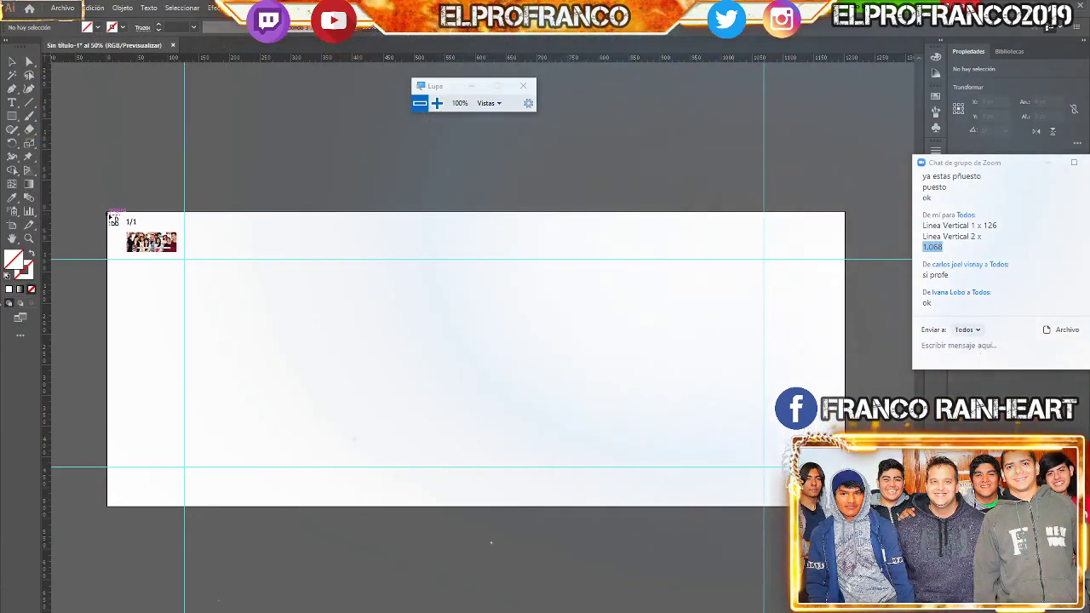
click(109, 216)
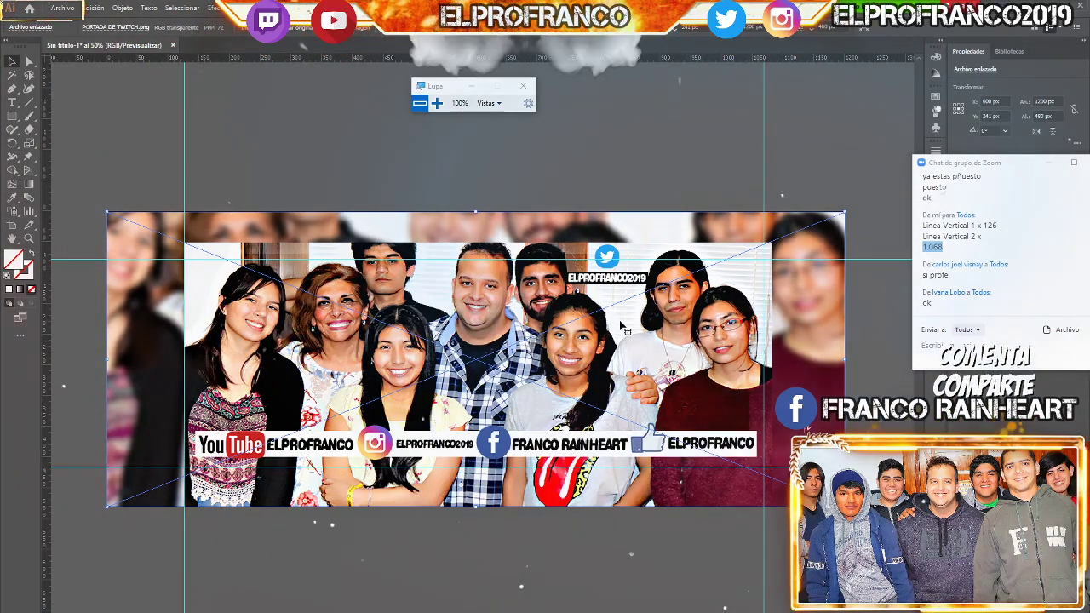
Delete the placed image, place the banner image again, and align it to the artboard edges
key(Delete)
click(64, 9)
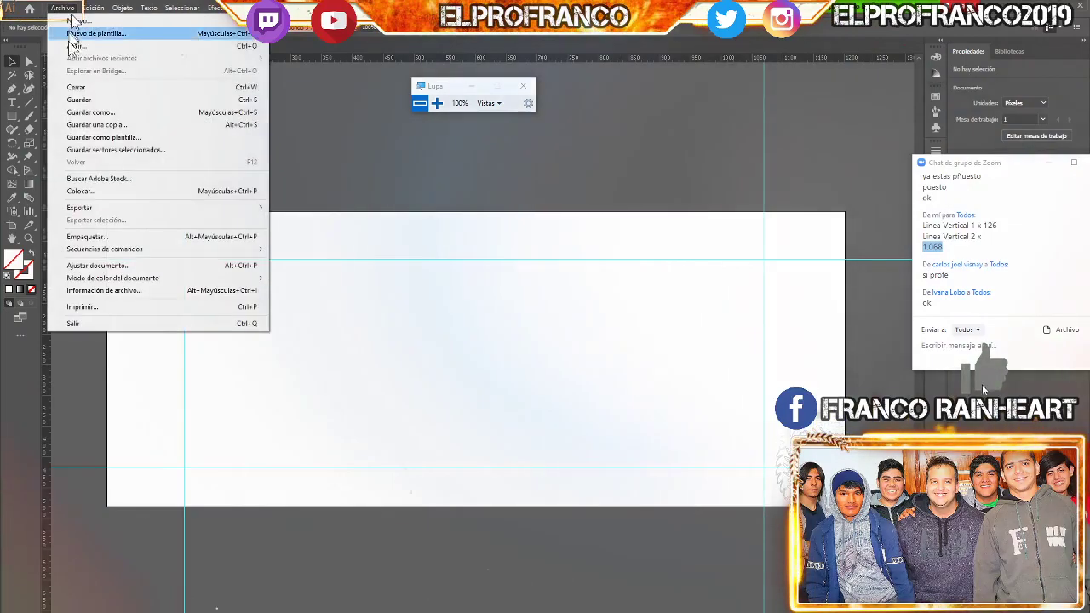
click(108, 190)
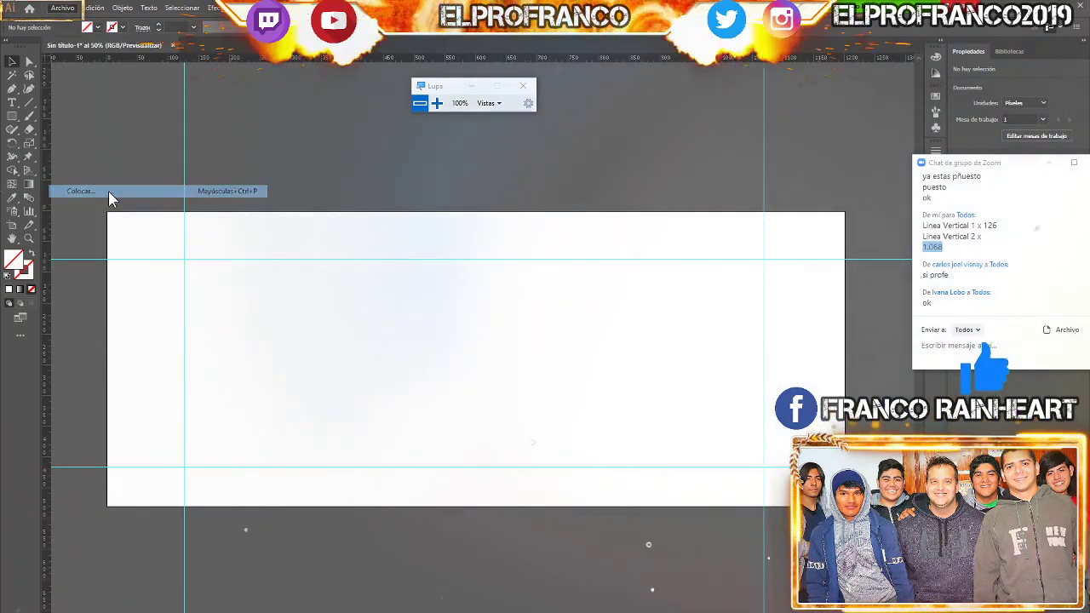
scroll(353, 213, down, 3)
scroll(341, 204, down, 2)
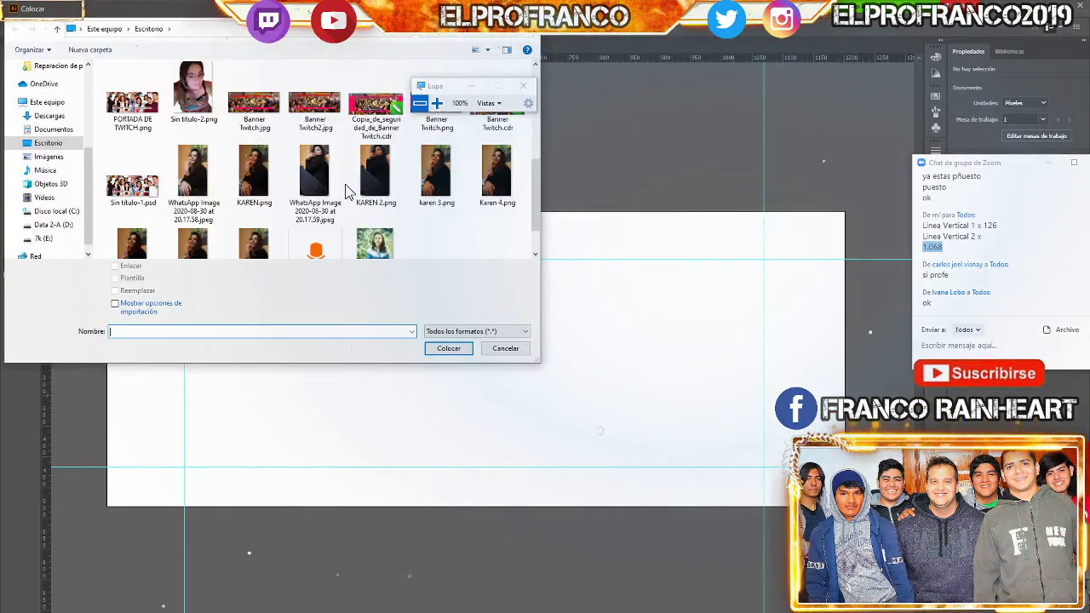
scroll(323, 205, down, 2)
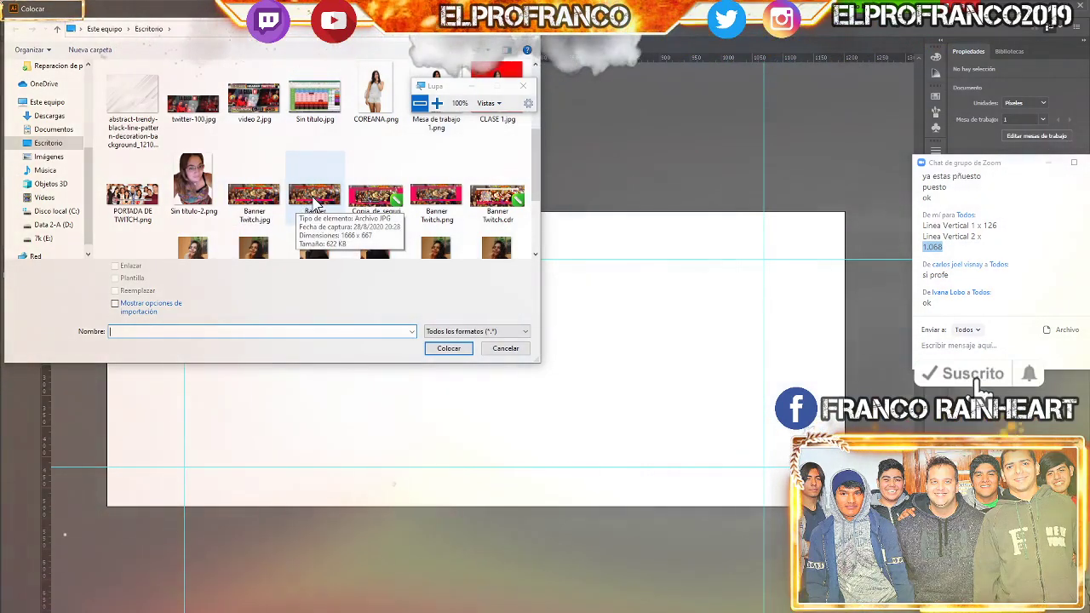
double_click(314, 197)
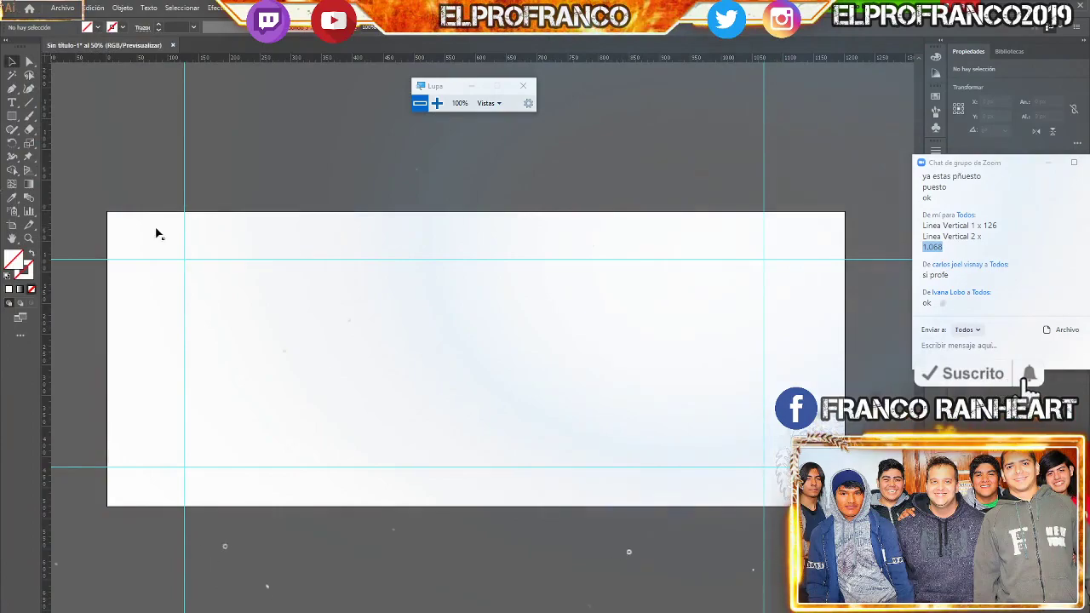
click(157, 228)
drag(328, 390, 314, 402)
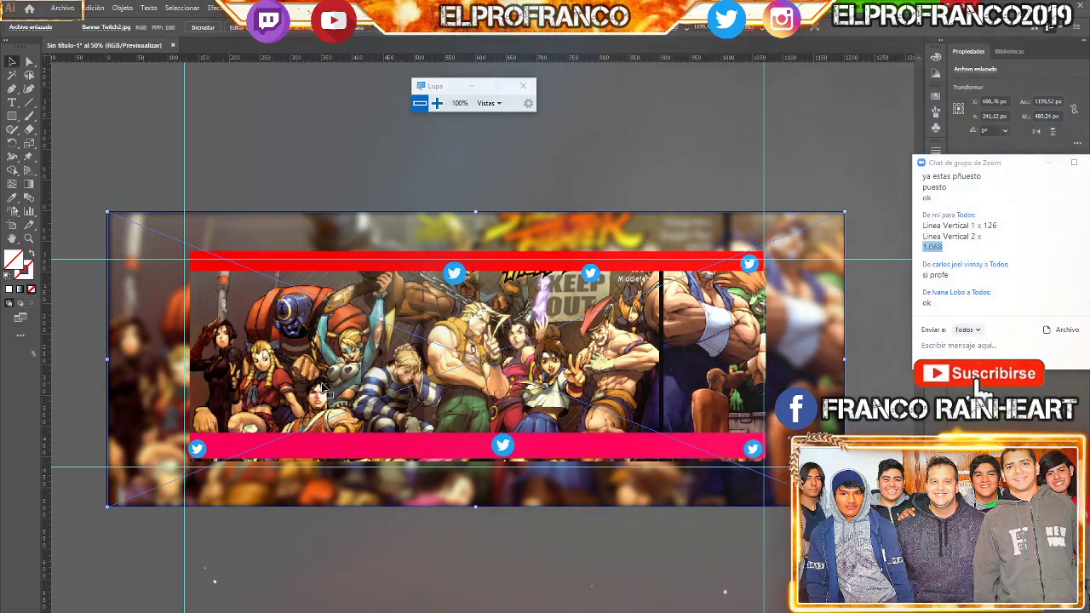
key(alt+Tab)
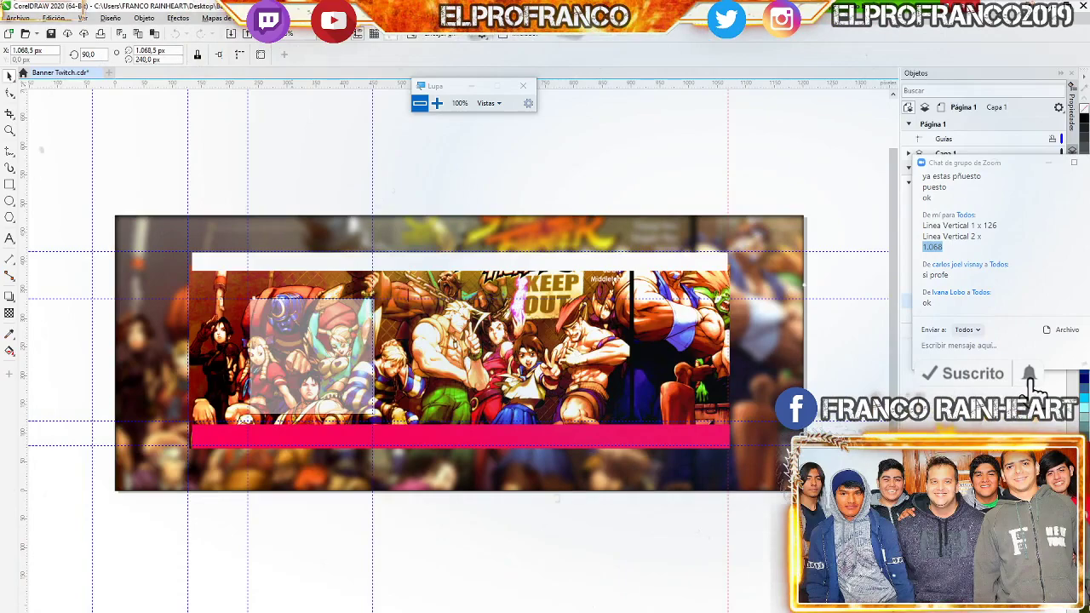
key(alt+Tab)
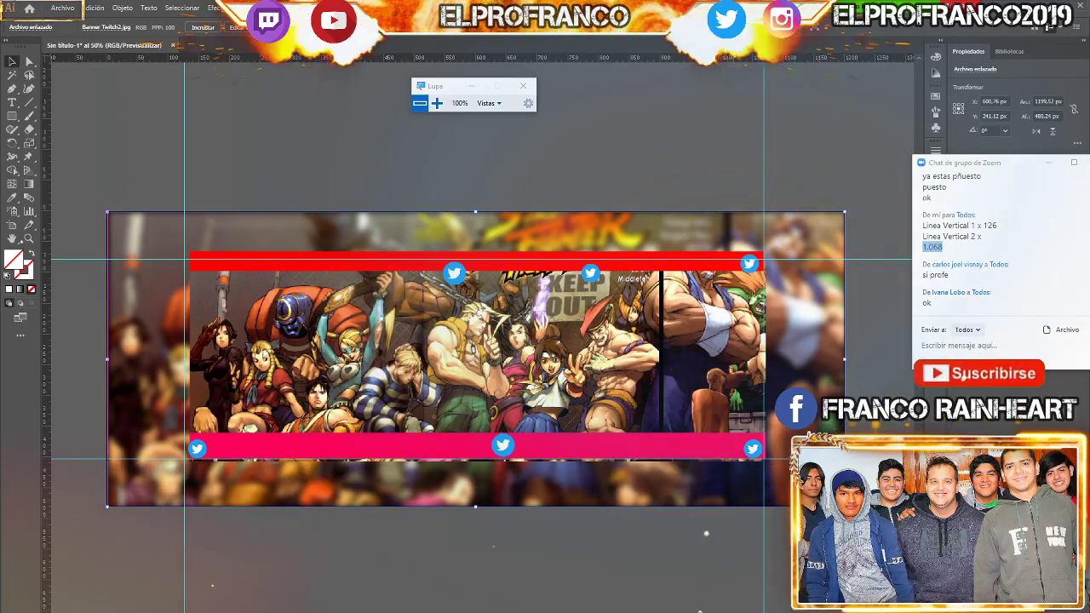
click(678, 460)
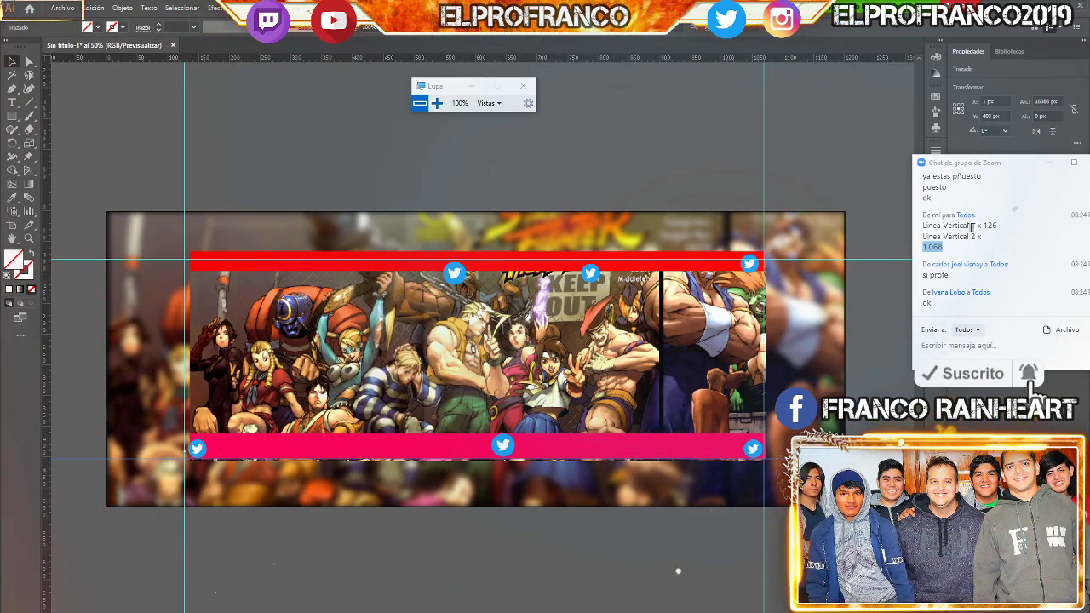
Start a guide-position message in the Zoom chat
scroll(994, 231, up, 1)
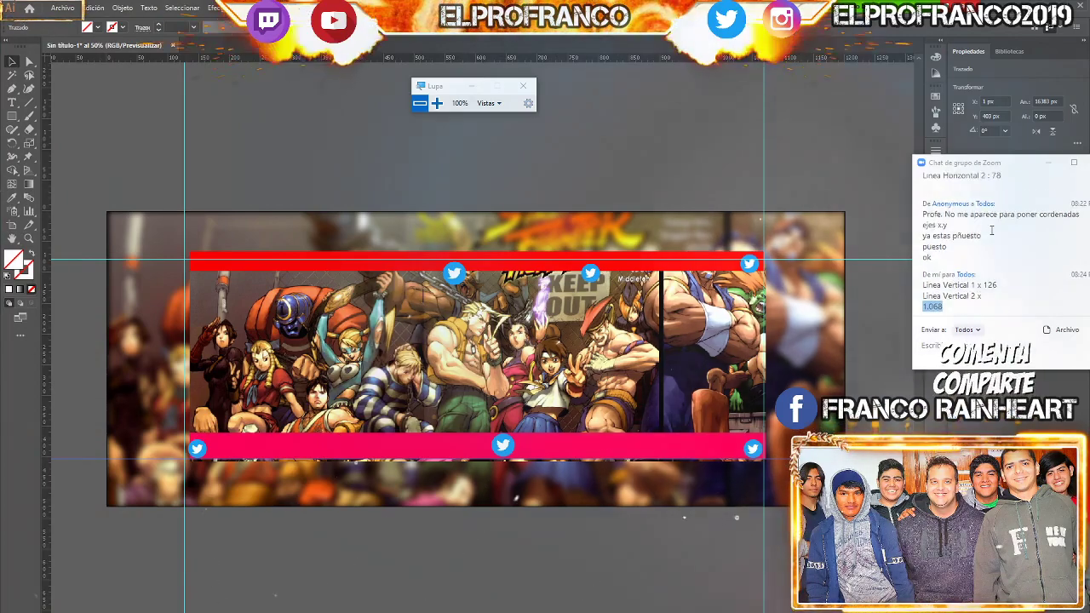
scroll(992, 229, down, 2)
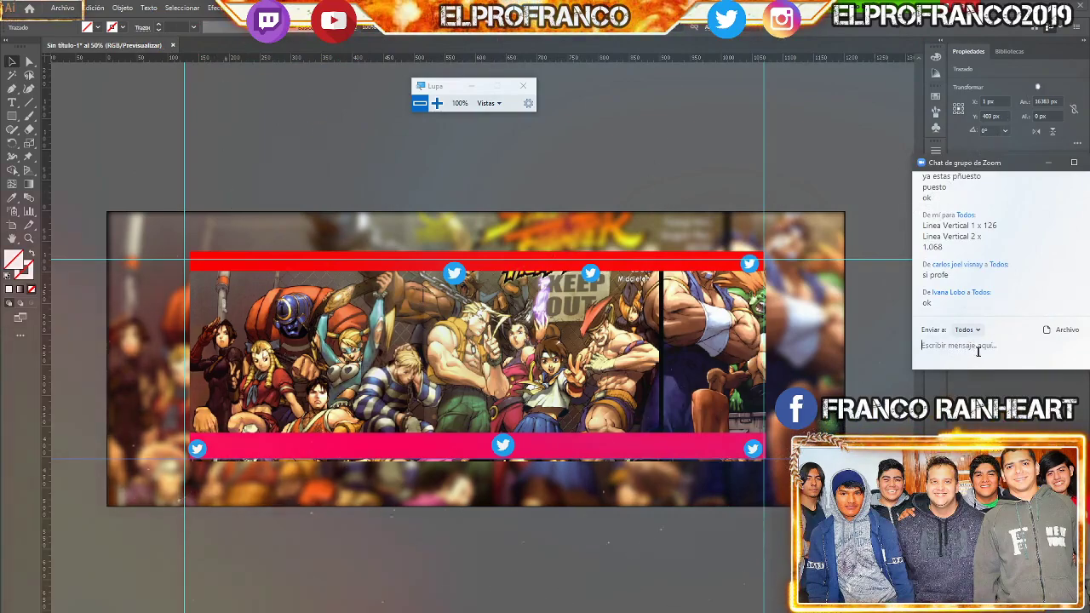
click(968, 347)
text(linea)
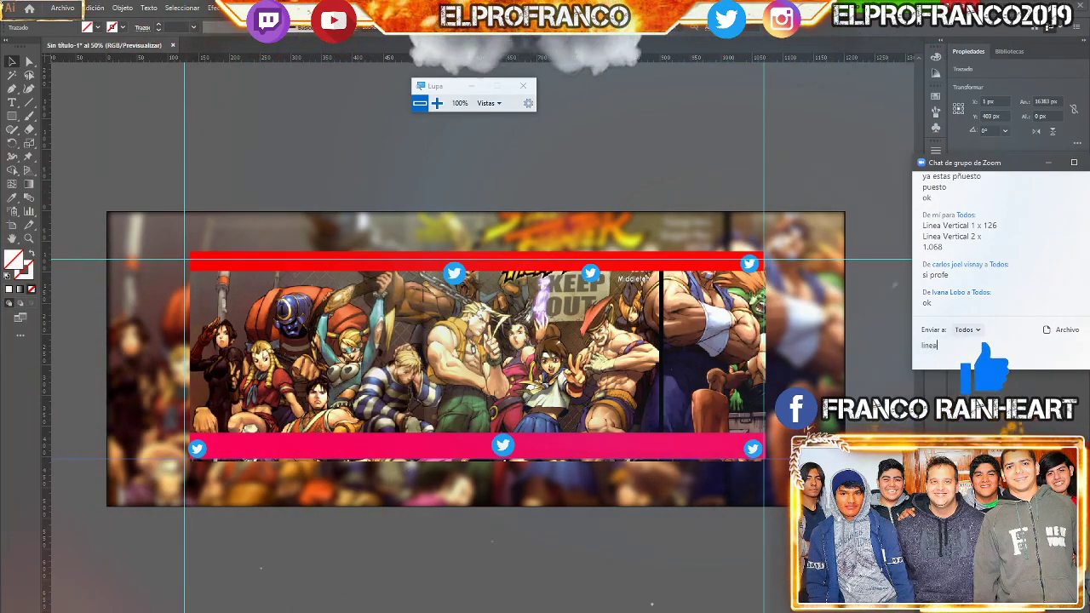
text(v)
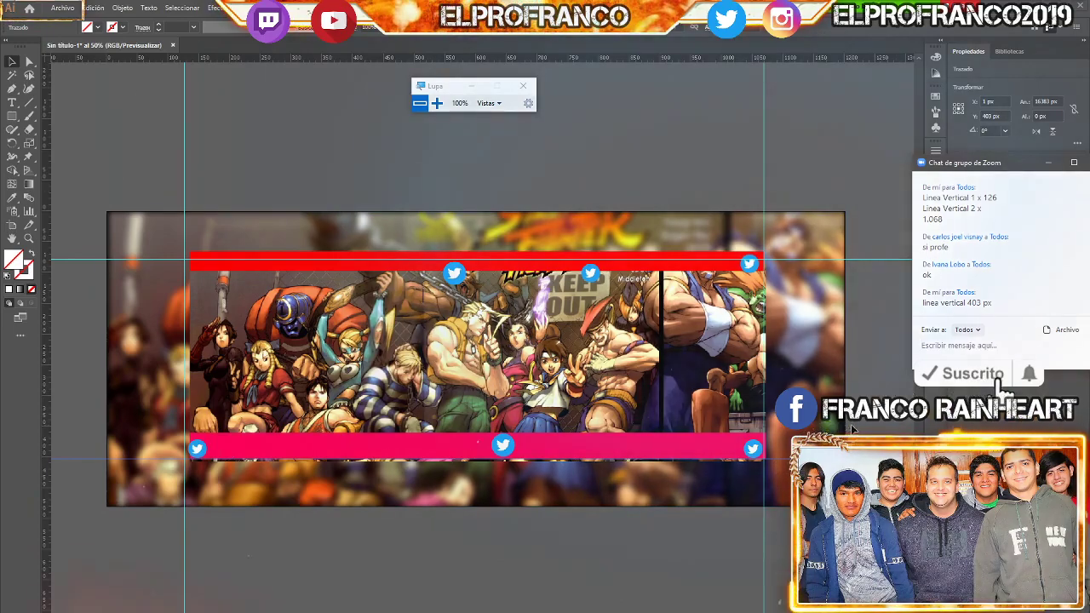
Undo an accidental nudge of the banner image, check the horizontal guide, and type '71 px' in chat
key(ctrl+a)
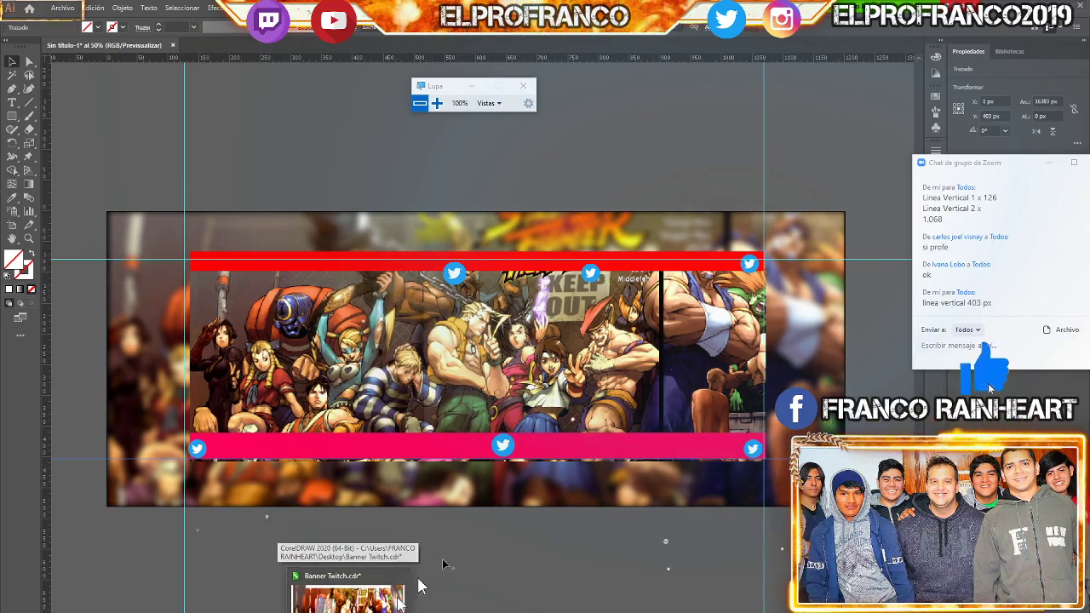
click(157, 387)
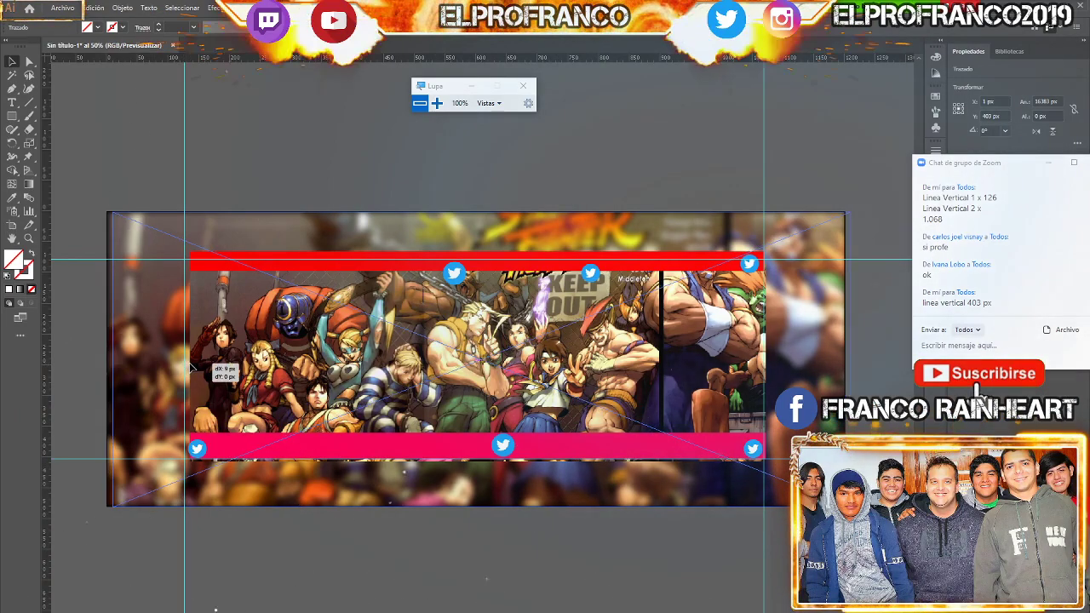
drag(193, 367, 194, 369)
key(ctrl+z)
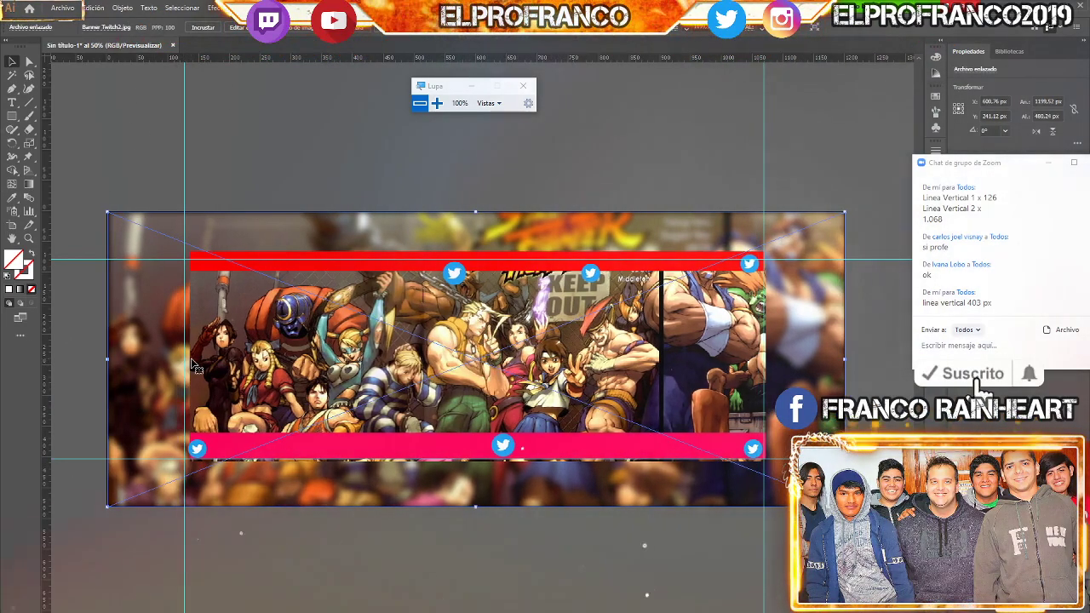
key(ctrl+shift+a)
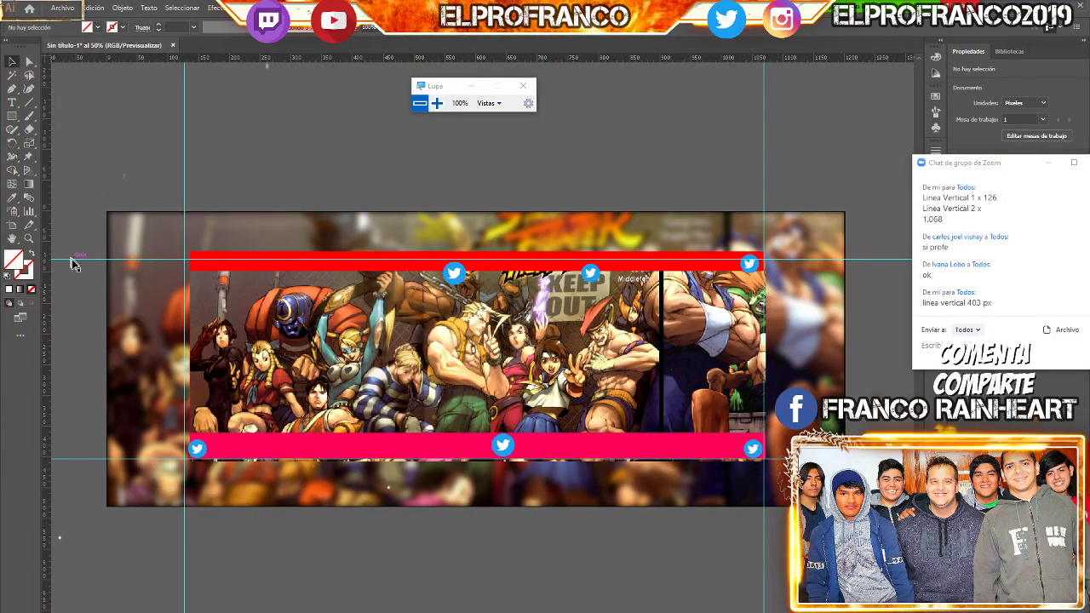
drag(73, 265, 82, 259)
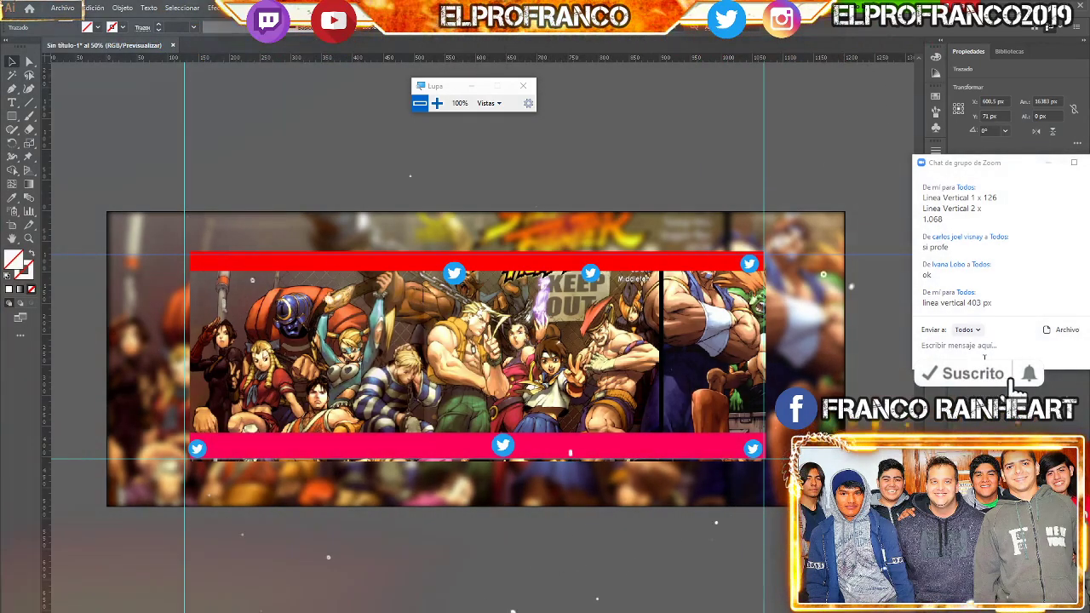
text(71 px)
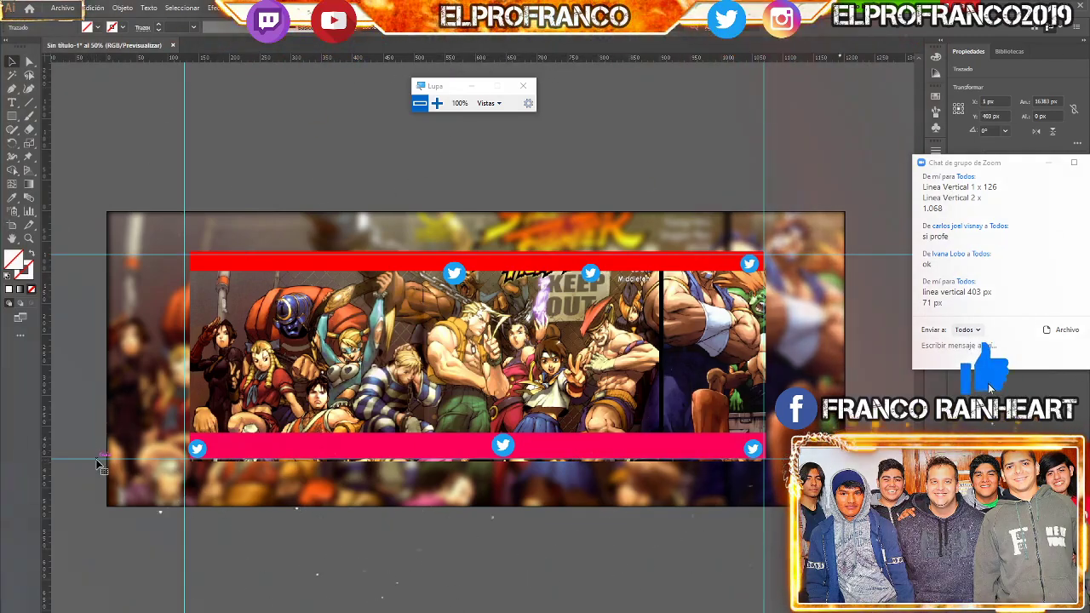
Load twitch.tv in Chrome and open your own channel page
key(alt+Tab)
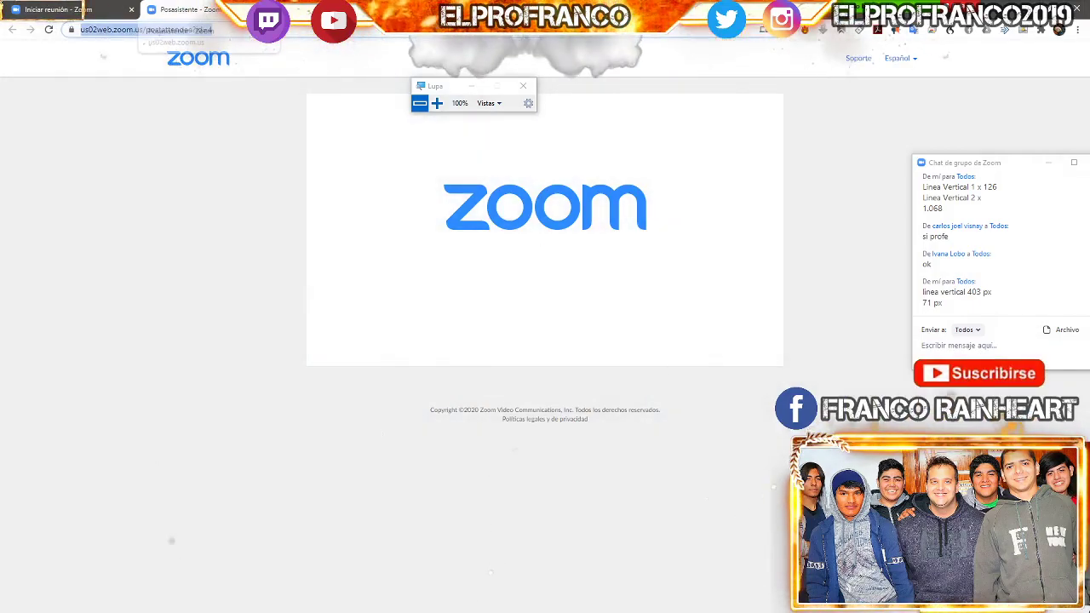
text(tw)
key(Return)
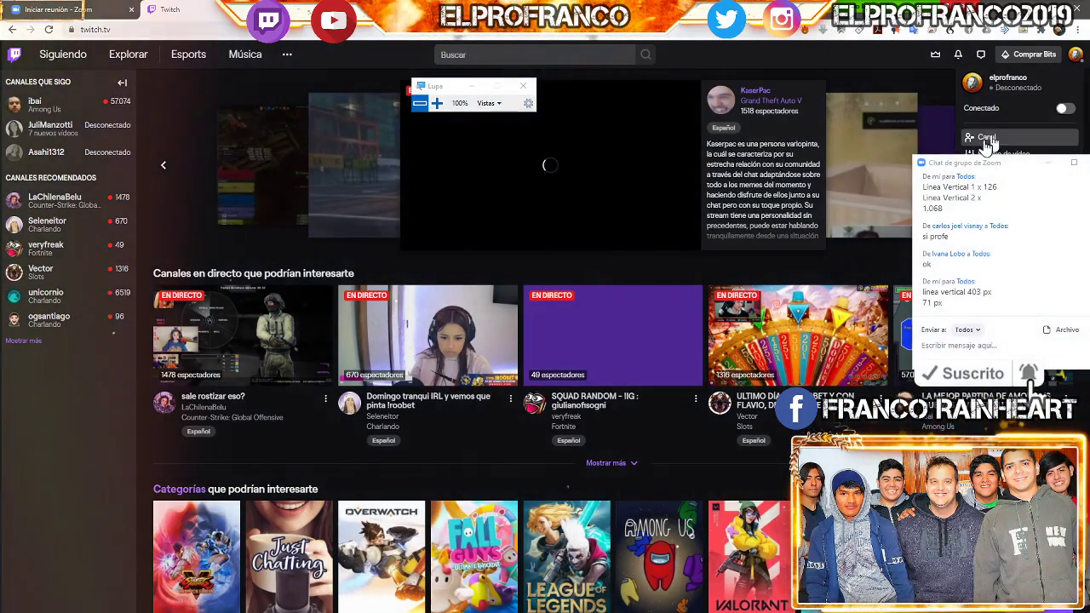
click(983, 139)
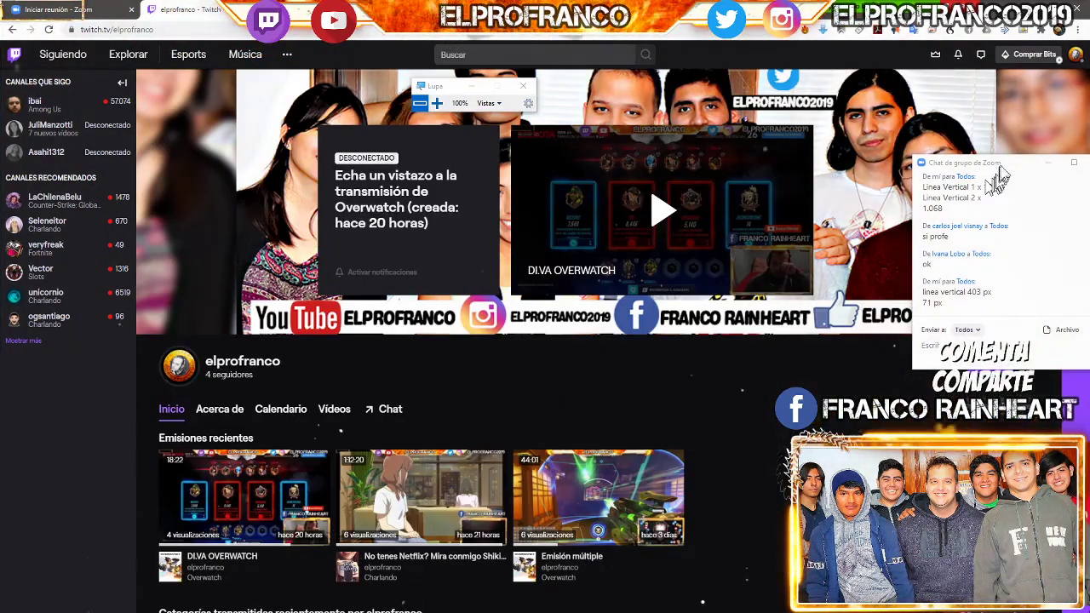
drag(1008, 173, 290, 357)
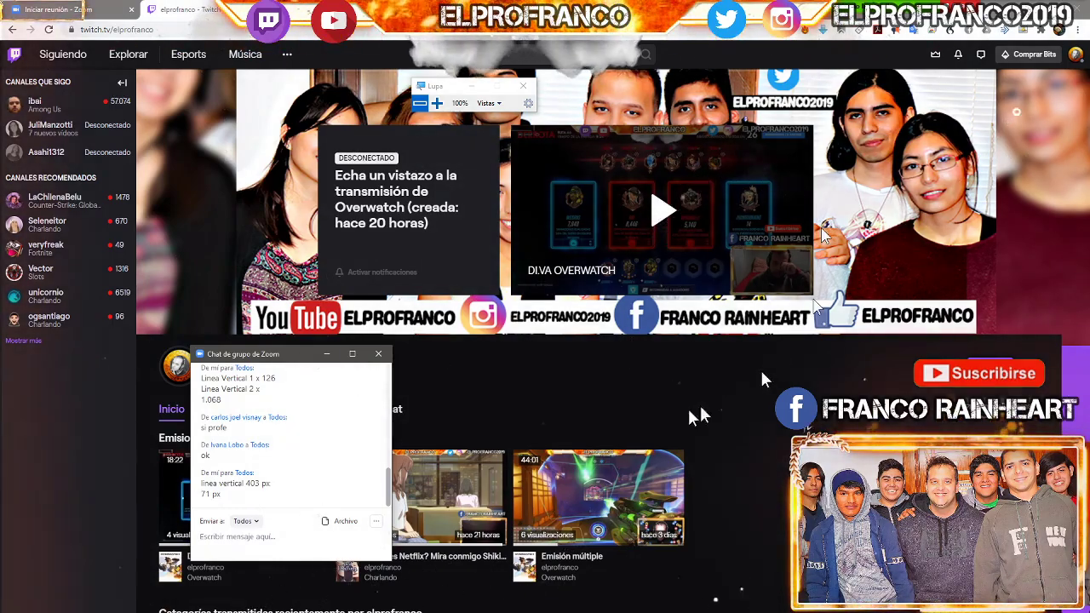
scroll(692, 323, down, 1)
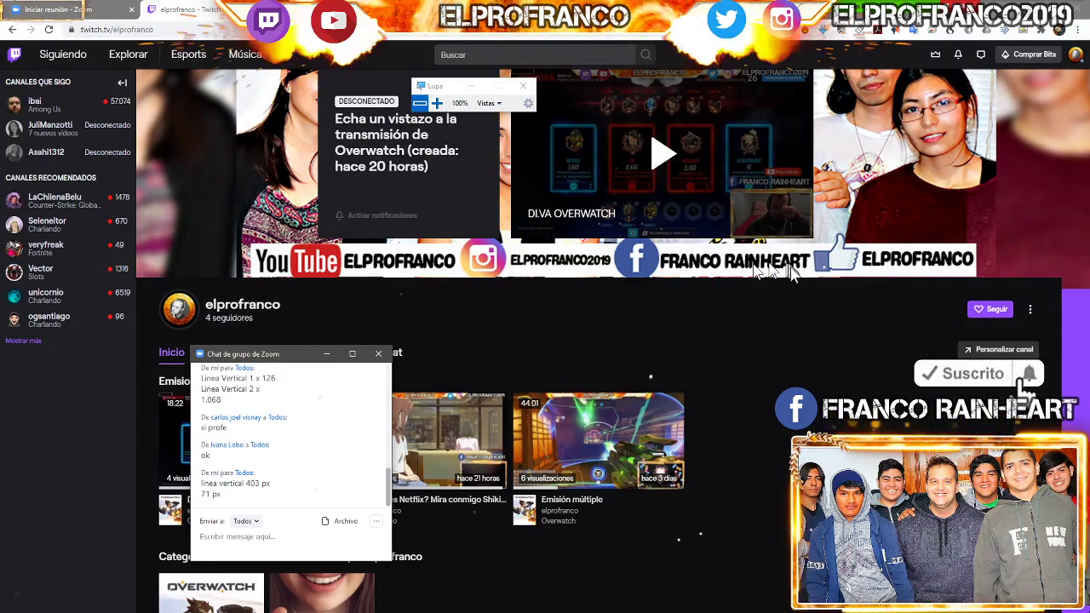
scroll(790, 270, up, 1)
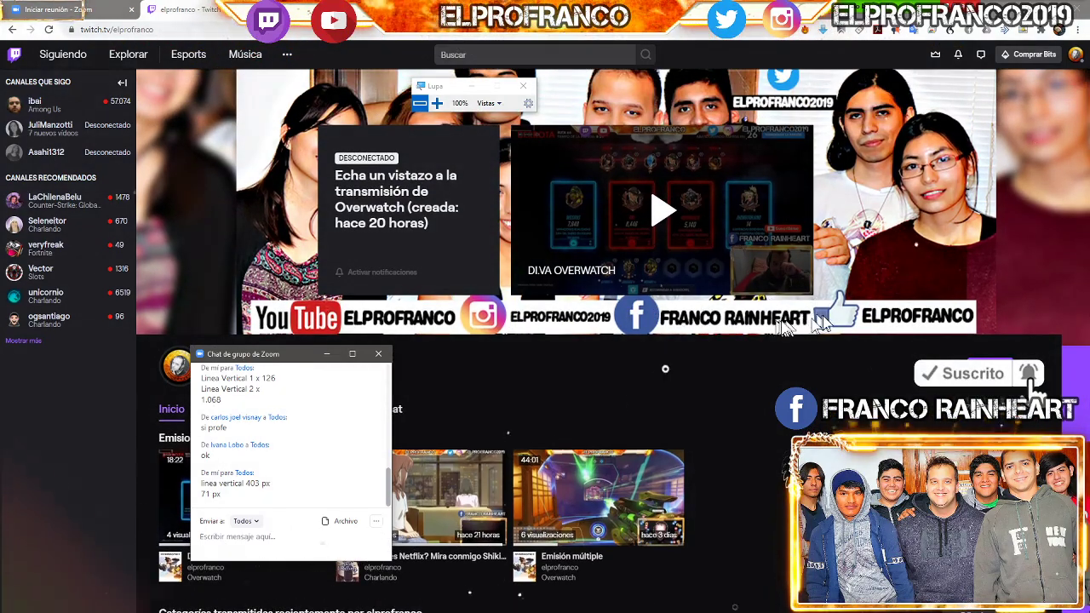
Reload the channel page and open the browser's developer tools via Inspeccionar
click(1075, 53)
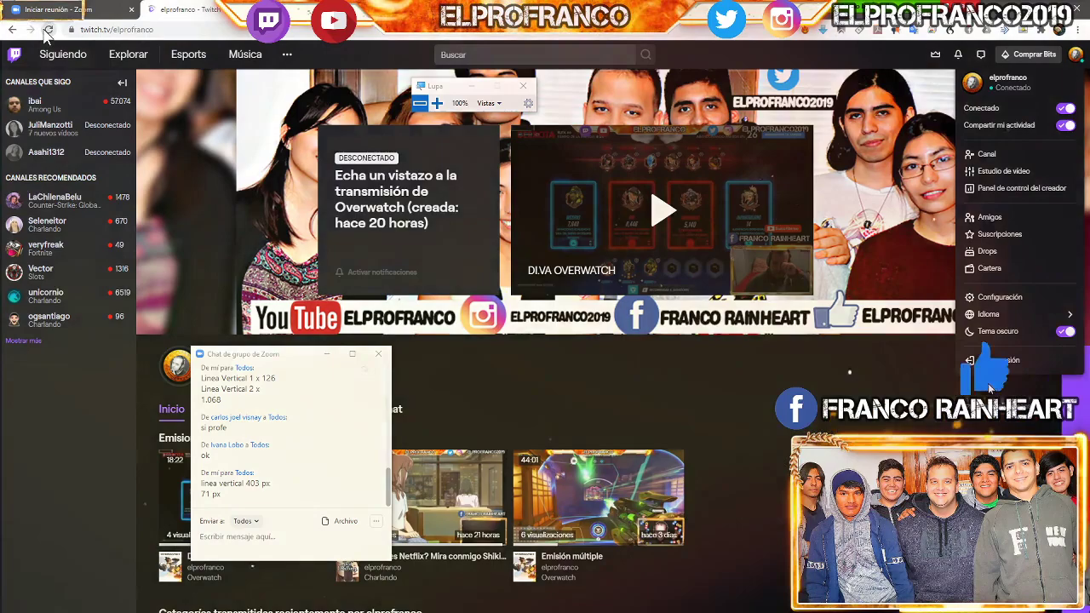
click(47, 30)
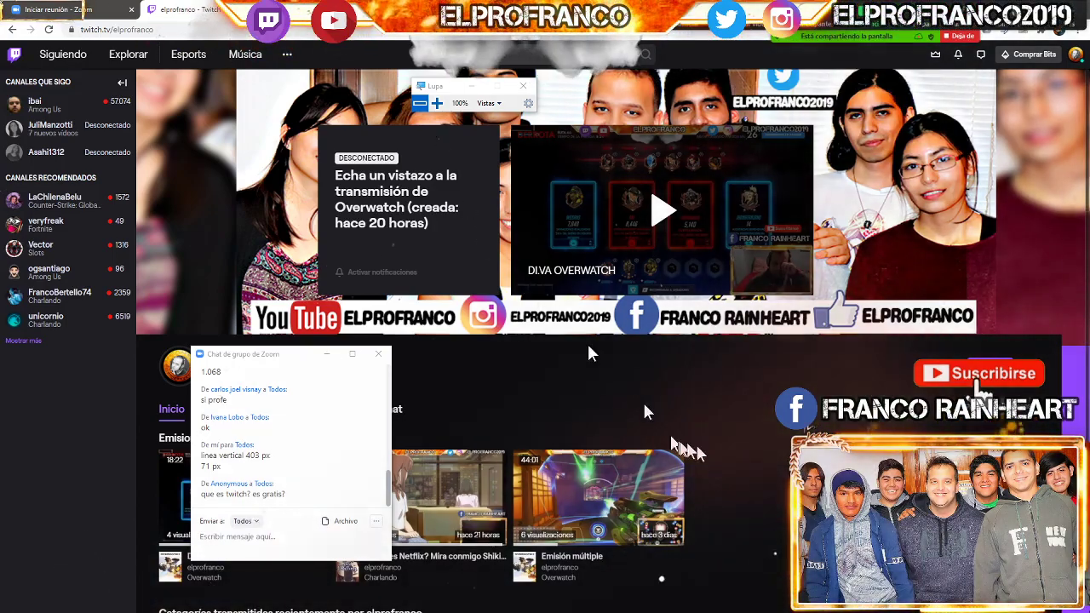
right_click(815, 256)
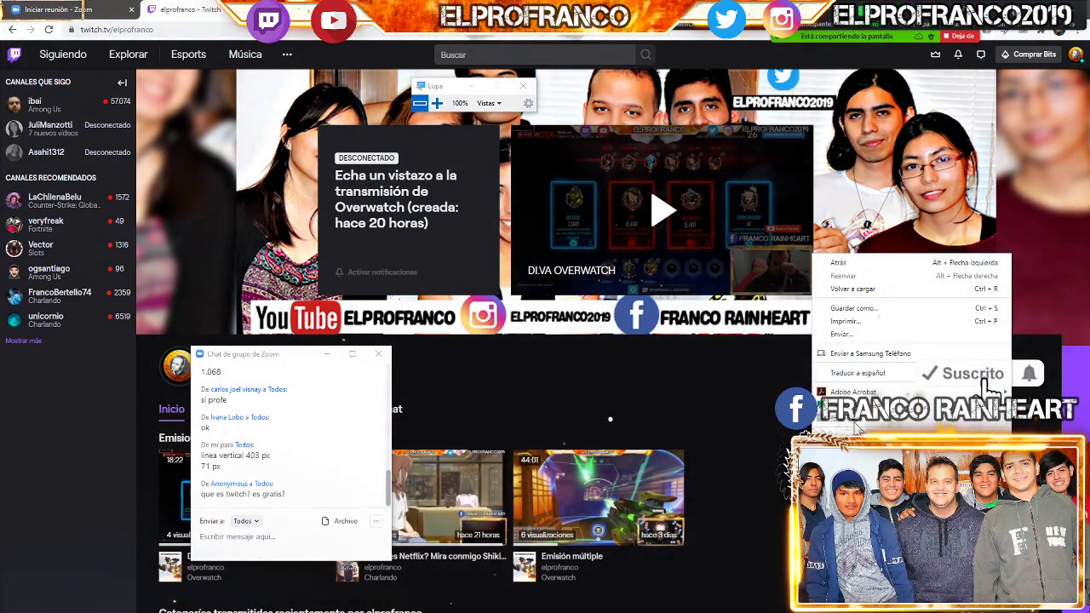
click(852, 410)
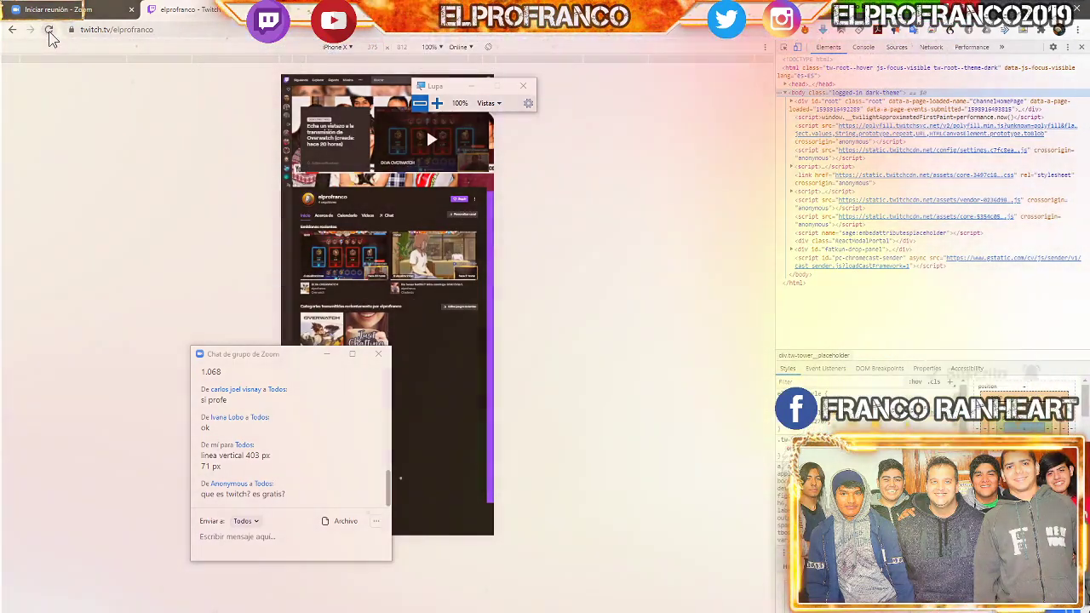
Dismiss the Twitch mobile-page notices, switch to the Zoom launch tab, and close the Twitch tab
click(49, 30)
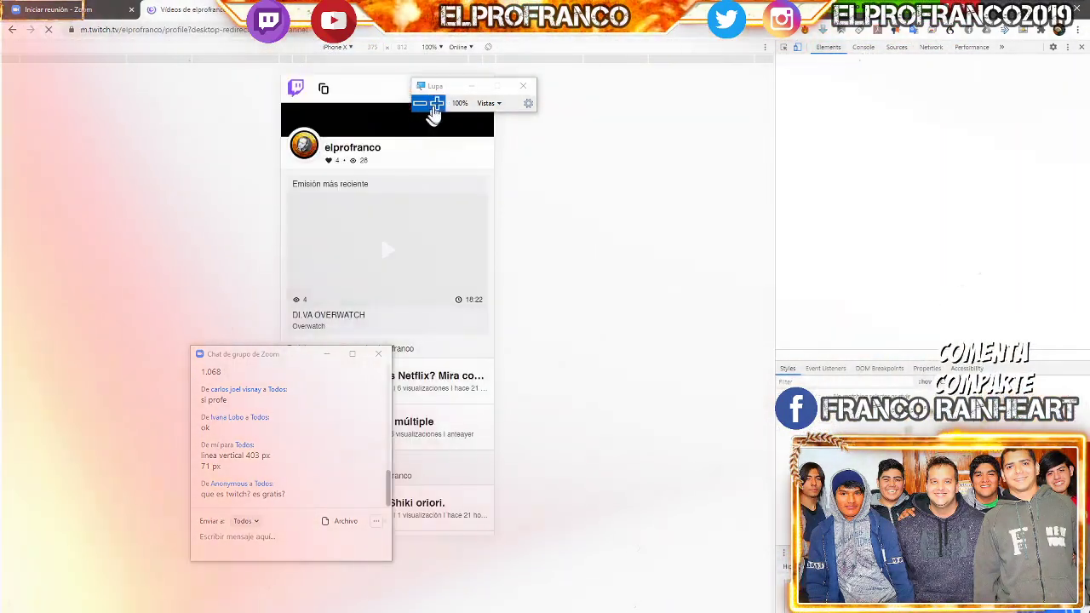
drag(455, 98, 632, 124)
drag(250, 348, 70, 235)
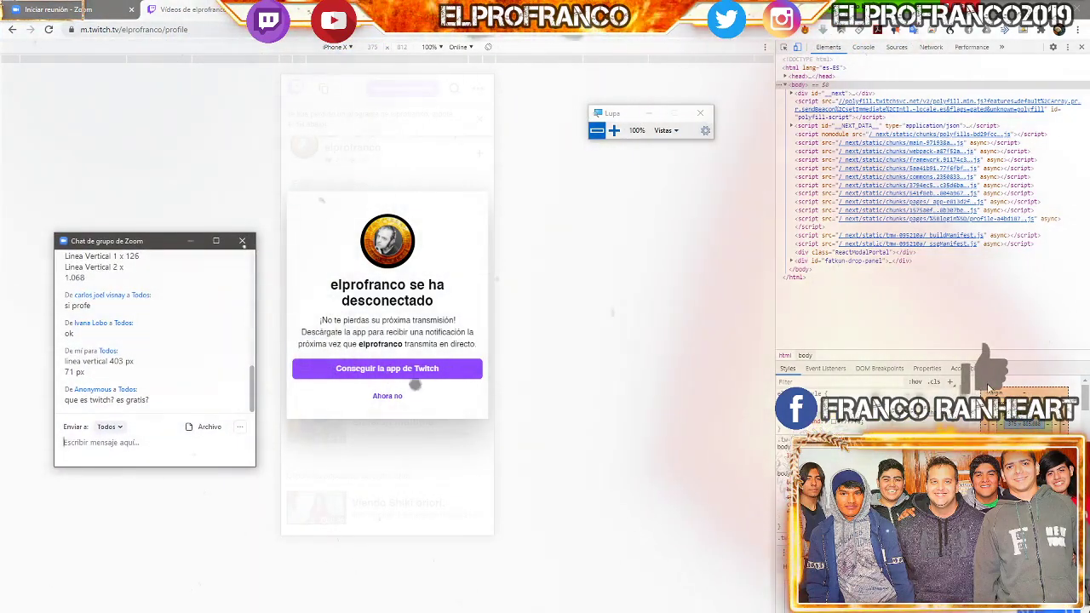
click(387, 396)
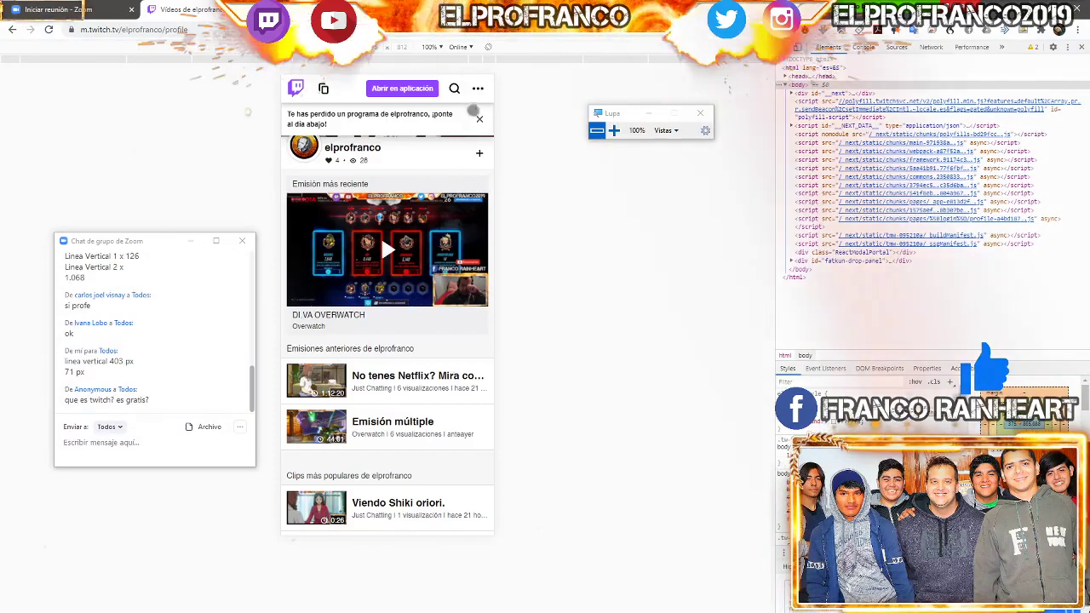
click(483, 119)
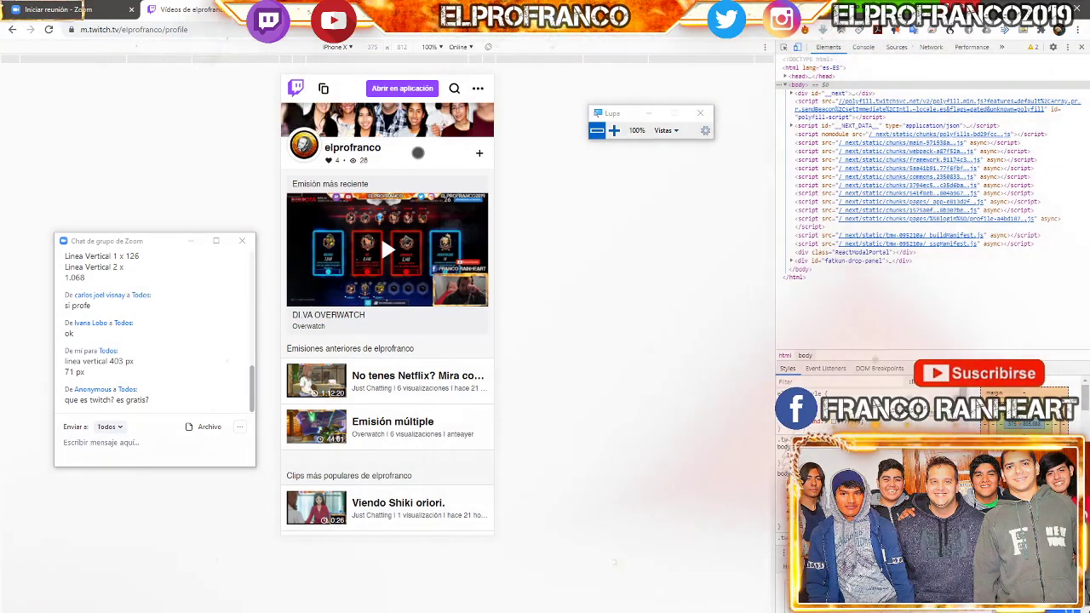
scroll(380, 220, up, 1)
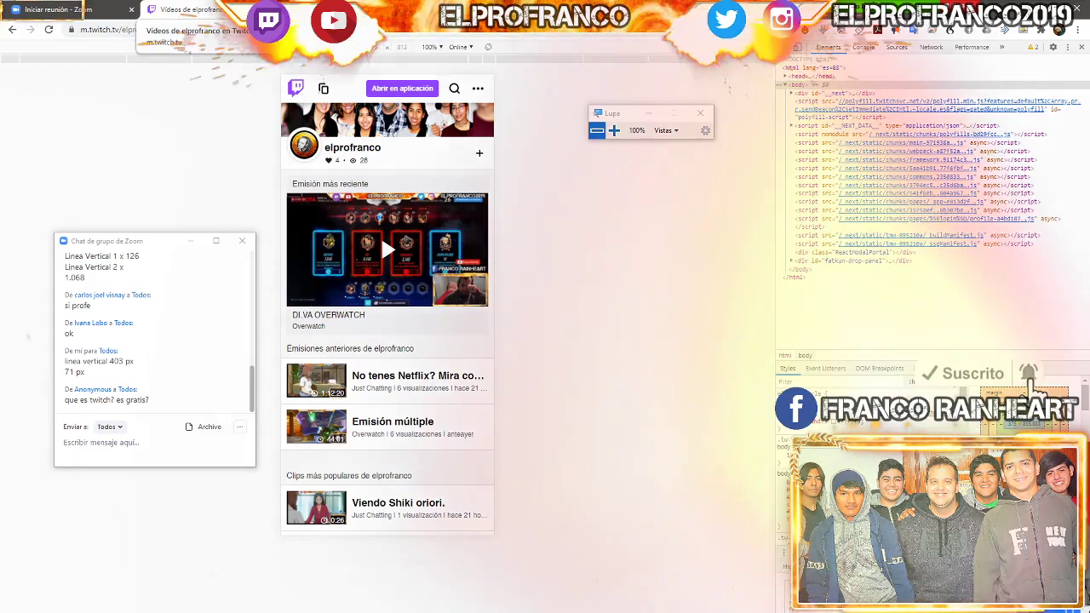
key(ctrl+1)
click(183, 10)
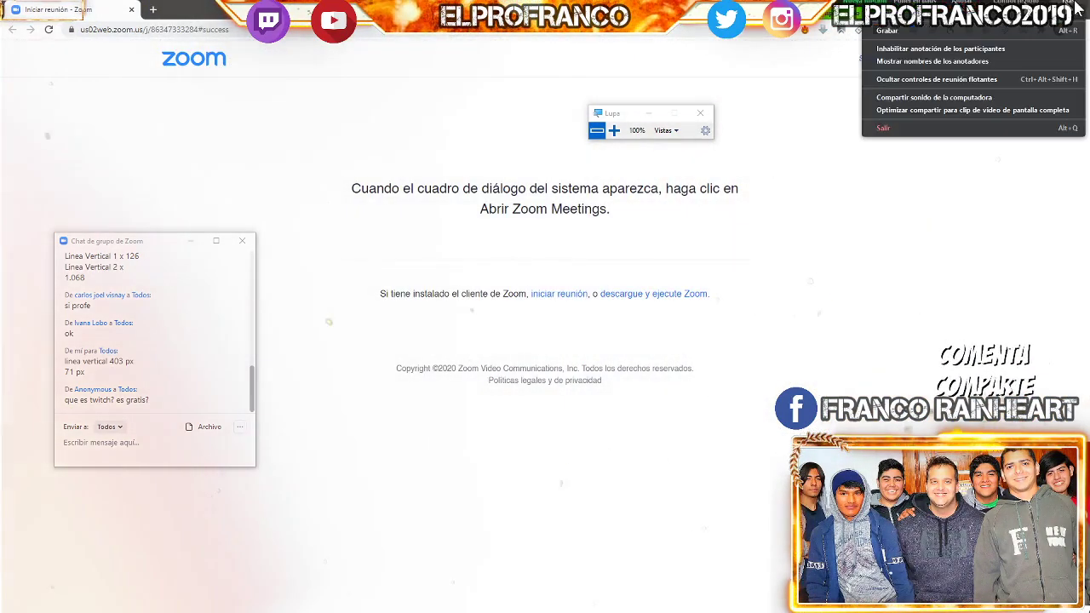
Load twitch.tv in a new tab, go to the elprofranco channel via Canal, then return to Illustrator
key(ctrl+t)
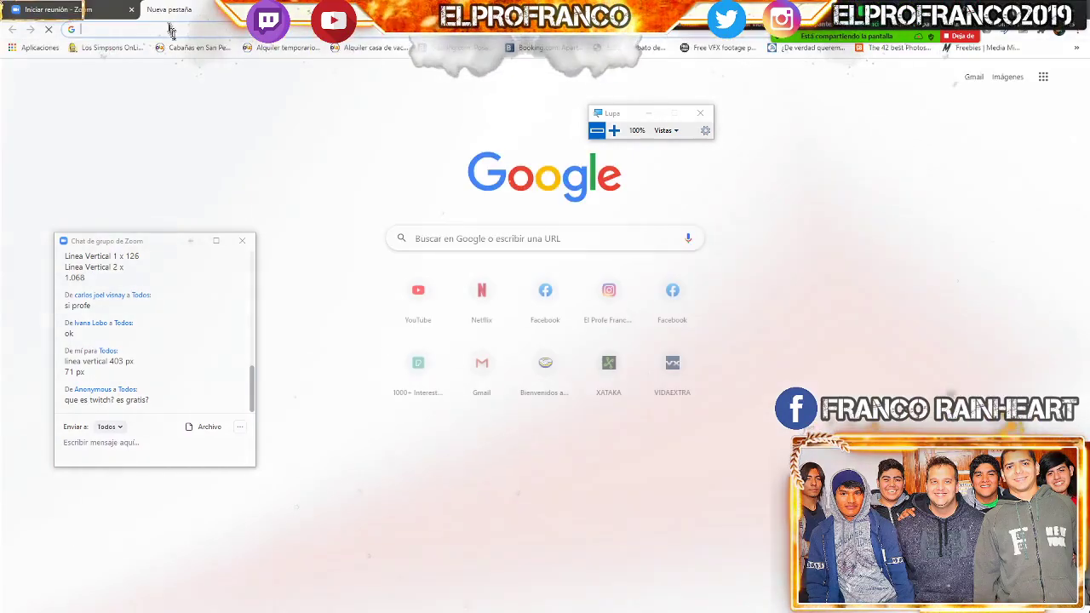
text(twi)
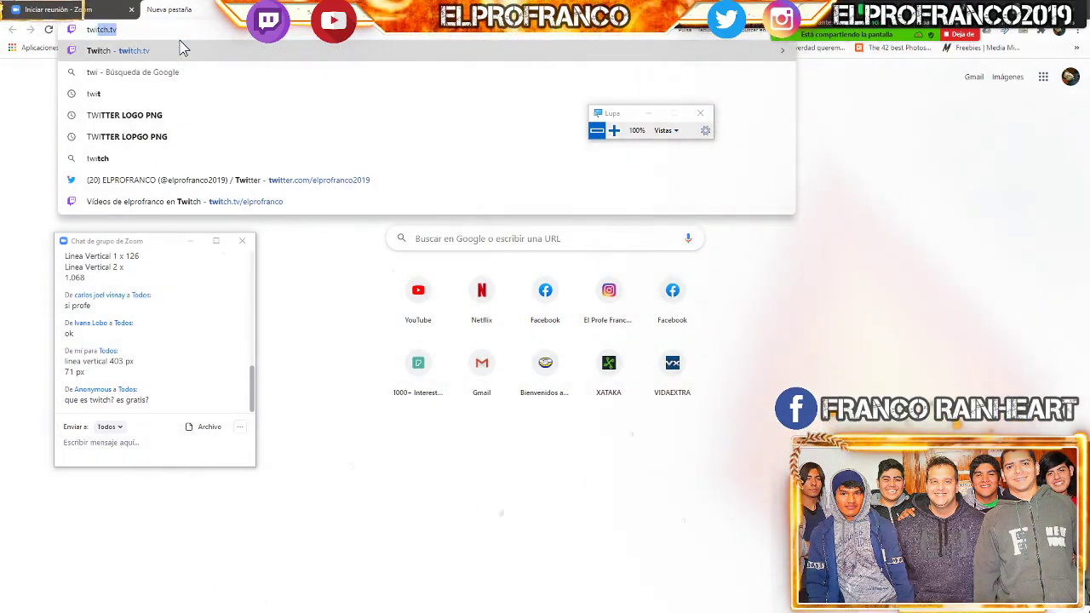
click(181, 49)
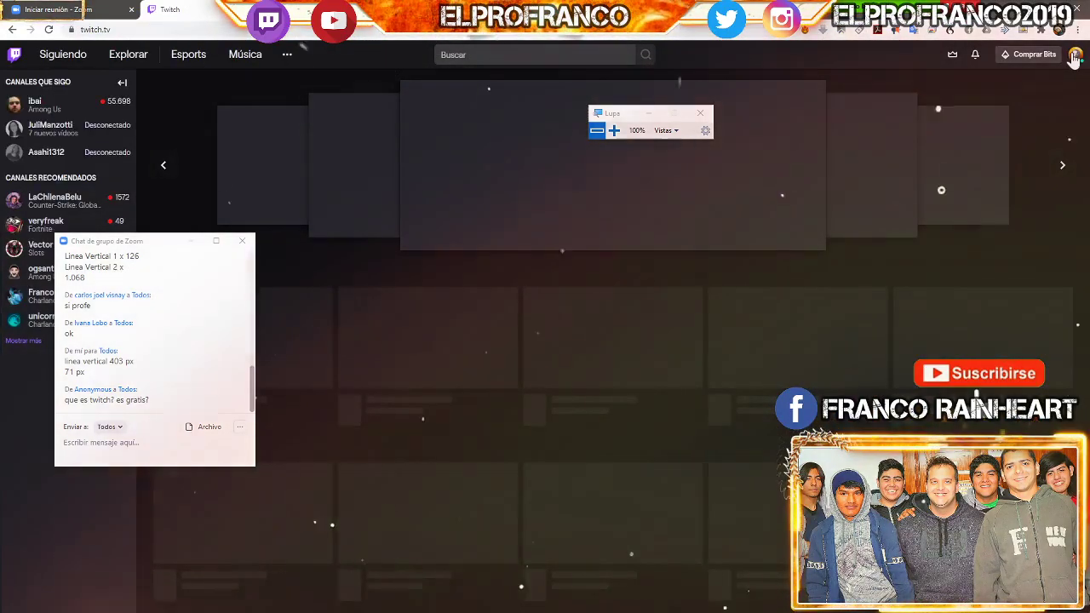
click(1075, 55)
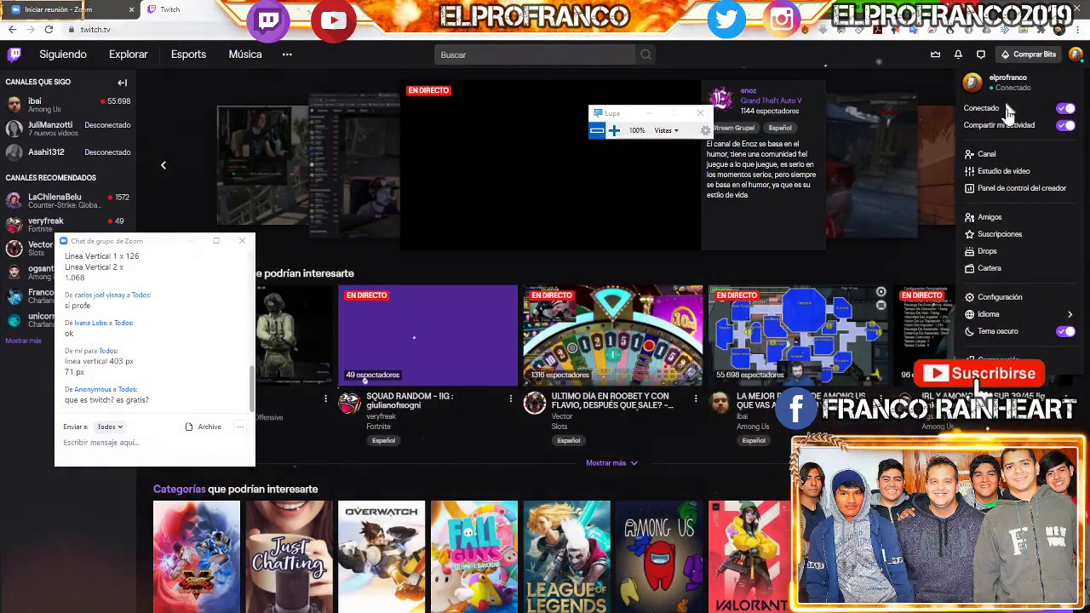
click(1013, 156)
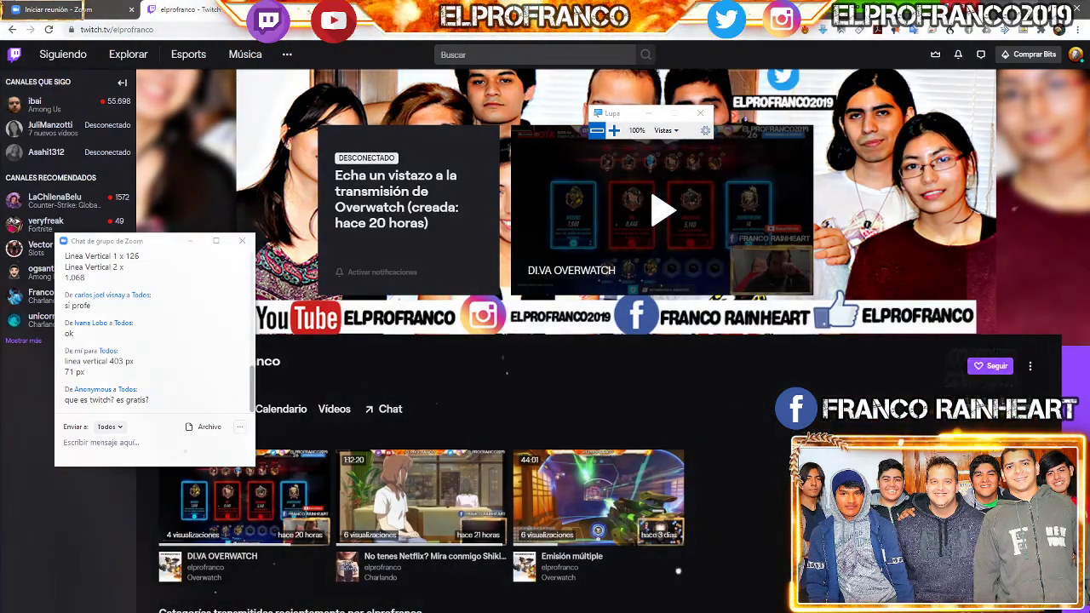
key(alt+Tab)
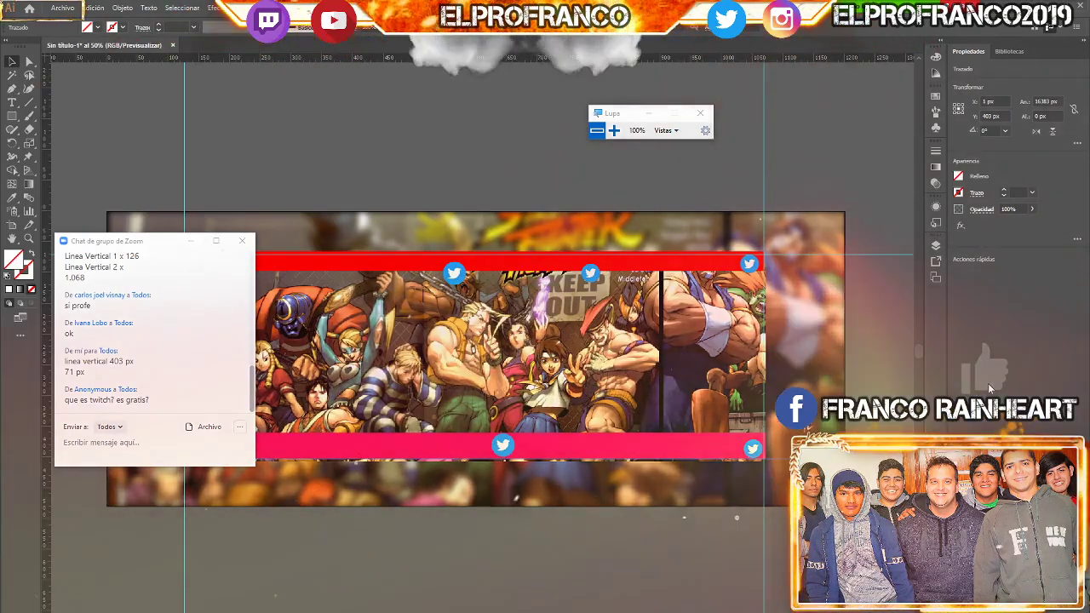
Glance at CorelDRAW's Banner Twitch design, move the Zoom chat aside, and return to the browser
key(alt+Tab)
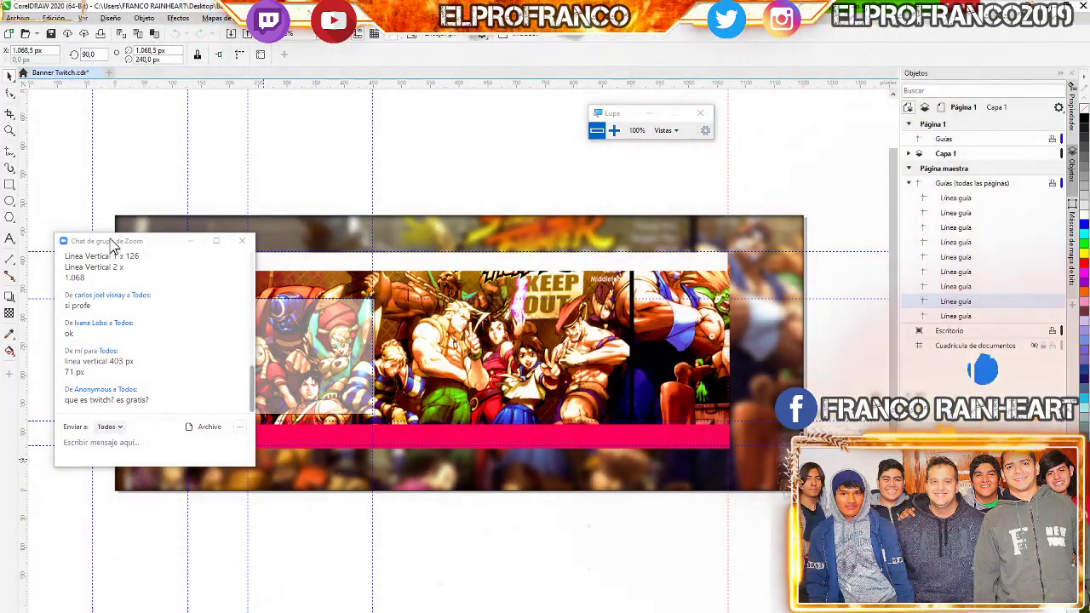
mouse_move(110, 244)
mouse_down()
mouse_move(888, 253)
mouse_move(889, 231)
mouse_up()
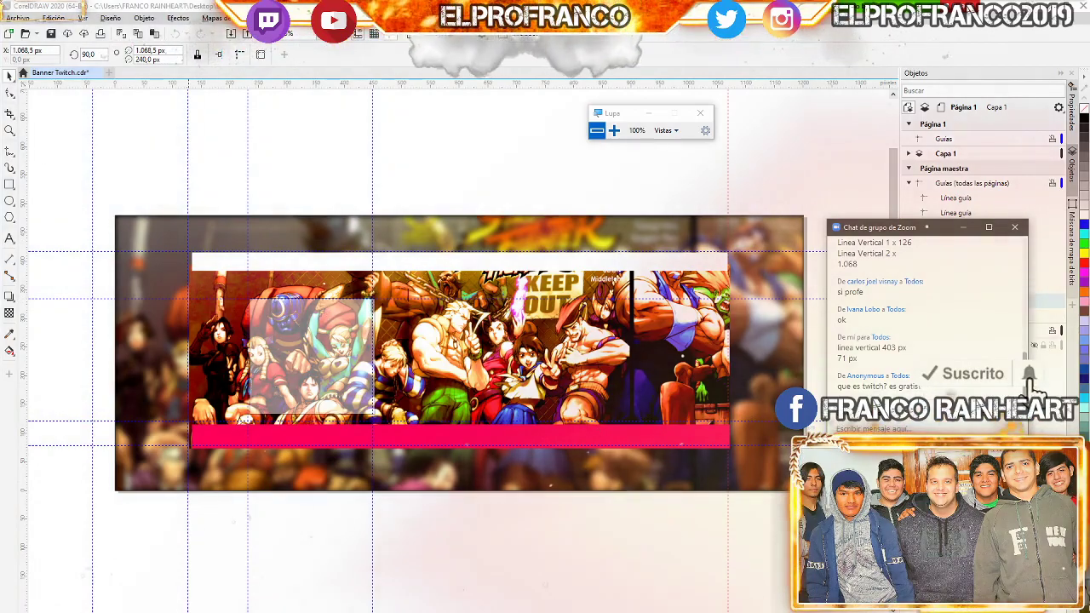
key(alt+Tab)
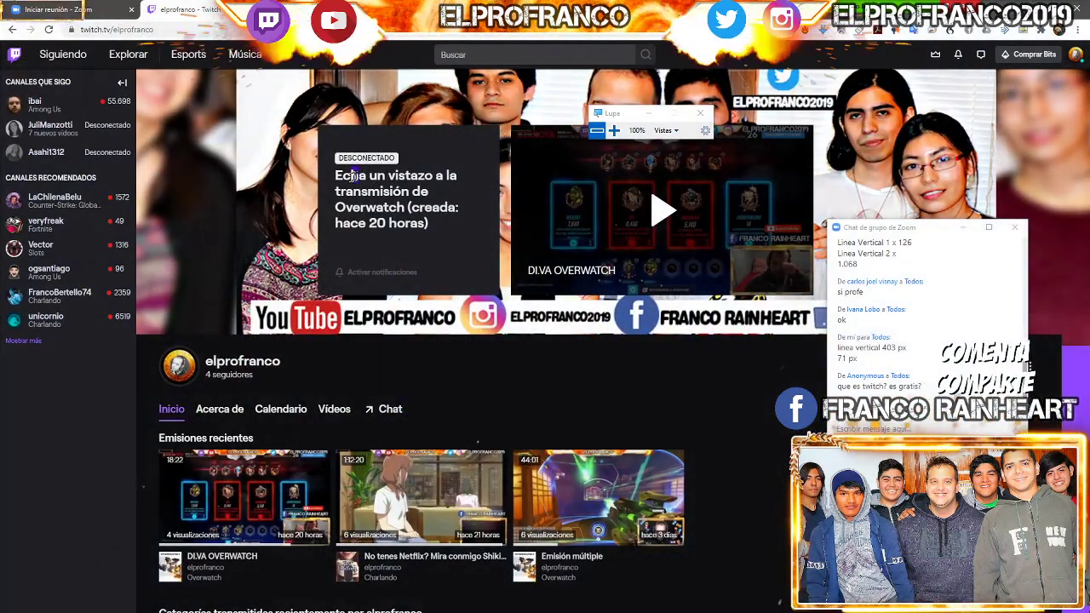
Highlight and deselect the channel's offline title text, then switch to CorelDRAW's Banner Twitch design
drag(348, 175, 448, 177)
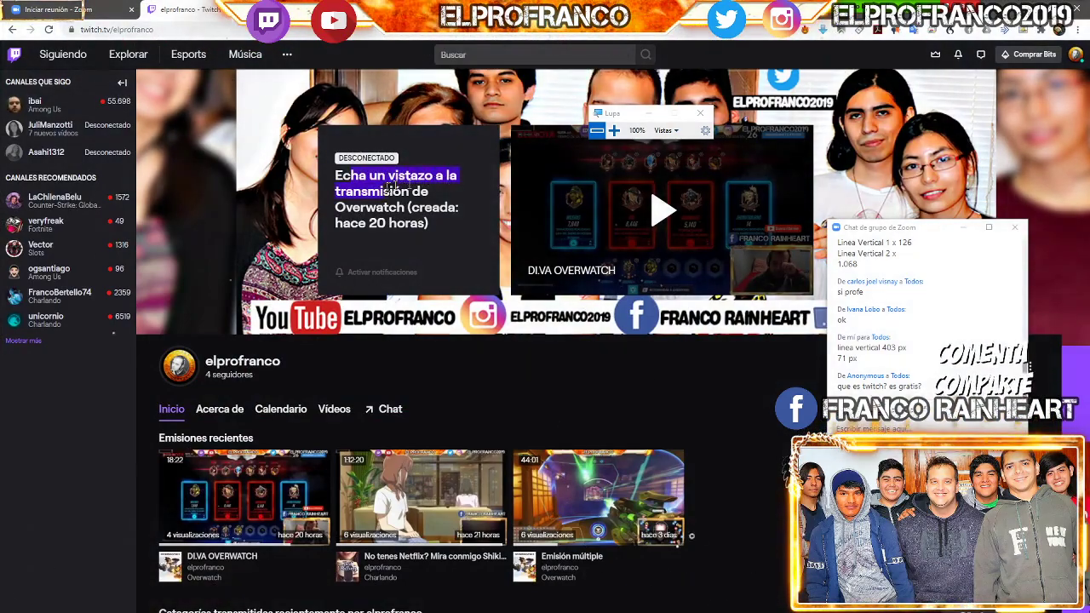
click(439, 232)
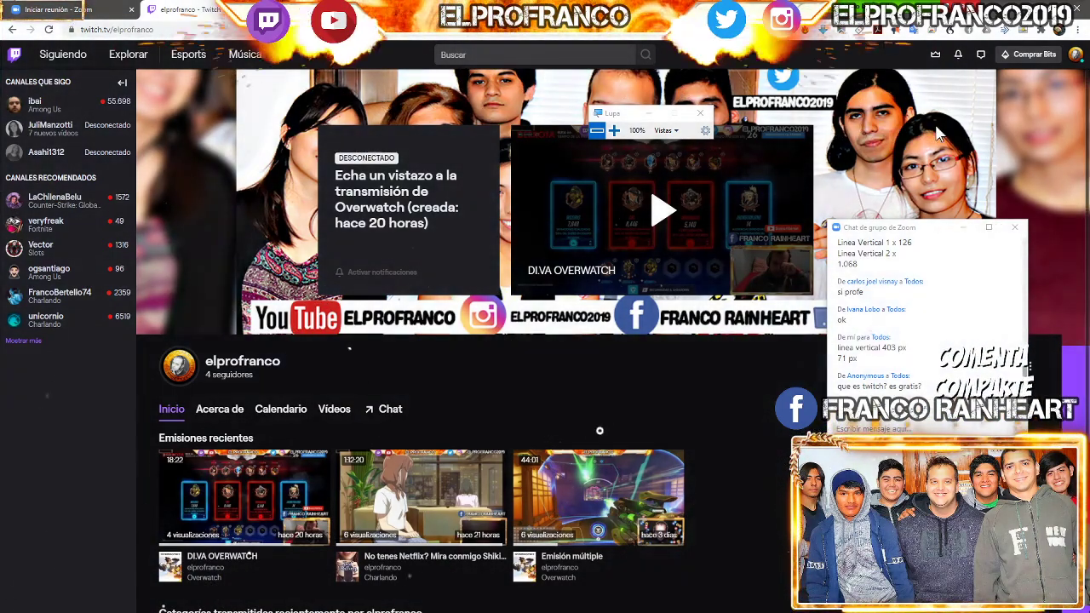
key(alt+Tab)
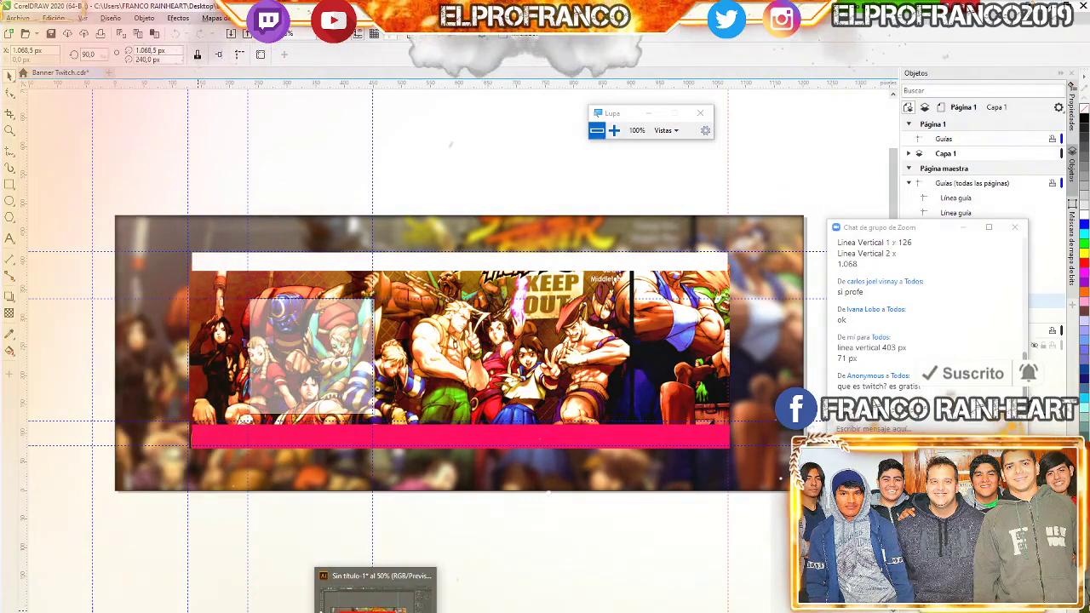
Delete the placed Banner Twitch2.jpg image from the Illustrator artboard, move the Zoom chat, then return to the browser
click(375, 594)
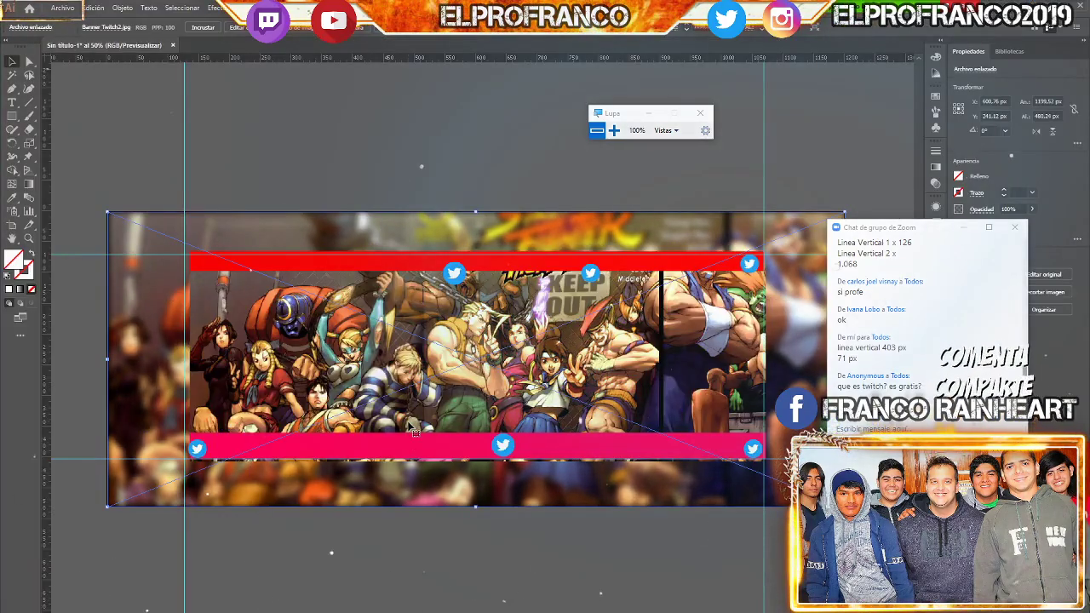
key(Delete)
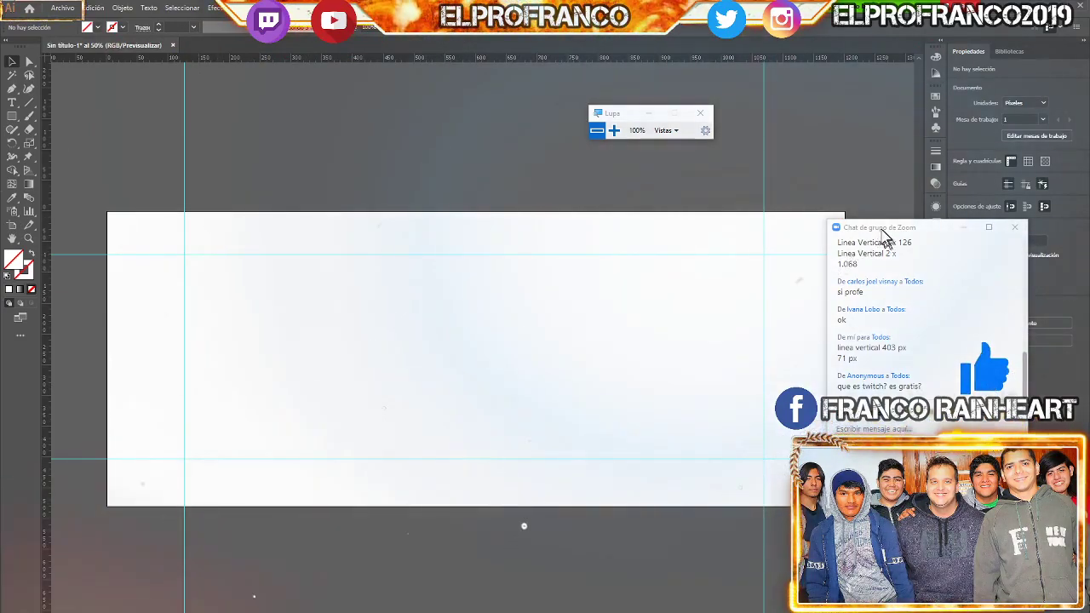
drag(882, 228, 929, 217)
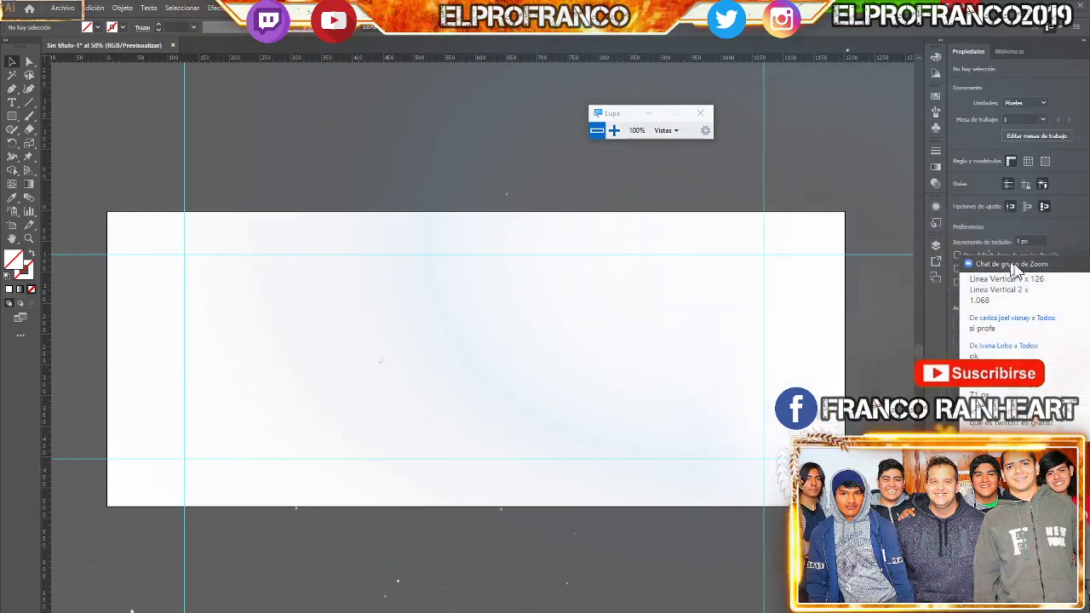
drag(930, 223, 927, 190)
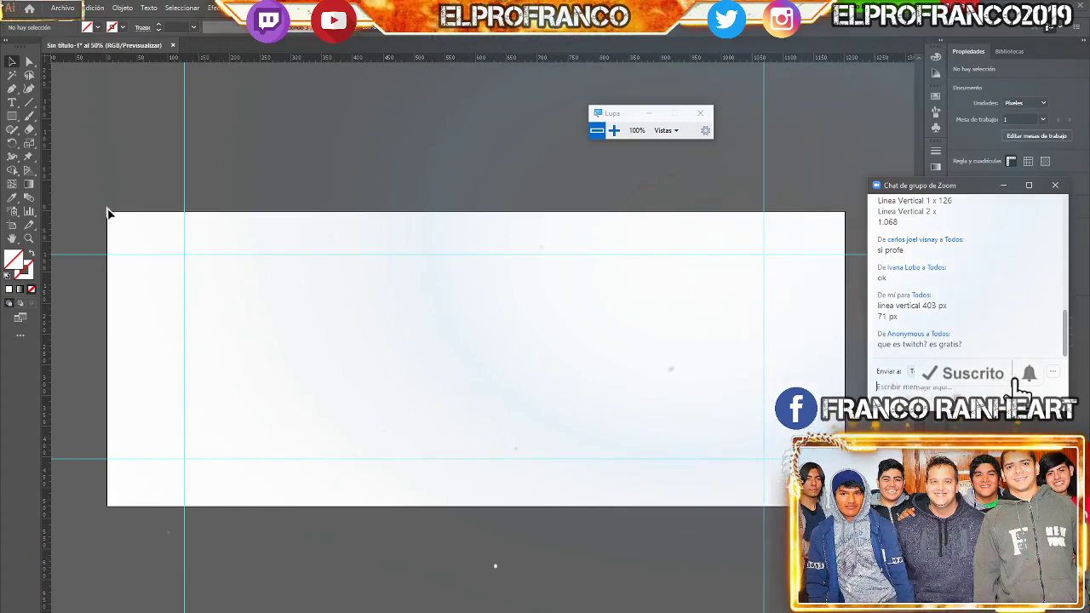
key(alt+Tab)
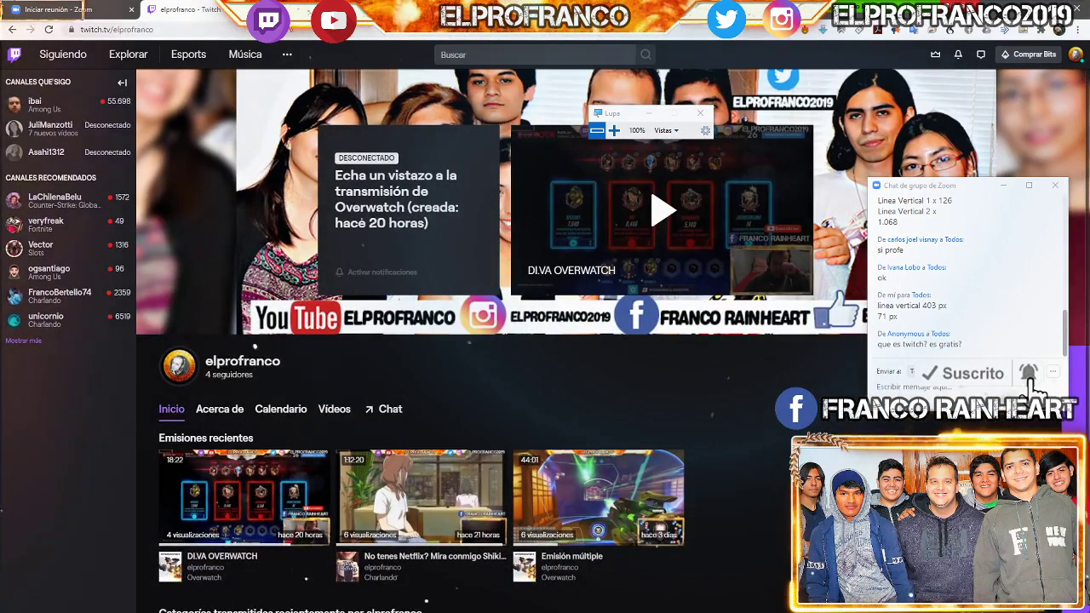
Open Freepik in a new tab and replace the 'flyer' search with 'banner twitch'
key(ctrl+t)
text(fr)
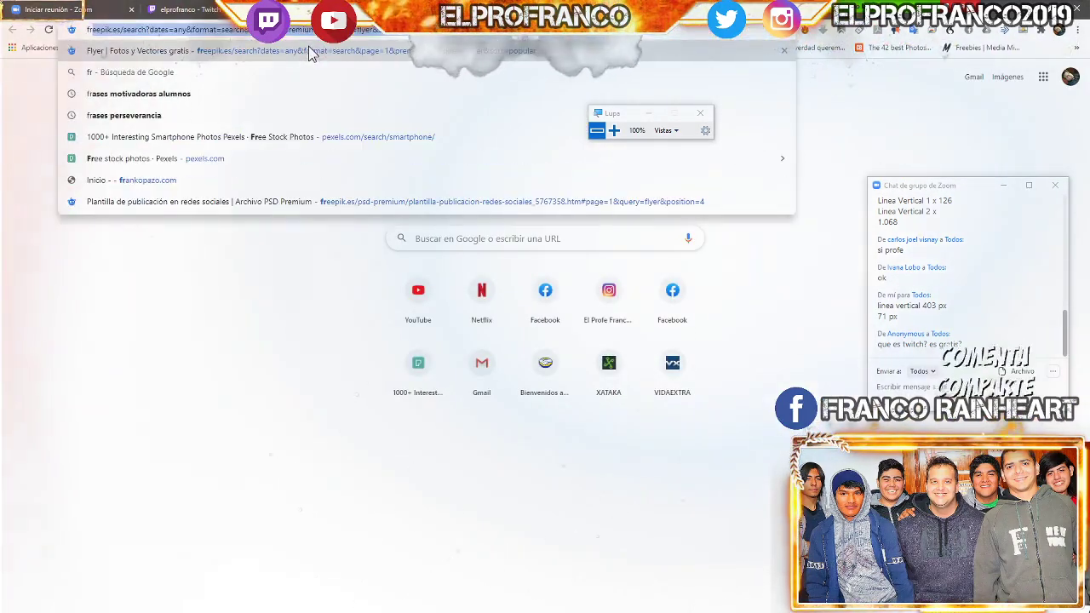
click(310, 51)
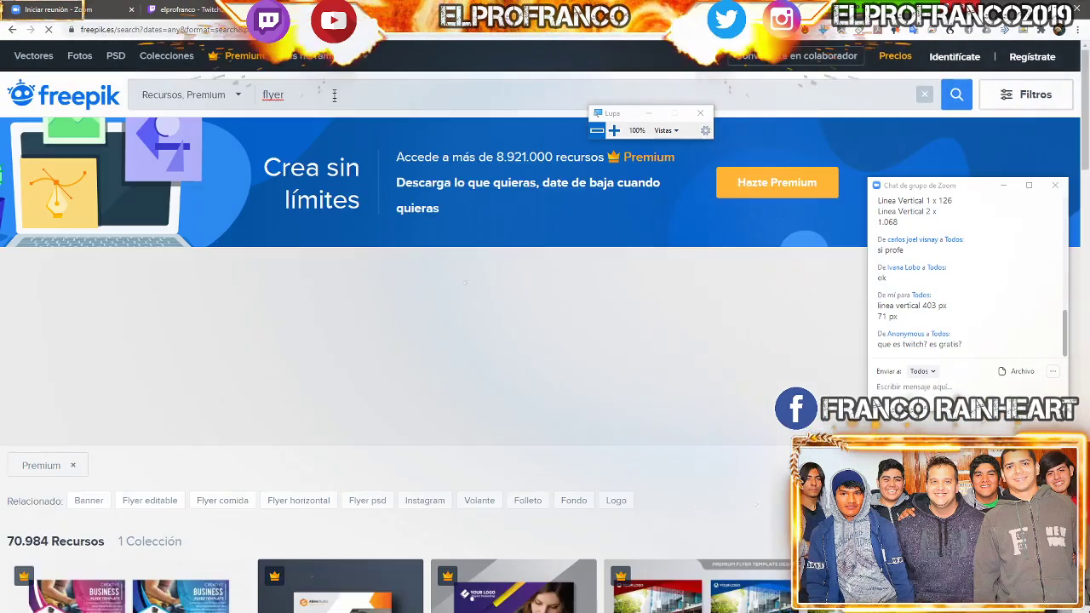
double_click(271, 94)
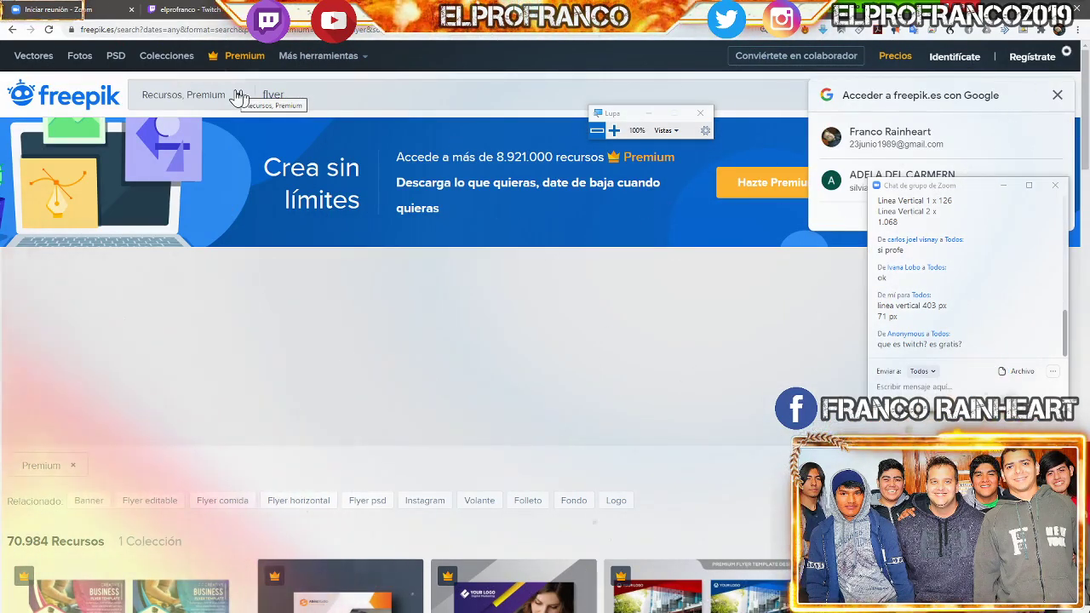
double_click(273, 95)
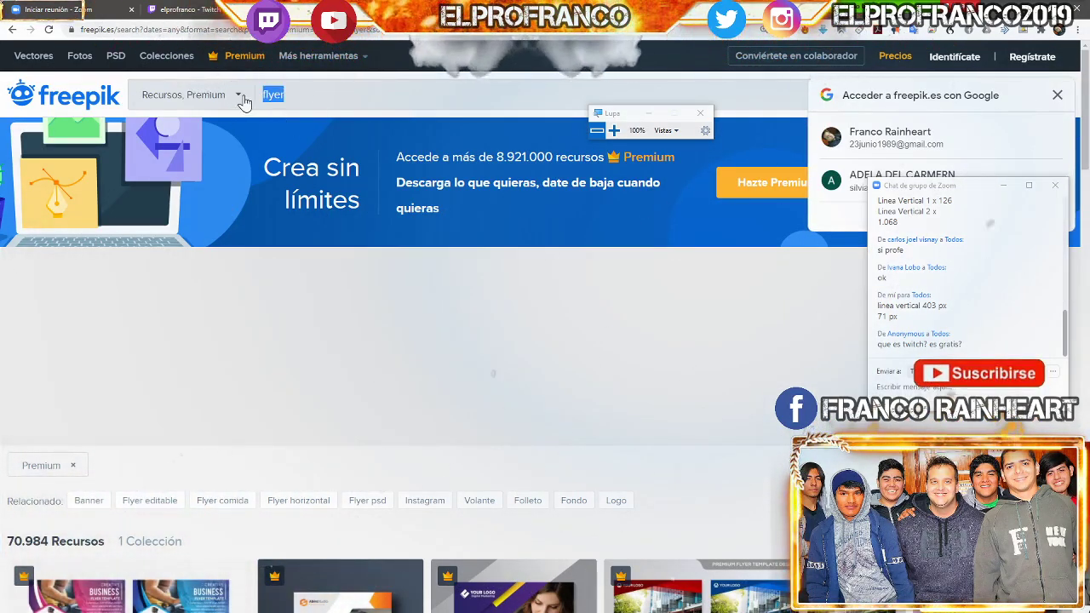
text(banner)
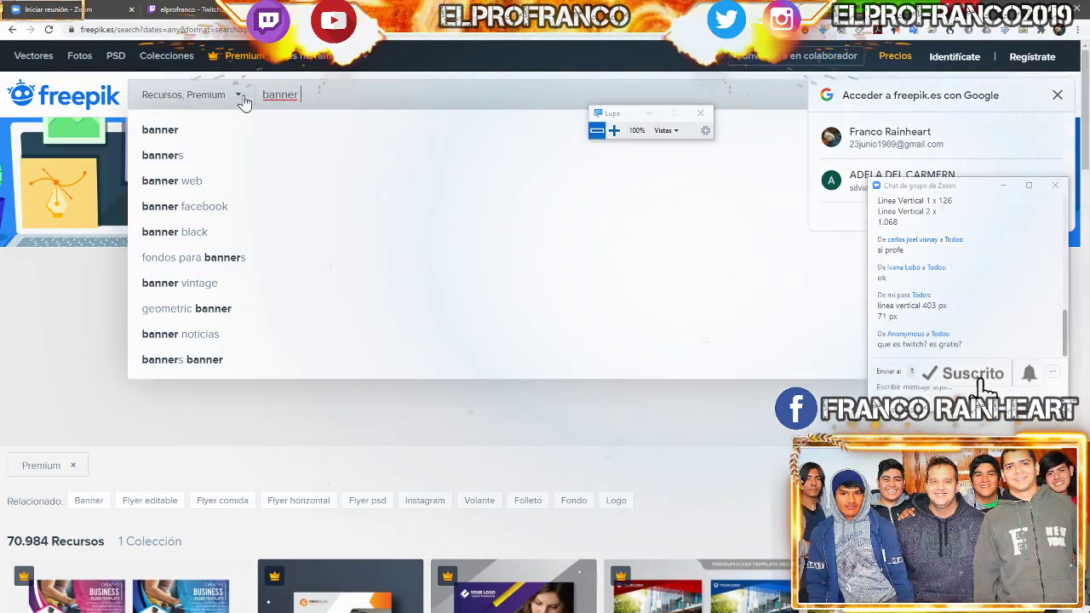
text( twitch)
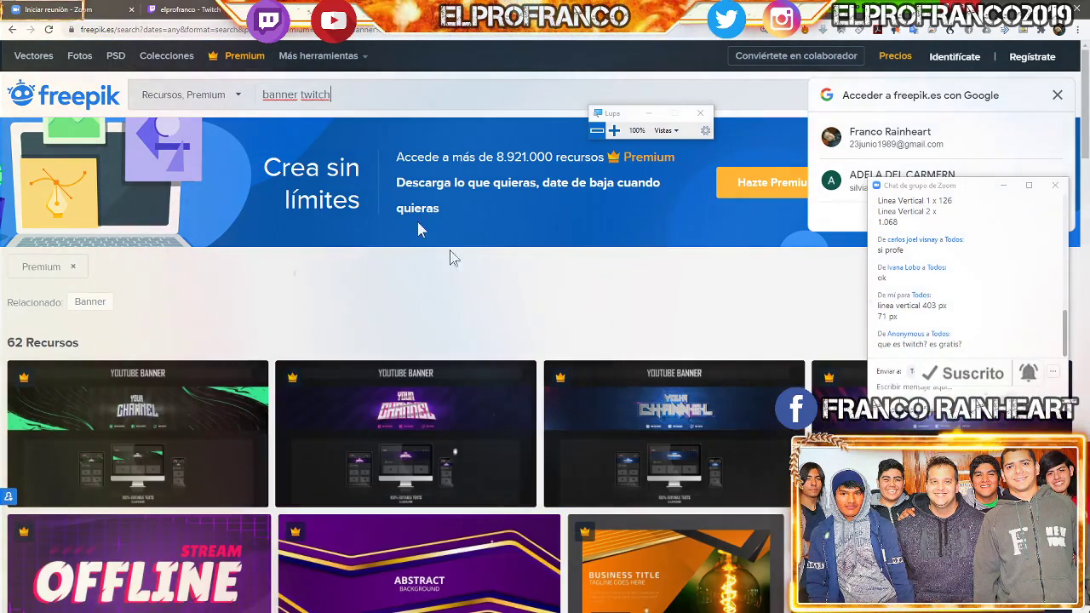
Scroll through the banner twitch template results, then switch back to Illustrator
scroll(594, 392, down, 2)
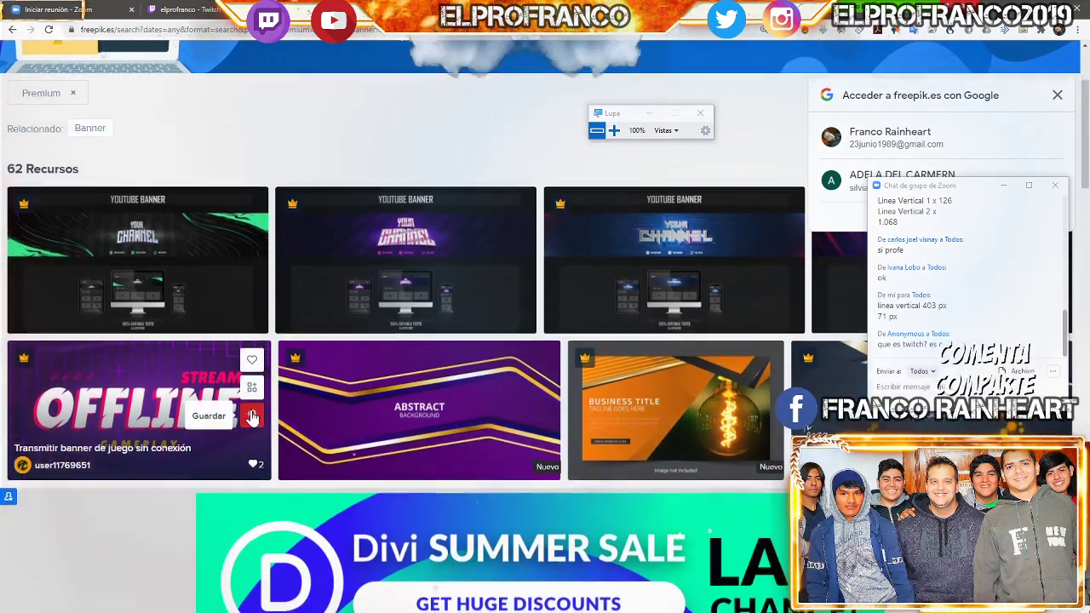
scroll(515, 536, down, 1)
scroll(502, 542, down, 1)
scroll(506, 528, down, 1)
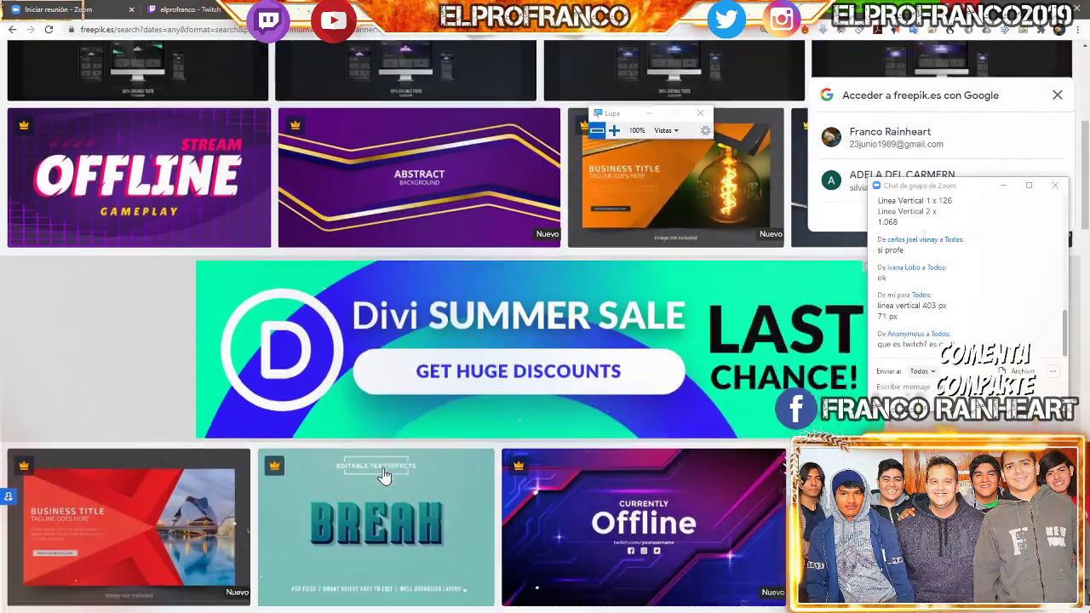
scroll(515, 502, down, 2)
scroll(414, 438, down, 2)
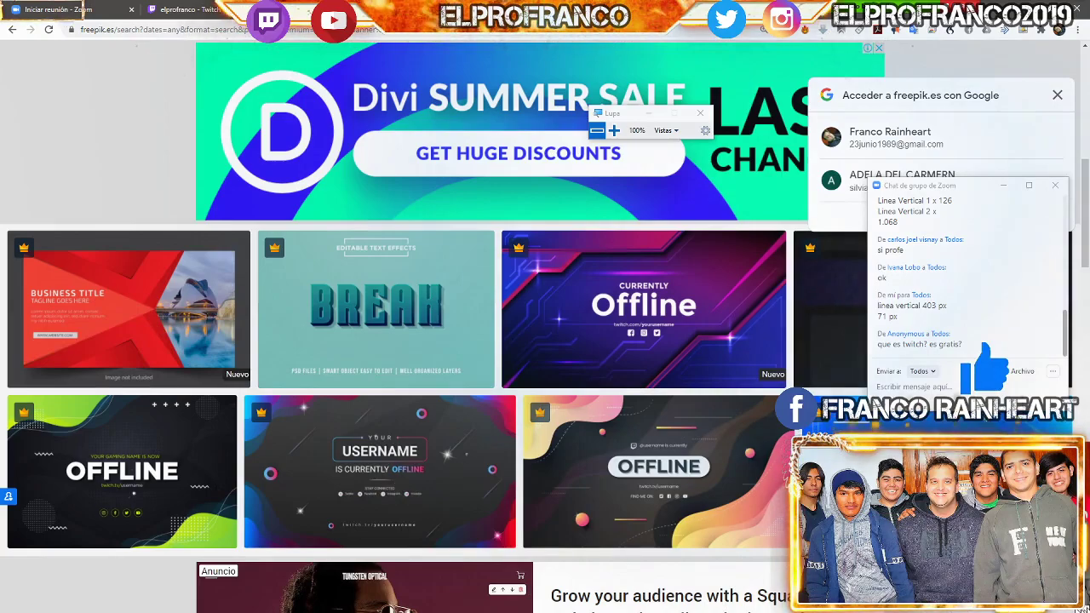
scroll(738, 400, down, 2)
scroll(737, 400, up, 3)
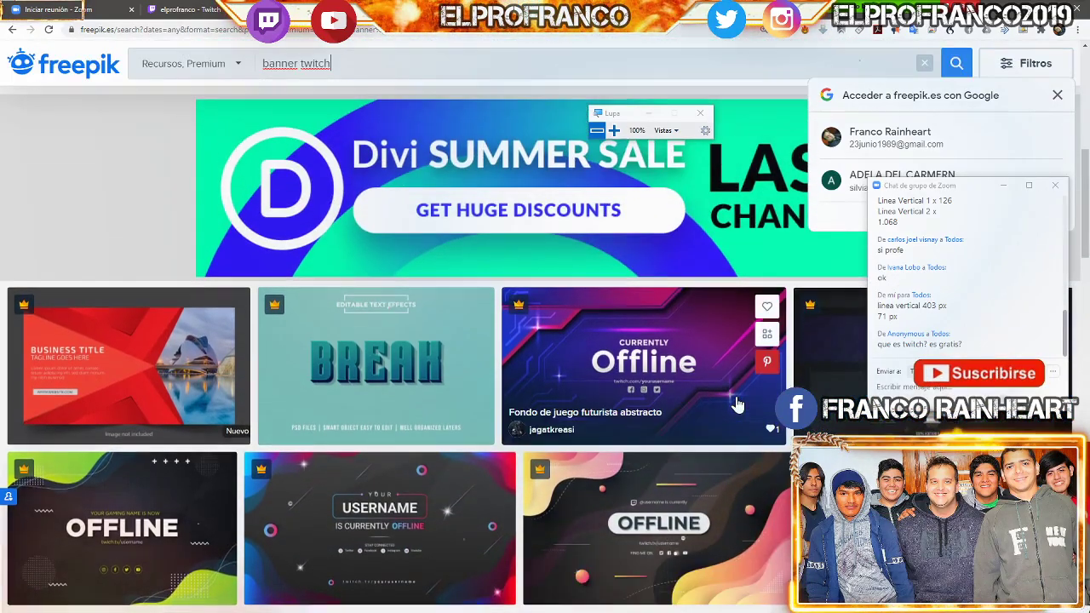
scroll(738, 405, down, 3)
scroll(738, 406, down, 3)
scroll(737, 405, down, 2)
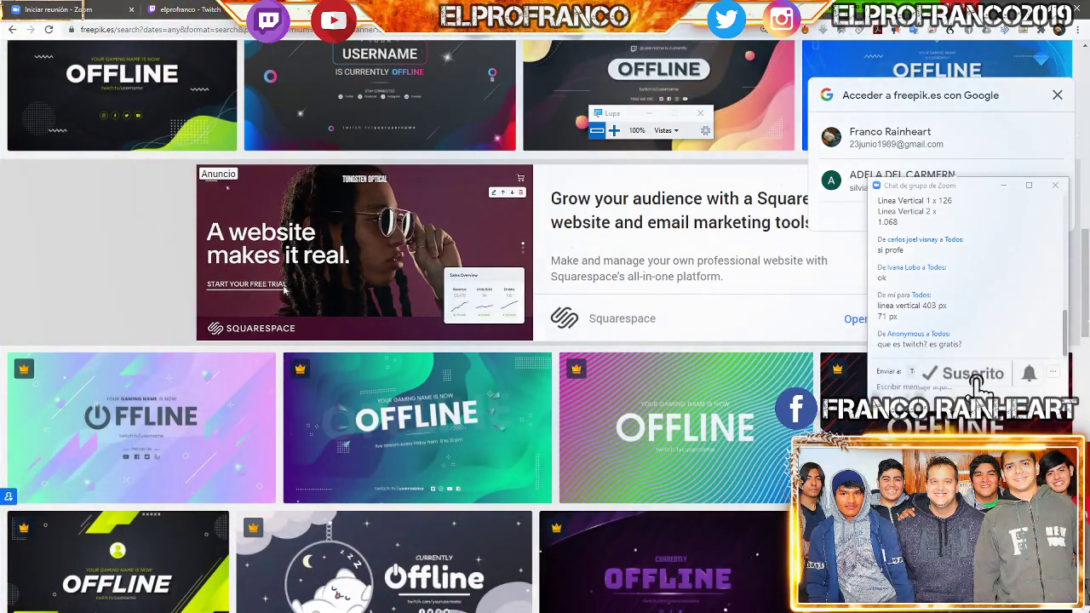
key(alt+Tab)
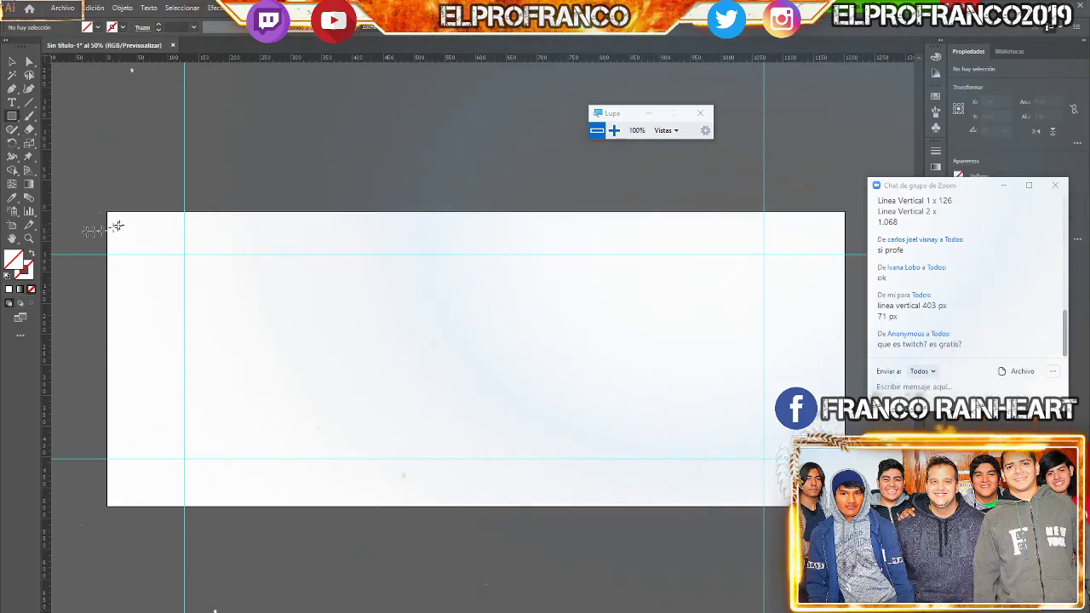
Draw a 1199 × 480 px rectangle covering the whole artboard at X 600.5, Y 240
mouse_move(108, 215)
mouse_down()
mouse_move(122, 281)
mouse_move(635, 460)
mouse_up()
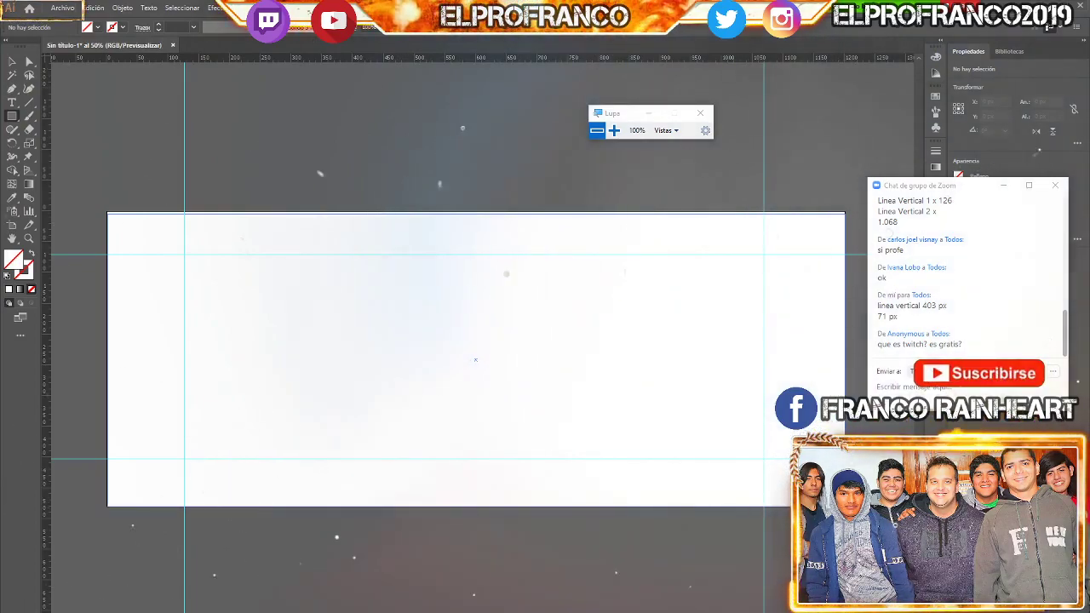
drag(109, 215, 844, 505)
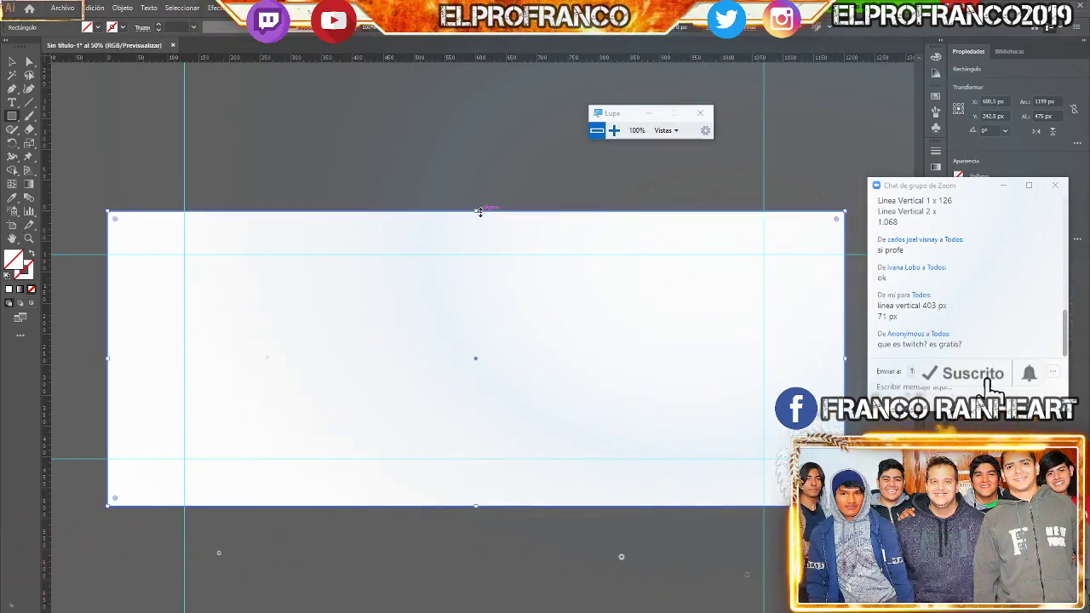
click(96, 29)
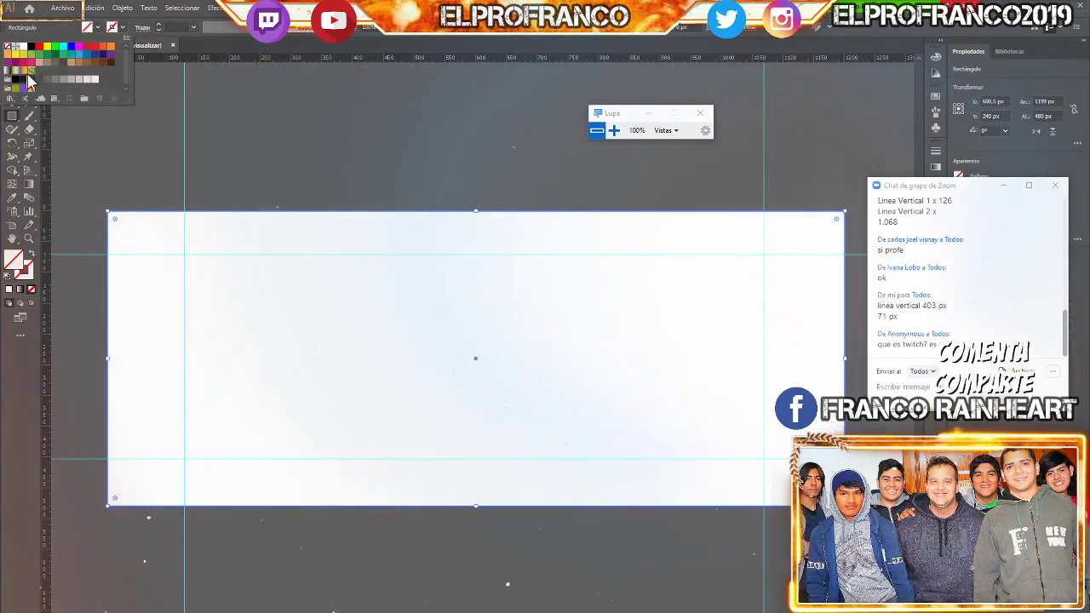
Fill the rectangle with the purple-to-orange gradient preset and make its middle stop red-orange
click(17, 73)
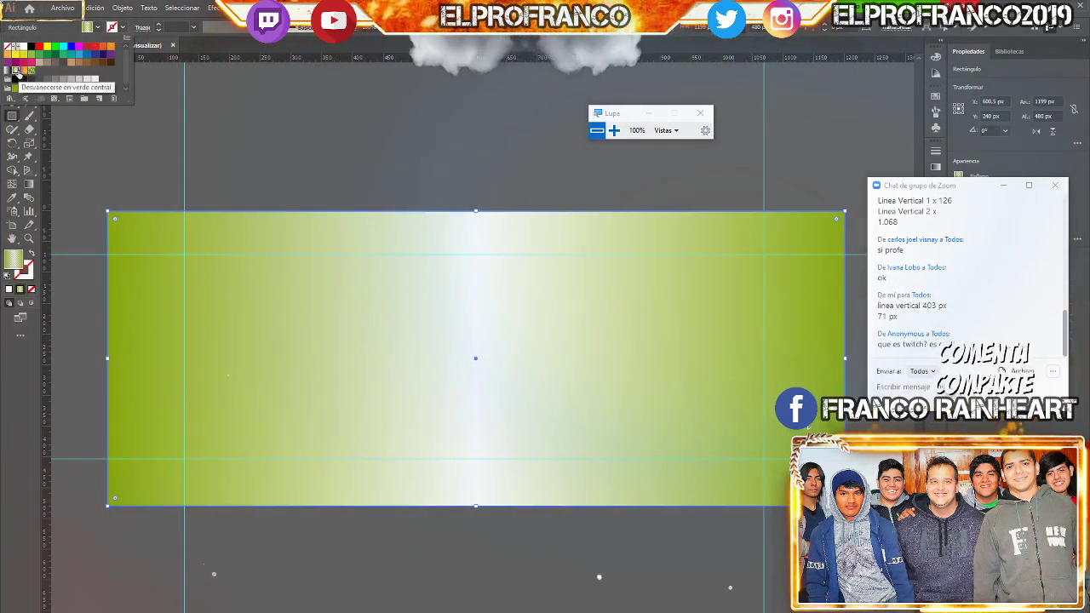
drag(952, 188, 364, 80)
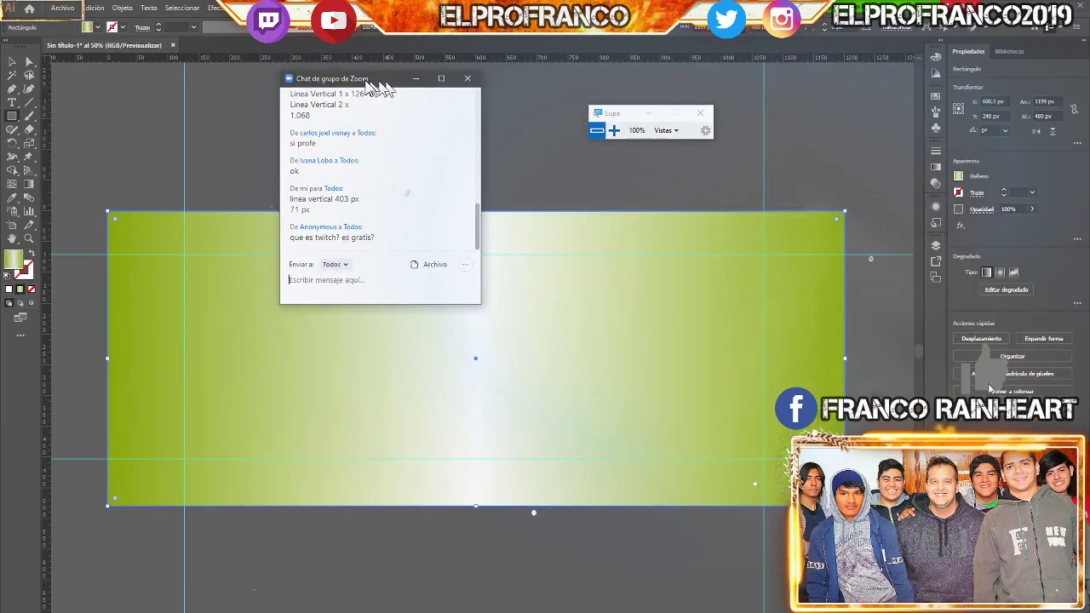
click(959, 177)
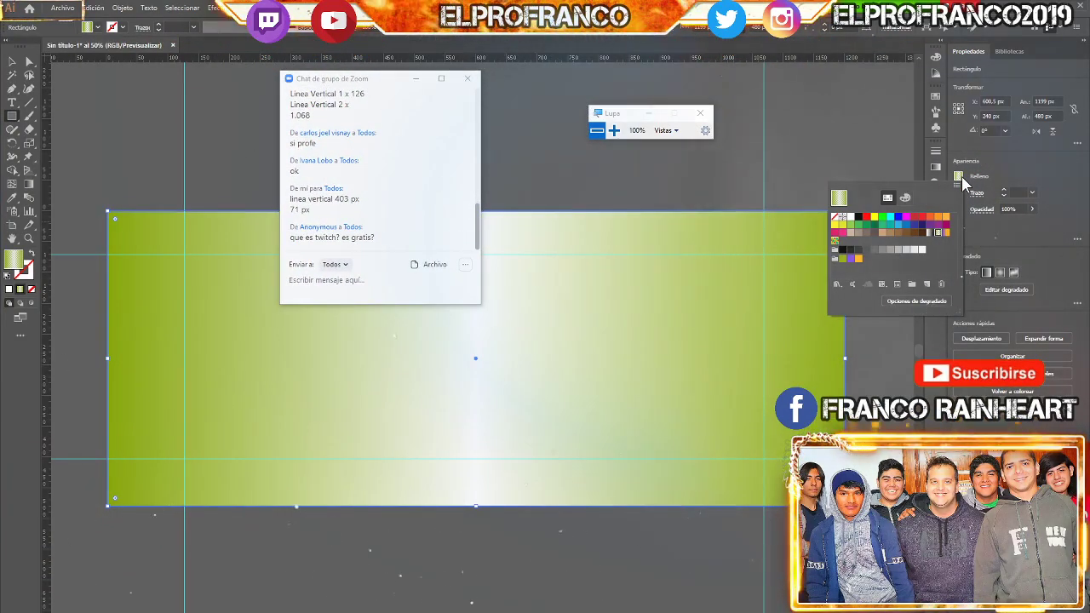
click(911, 302)
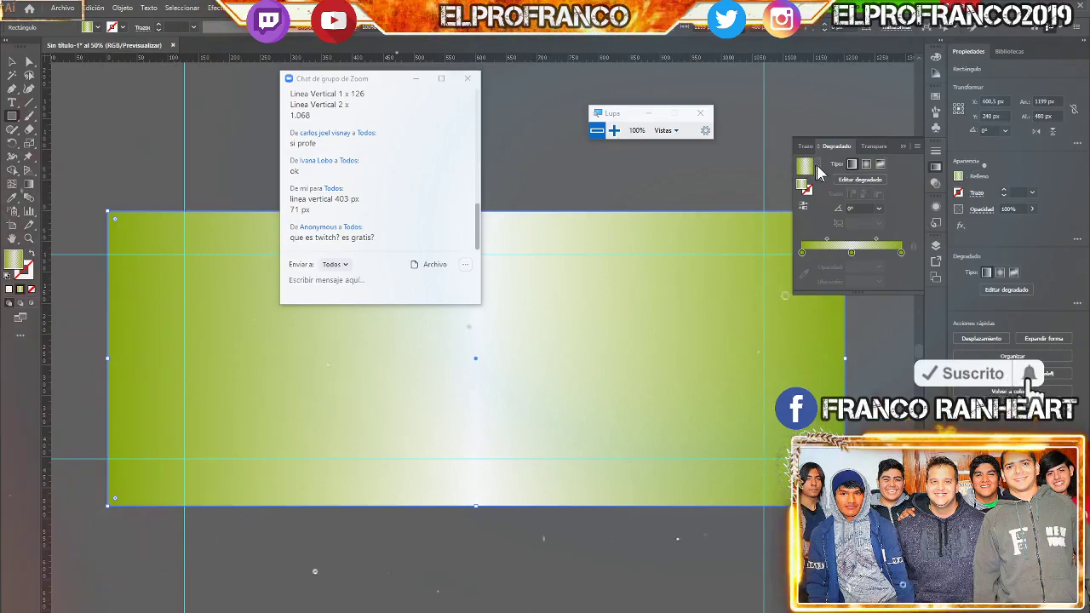
click(796, 223)
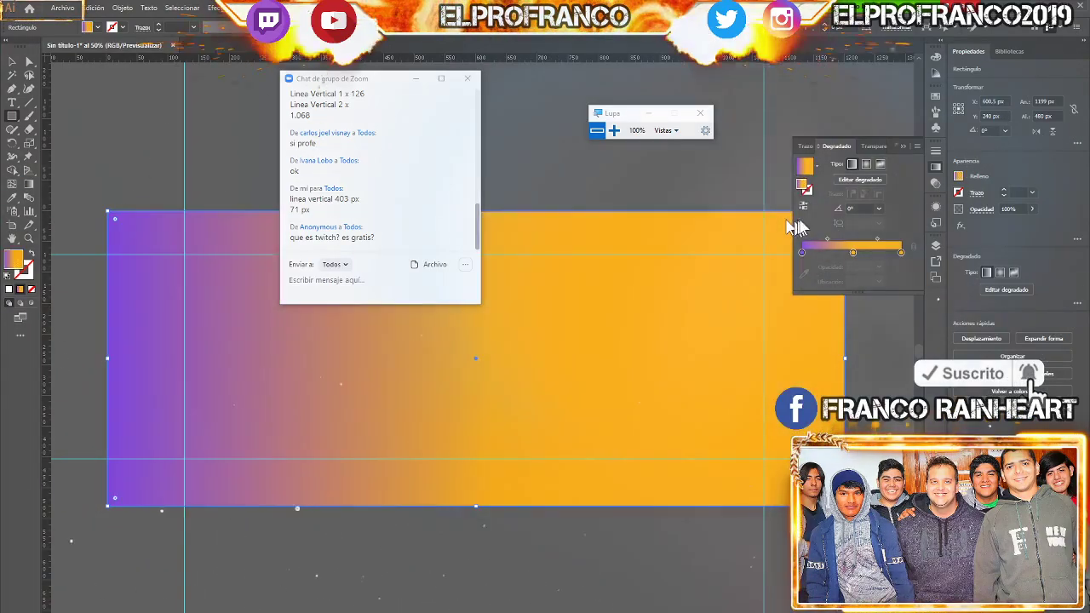
double_click(853, 254)
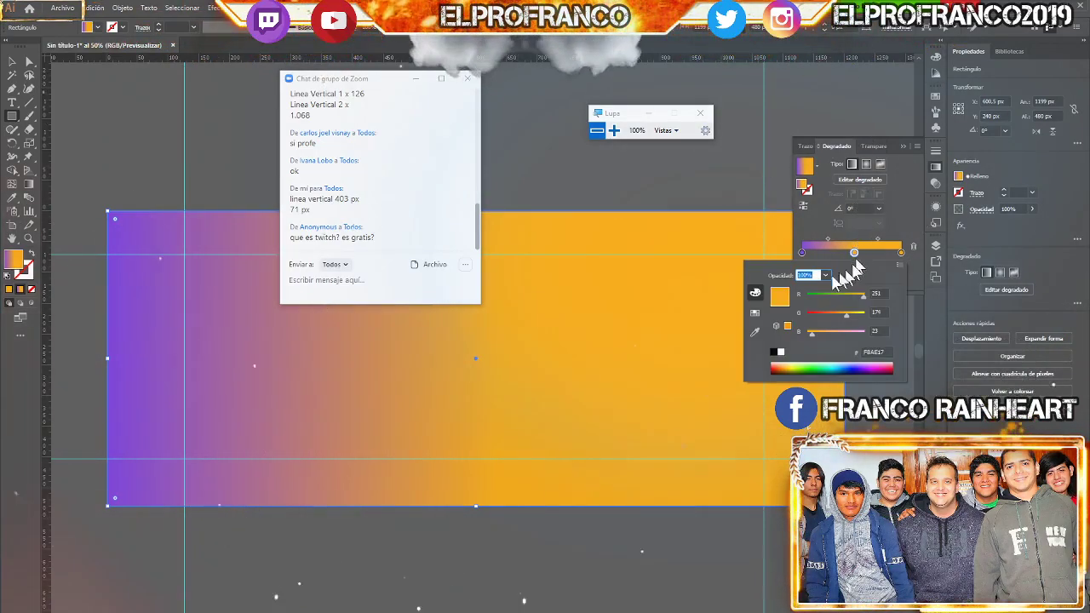
click(822, 314)
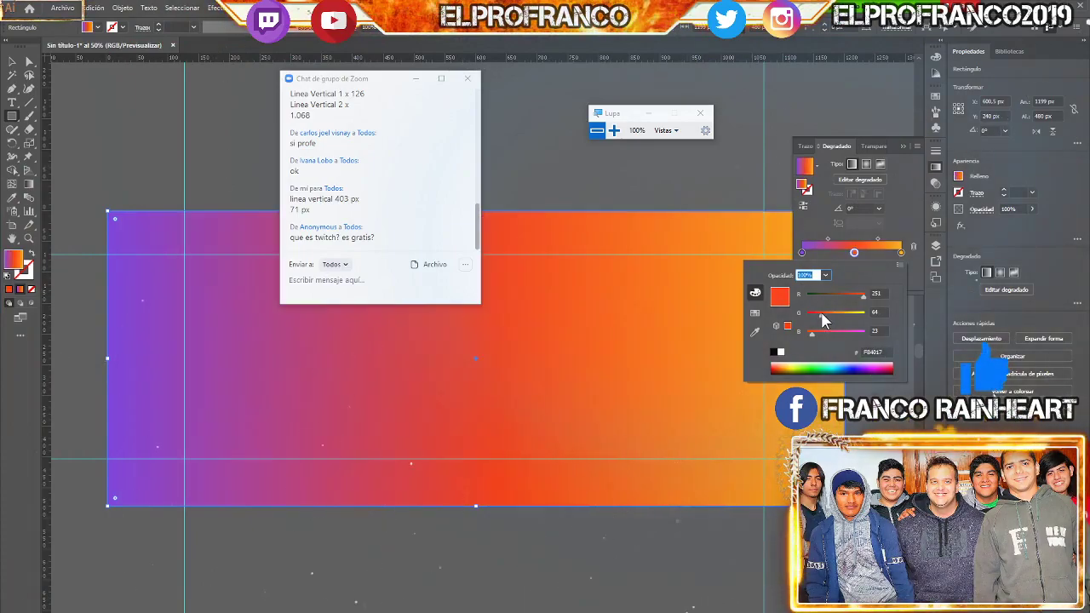
click(902, 226)
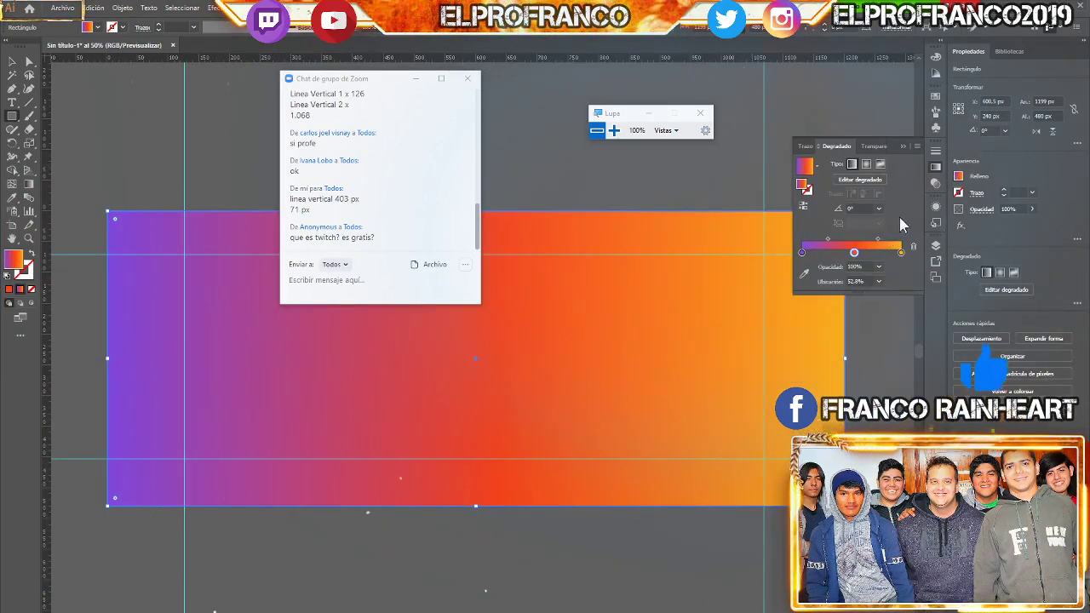
Try a radial gradient at 60%, 300% and 200% aspect ratios, then switch to freeform
click(866, 165)
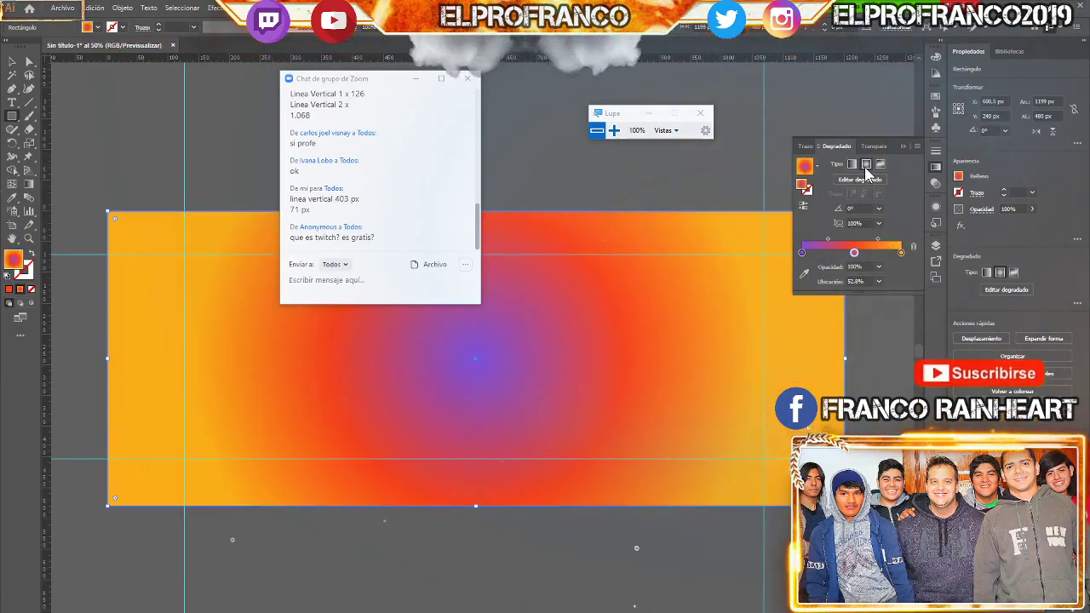
click(880, 209)
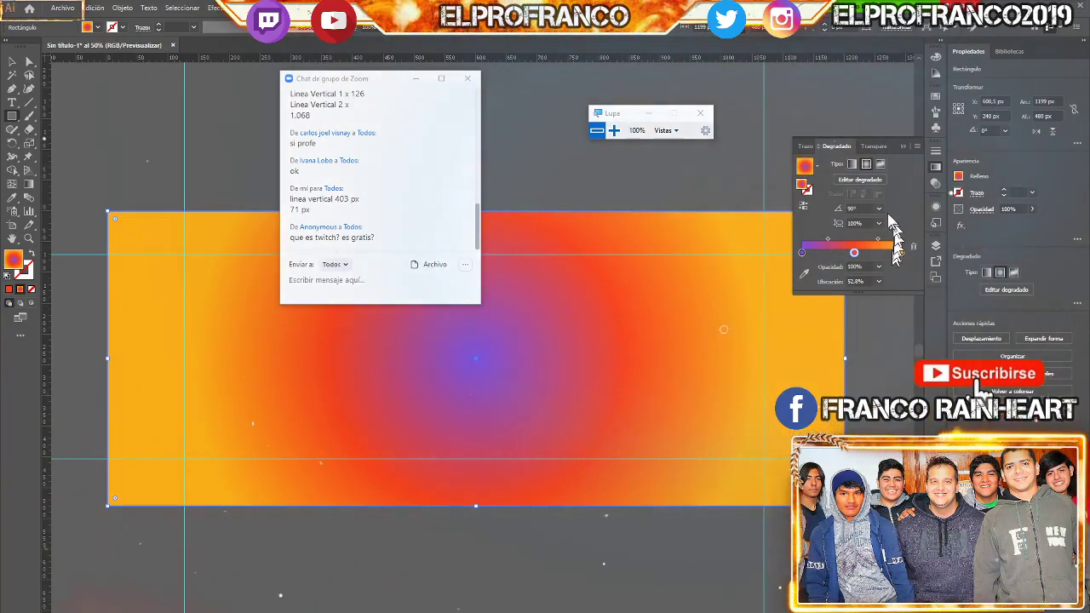
click(880, 223)
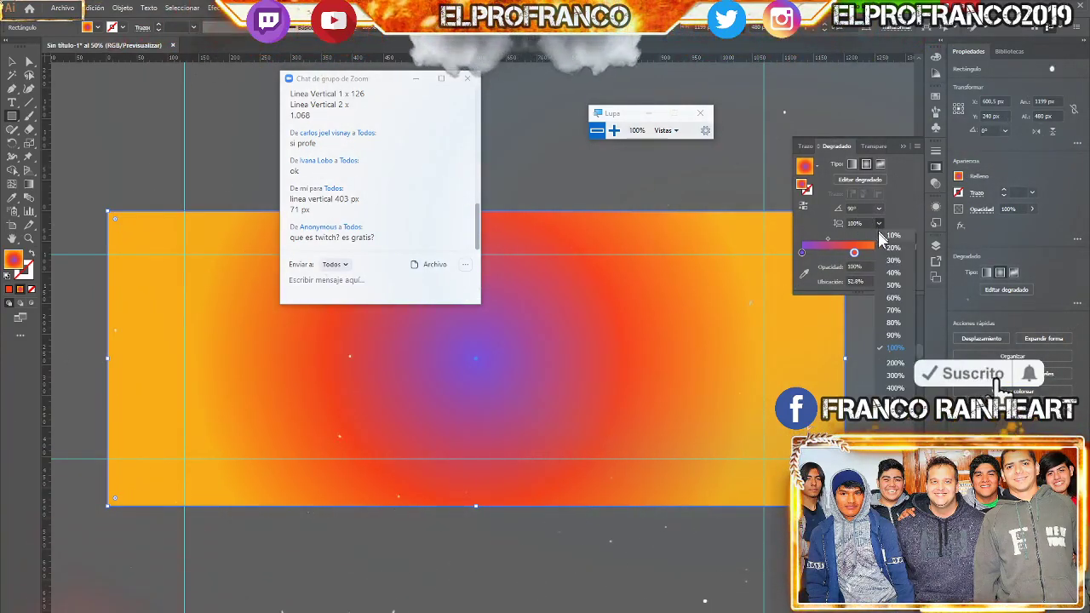
click(892, 298)
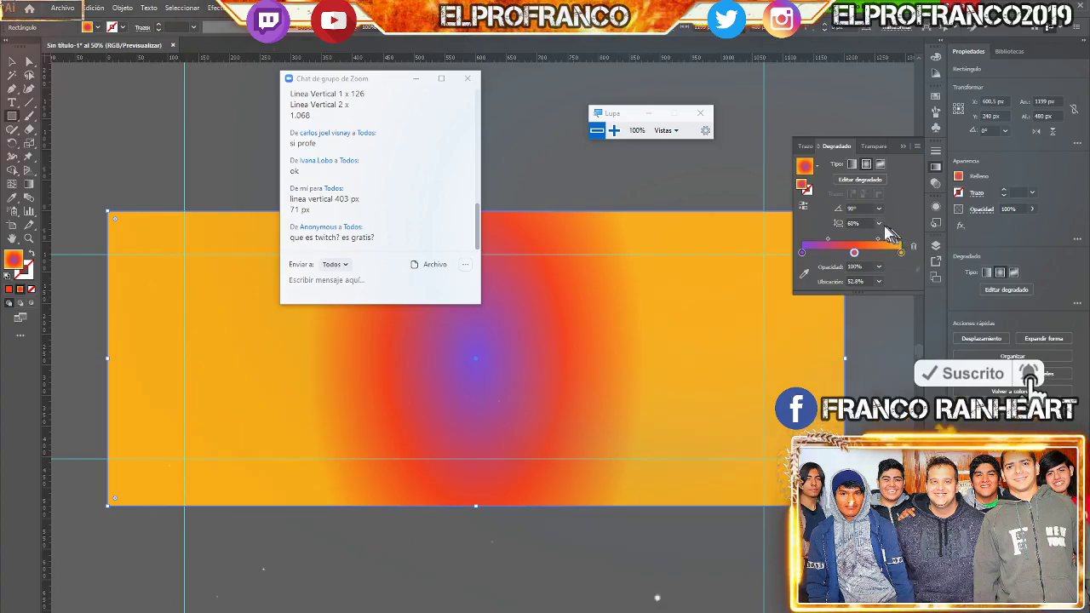
click(891, 375)
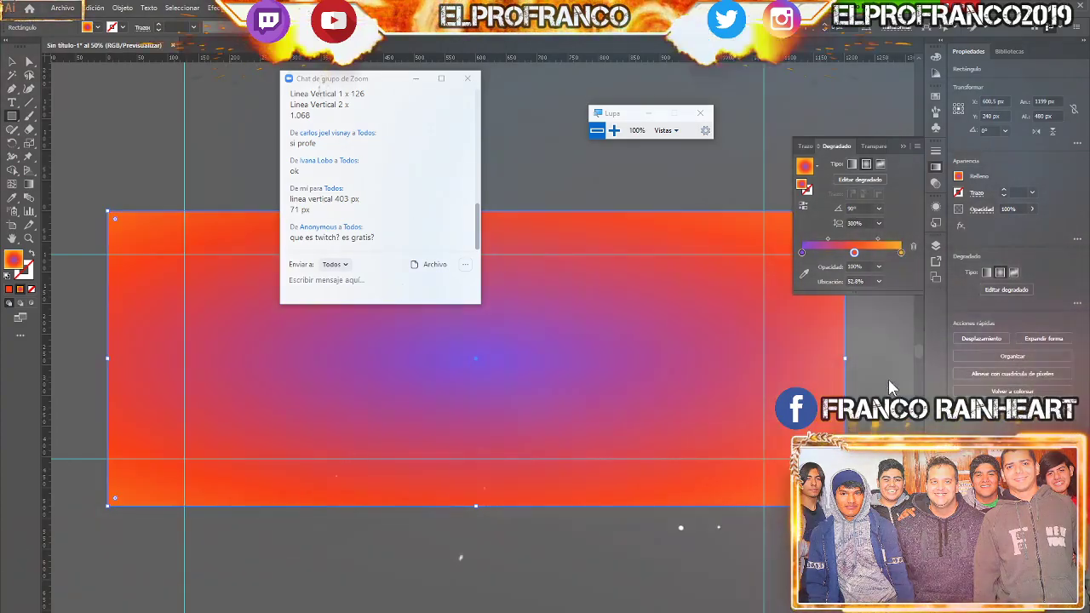
click(879, 224)
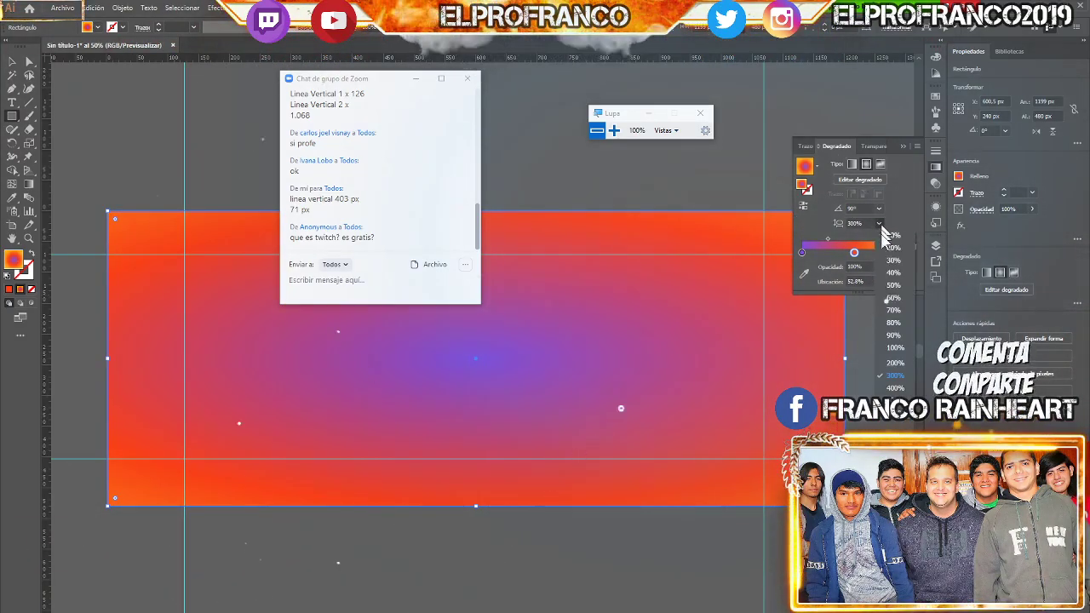
click(889, 362)
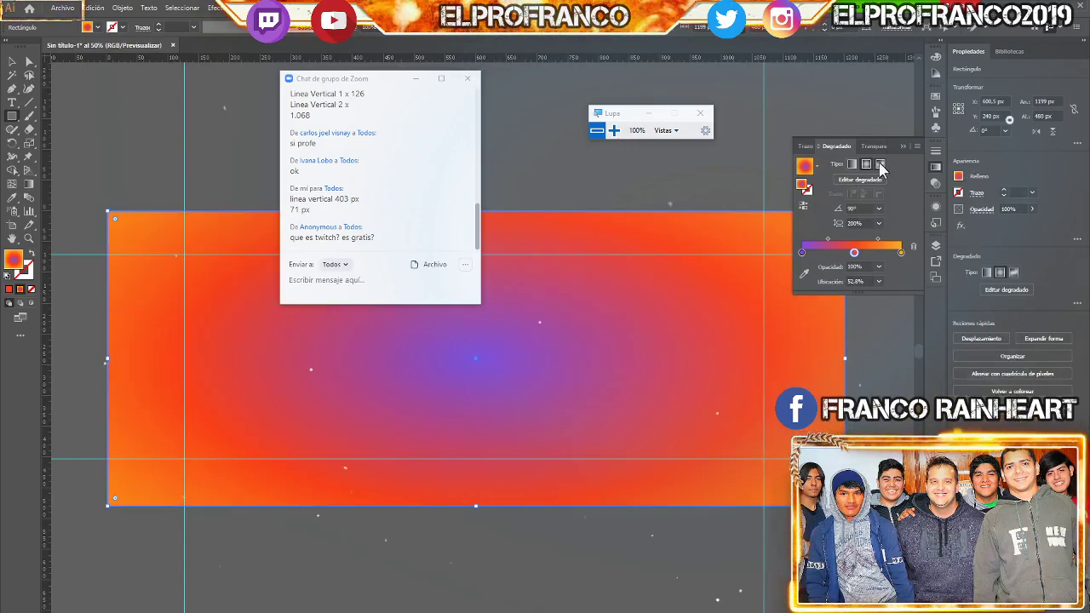
click(854, 165)
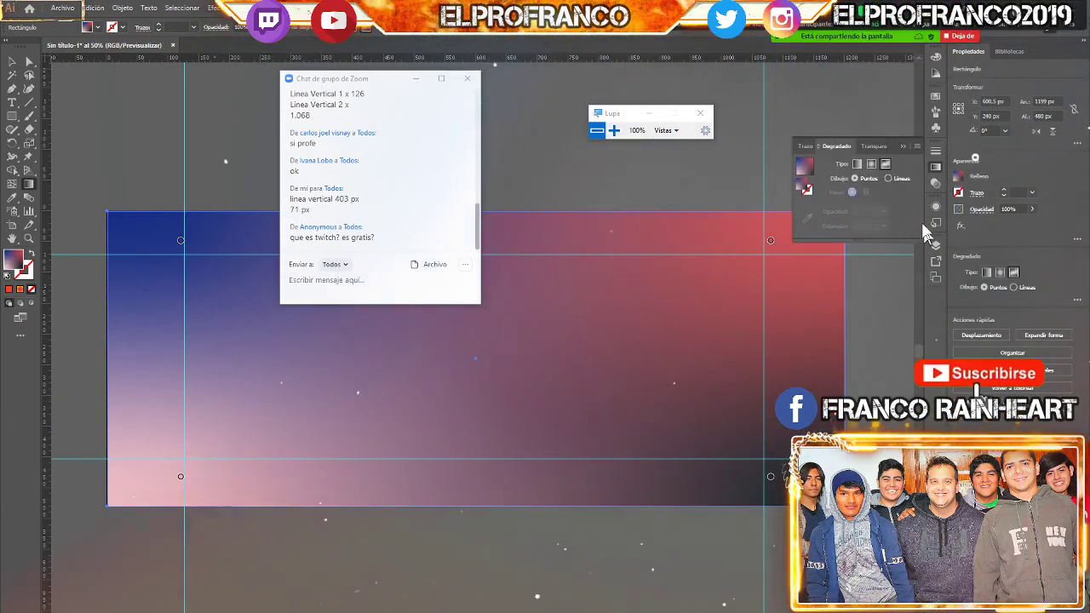
Make a two-stop linear gradient from purple to hot pink with its midpoint at 56.15%
click(856, 165)
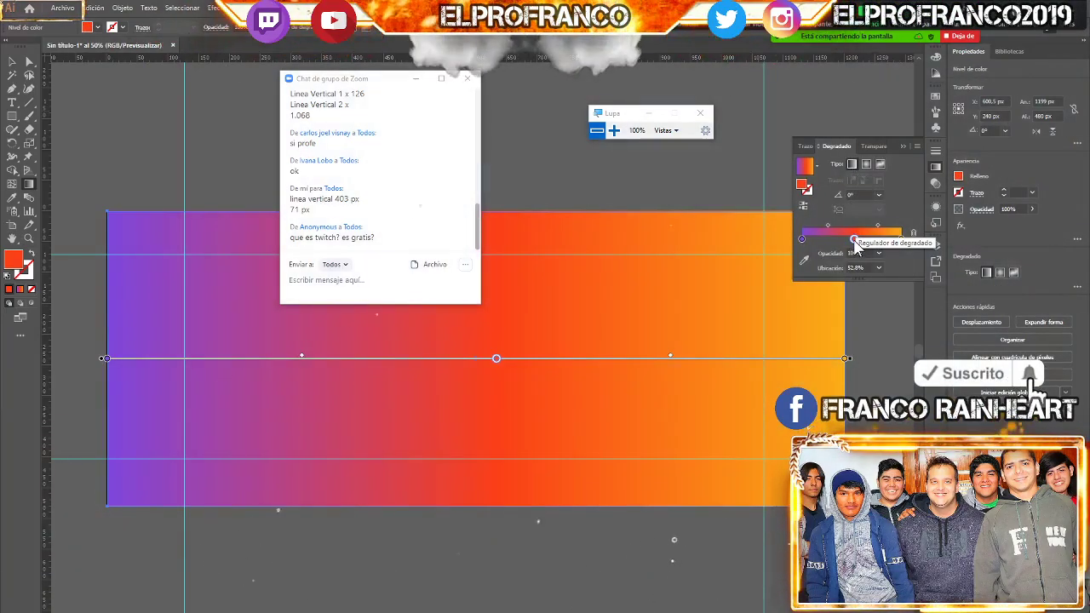
drag(855, 240, 834, 284)
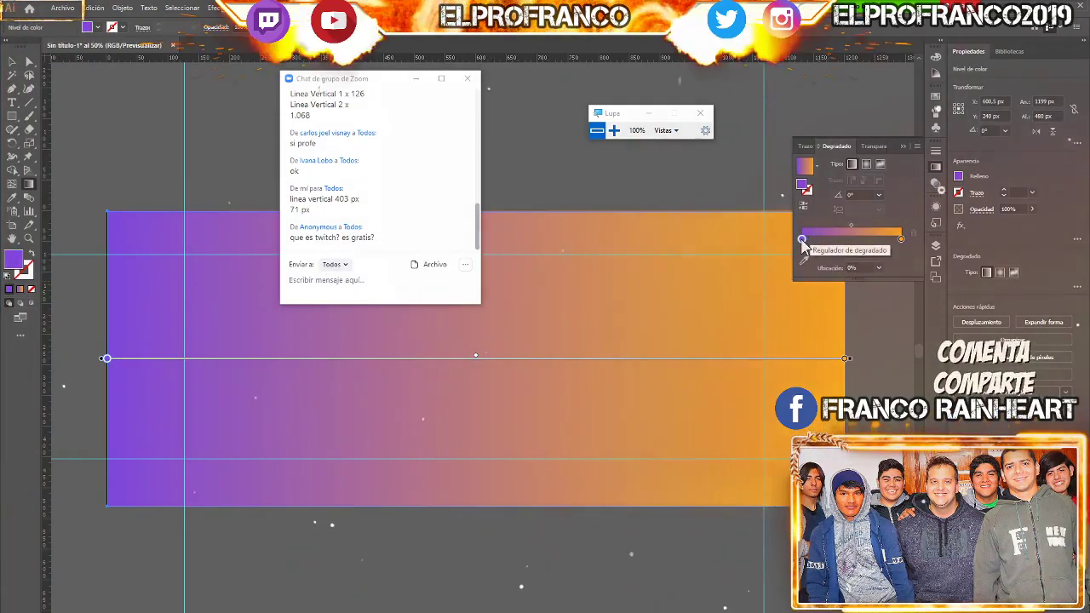
double_click(803, 240)
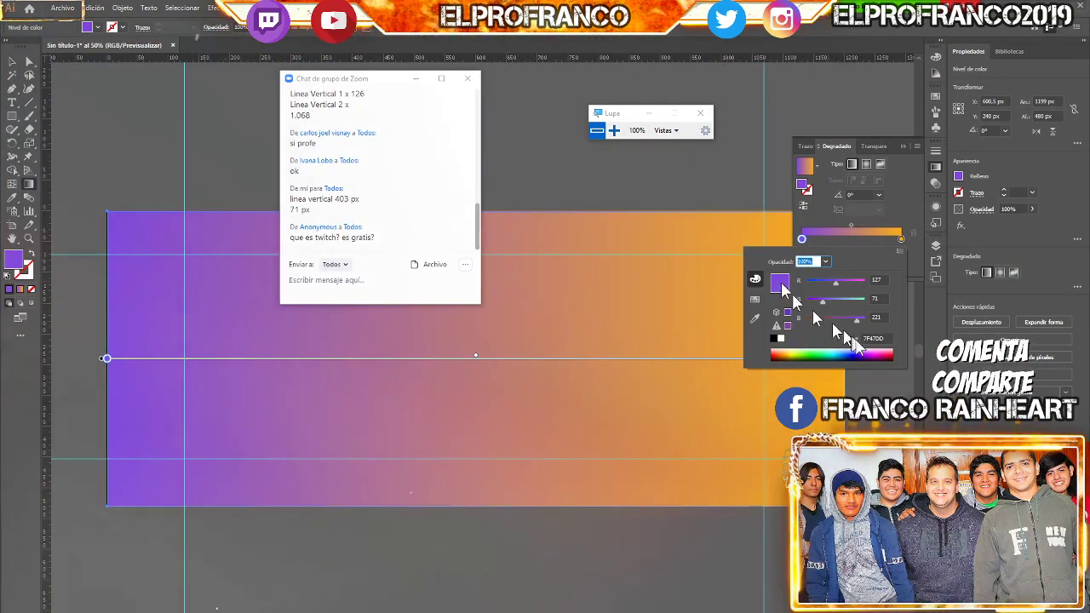
click(900, 239)
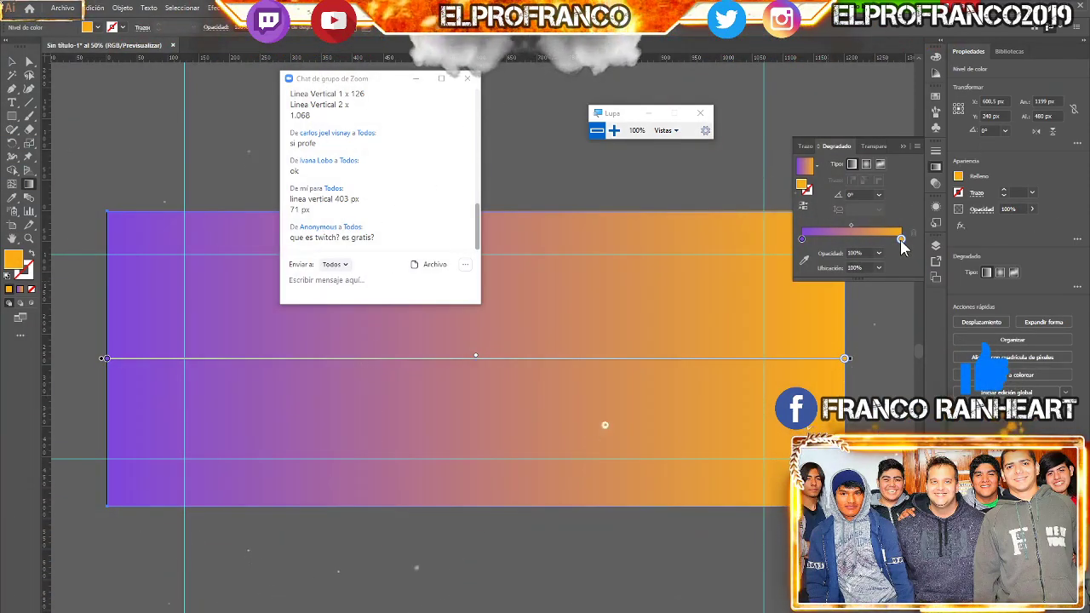
double_click(901, 239)
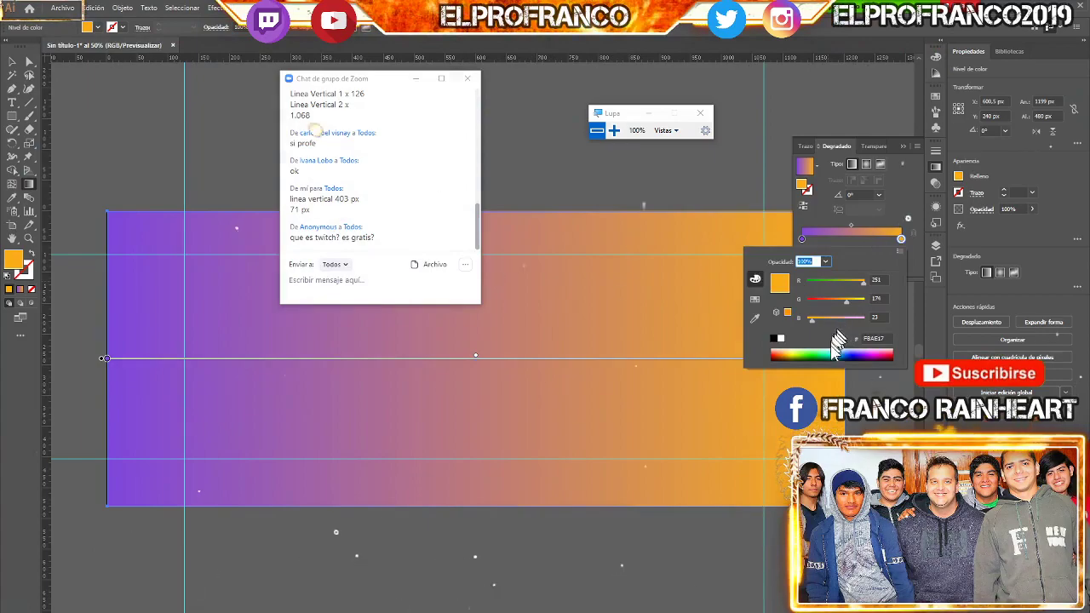
drag(851, 355, 862, 350)
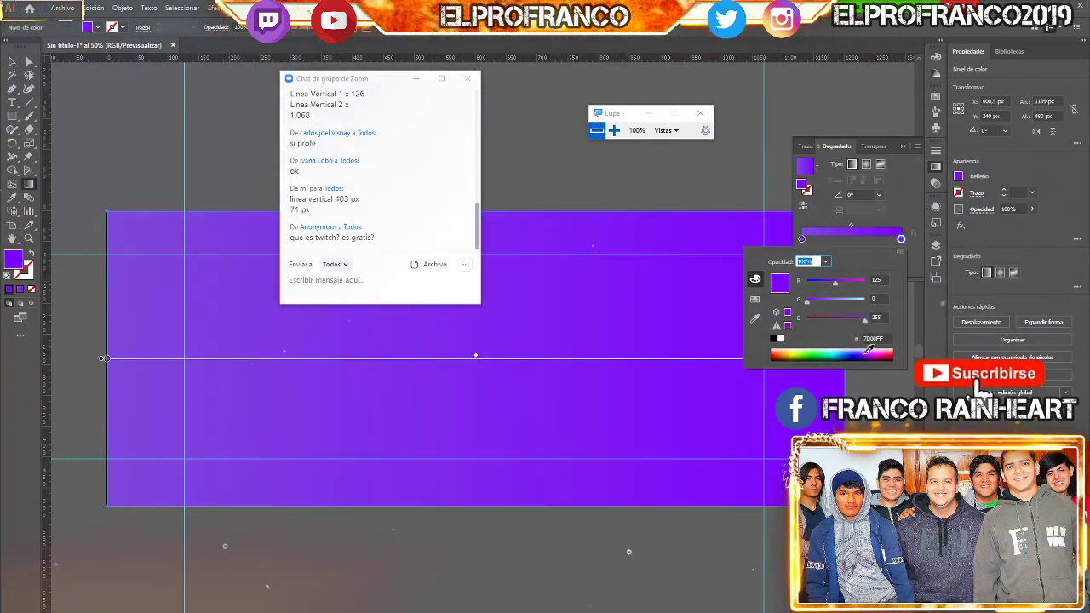
drag(865, 348, 889, 348)
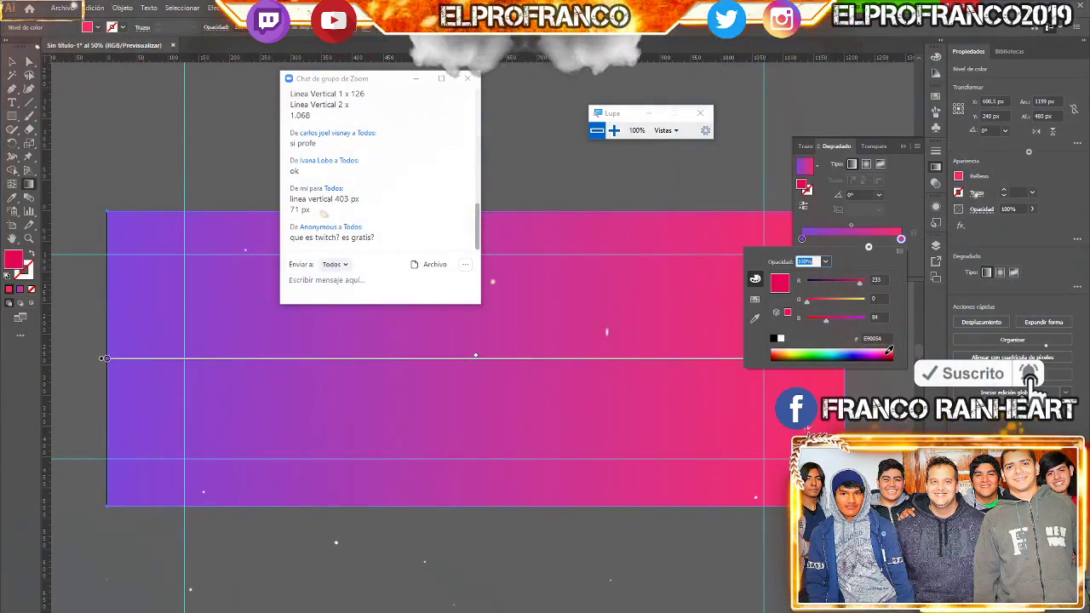
click(900, 210)
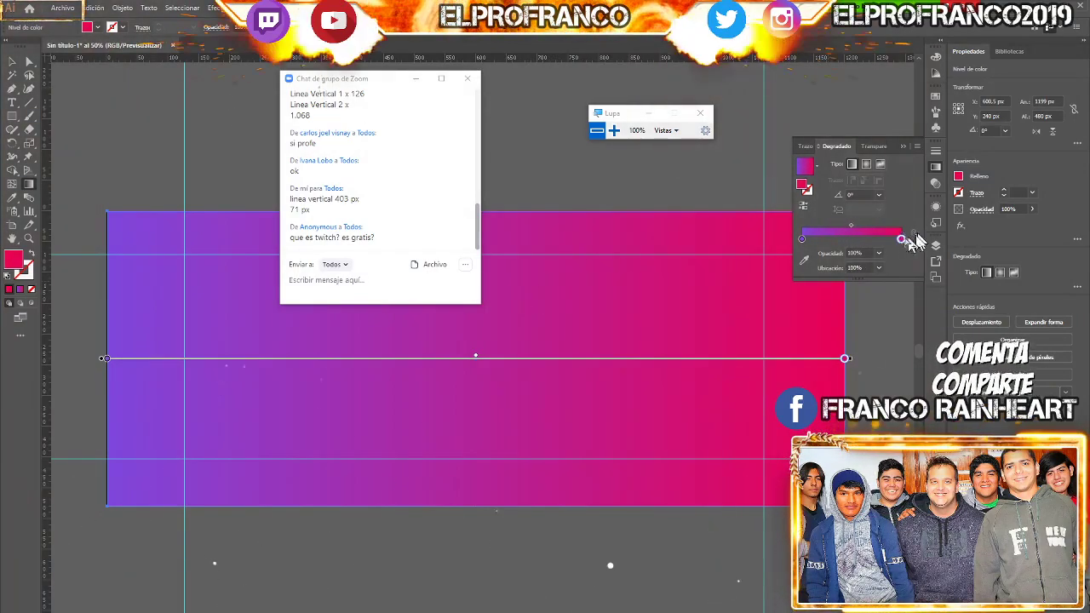
drag(843, 226, 858, 226)
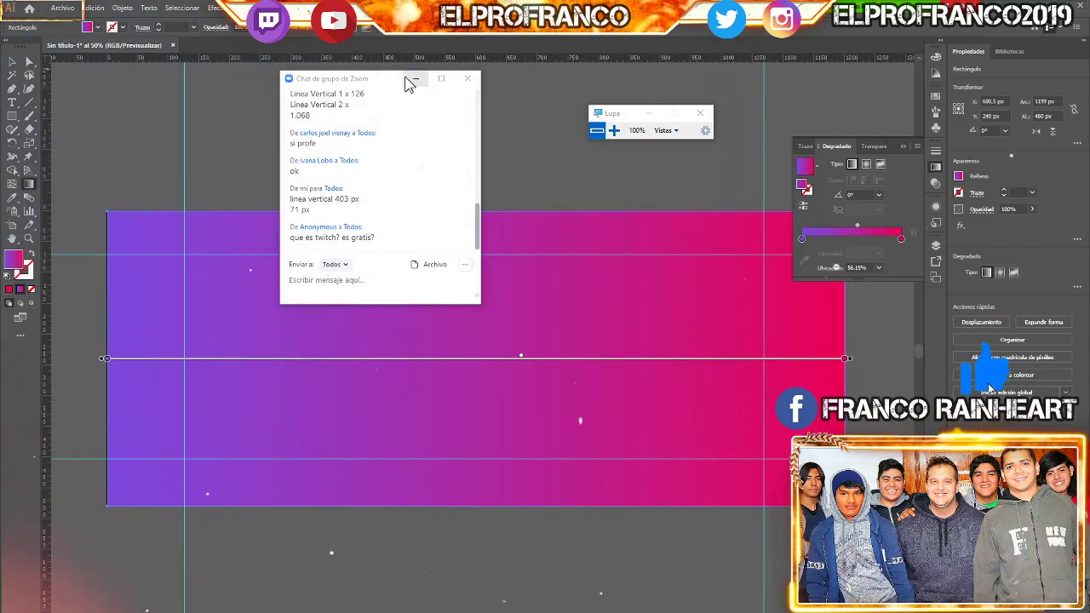
click(936, 246)
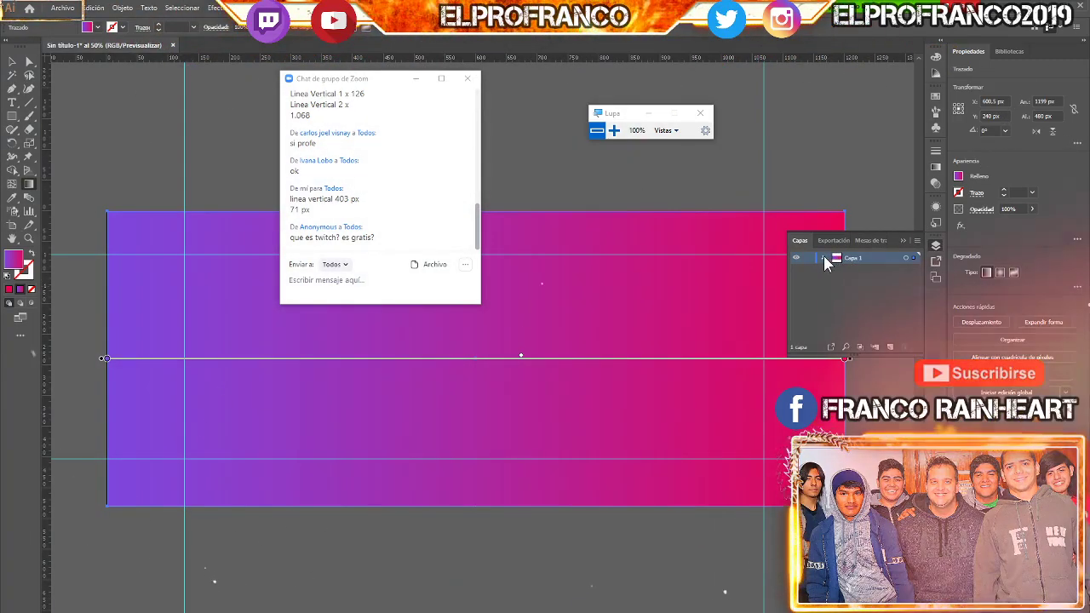
Expand Capa 1, lock the rectangle and guide objects, and move the Zoom chat aside
click(823, 257)
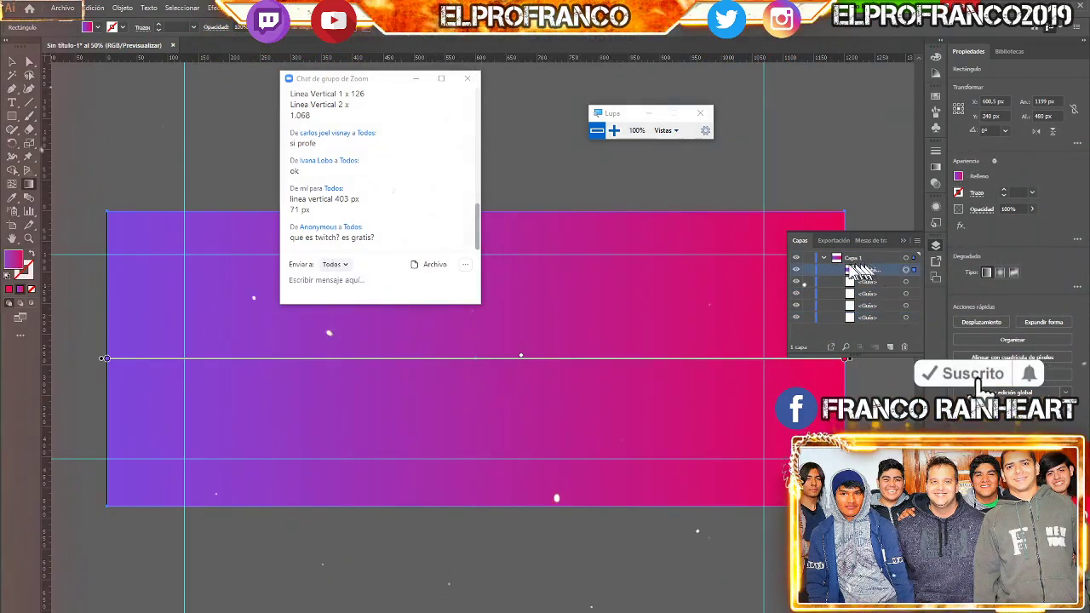
click(810, 305)
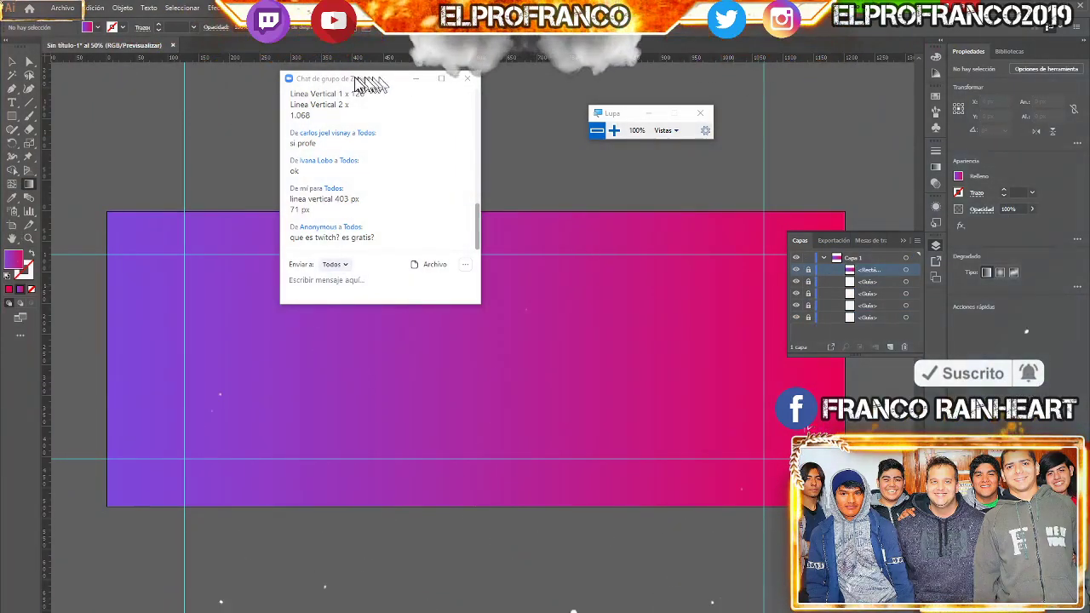
mouse_move(356, 81)
mouse_down()
mouse_move(940, 162)
mouse_move(1019, 197)
mouse_up()
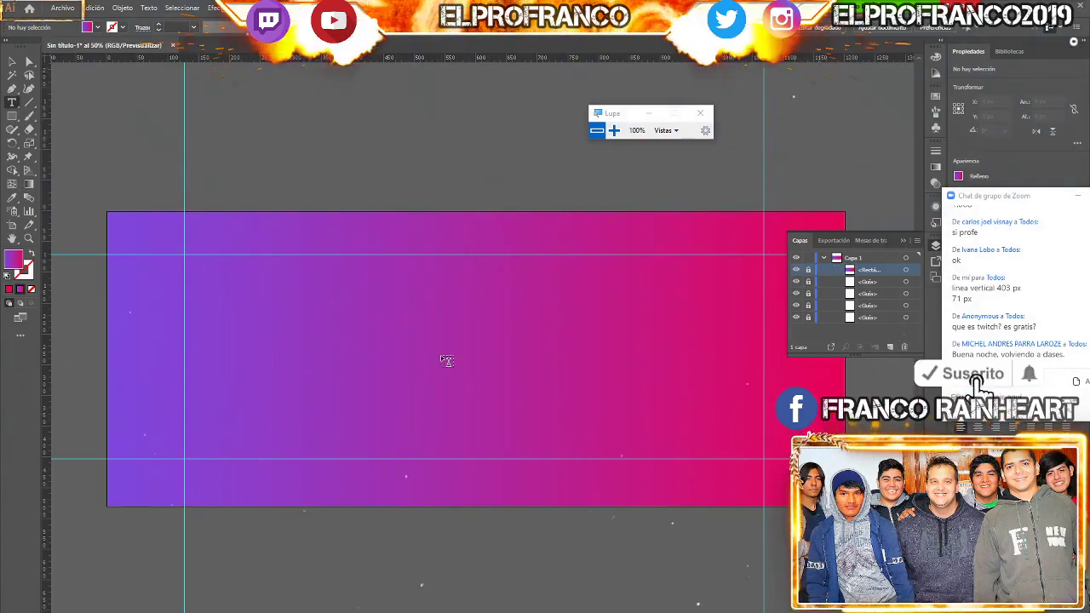
Place a large text object at the banner centre in Naughty Monster and type 'elprofranco'
click(442, 357)
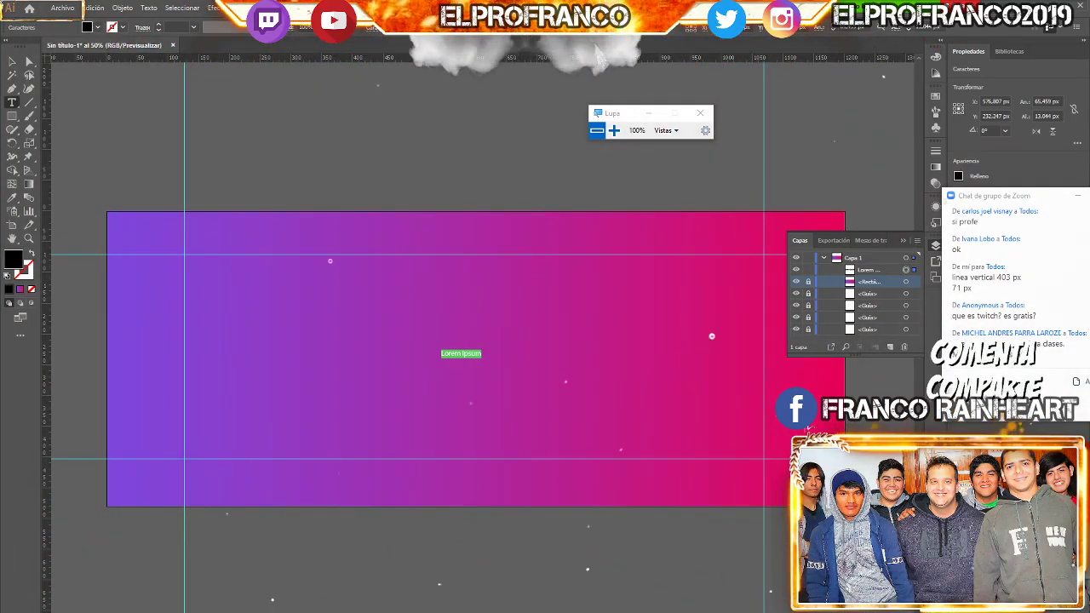
click(600, 26)
click(596, 227)
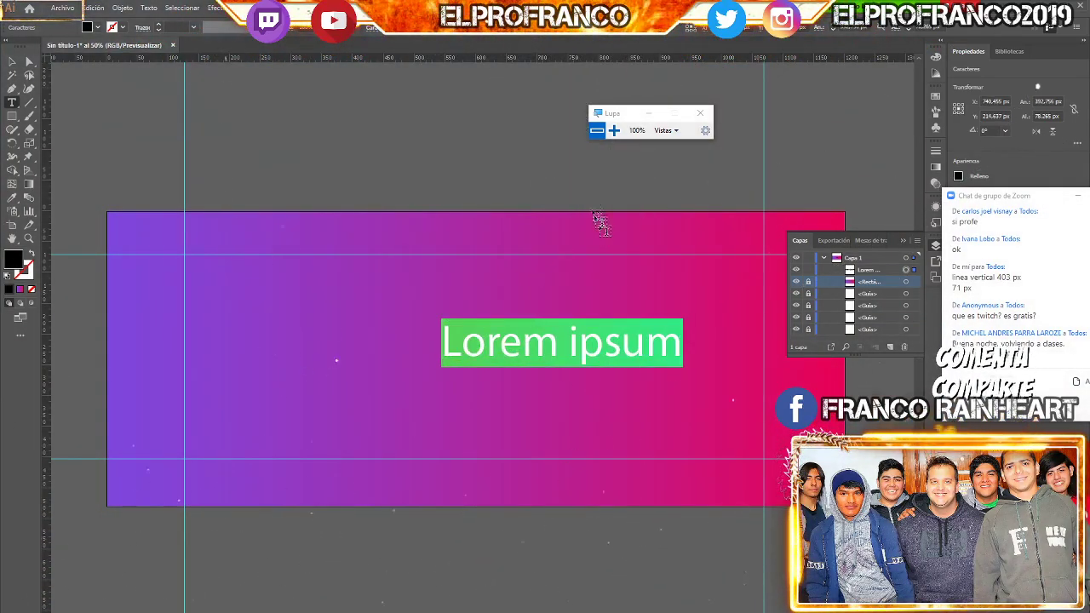
click(482, 36)
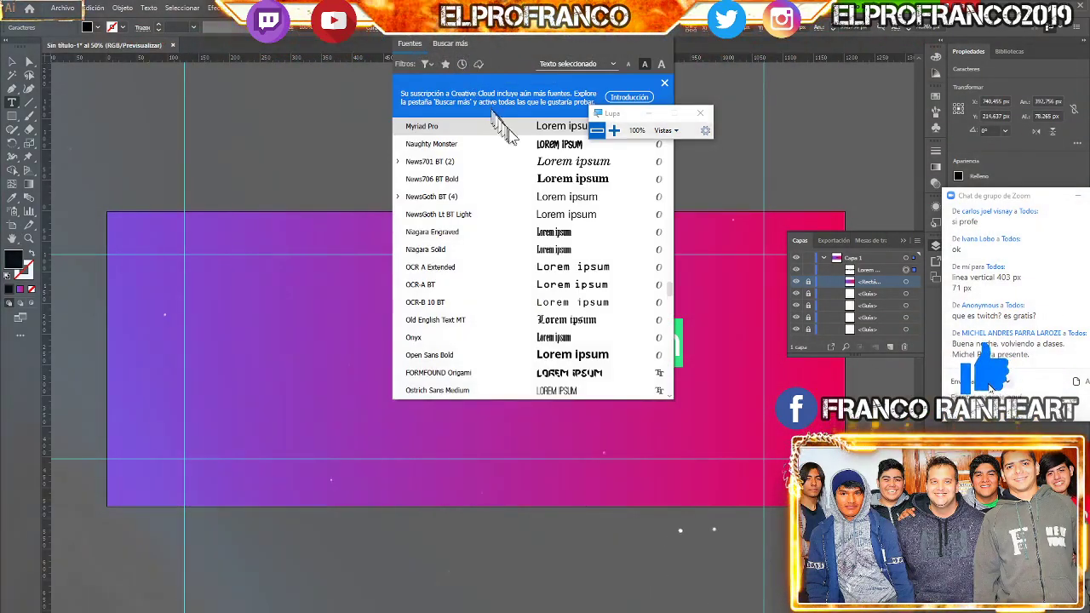
click(540, 144)
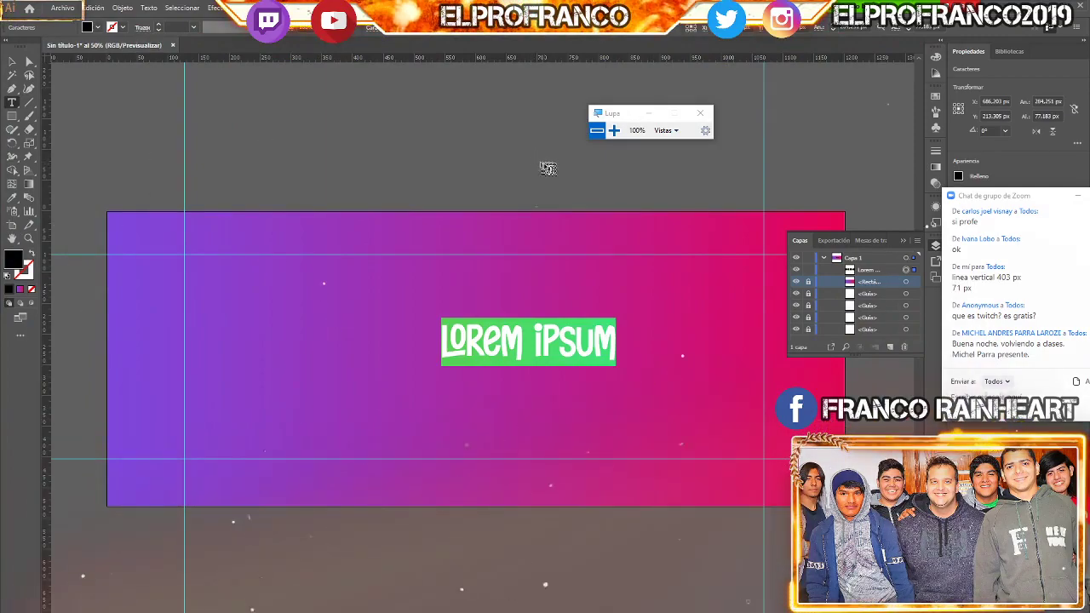
text(el)
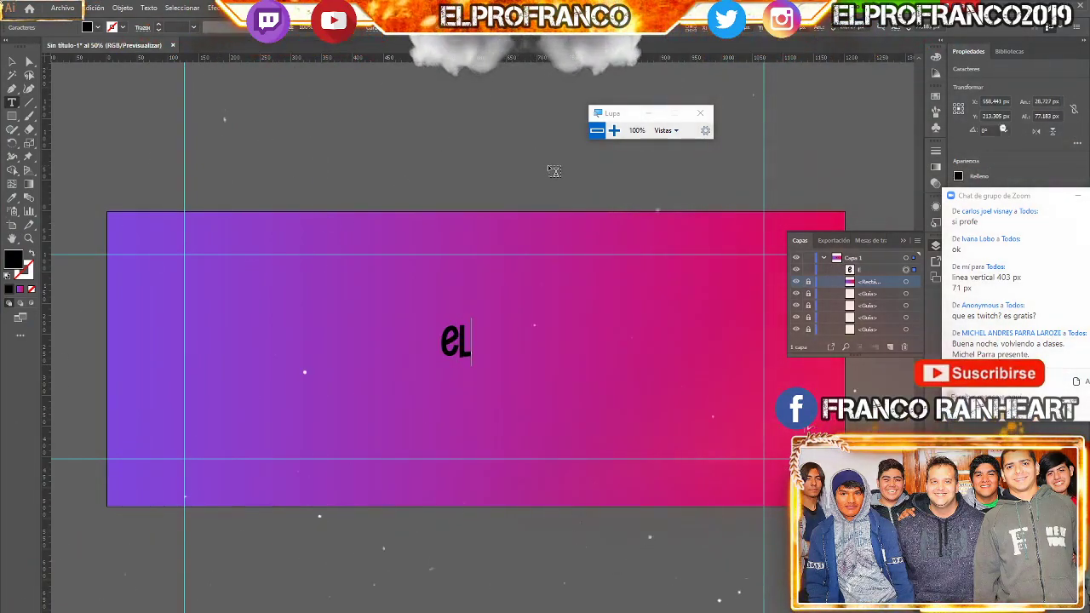
text(profranc)
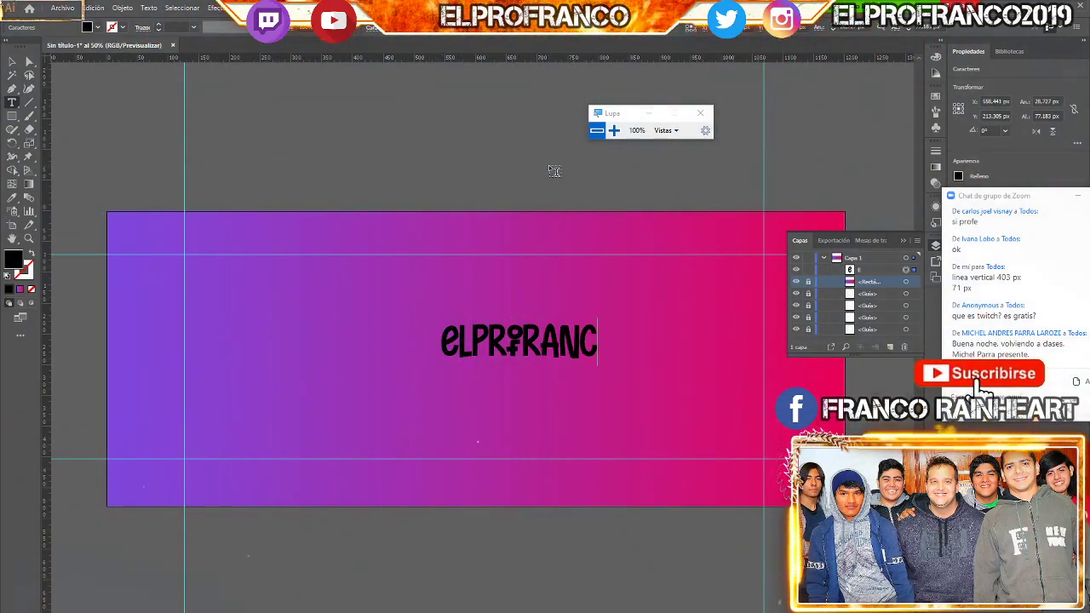
text(o)
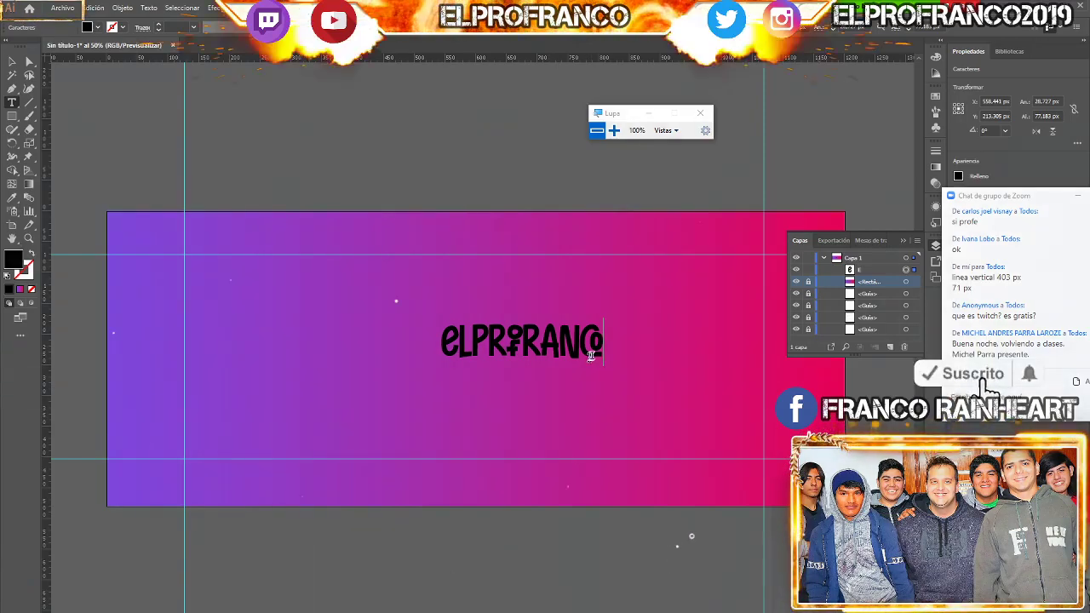
Set the ELPROFRANCO title in the Astro Space font
double_click(457, 354)
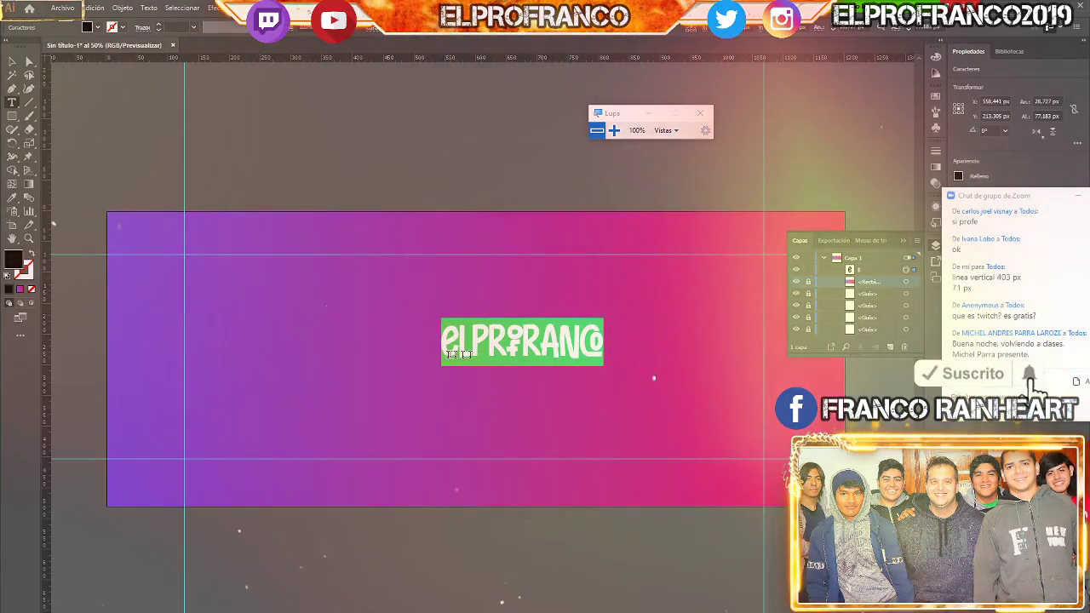
click(482, 28)
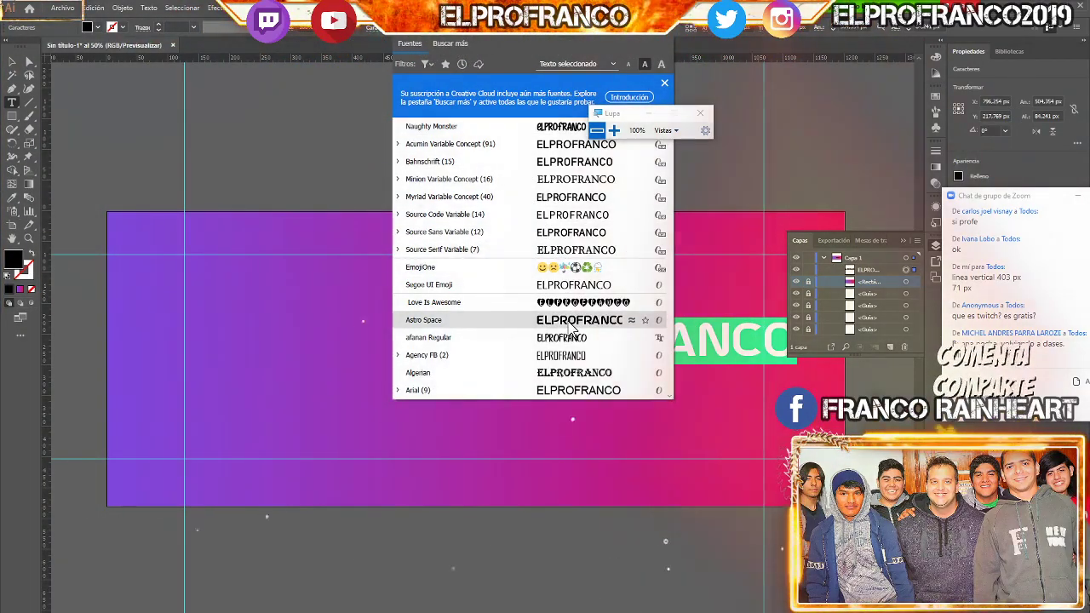
key(Escape)
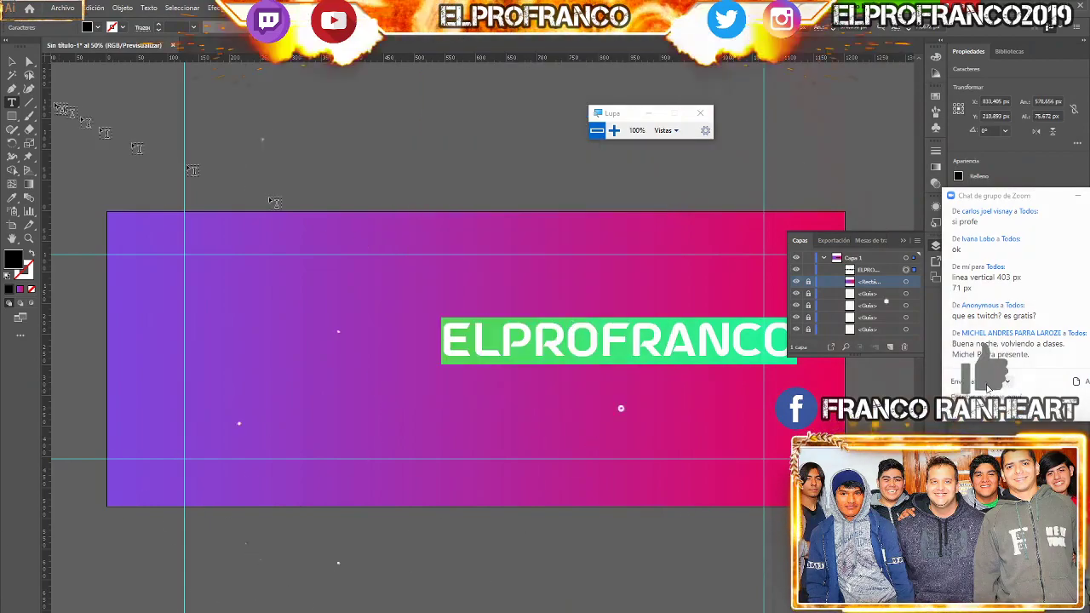
Enlarge the title to about 123.74 pt and centre it across the banner
click(15, 65)
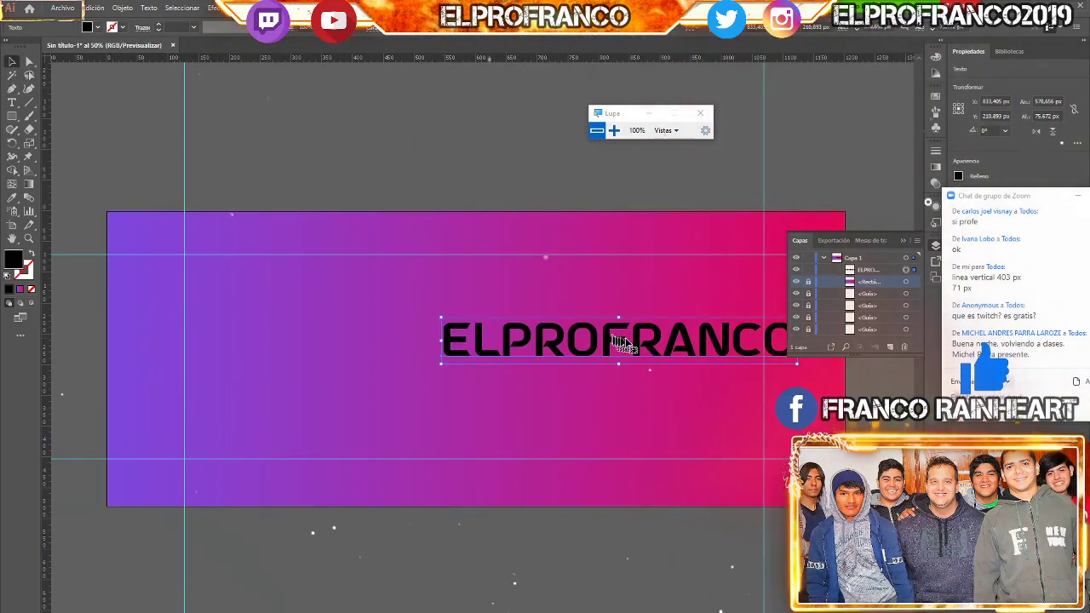
drag(624, 345, 482, 335)
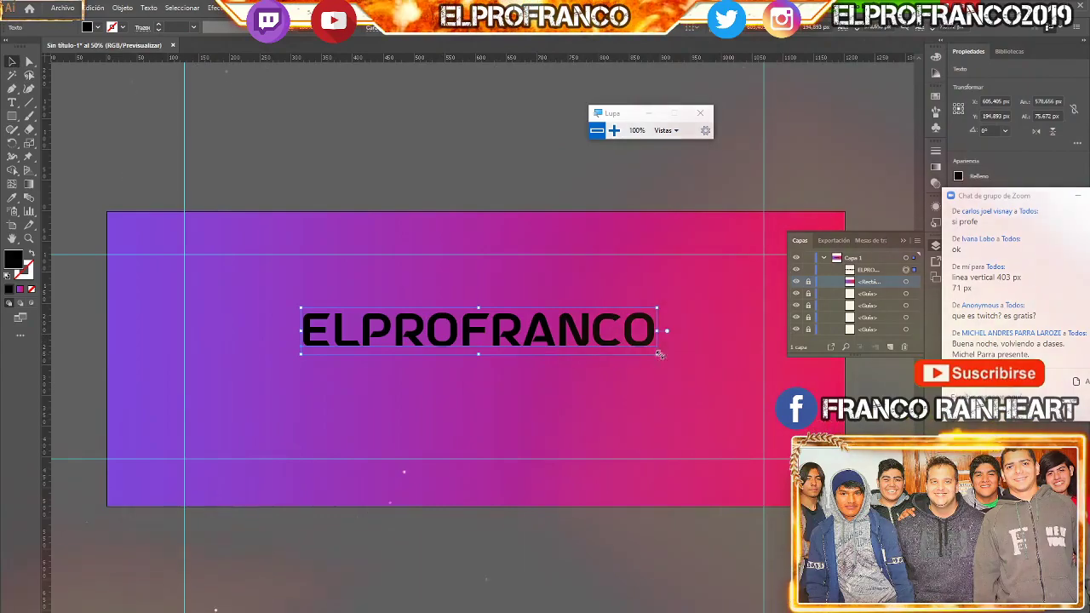
drag(656, 355, 758, 385)
mouse_move(691, 362)
mouse_down()
mouse_move(618, 345)
mouse_move(615, 358)
mouse_up()
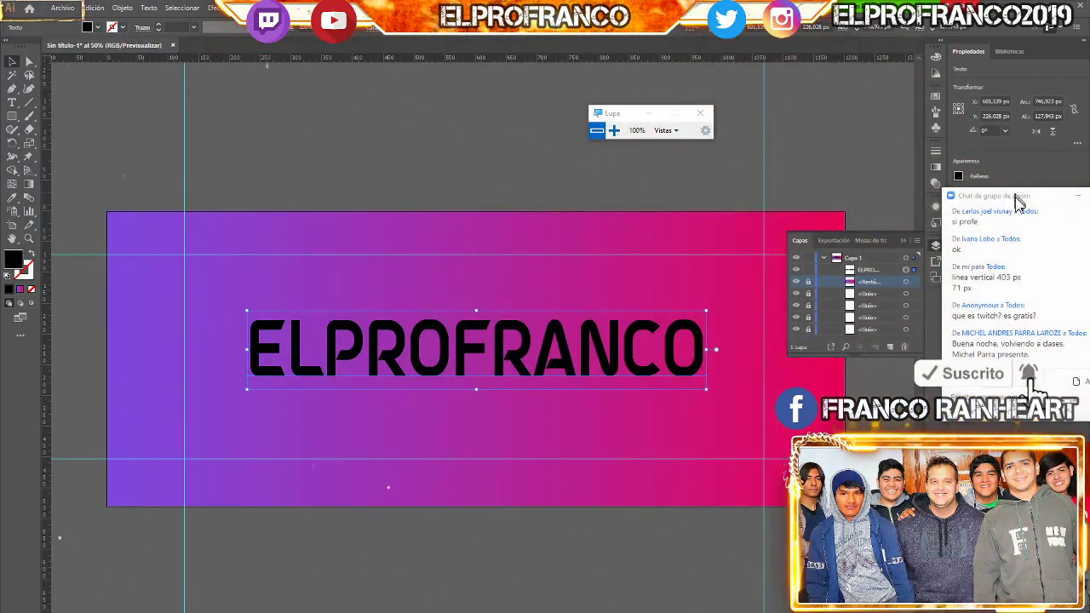
mouse_move(1017, 197)
mouse_down()
mouse_move(750, 167)
mouse_move(936, 403)
mouse_up()
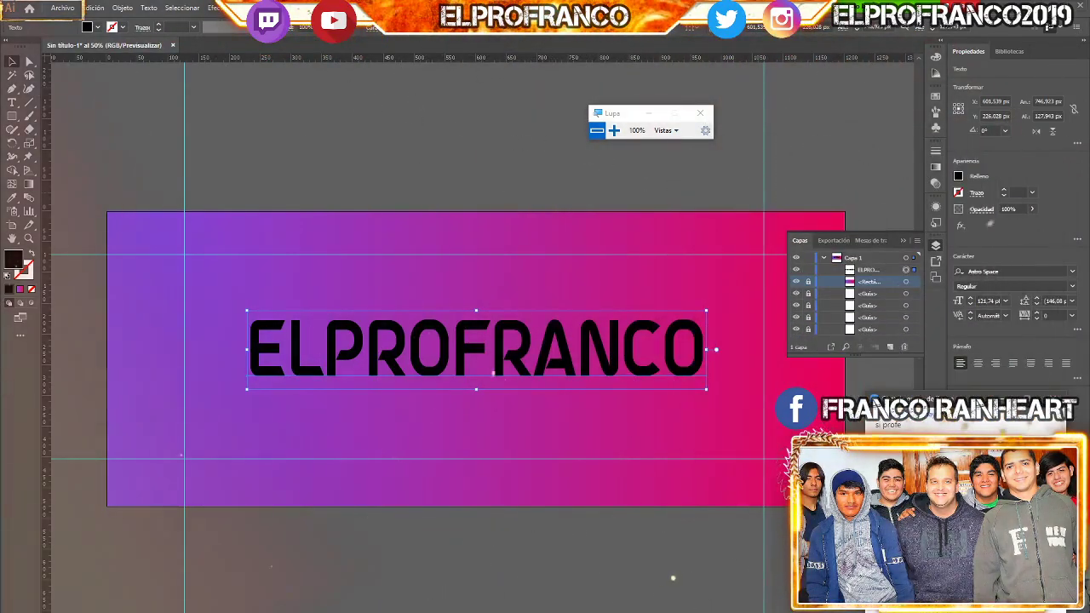
Give the ELPROFRANCO title a white fill from the swatches
click(959, 179)
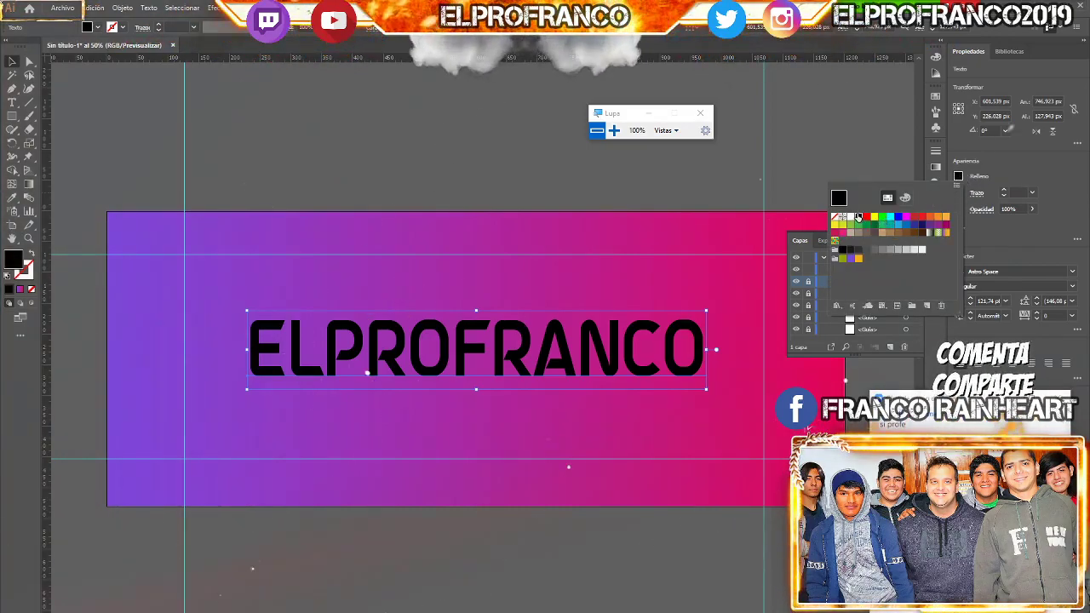
click(850, 218)
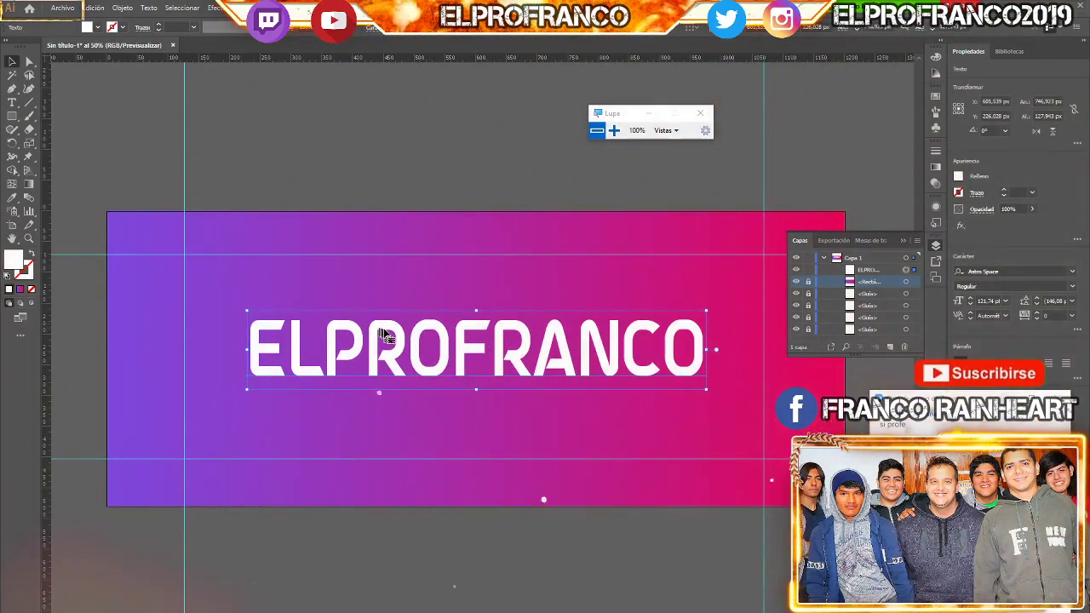
right_click(383, 335)
click(372, 339)
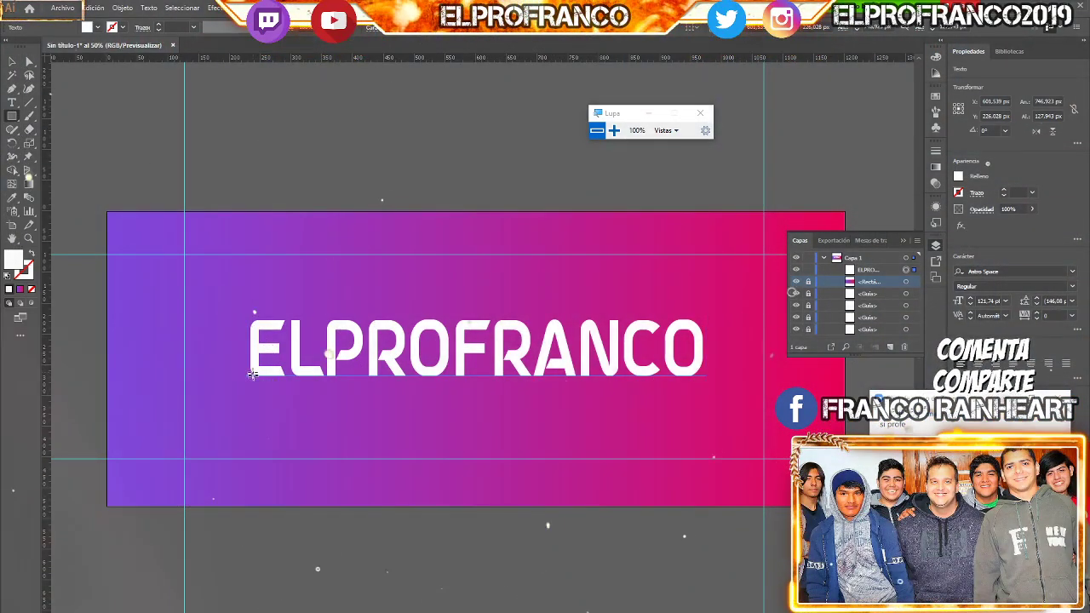
Draw a thin 726 × 36 px white bar aligned beneath the title
drag(253, 373, 702, 396)
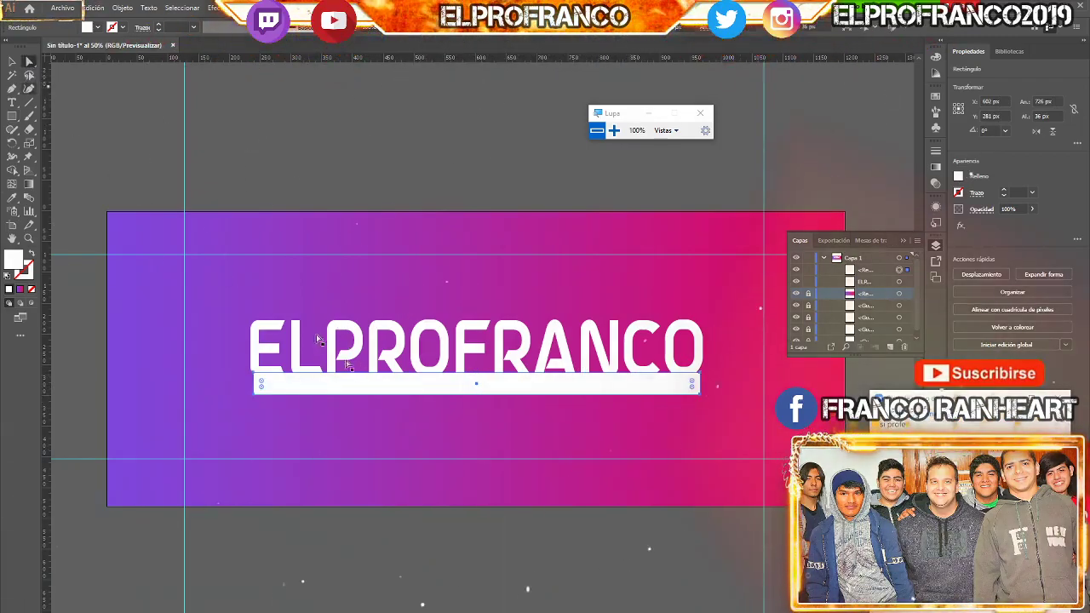
drag(386, 400, 394, 389)
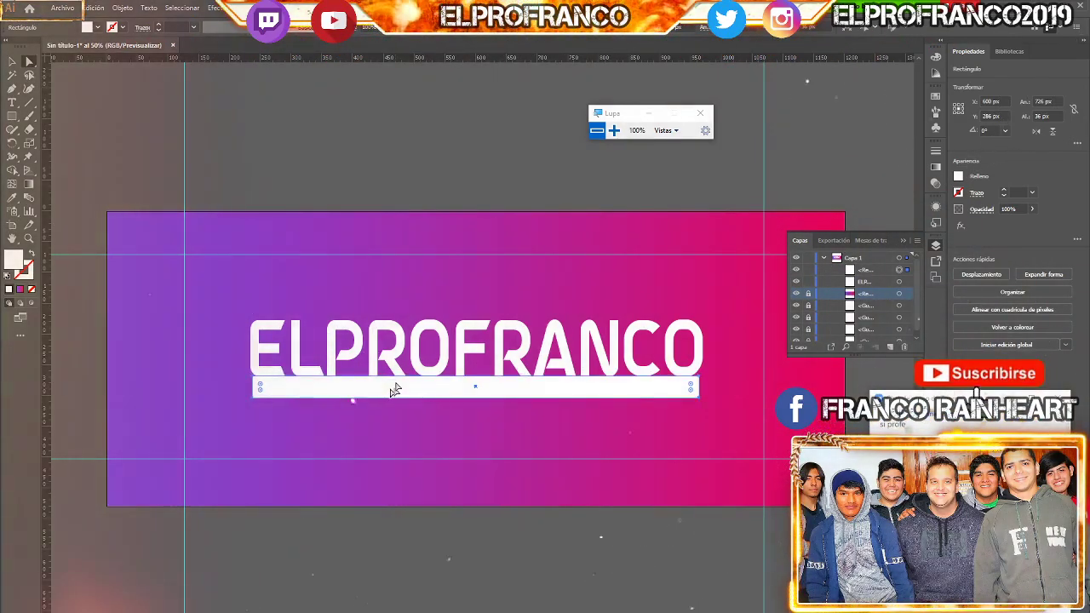
key(Left)
key(Left)
key(Up)
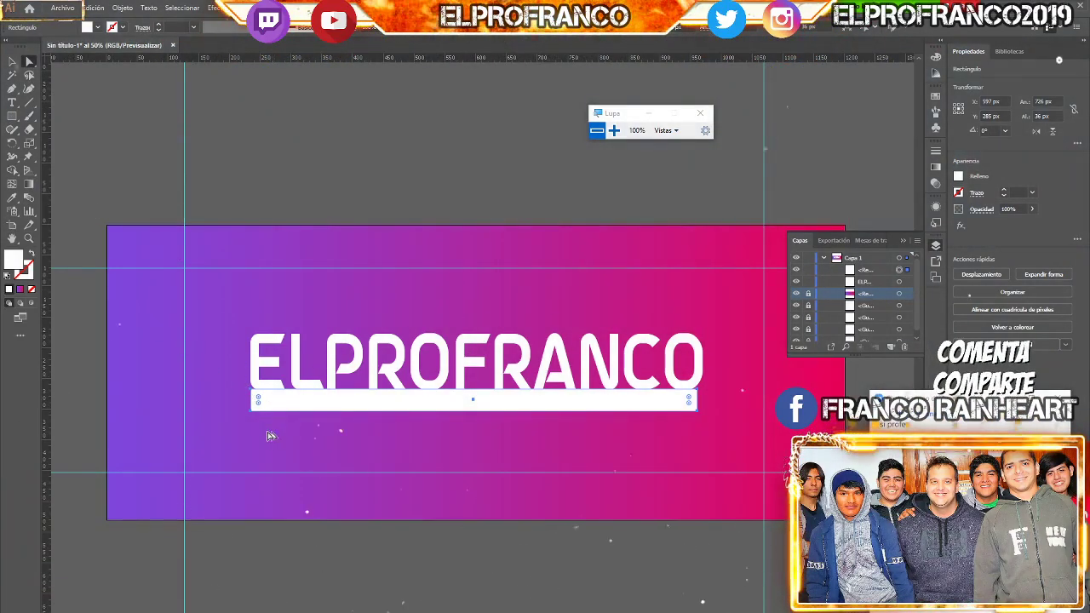
Round the bar's corners slightly with the live-corner widget
scroll(230, 365, up, 1)
scroll(222, 362, up, 2)
scroll(208, 345, up, 2)
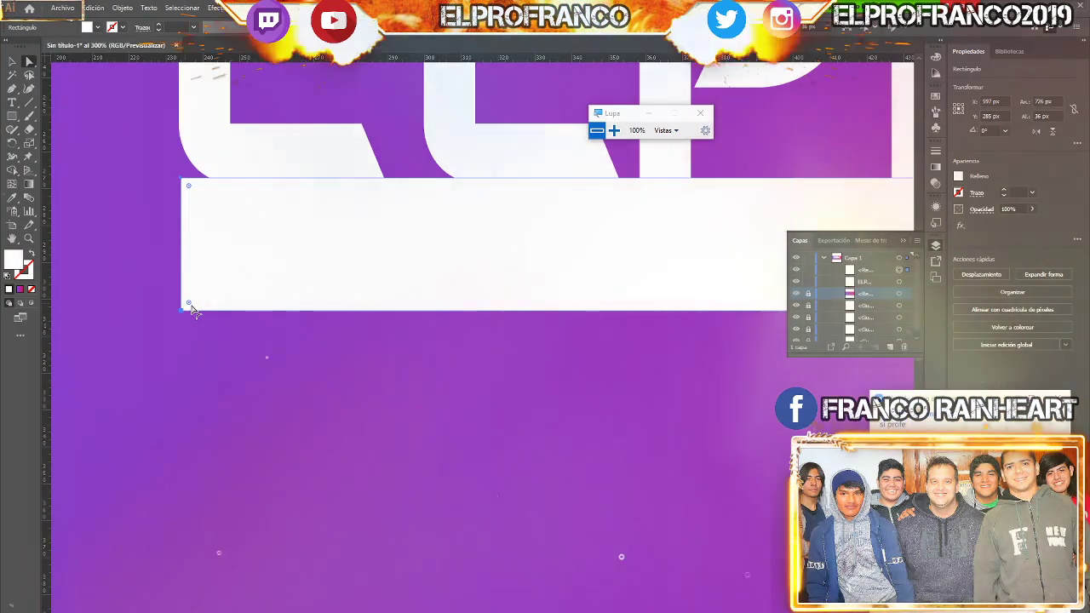
drag(188, 302, 199, 294)
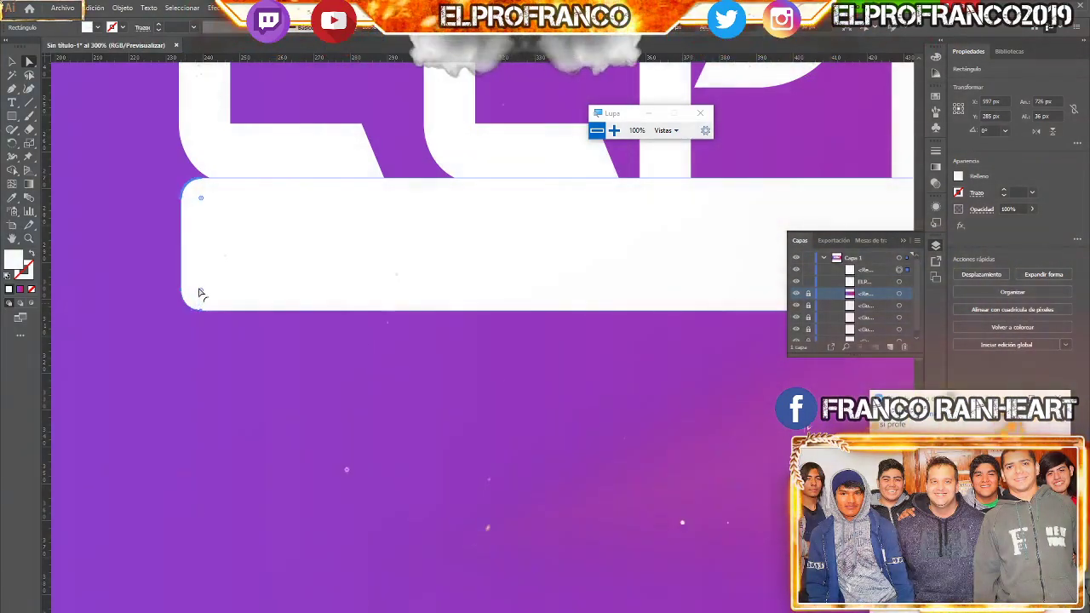
scroll(326, 331, down, 2)
scroll(328, 329, down, 1)
scroll(341, 328, down, 1)
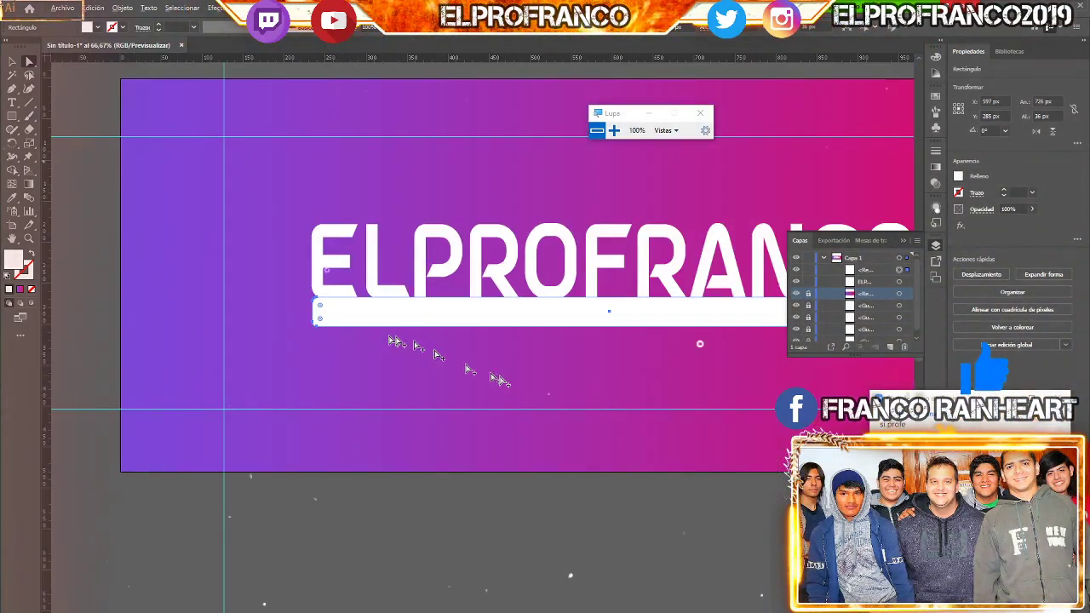
drag(594, 369, 440, 369)
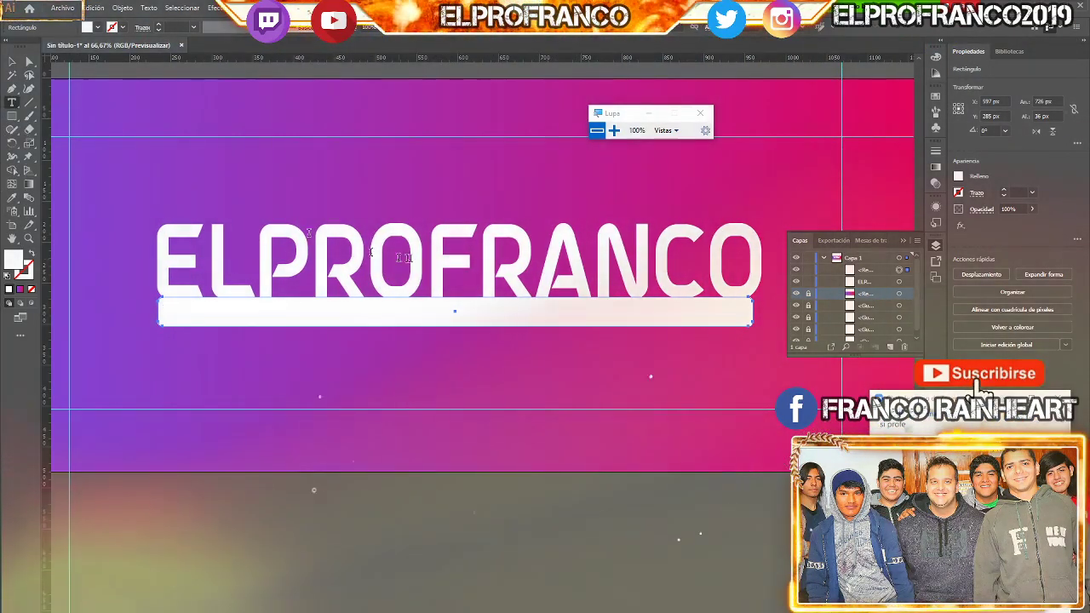
Select FRANCO in the title and try the Naughty Monster font on it
click(12, 102)
drag(431, 263, 743, 277)
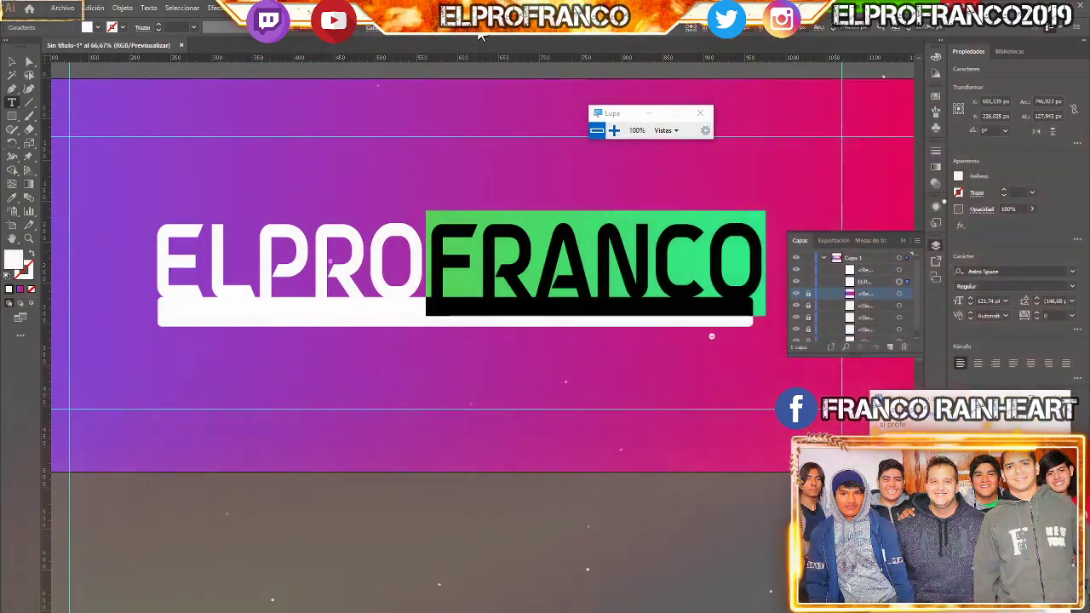
click(479, 27)
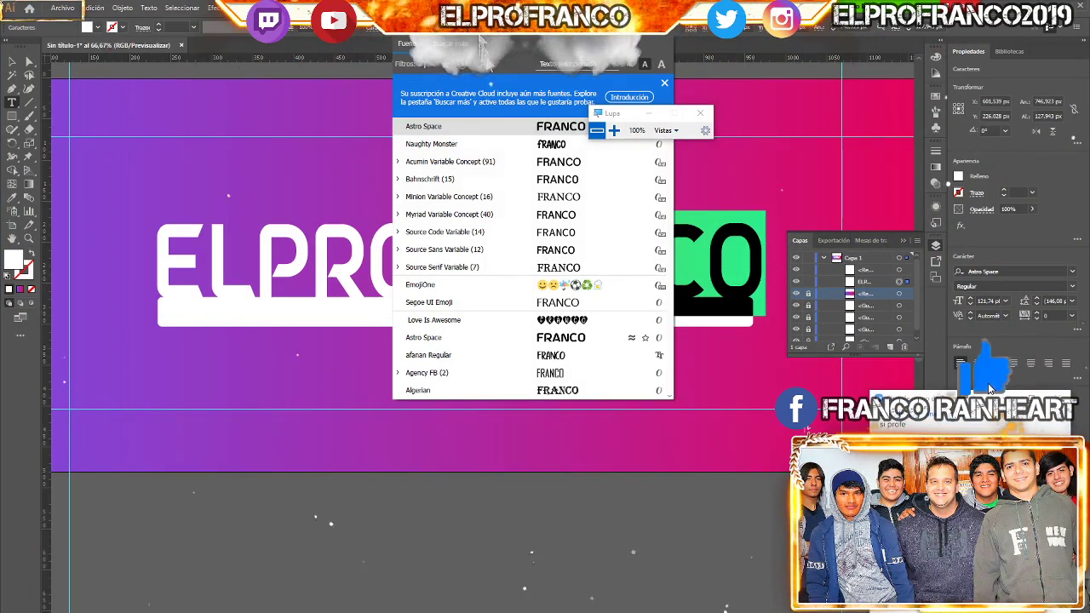
click(514, 146)
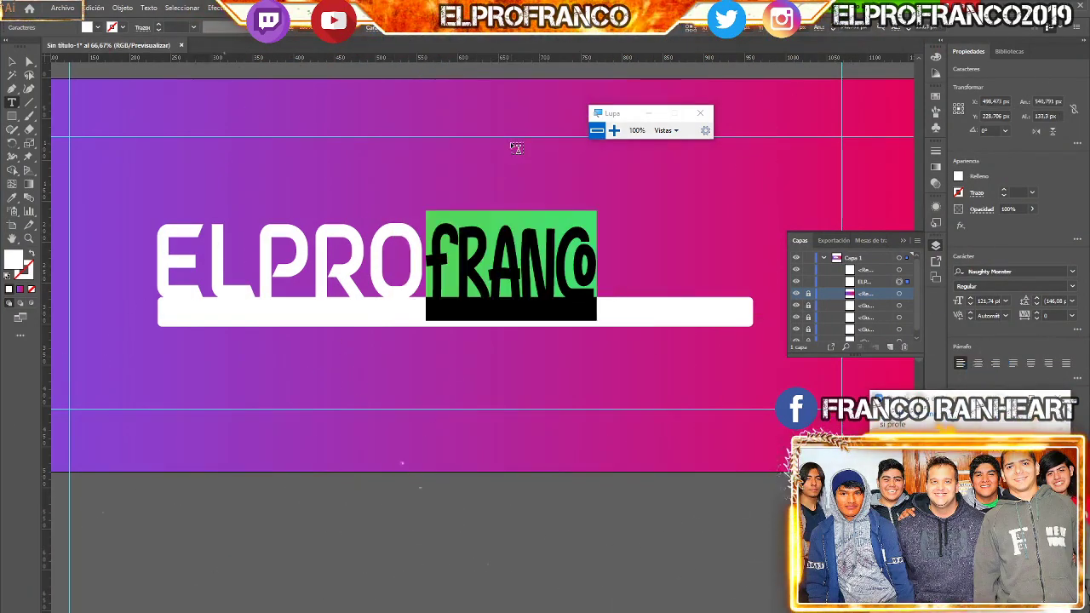
Switch FRANCO to the Black Crayon font instead
click(478, 27)
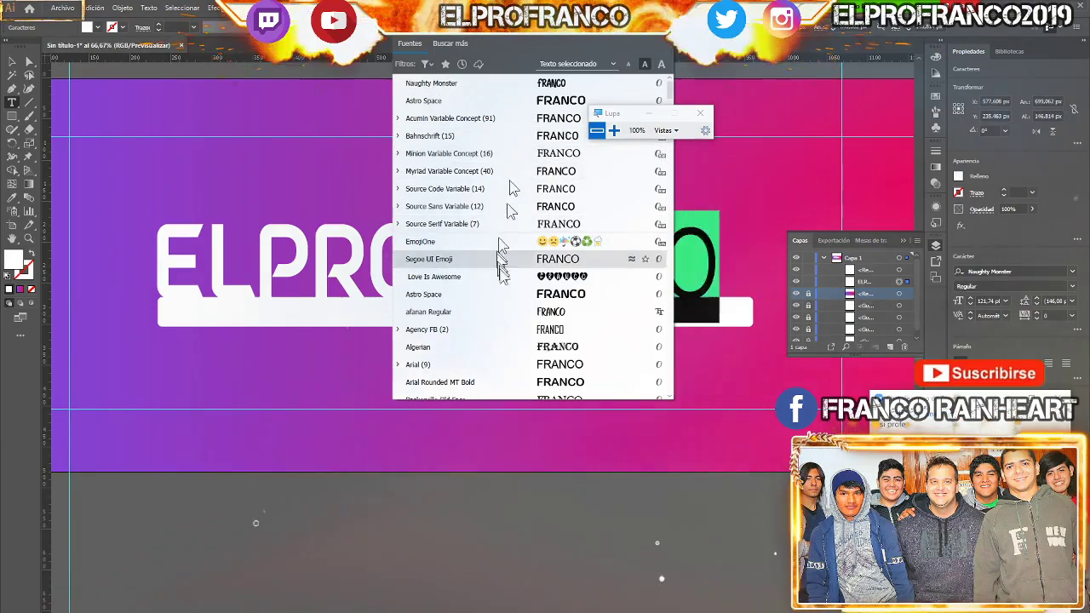
scroll(508, 289, down, 2)
scroll(507, 294, down, 1)
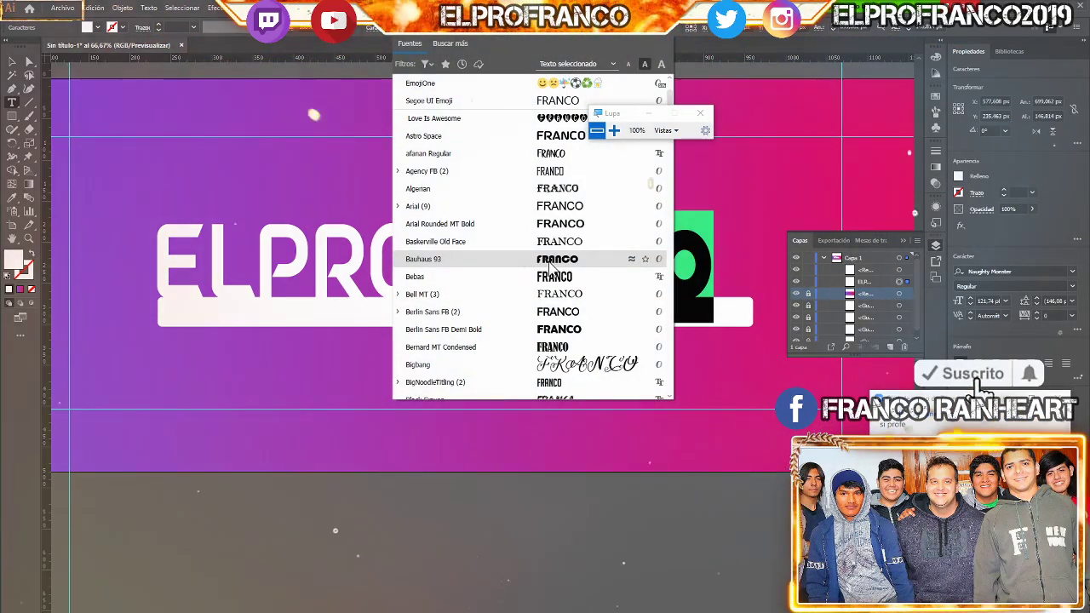
scroll(549, 271, down, 1)
scroll(553, 277, down, 1)
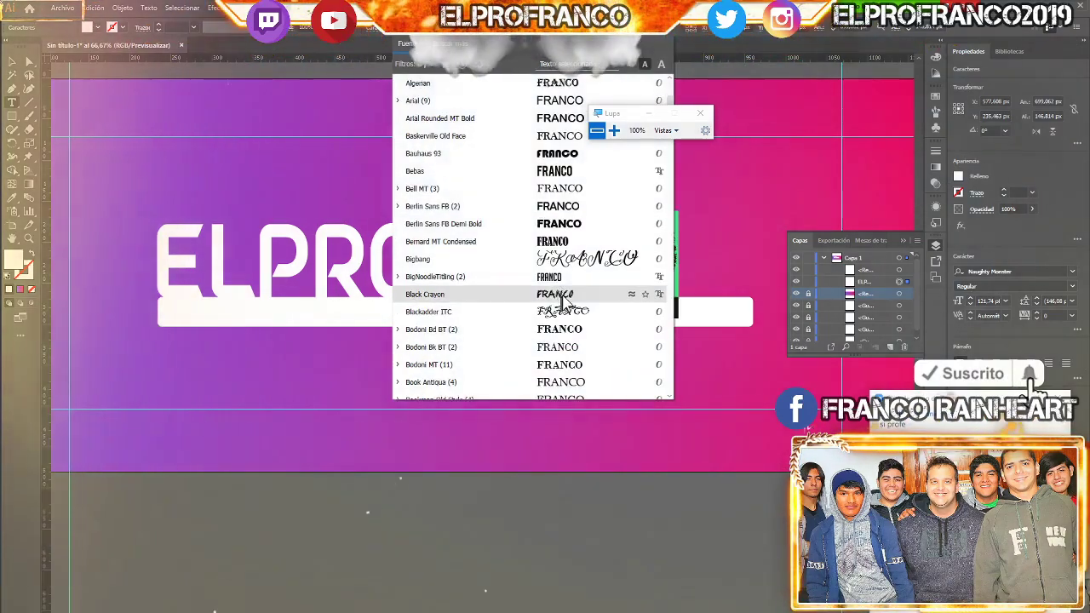
click(554, 294)
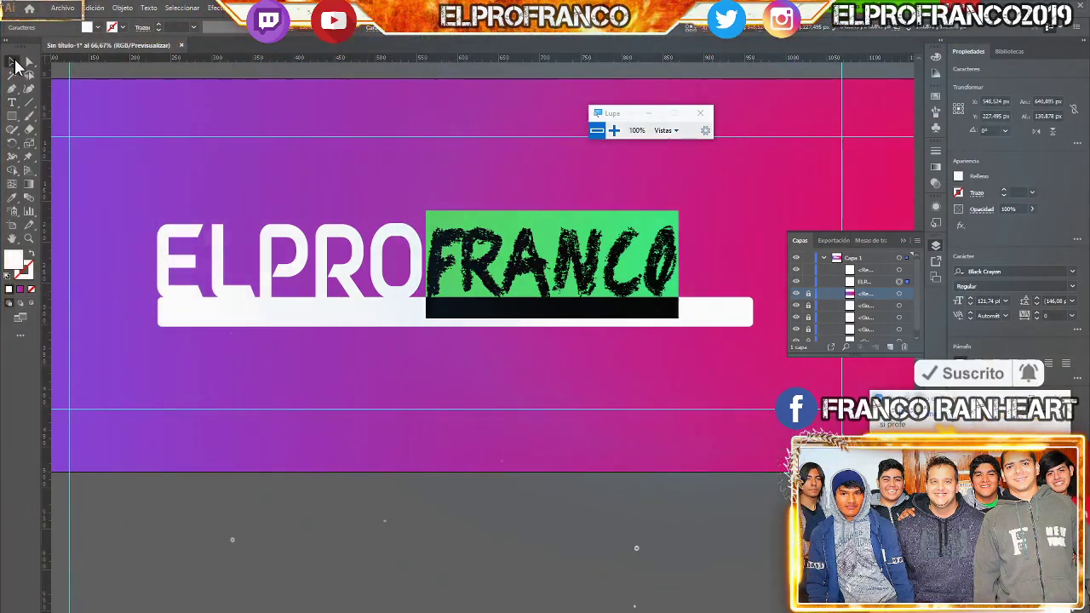
Clear the selection, dismiss the toolbar tip and check the white bar
click(13, 63)
click(218, 378)
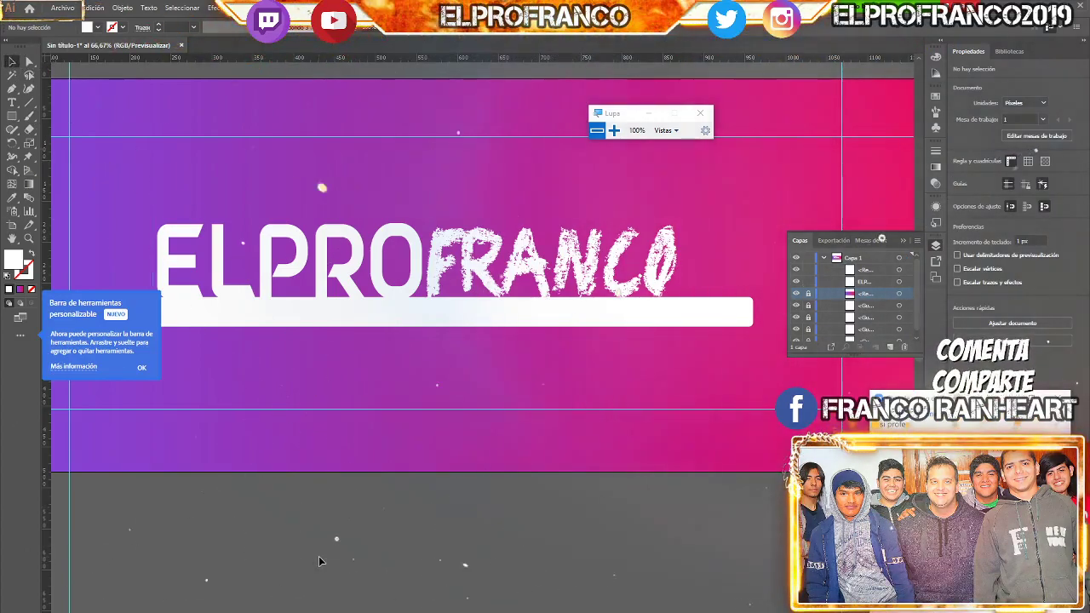
click(141, 370)
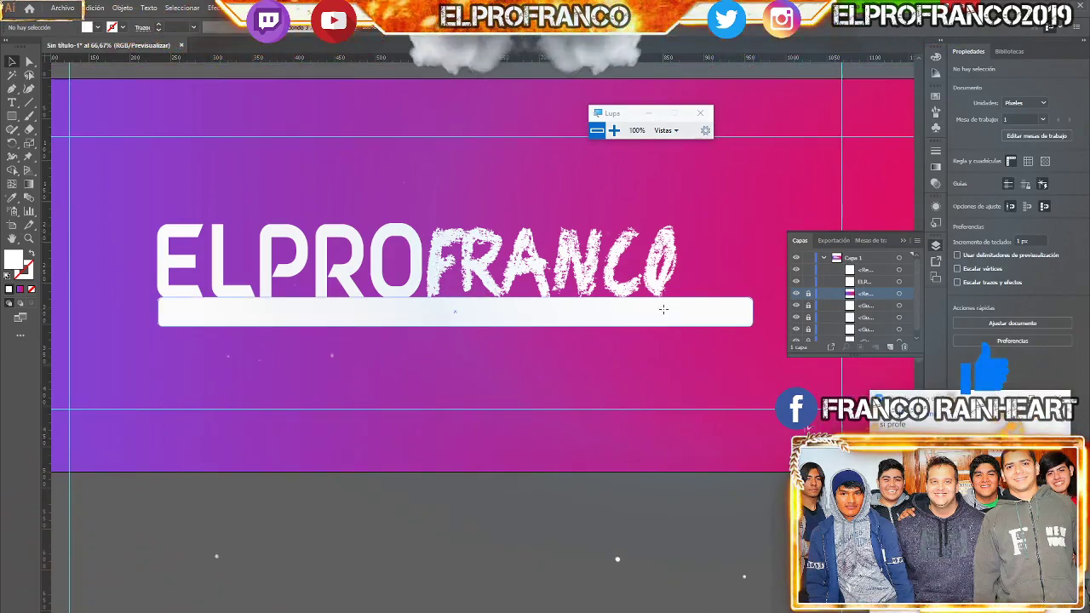
click(664, 311)
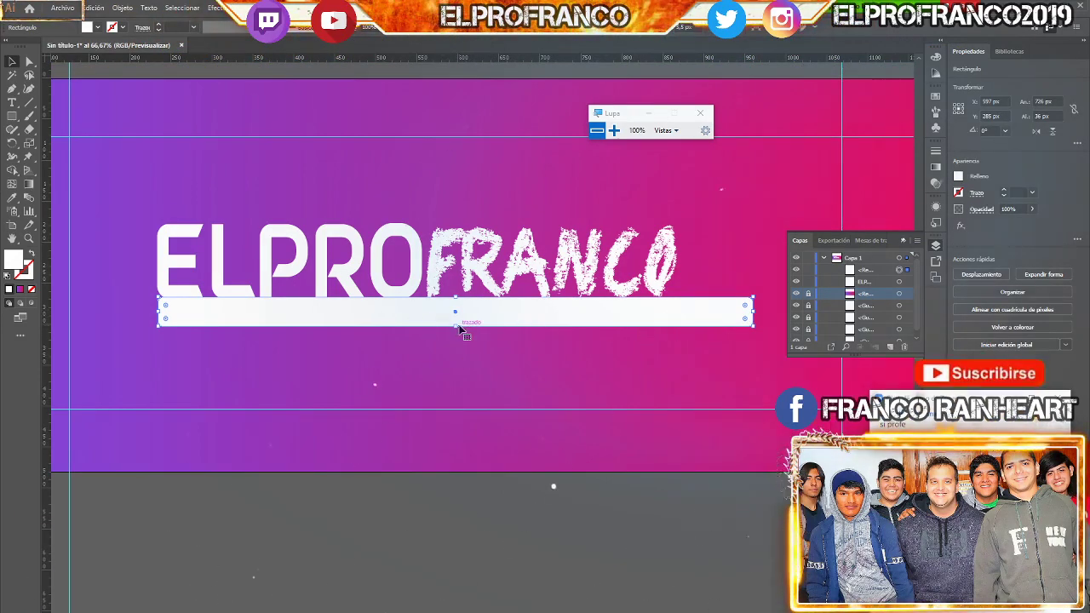
click(276, 349)
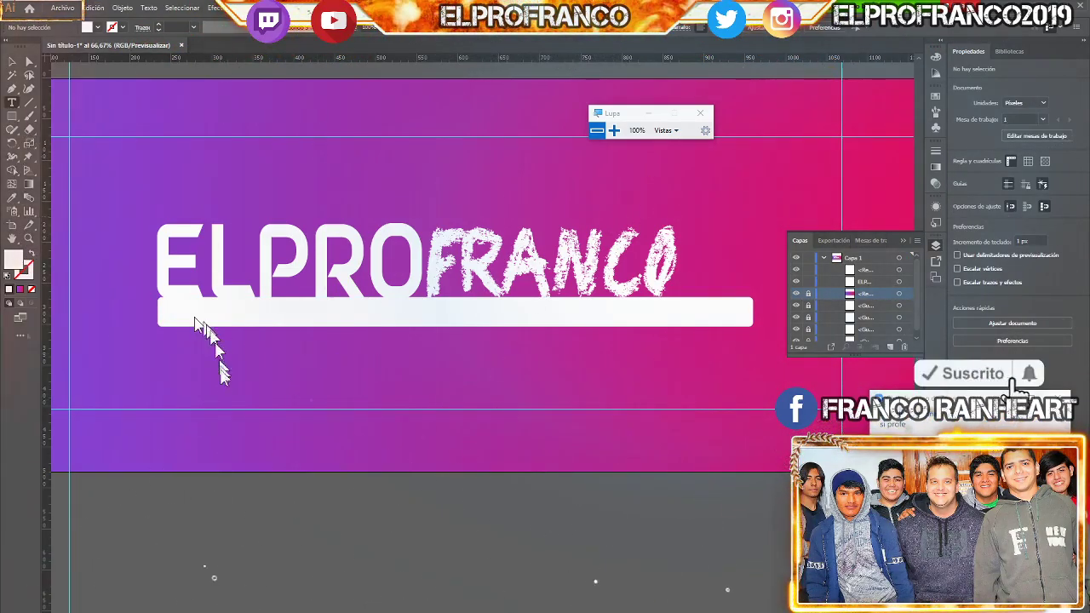
click(218, 373)
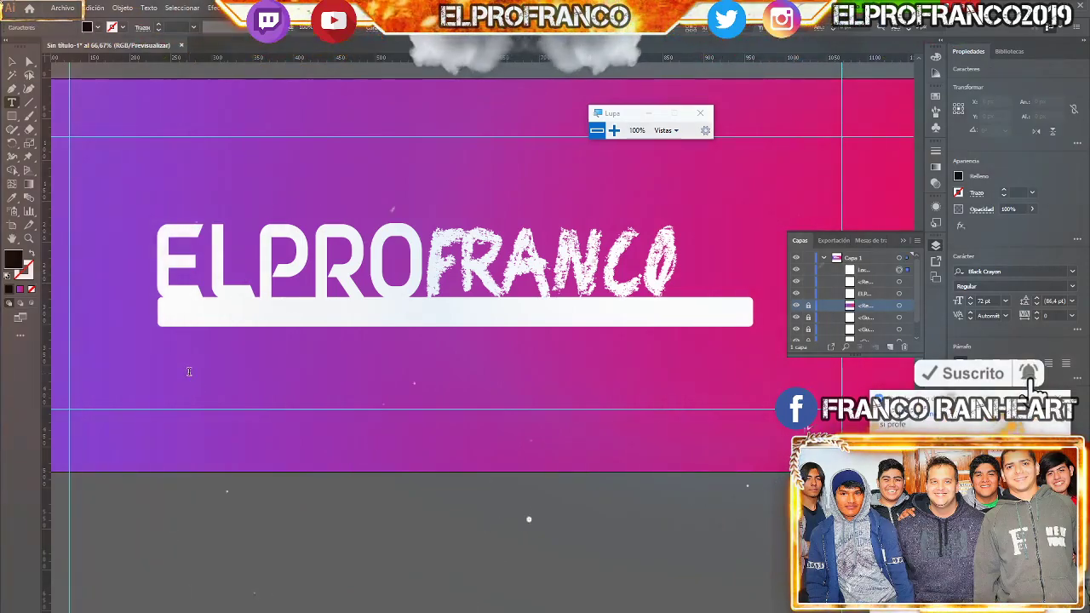
Add an Astro Space OVERWATCH-ALEATORIO line below the white bar, sized 36 pt
click(189, 371)
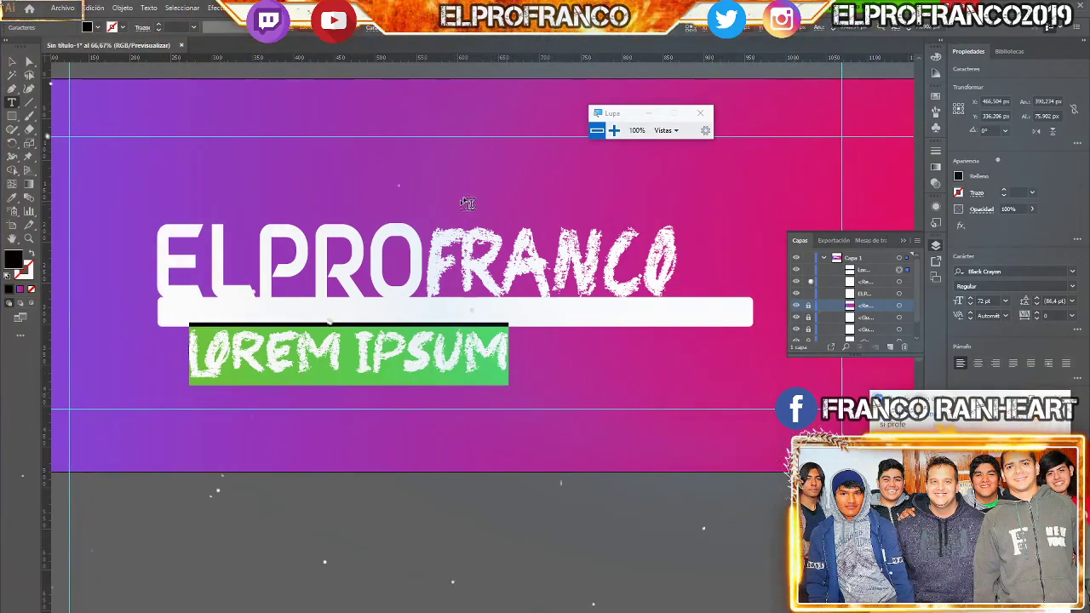
click(478, 34)
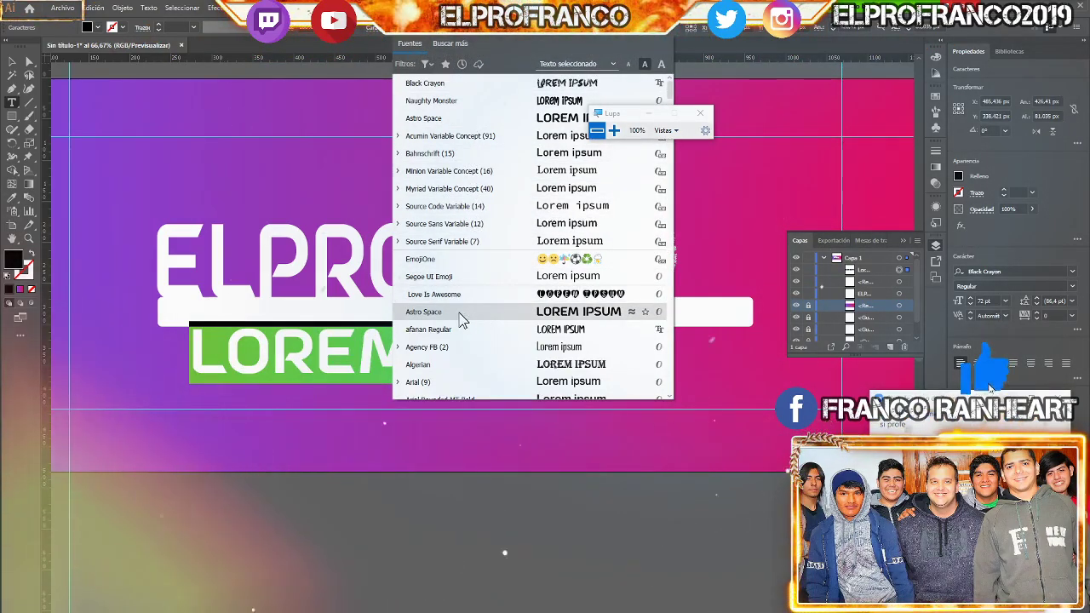
key(Escape)
text(OVERWAT)
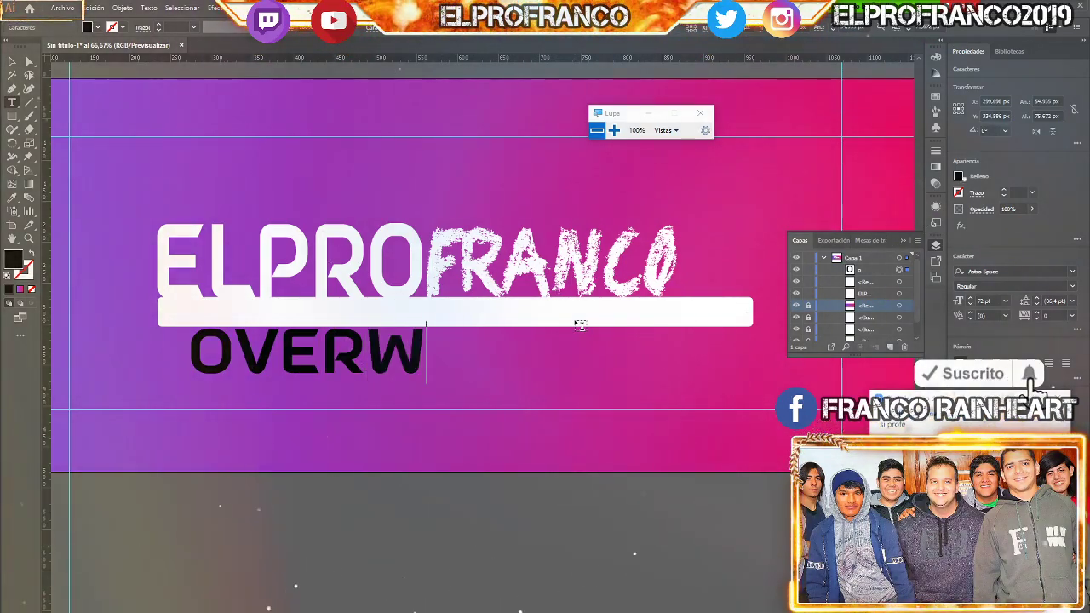
text(CH-ALEATOR)
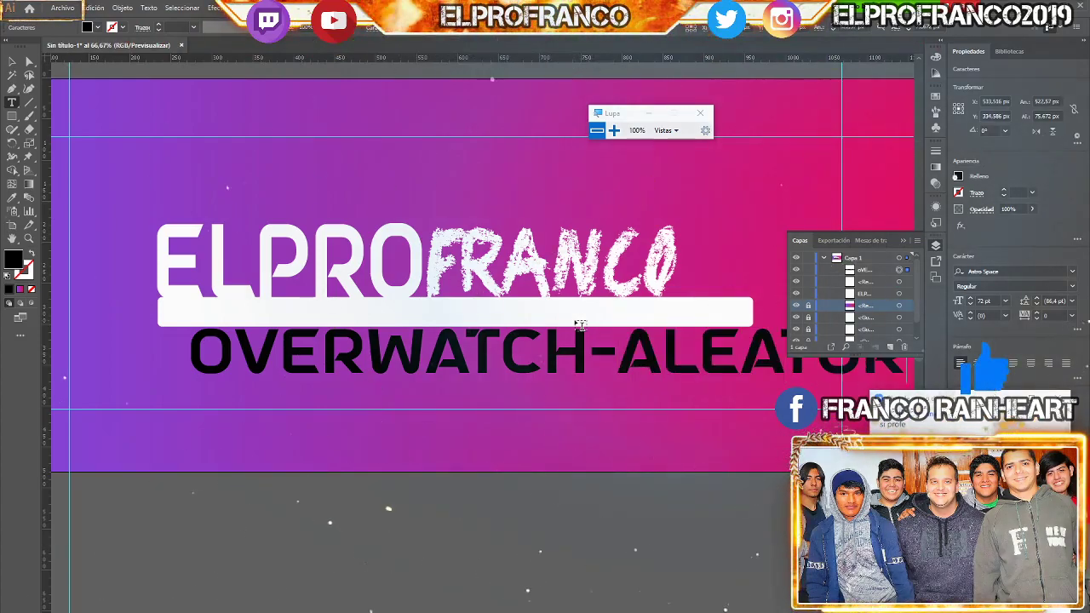
scroll(579, 324, right, 2)
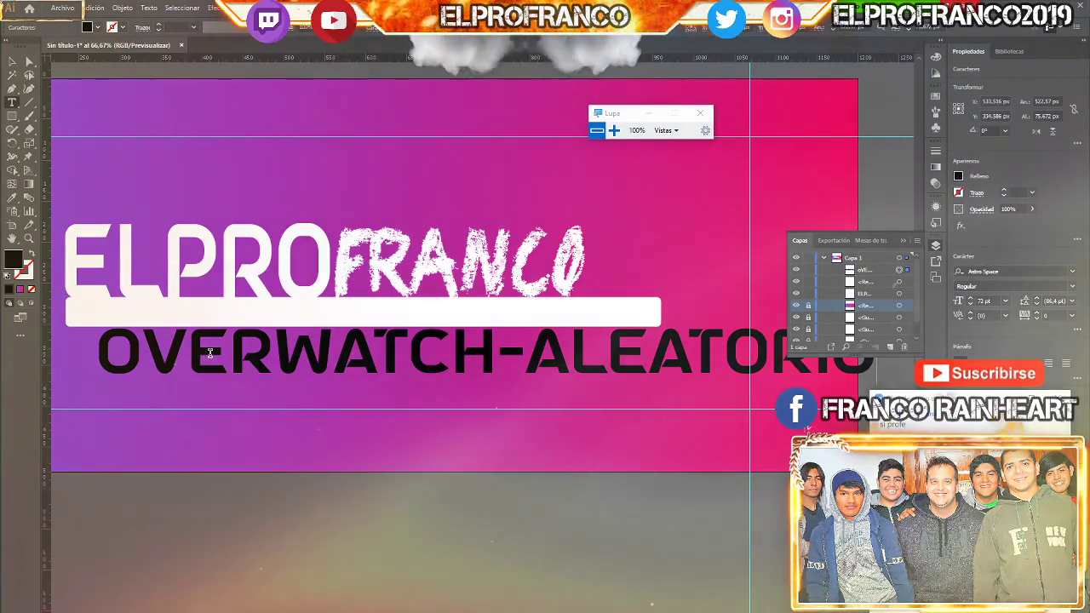
triple_click(209, 352)
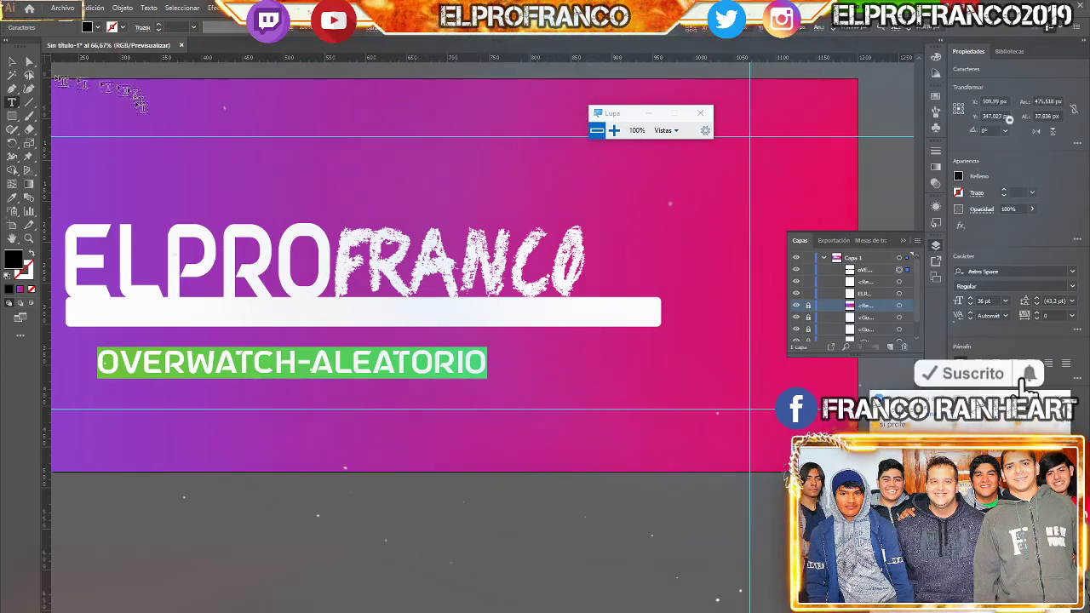
Move the subtitle onto the white bar, shrink it to 30 pt and shift it right
key(Escape)
drag(202, 371, 176, 321)
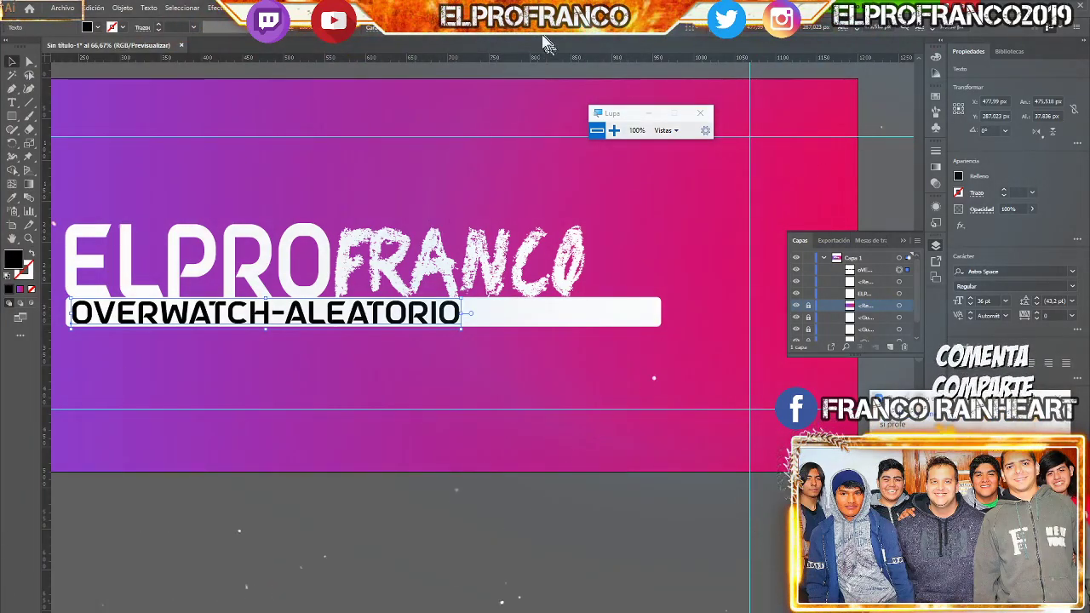
key(ctrl+shift+comma)
key(ctrl+shift+comma)
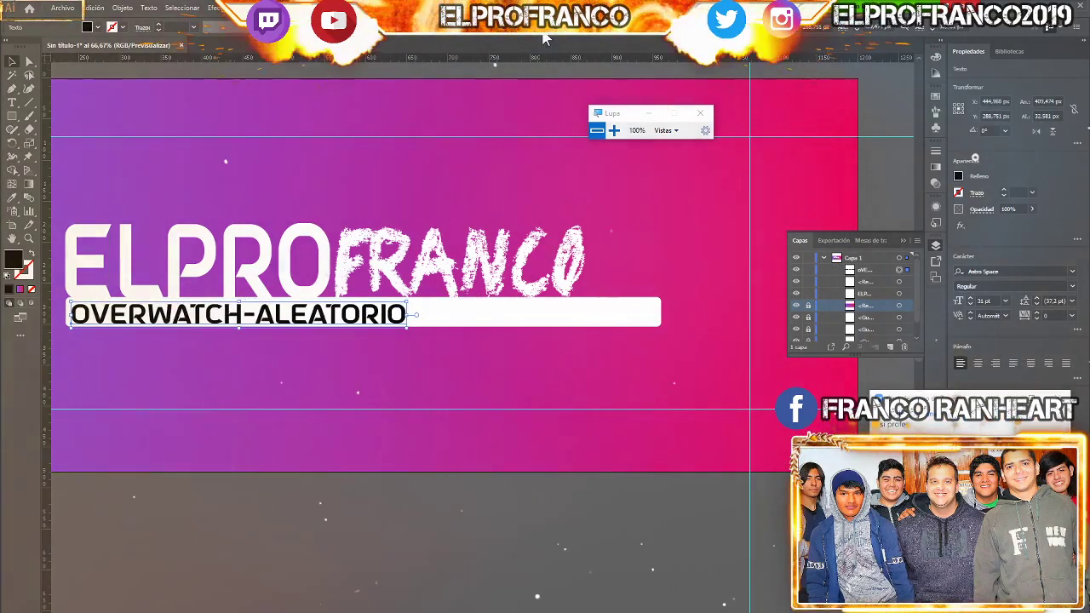
key(ctrl+shift+comma)
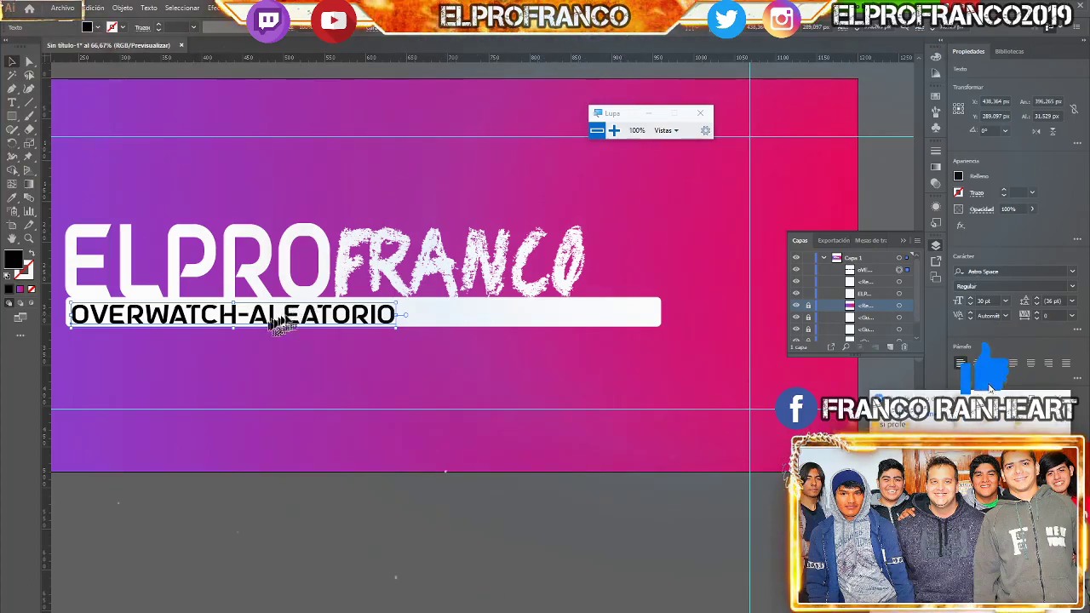
mouse_move(294, 313)
mouse_down()
mouse_move(401, 307)
mouse_move(384, 319)
mouse_up()
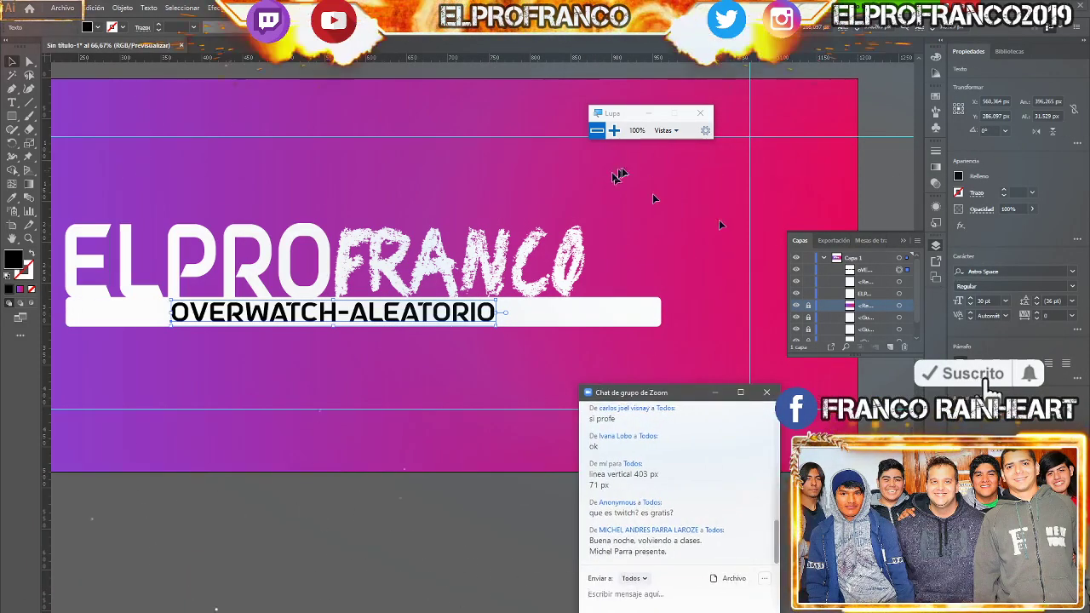
Magnify the screen to 200% and open the Ventana menu's panel list
click(613, 130)
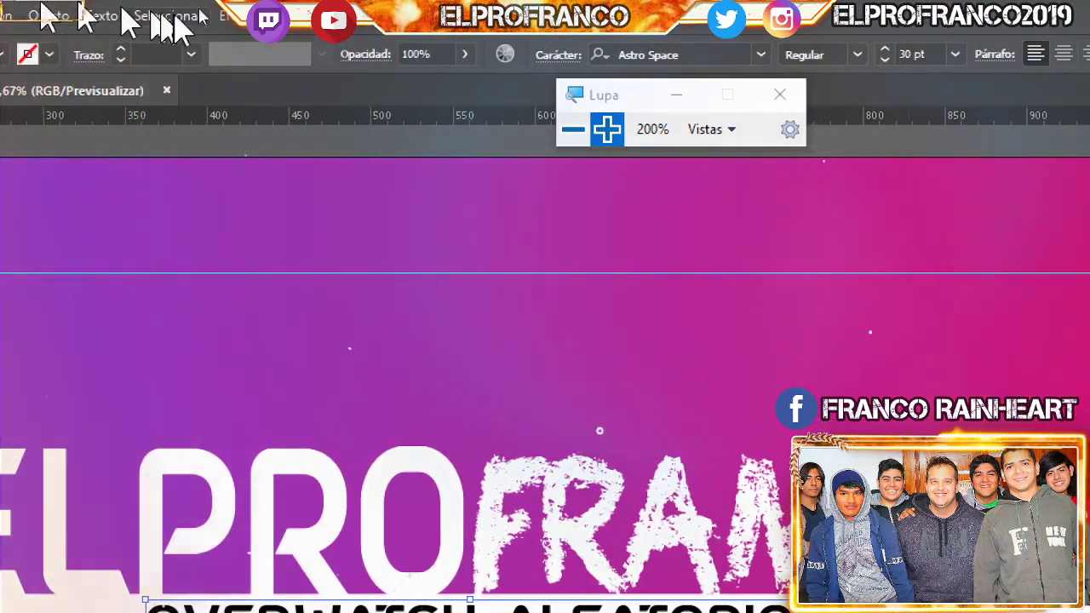
click(271, 17)
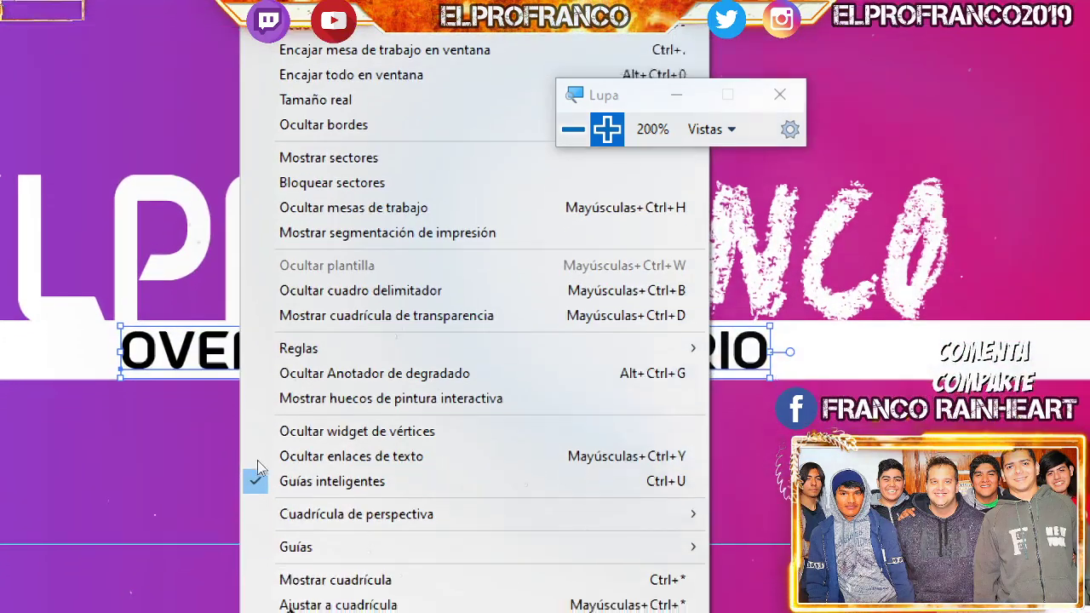
click(304, 407)
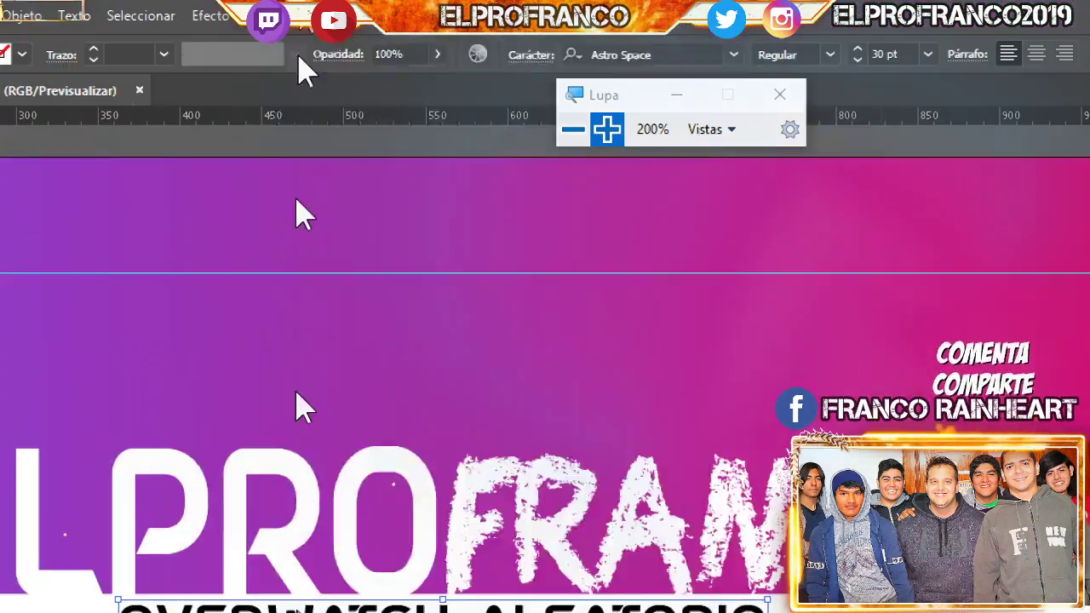
click(349, 15)
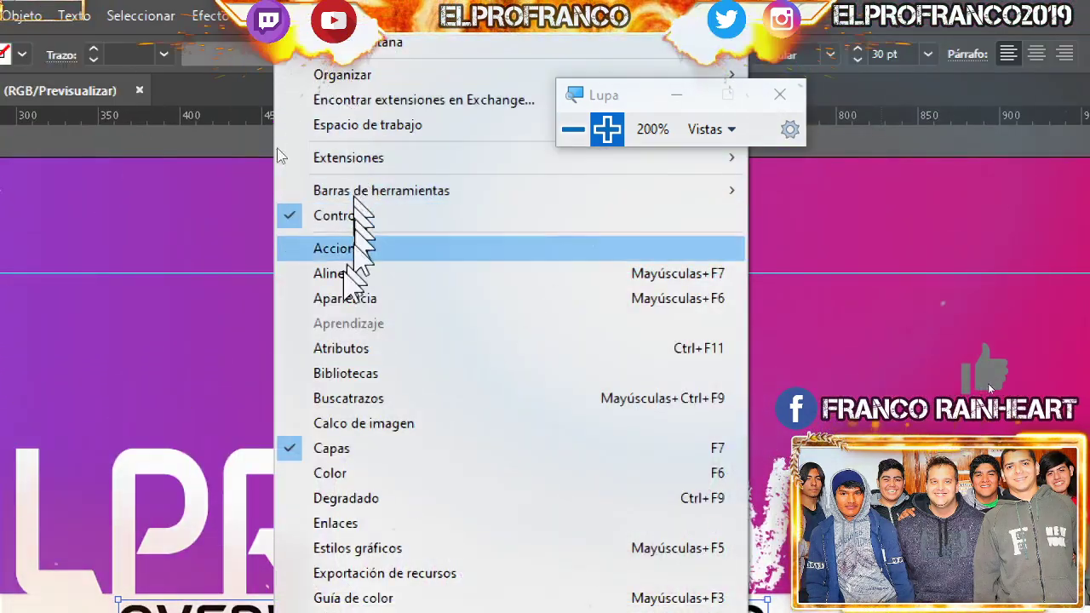
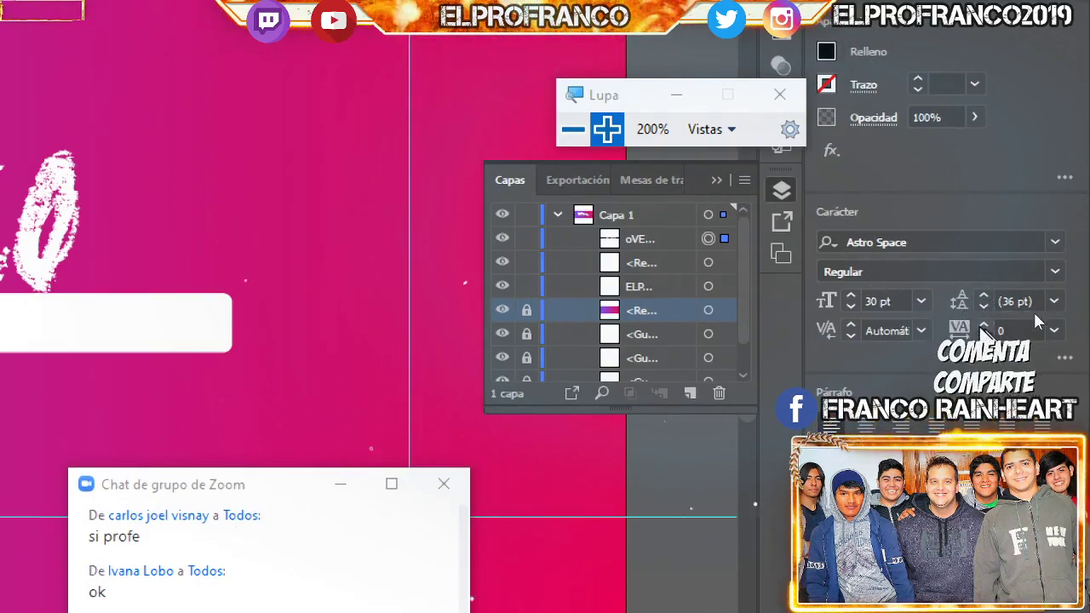
Raise the OVERWATCH-ALEATORIO subtitle's letter tracking to 200
text(8)
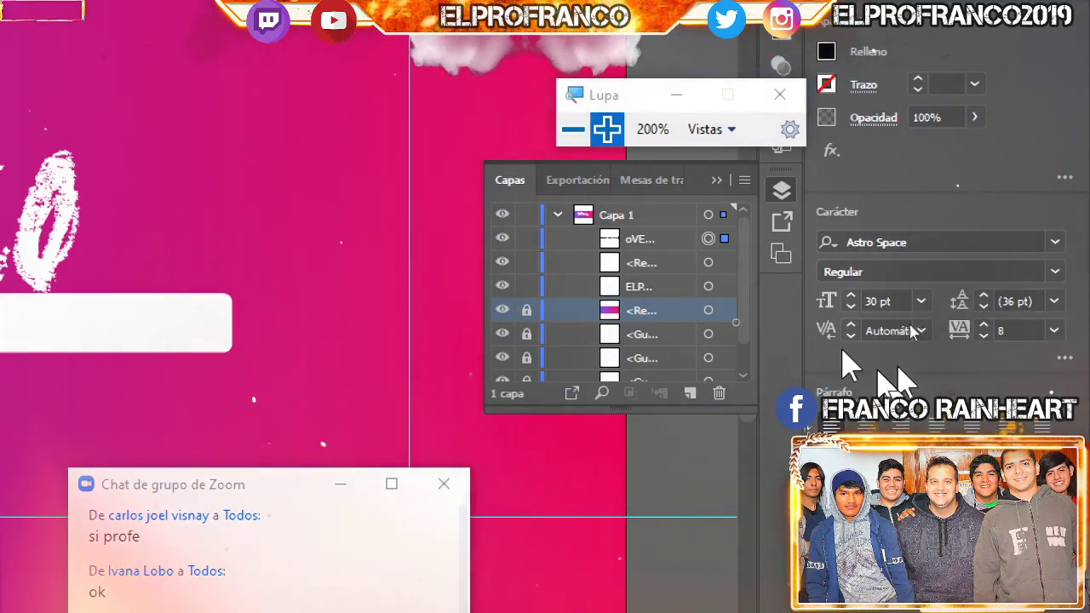
click(572, 129)
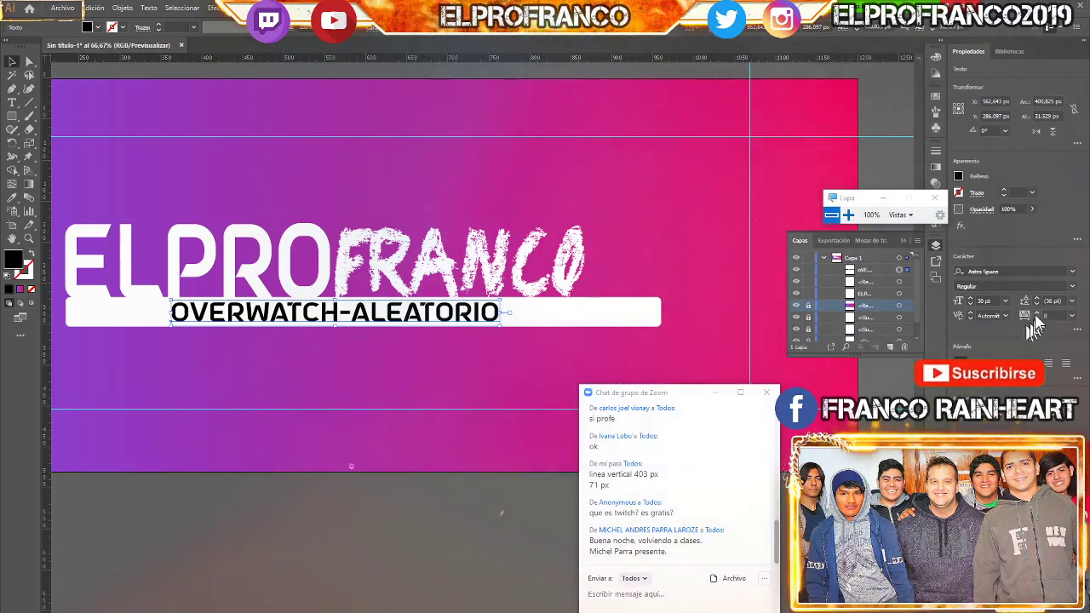
click(1036, 311)
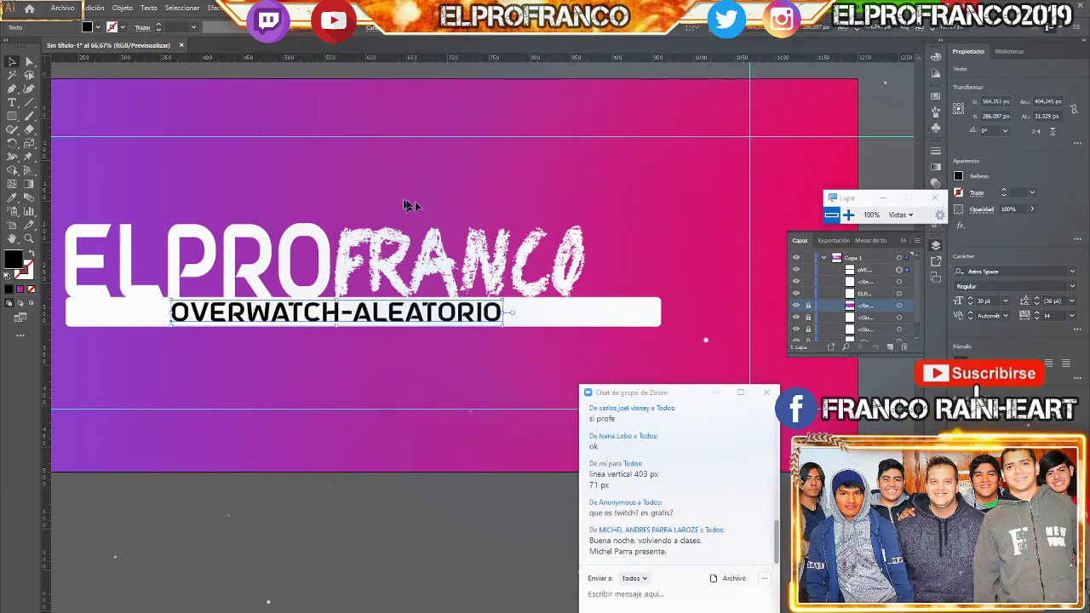
click(1036, 311)
click(1035, 312)
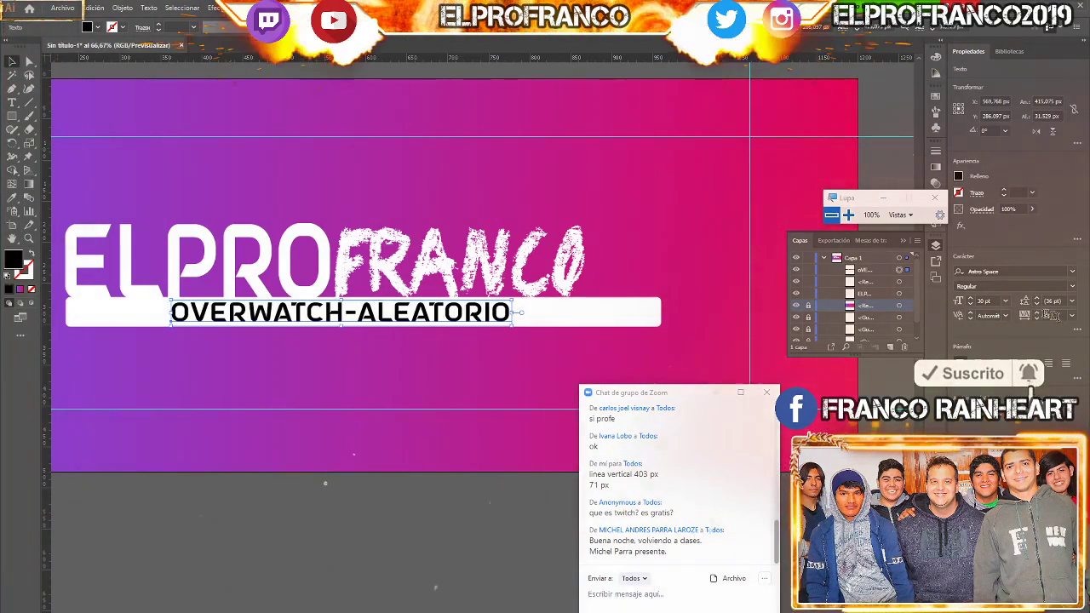
click(1035, 314)
click(1071, 316)
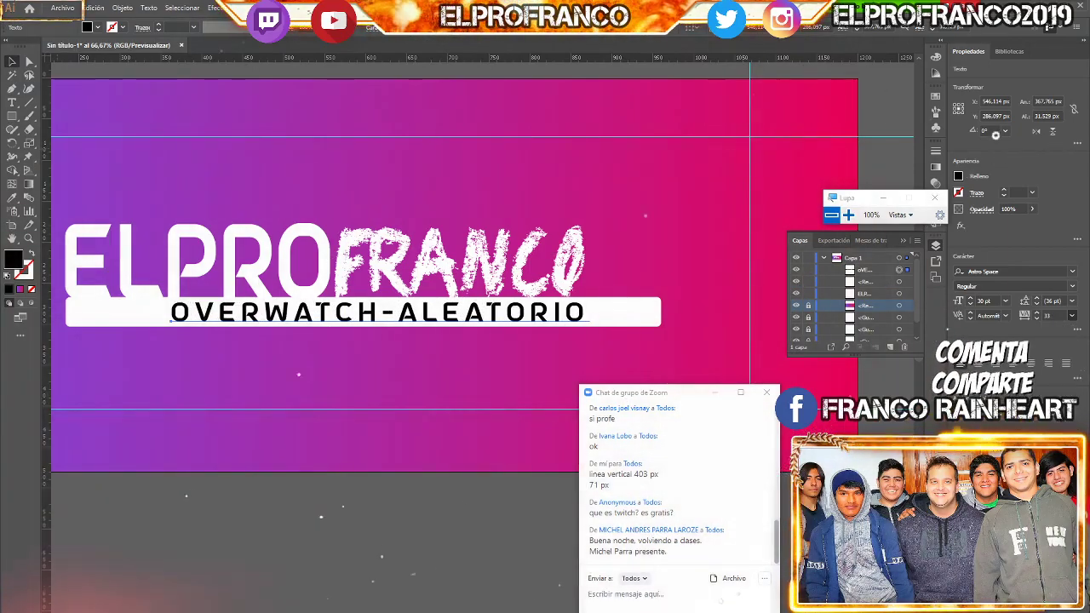
click(1059, 327)
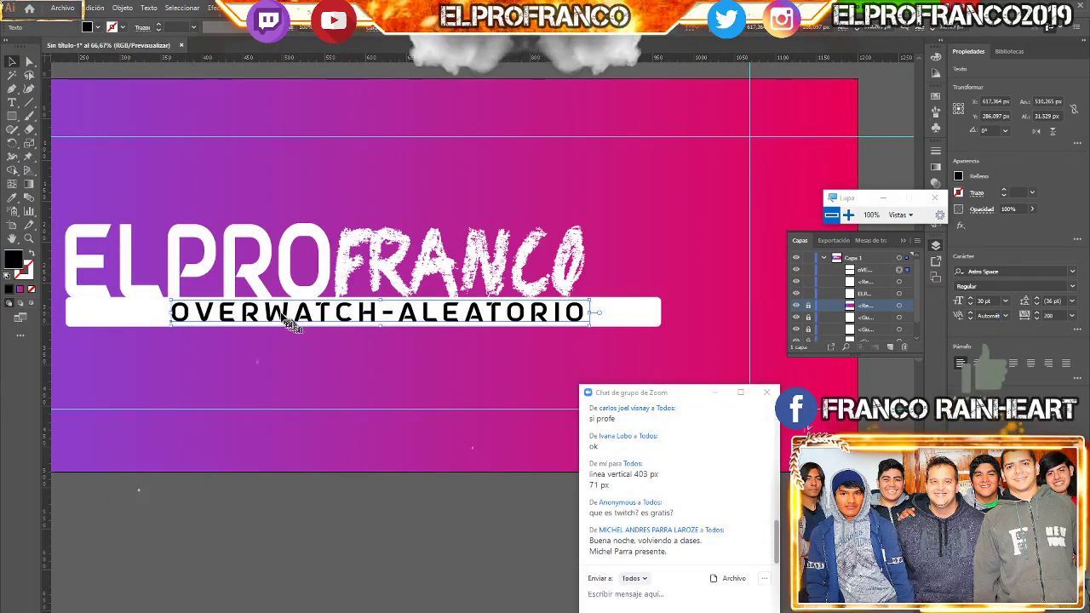
Shift the subtitle left along the white bar and increase its tracking to 400
mouse_move(288, 319)
mouse_down()
mouse_move(180, 317)
mouse_move(189, 323)
mouse_up()
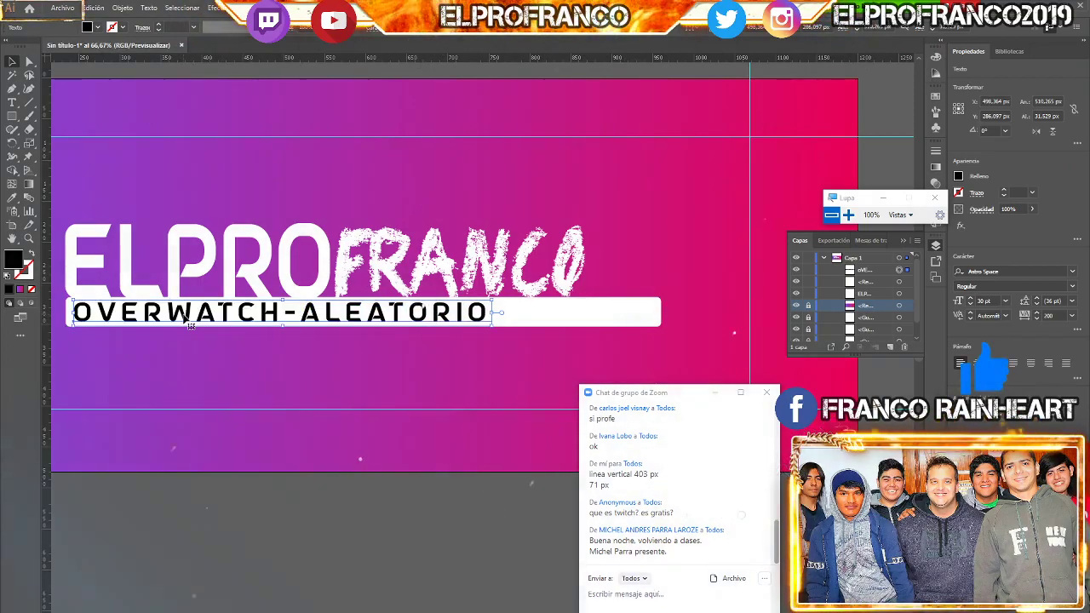
click(1071, 316)
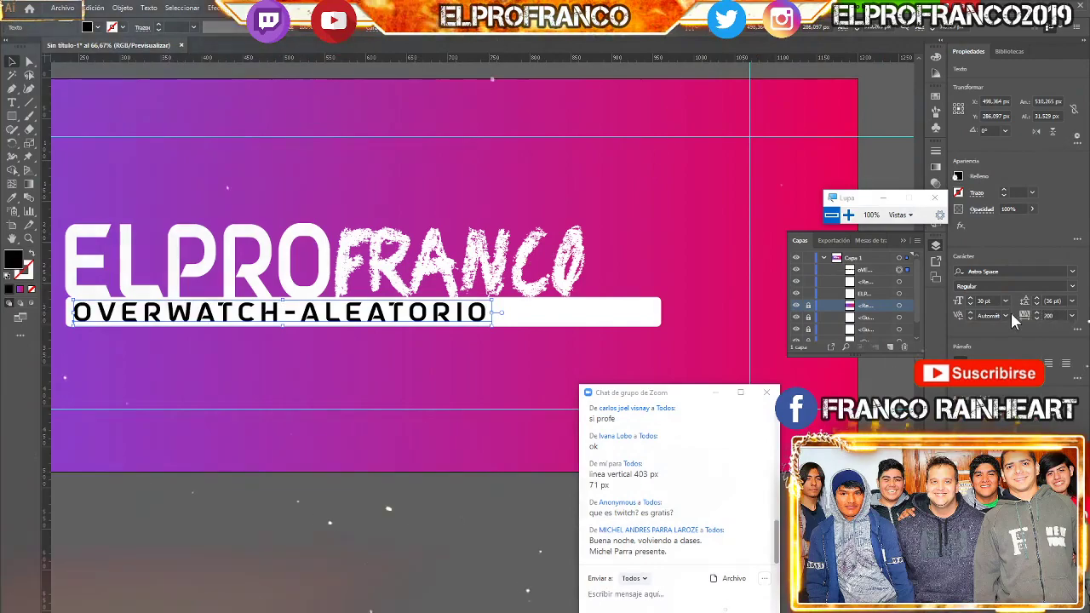
double_click(1056, 314)
text(400)
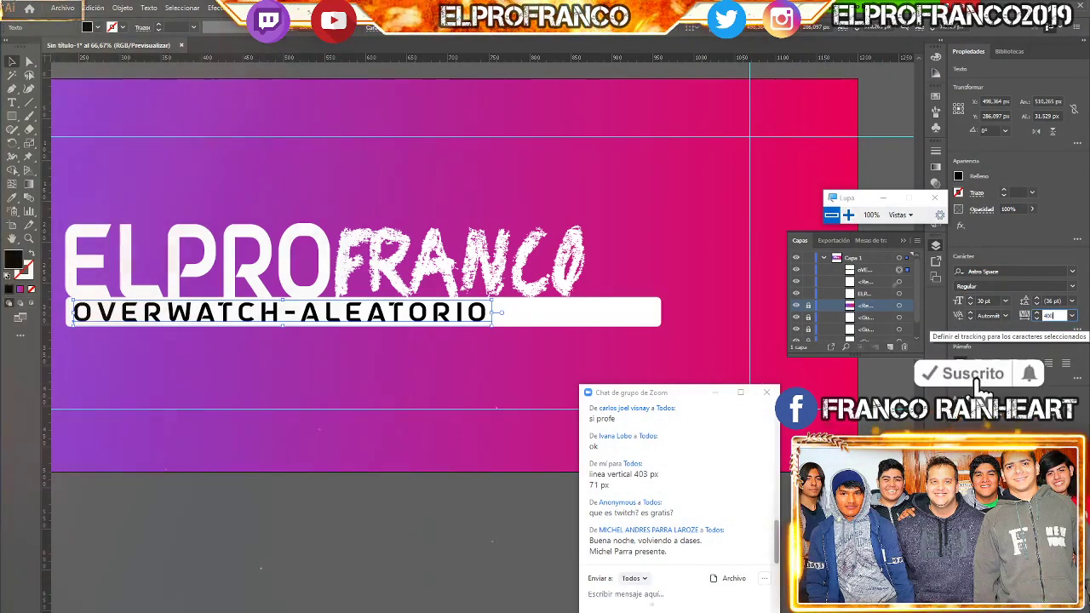
key(Return)
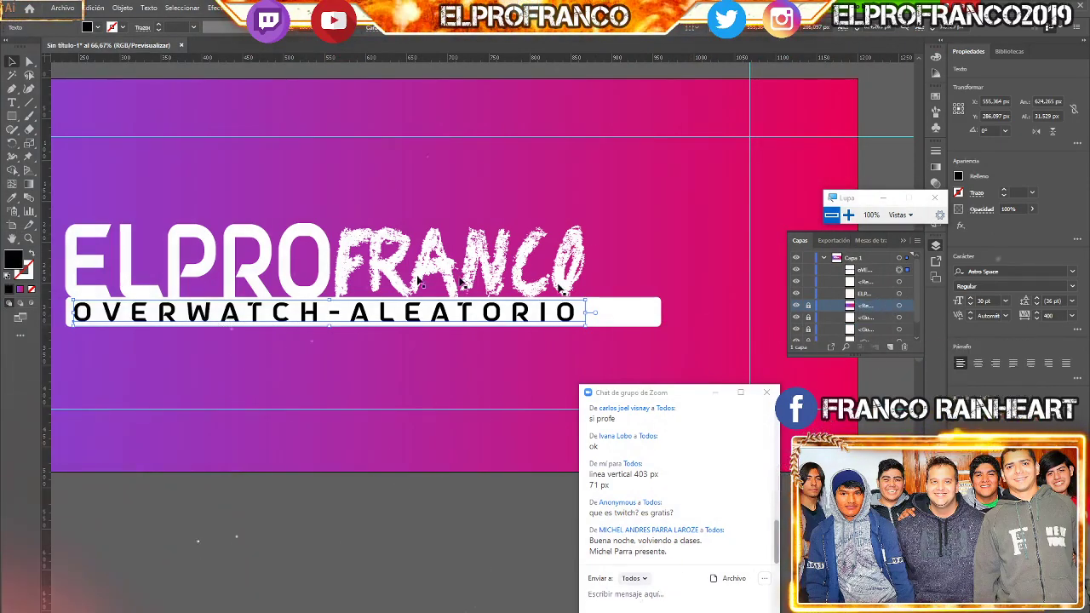
Convert the subtitle to outlines and save the background's purple-pink gradient as a swatch
right_click(205, 319)
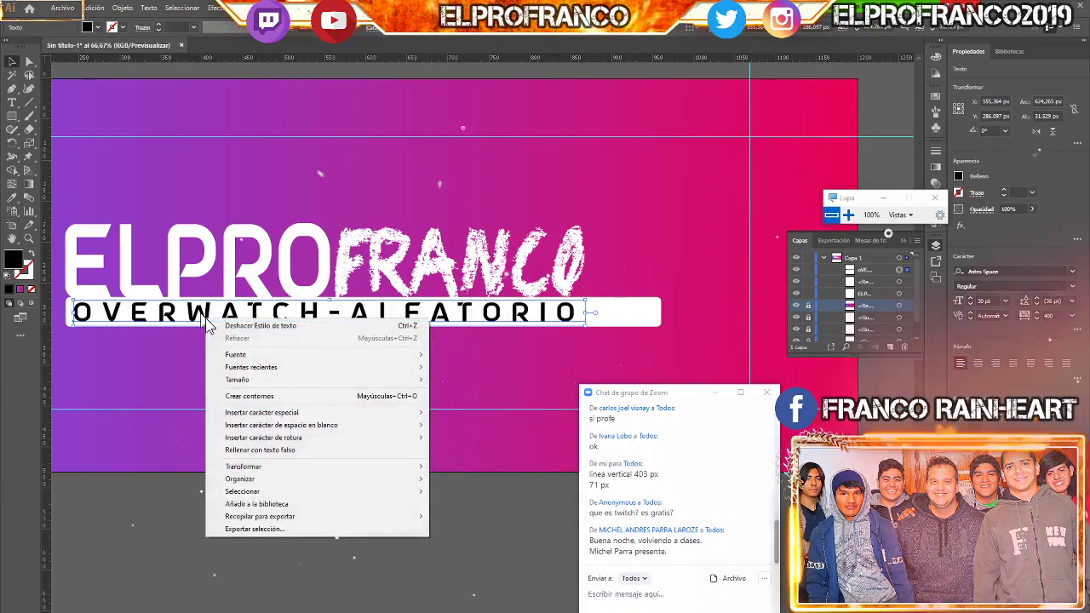
click(292, 400)
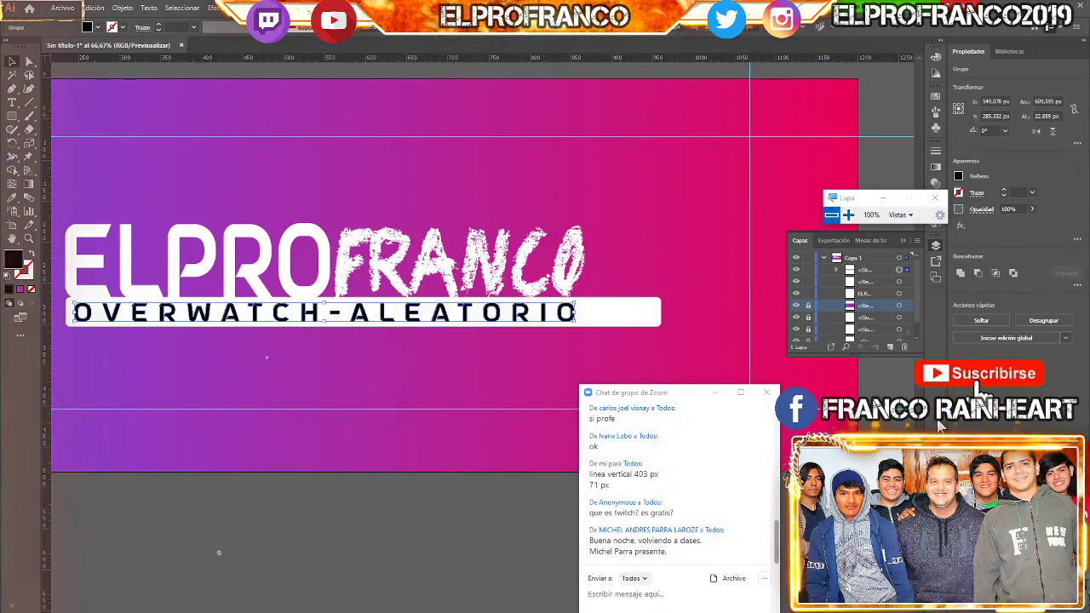
click(898, 305)
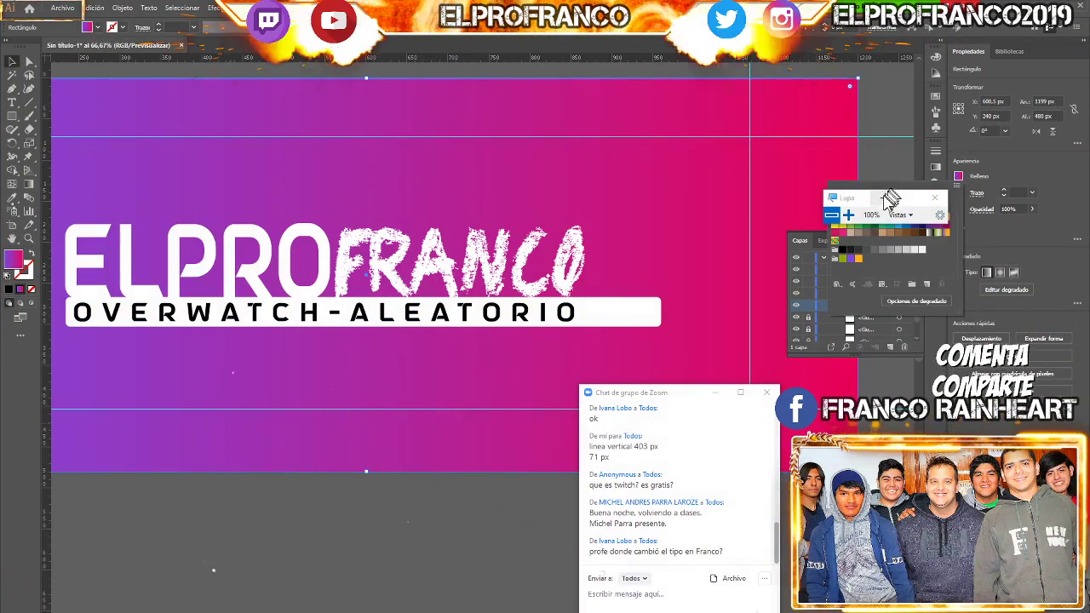
click(959, 176)
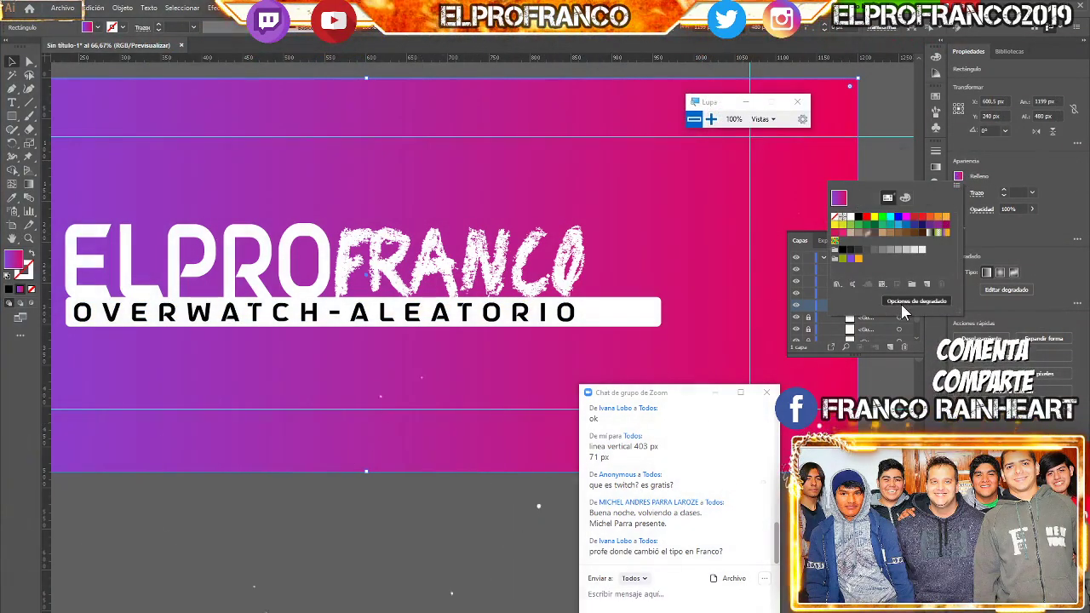
click(904, 197)
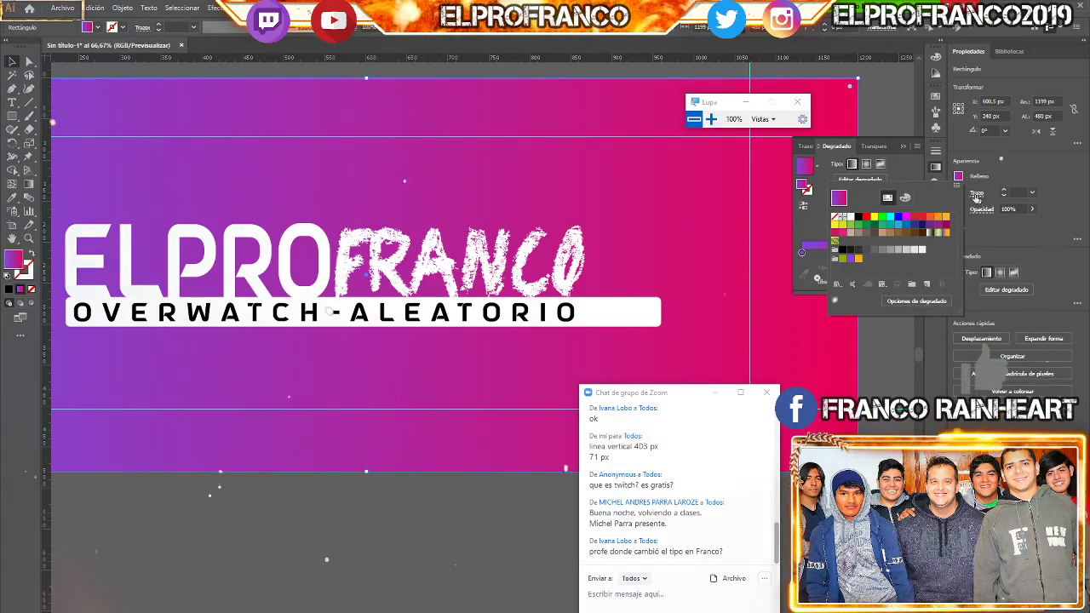
click(813, 220)
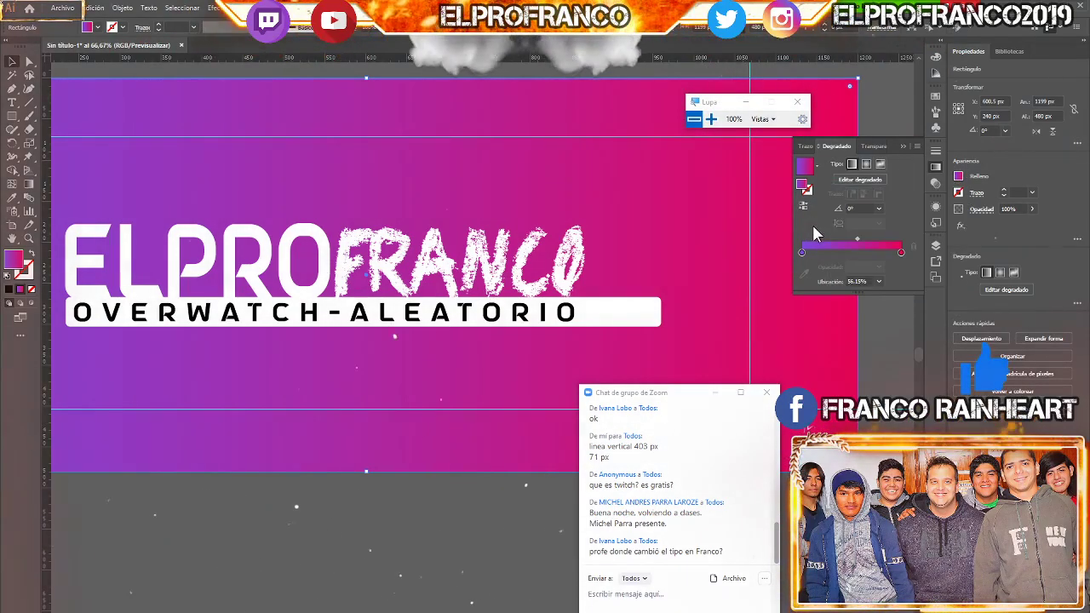
click(815, 170)
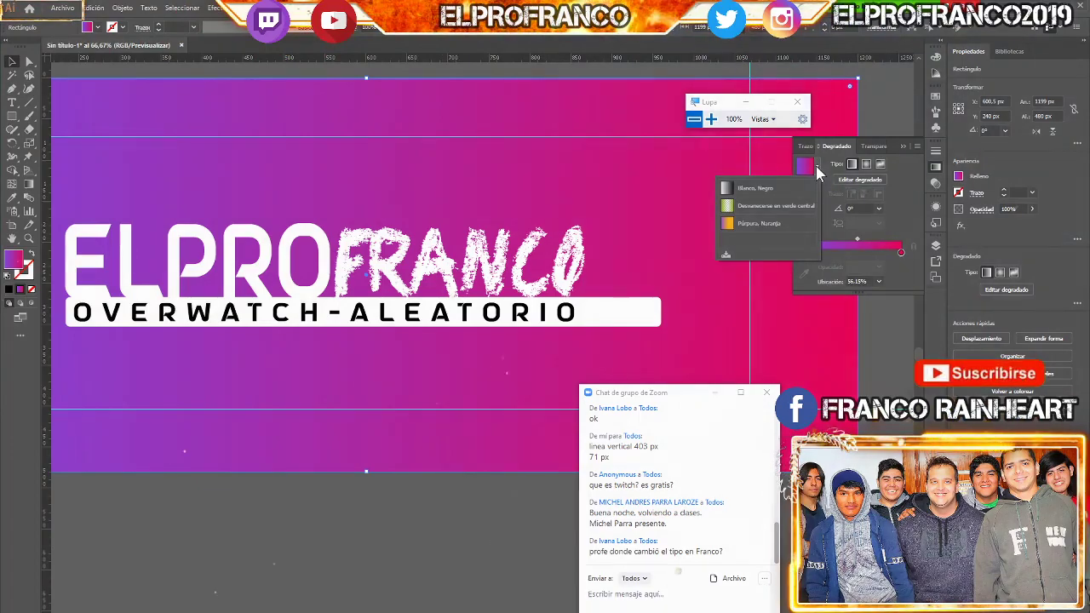
click(729, 258)
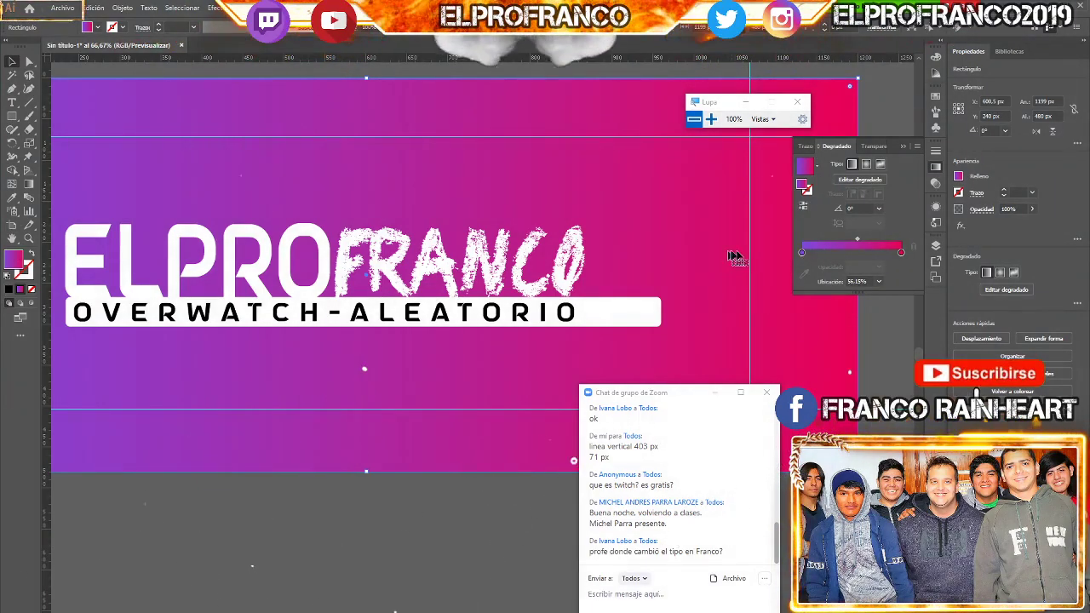
click(904, 148)
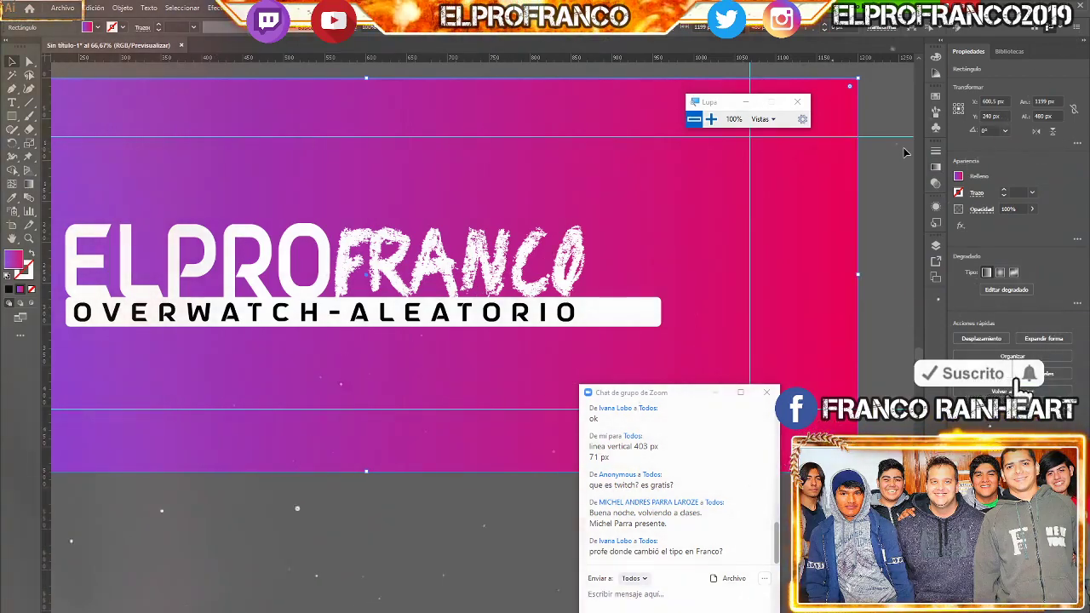
Fill the outlined subtitle with the saved purple-to-pink gradient swatch
click(577, 314)
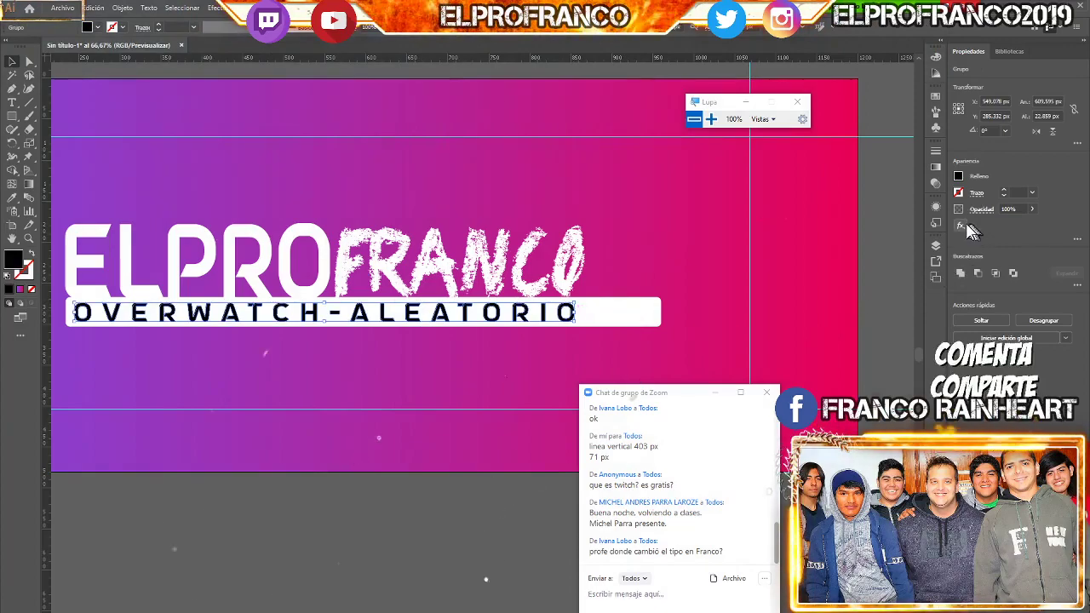
click(959, 177)
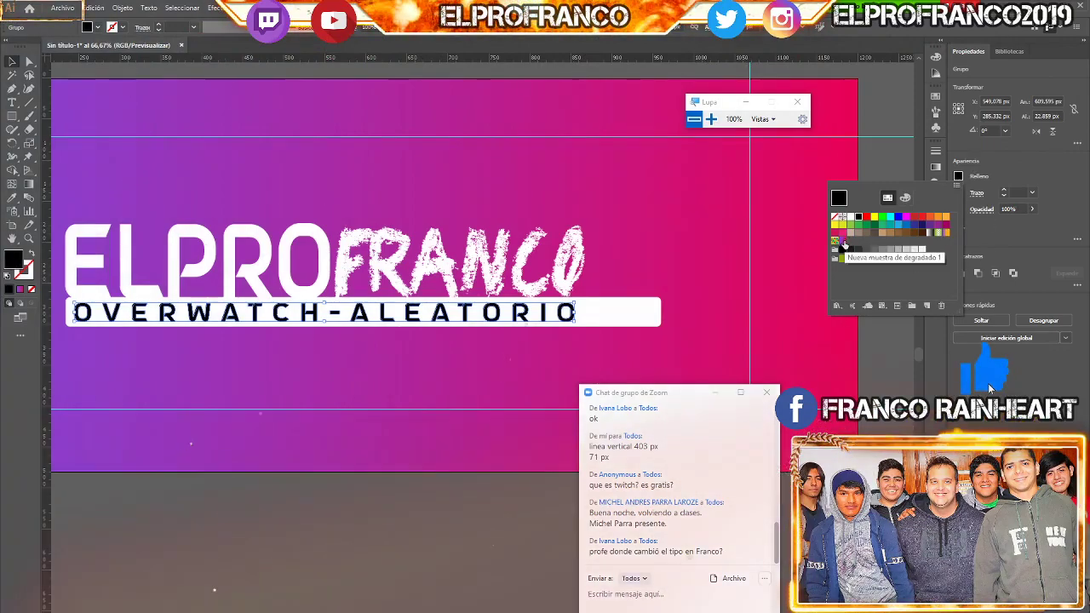
click(843, 244)
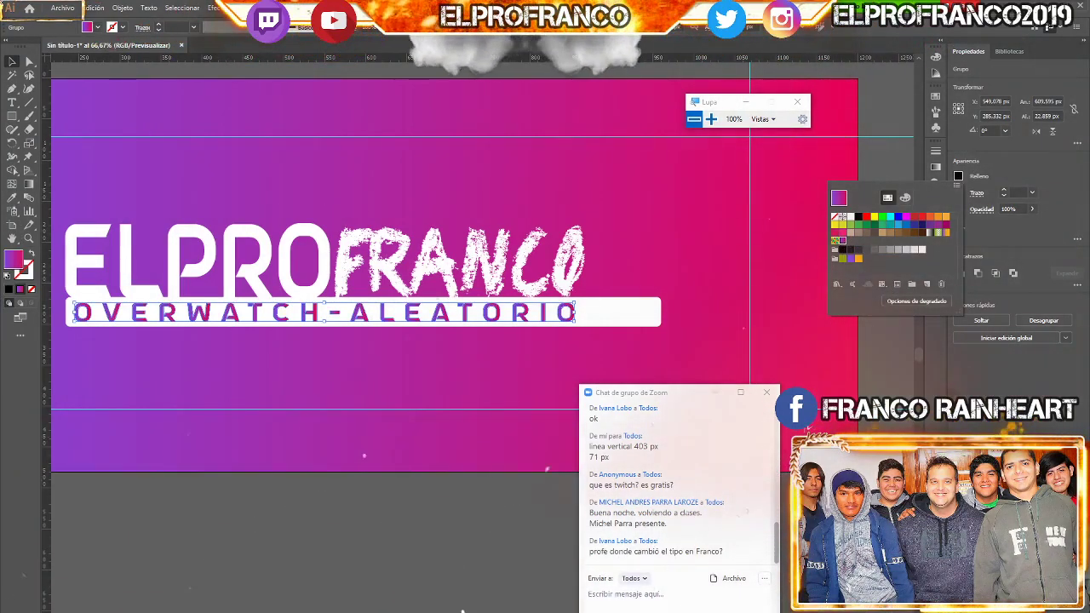
click(208, 554)
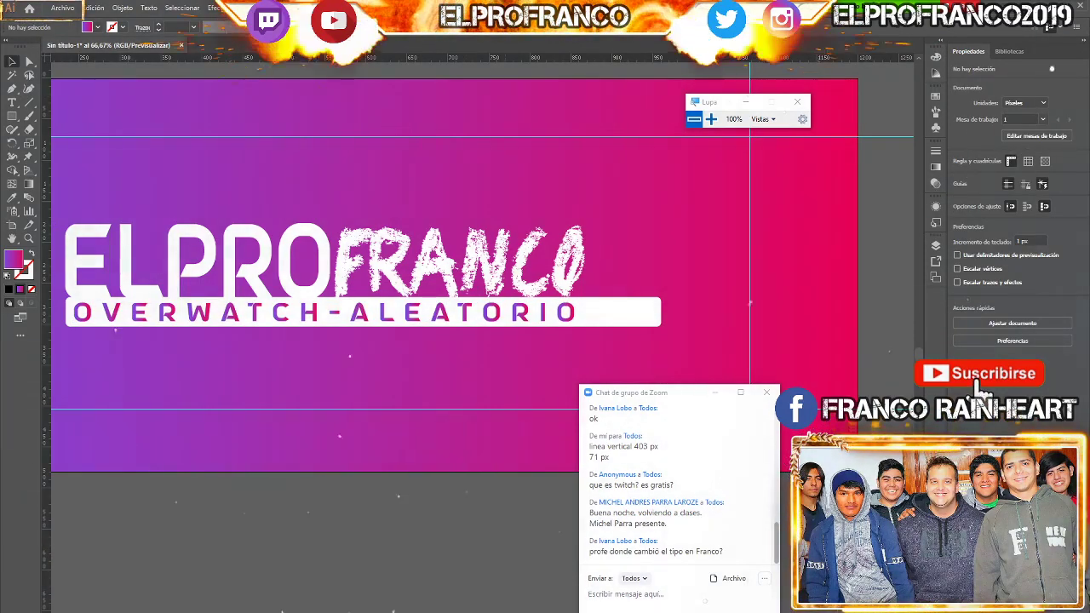
Draw a large rectangle inset within the banner, its edges aligned to the guides
scroll(514, 527, left, 3)
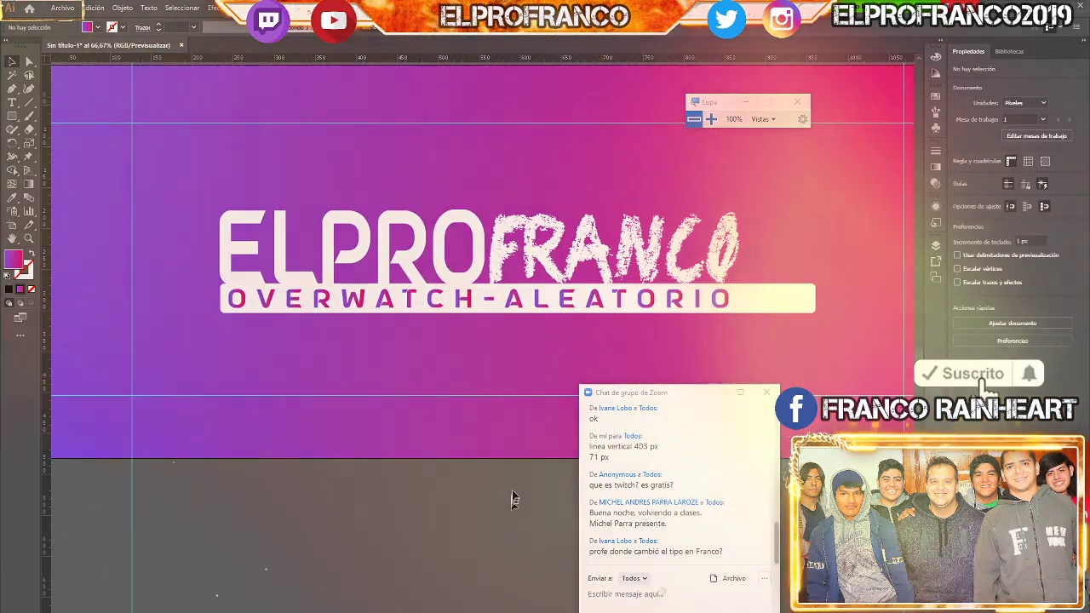
scroll(511, 486, up, 1)
scroll(511, 486, right, 1)
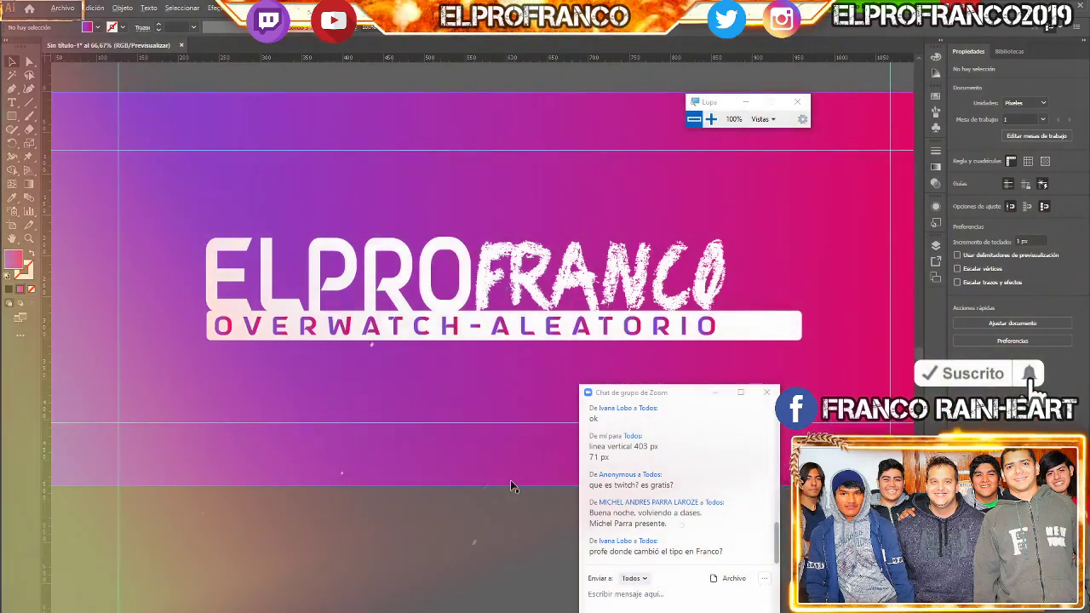
scroll(511, 484, down, 1)
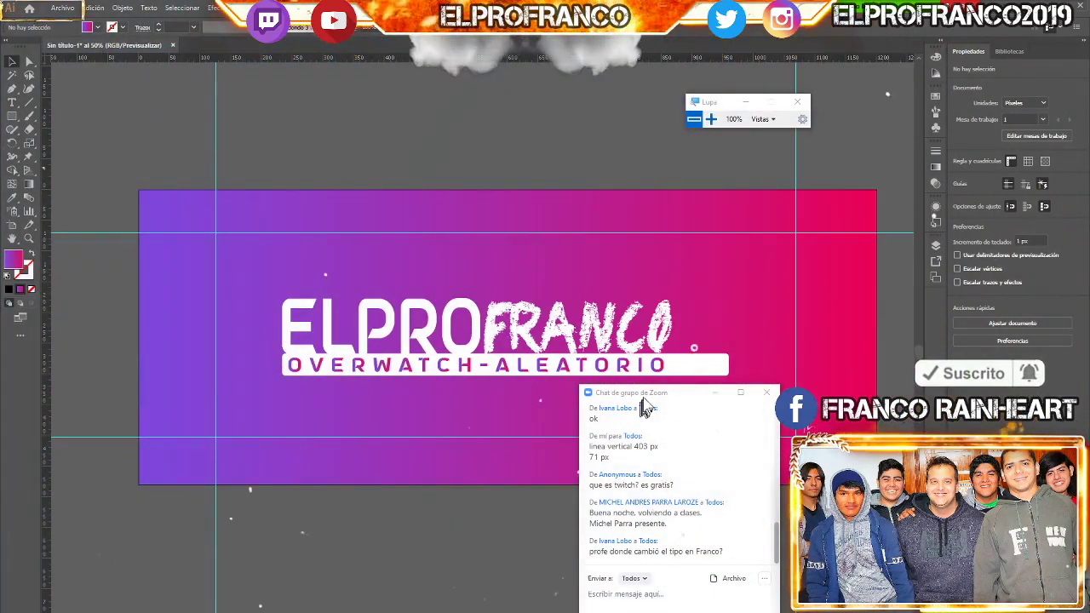
drag(645, 400, 796, 417)
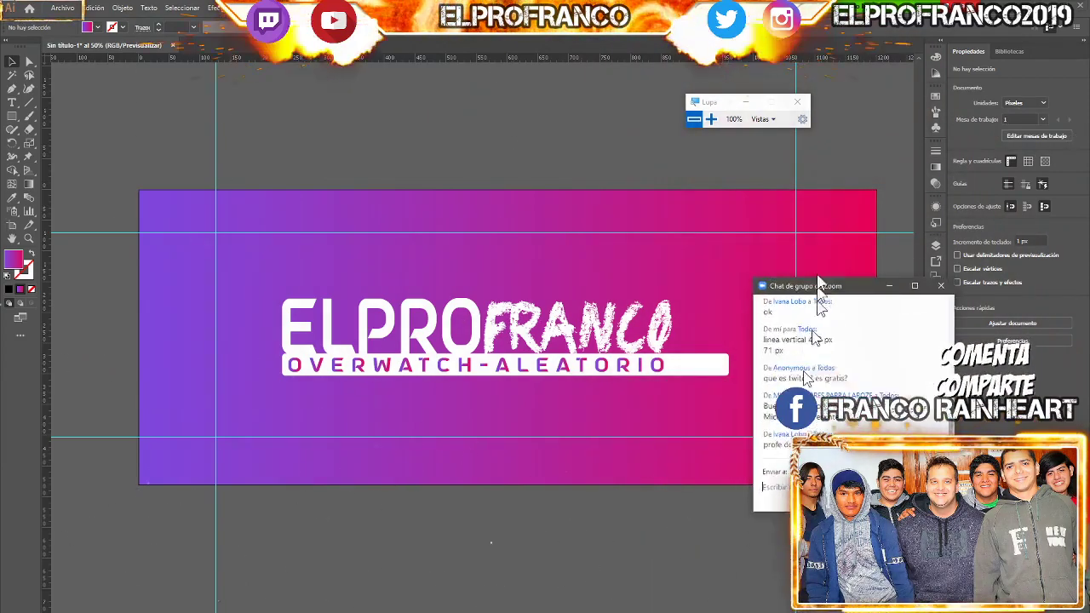
drag(796, 409, 840, 443)
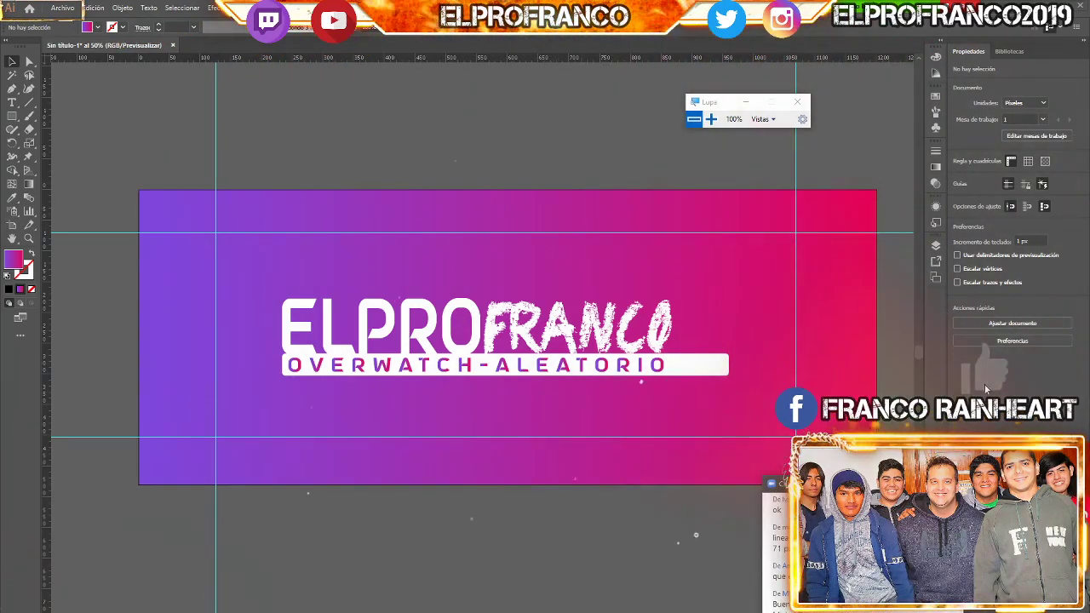
drag(817, 483, 813, 444)
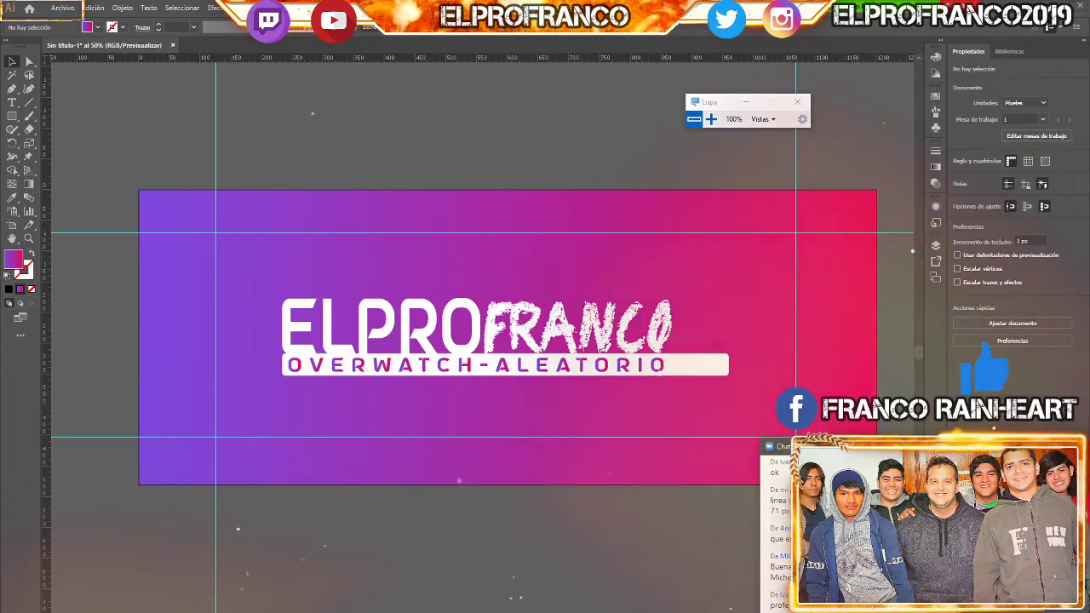
click(13, 117)
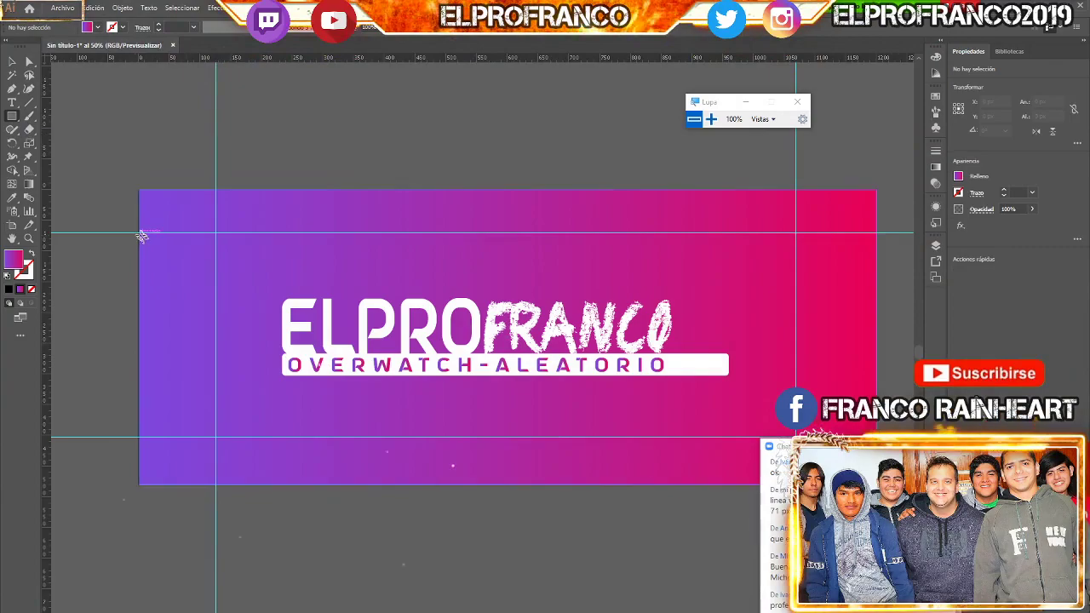
mouse_move(152, 302)
mouse_down()
mouse_move(811, 437)
mouse_move(871, 437)
mouse_up()
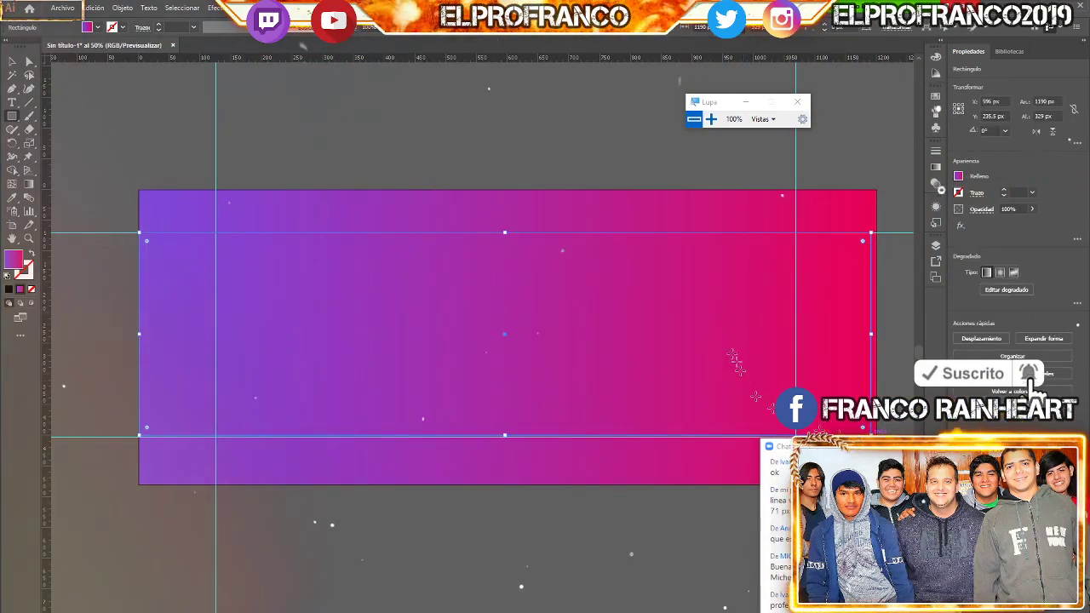
drag(505, 232, 506, 239)
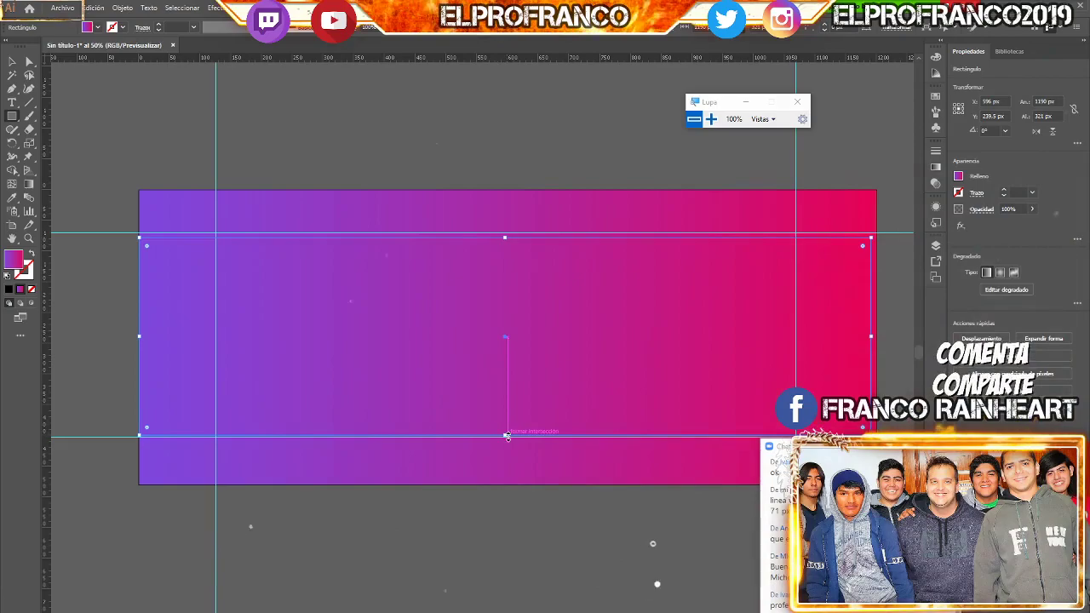
drag(508, 434, 509, 433)
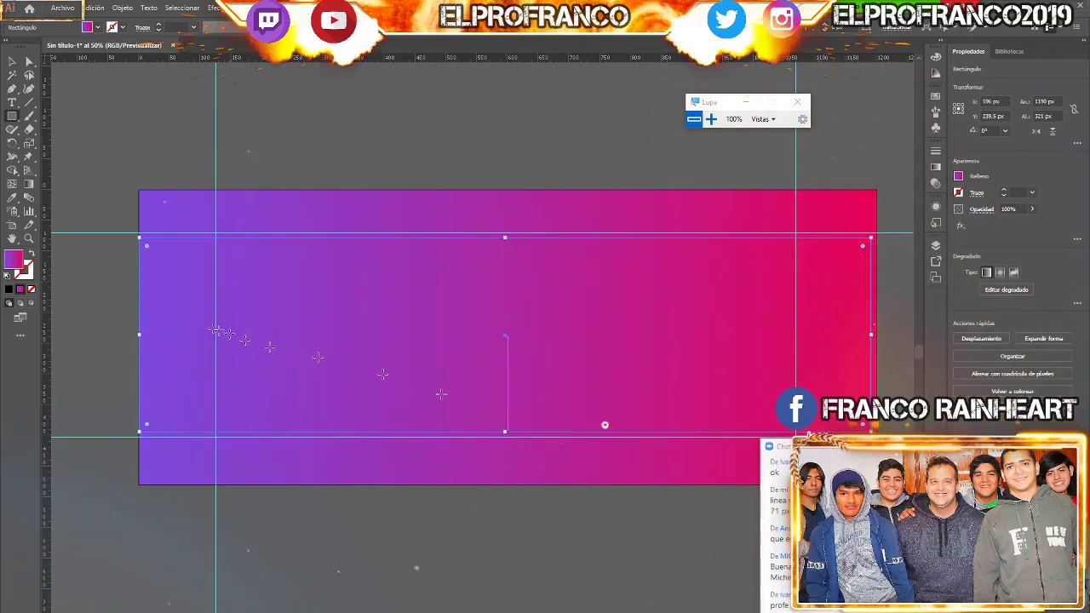
drag(140, 335, 143, 335)
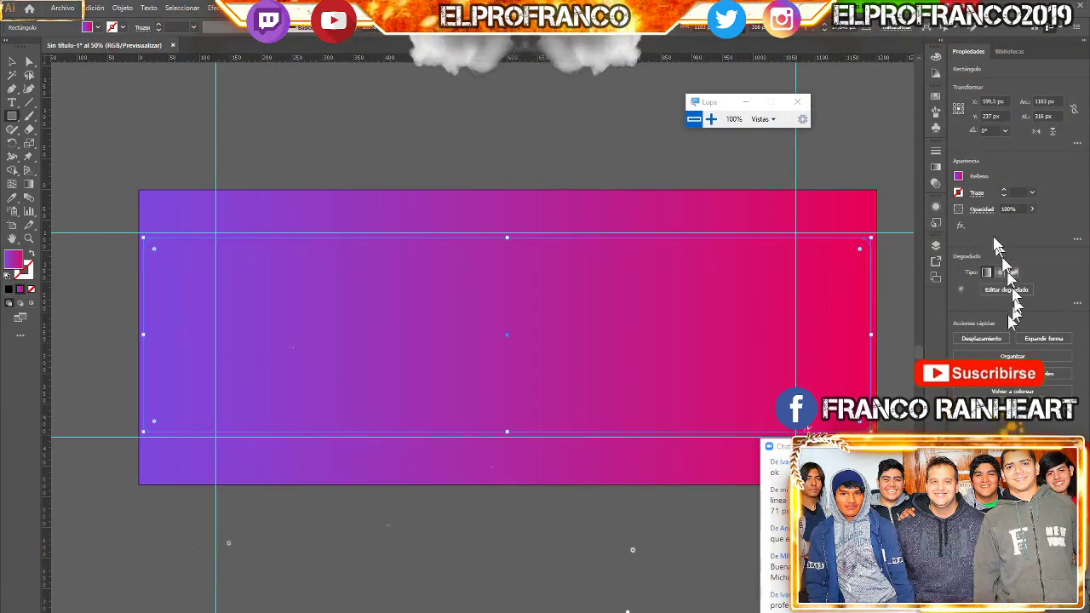
Give the rectangle no fill and a white 3 pt stroke, then deselect it
click(959, 176)
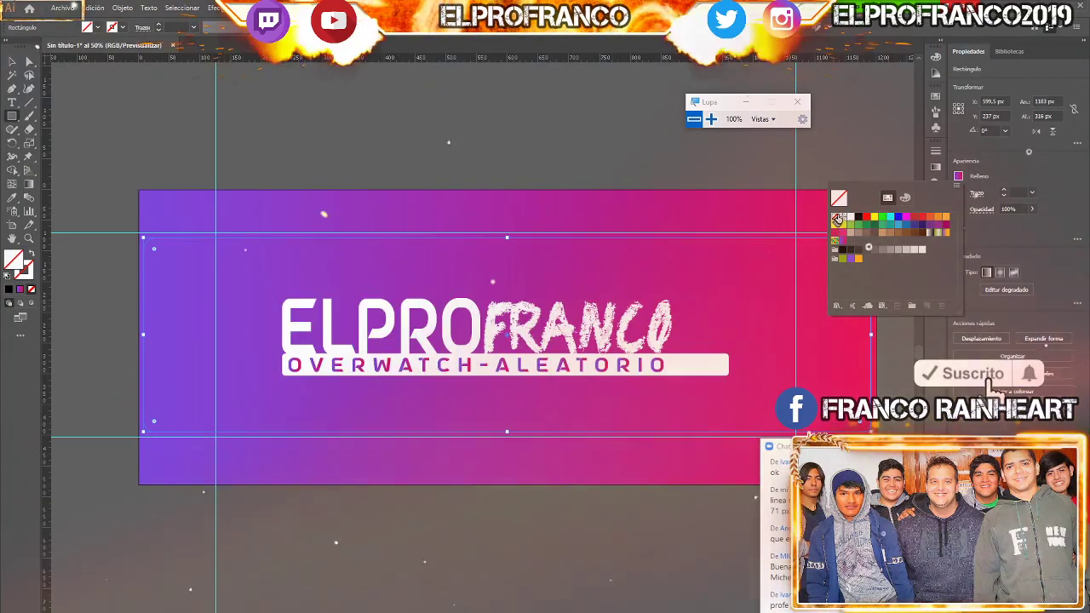
click(1077, 209)
click(958, 194)
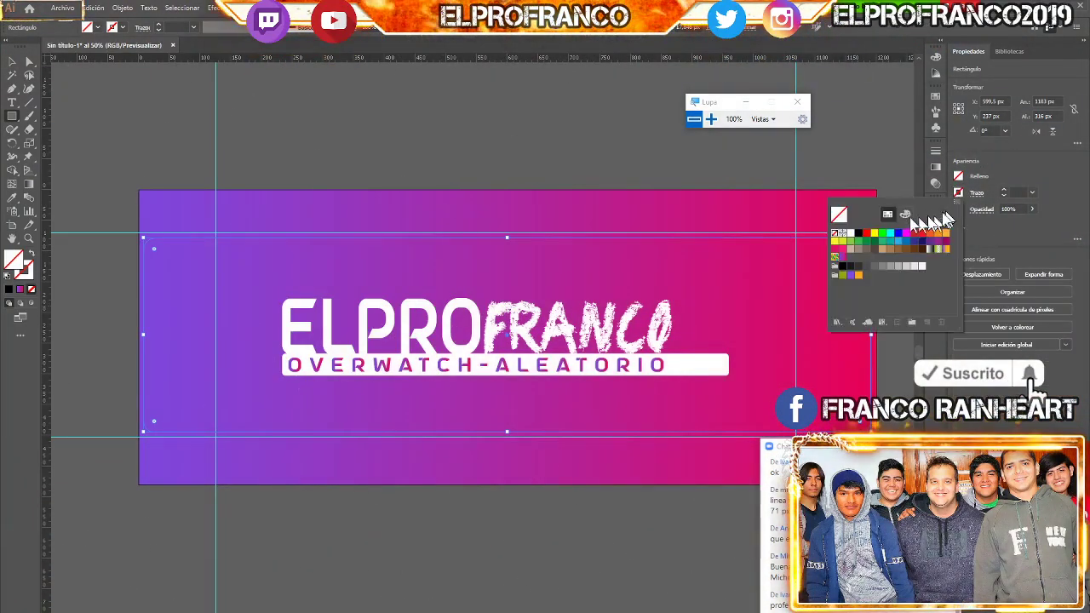
click(853, 233)
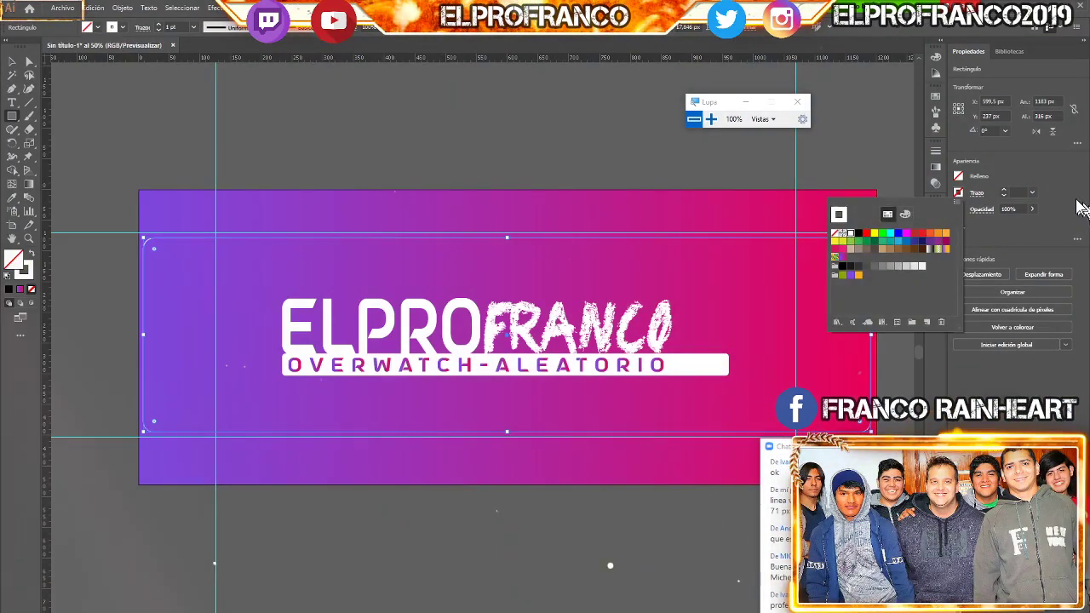
click(1077, 208)
click(1003, 190)
click(1003, 190)
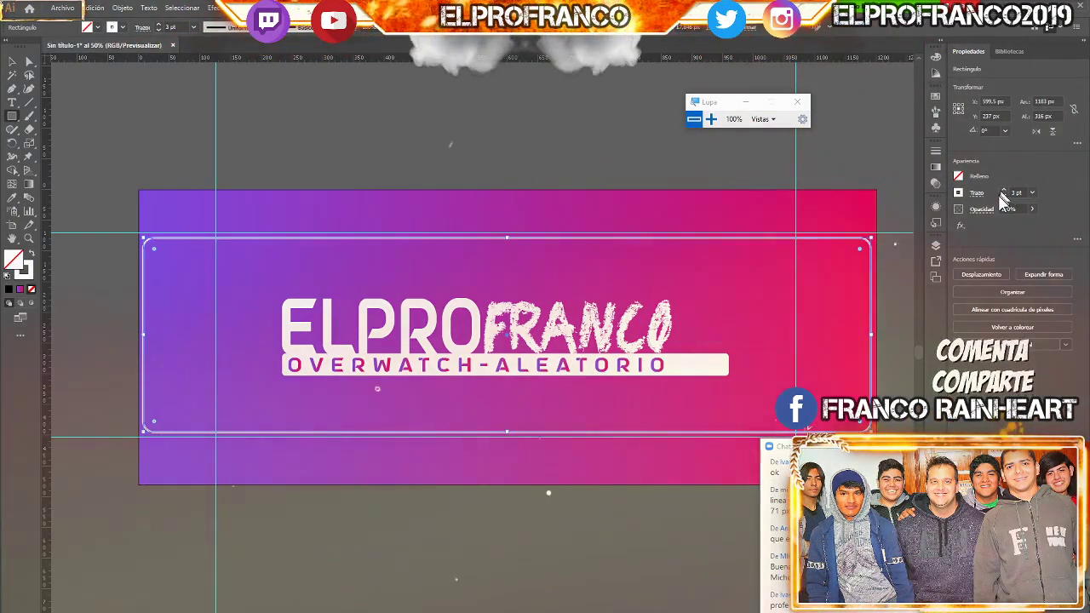
click(28, 63)
click(117, 88)
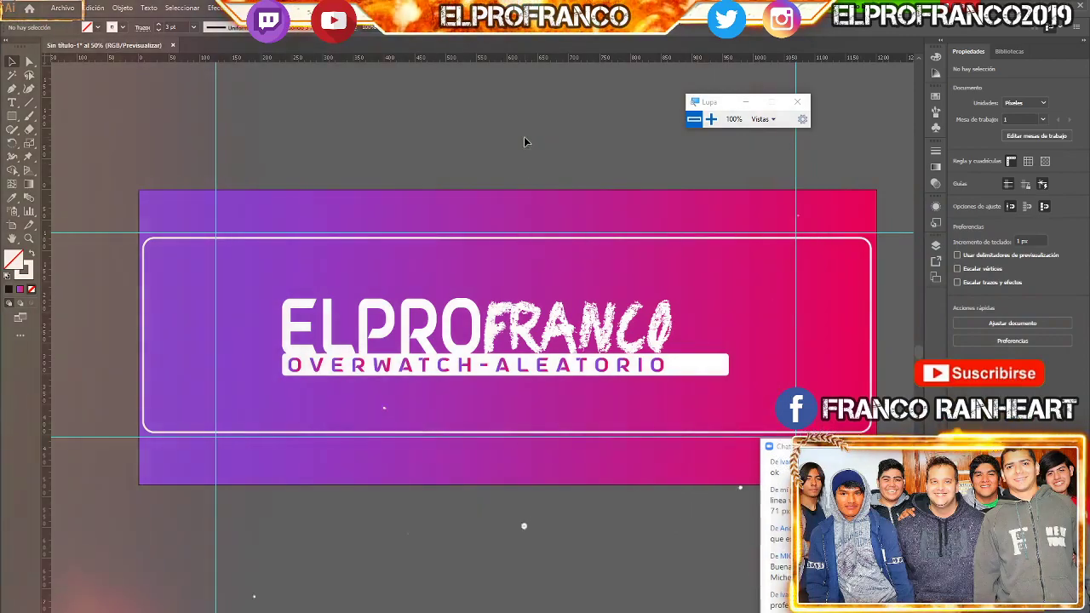
Set the ELPROFRANCO title's letter tracking to 100 and deselect it
click(502, 334)
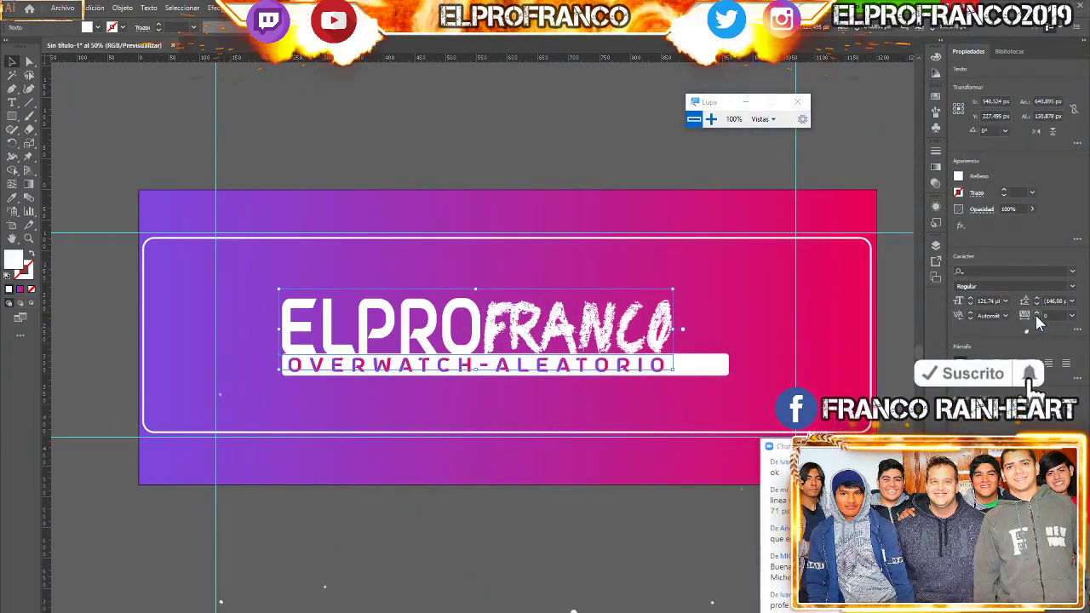
click(1071, 315)
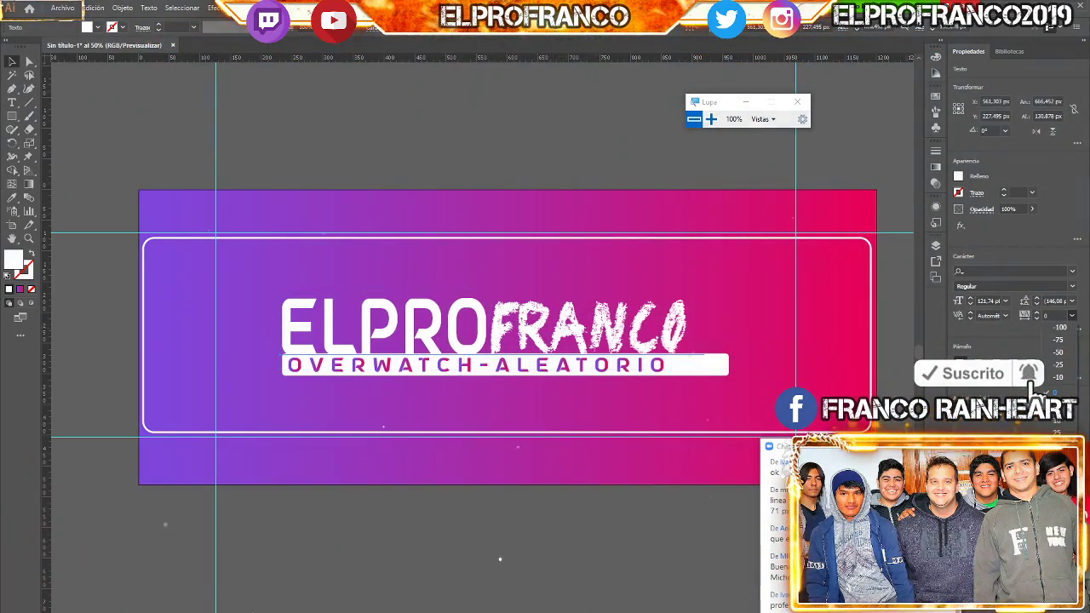
click(1060, 481)
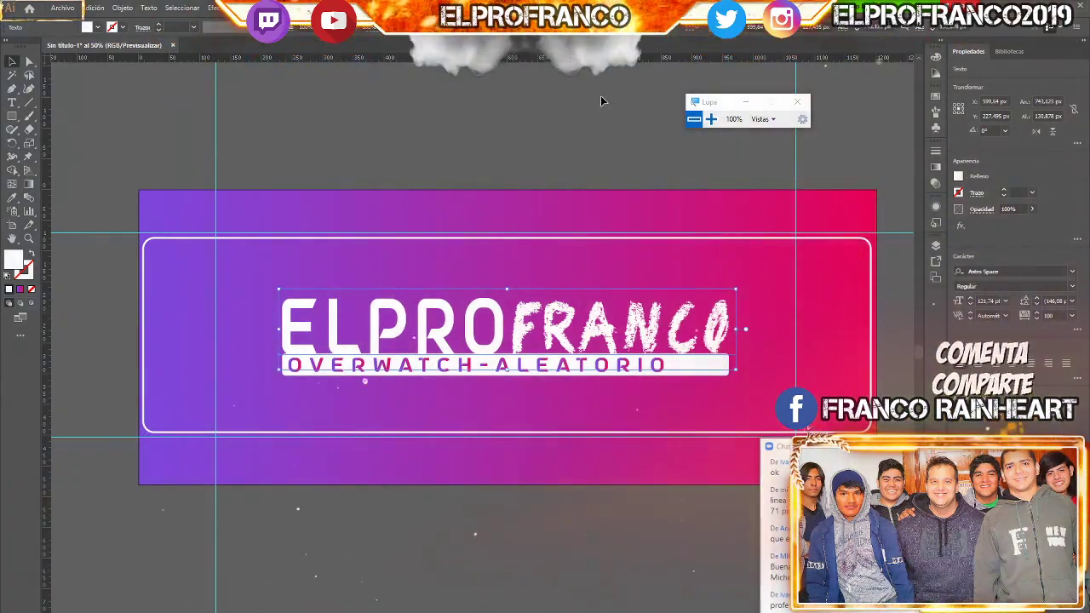
click(536, 157)
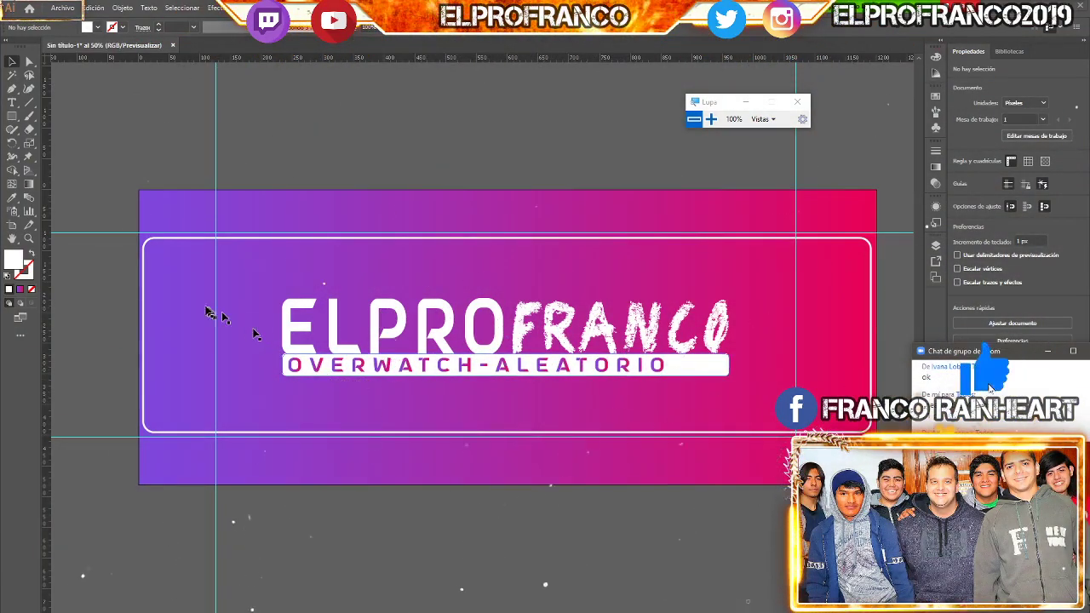
Place the YouTube logo PNG from Descargas in the banner's upper-left corner
click(62, 8)
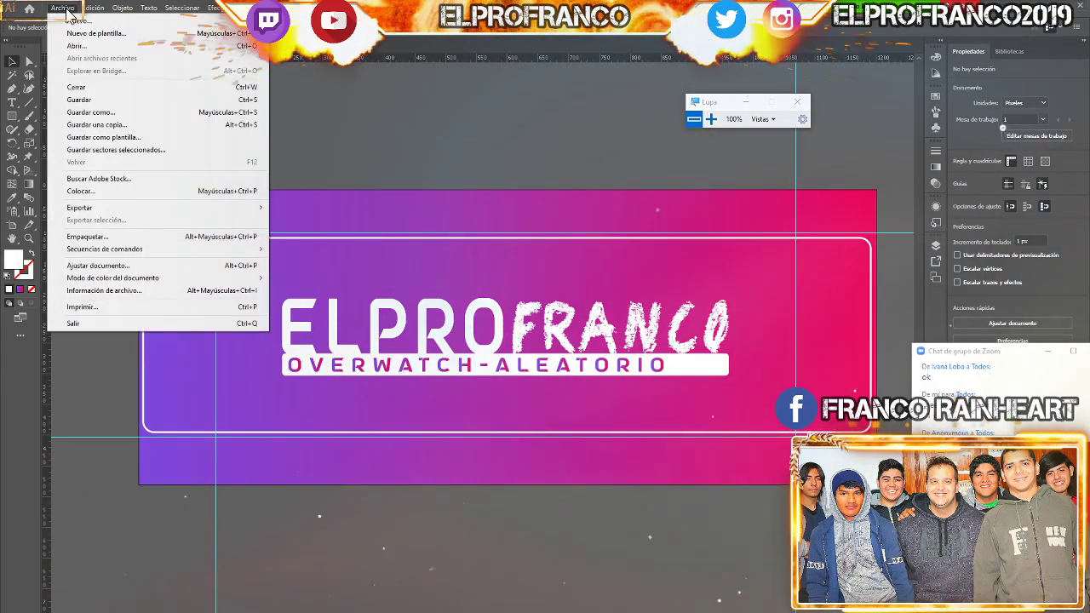
click(94, 192)
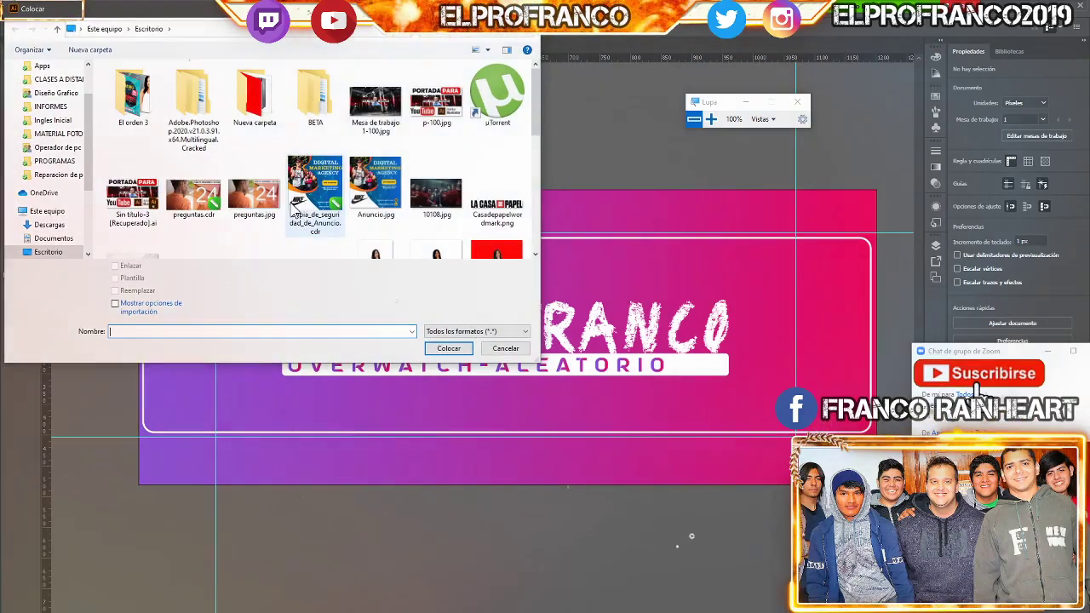
scroll(289, 210, down, 2)
scroll(289, 210, down, 1)
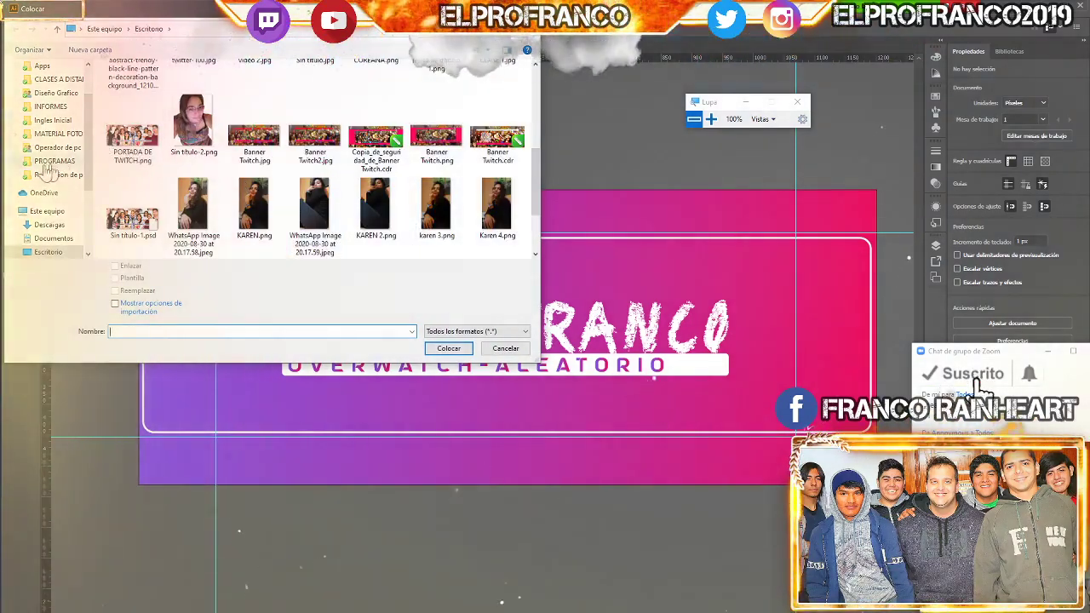
scroll(47, 175, up, 2)
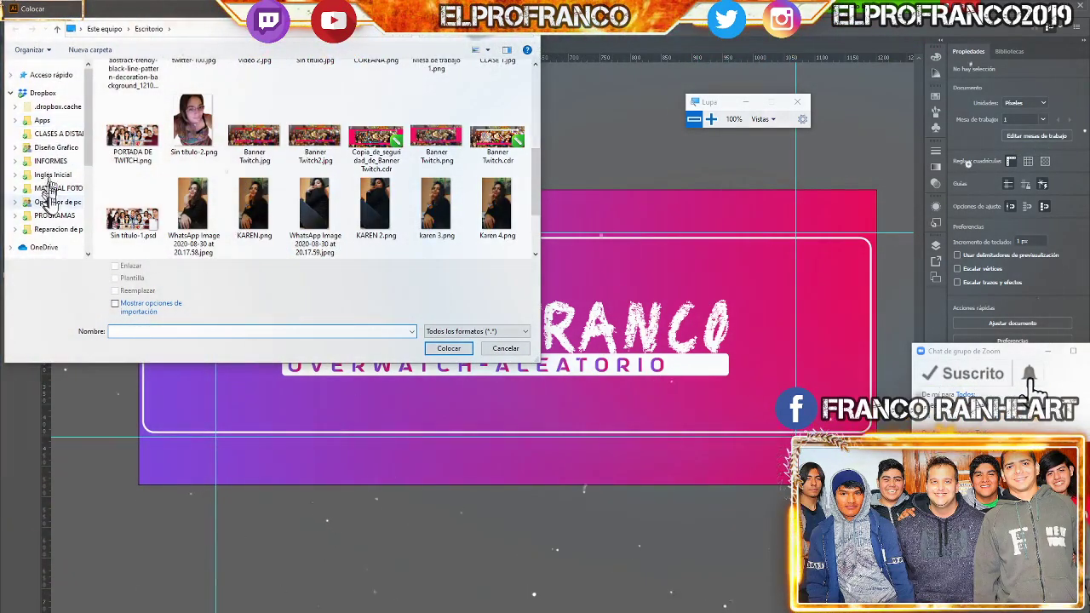
scroll(82, 220, down, 2)
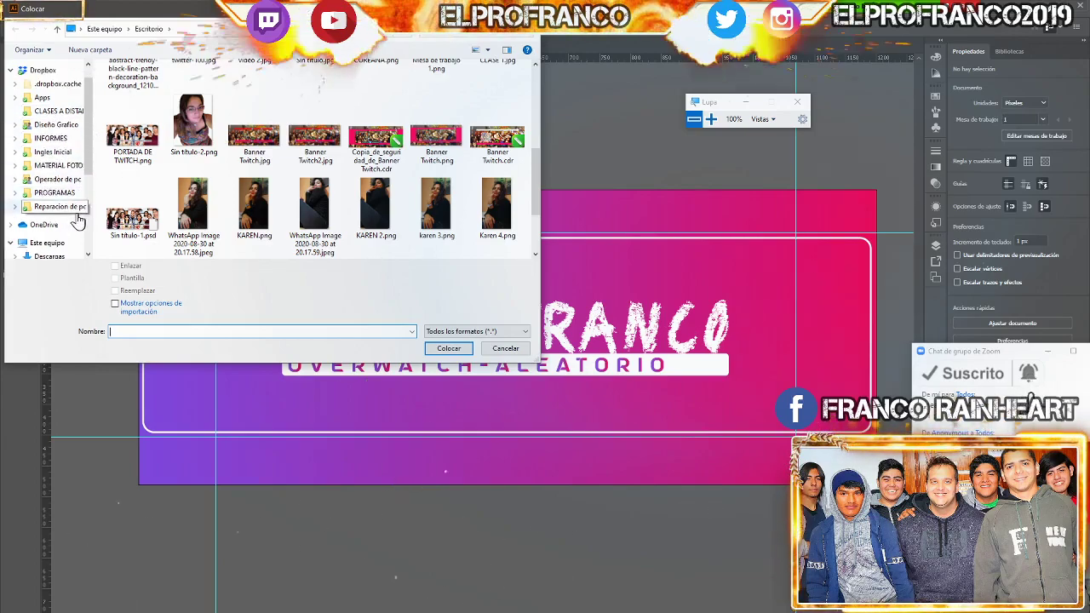
click(49, 225)
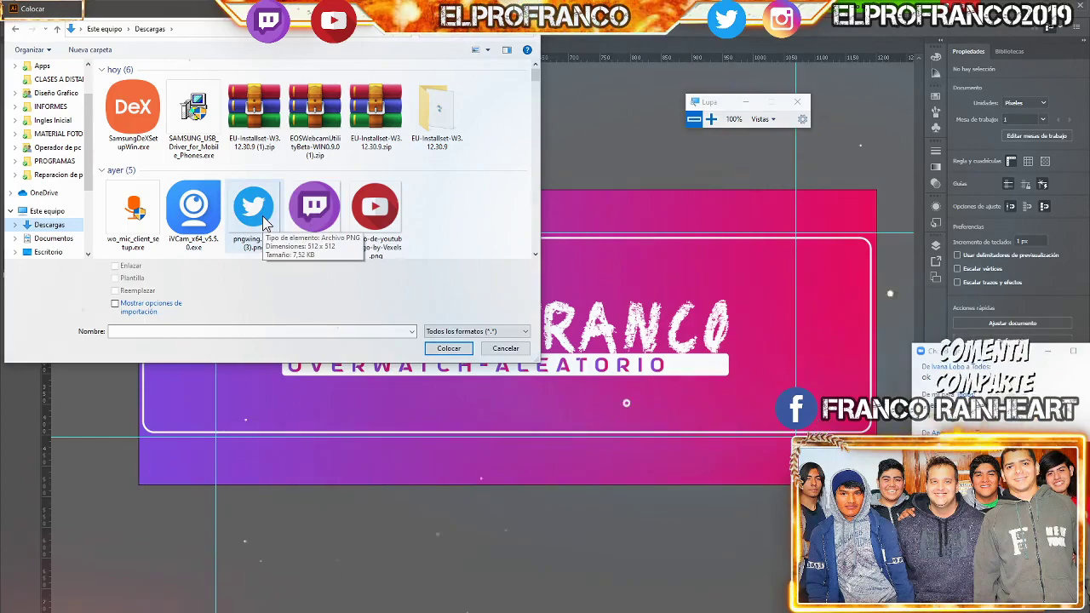
double_click(375, 212)
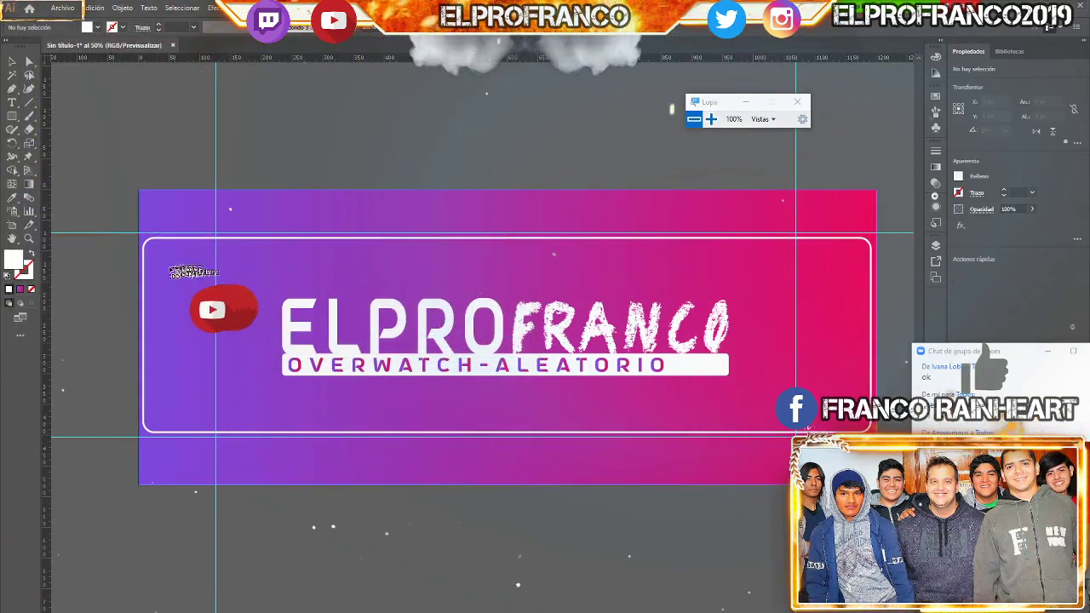
drag(161, 262, 195, 294)
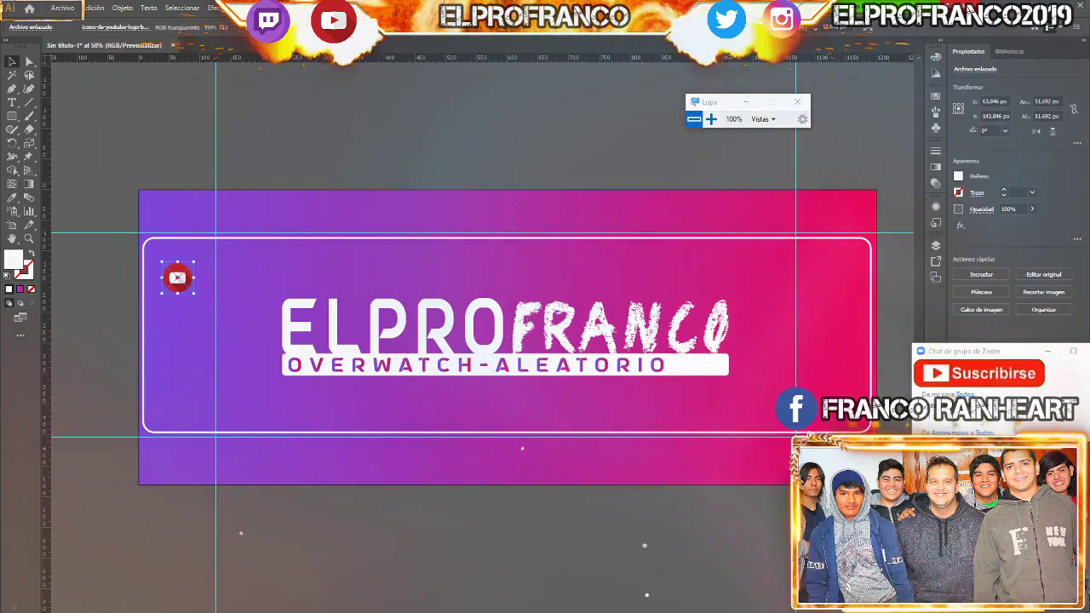
Resize the YouTube logo to 60 × 60 px and nudge it into position
click(712, 119)
text(6)
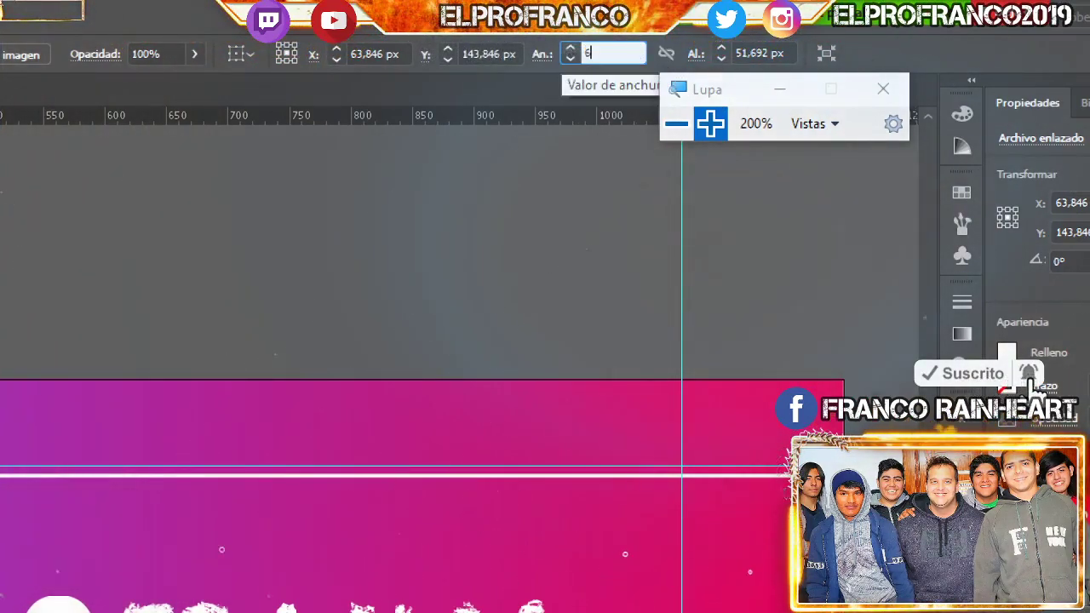
text(0)
key(Tab)
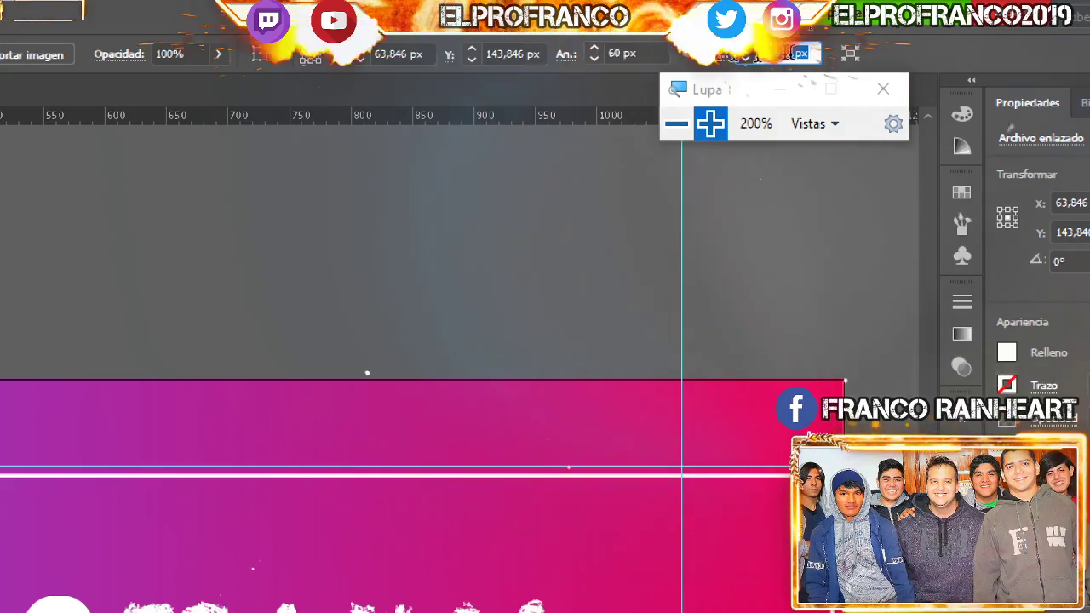
text(60)
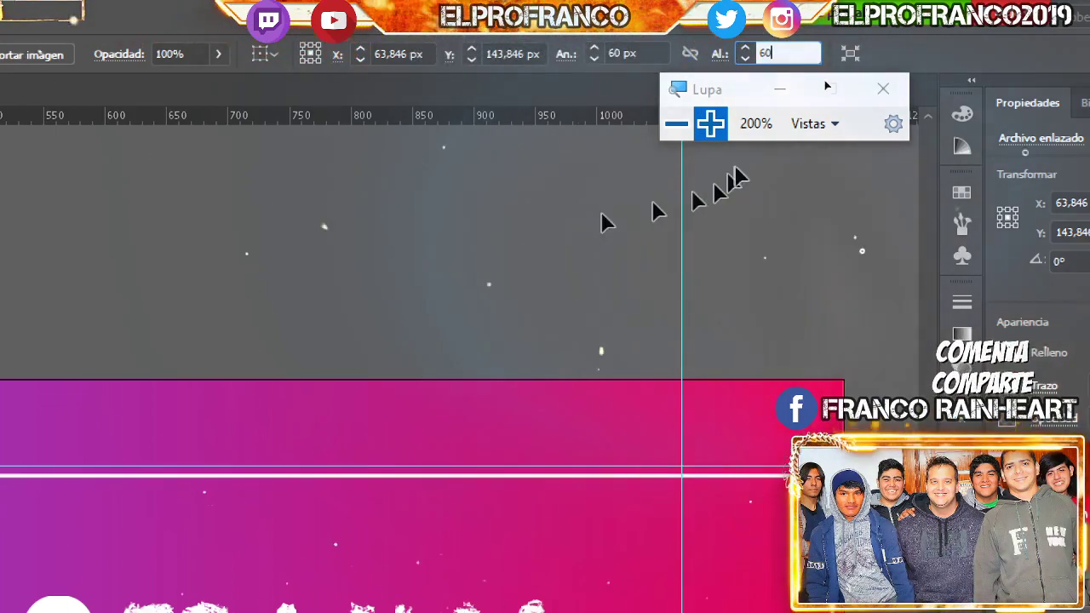
click(676, 126)
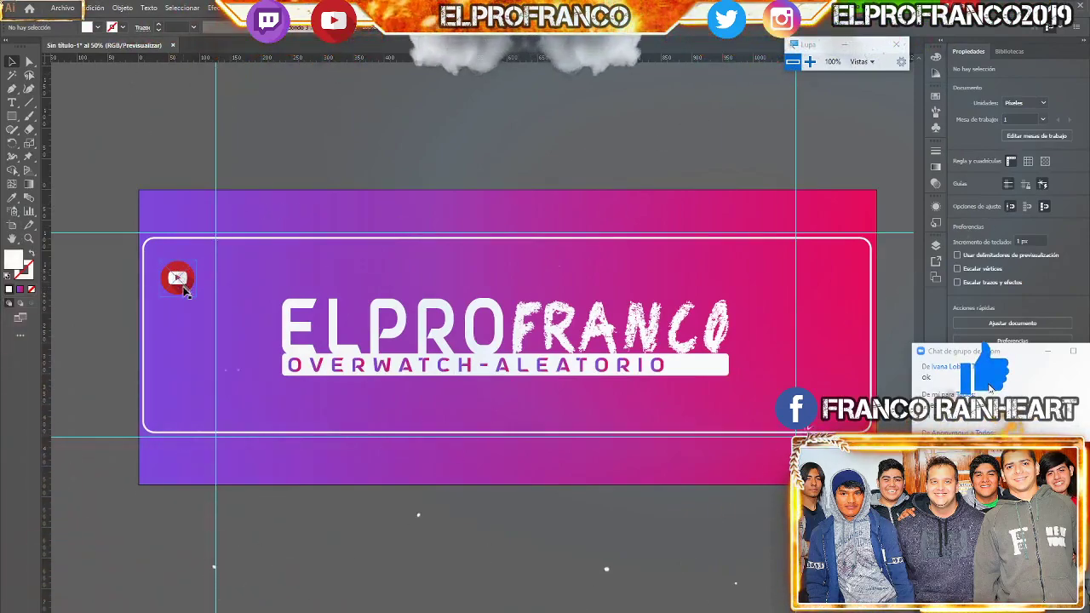
drag(185, 291, 188, 290)
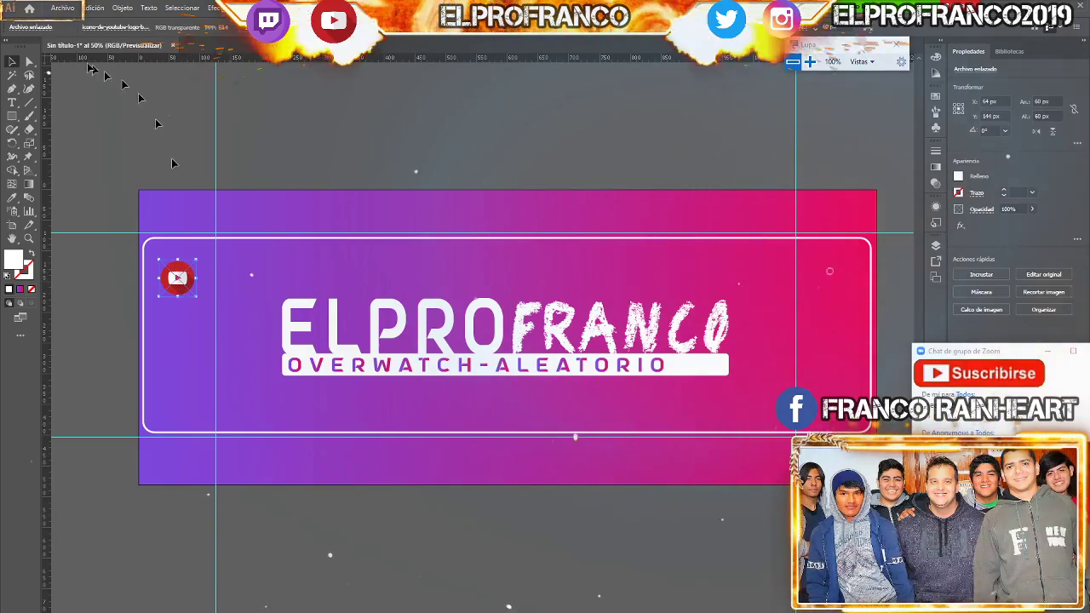
click(63, 9)
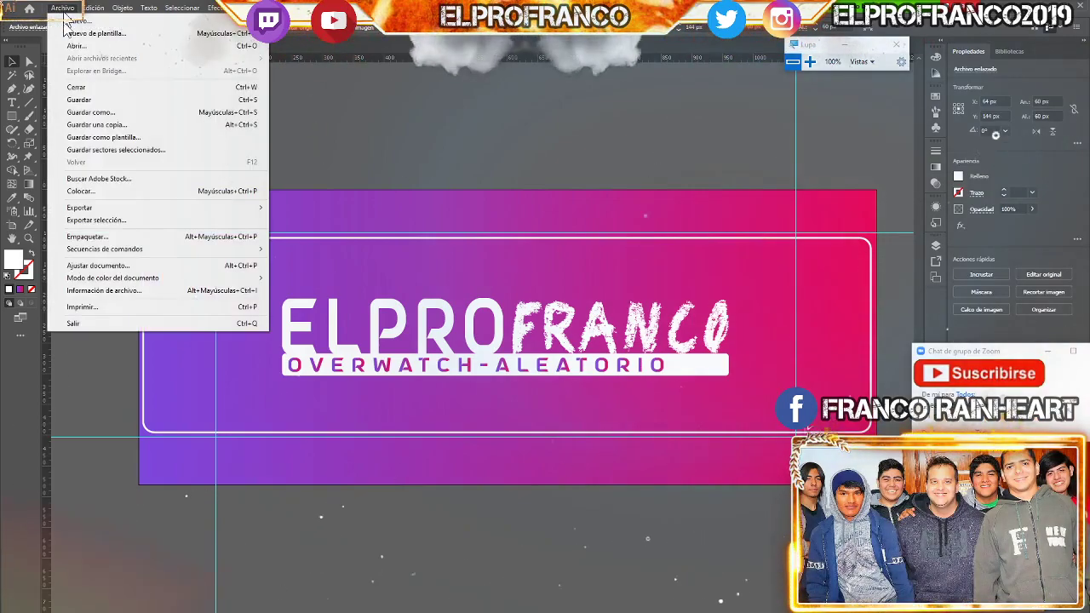
Place the Twitter logo PNG below the YouTube icon
click(119, 194)
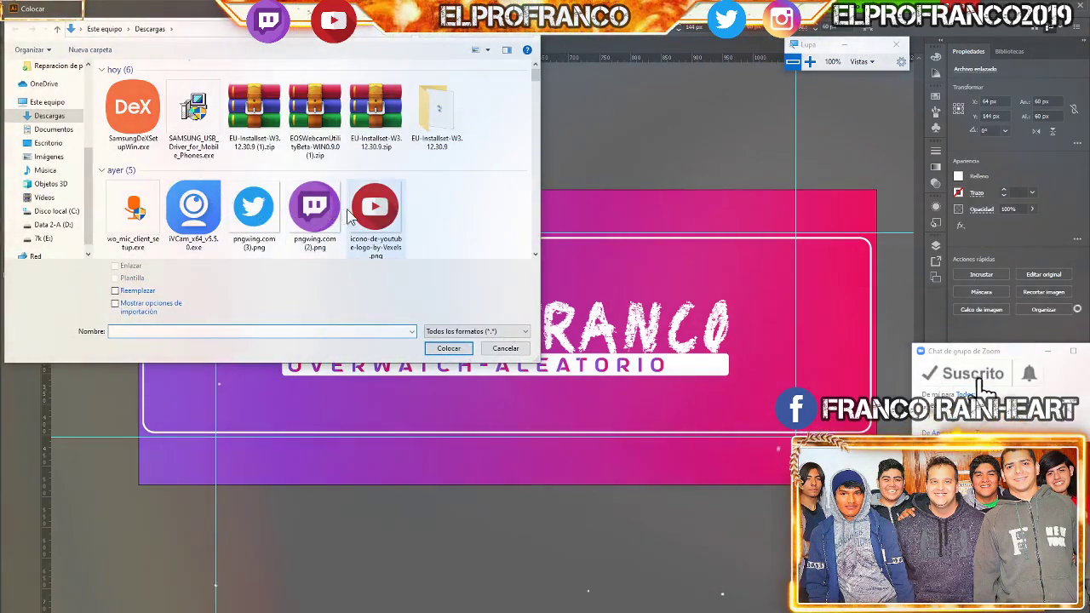
double_click(254, 186)
click(170, 318)
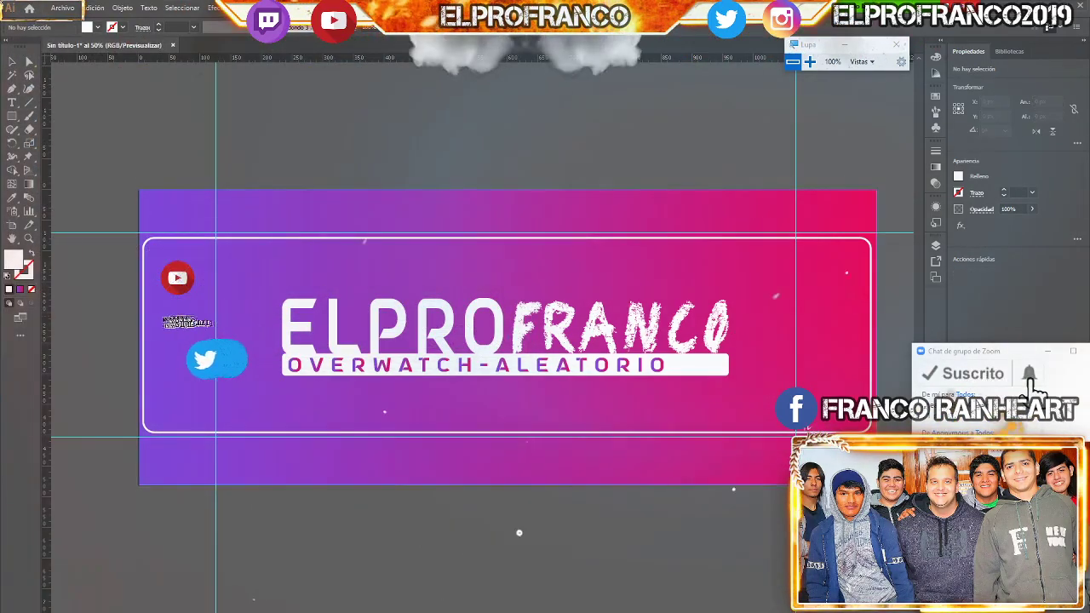
click(168, 315)
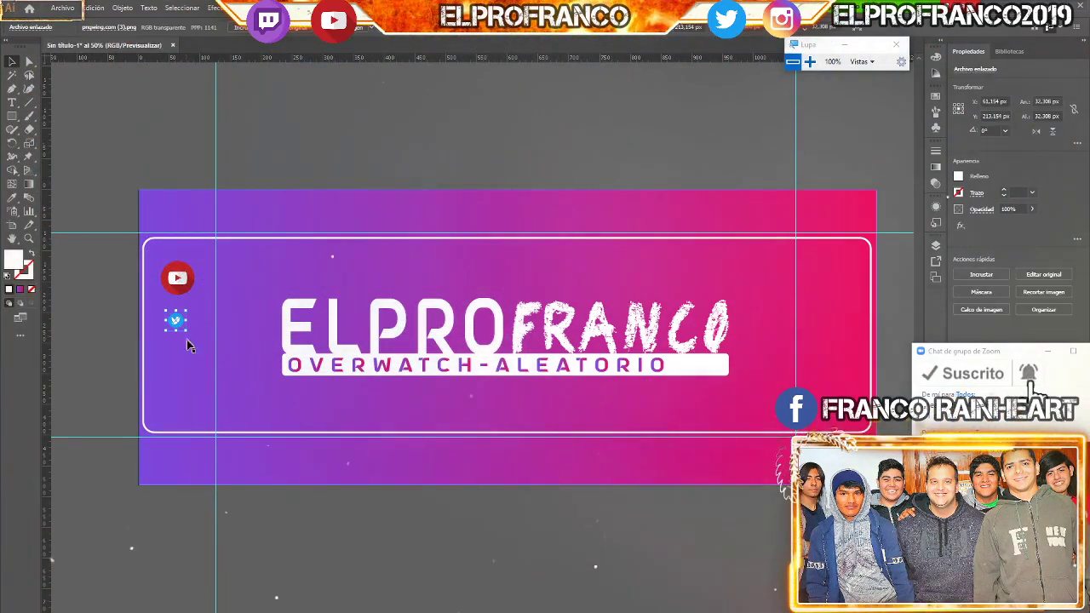
Resize the Twitter icon to 60 × 60 px, correcting a mistyped height
click(809, 62)
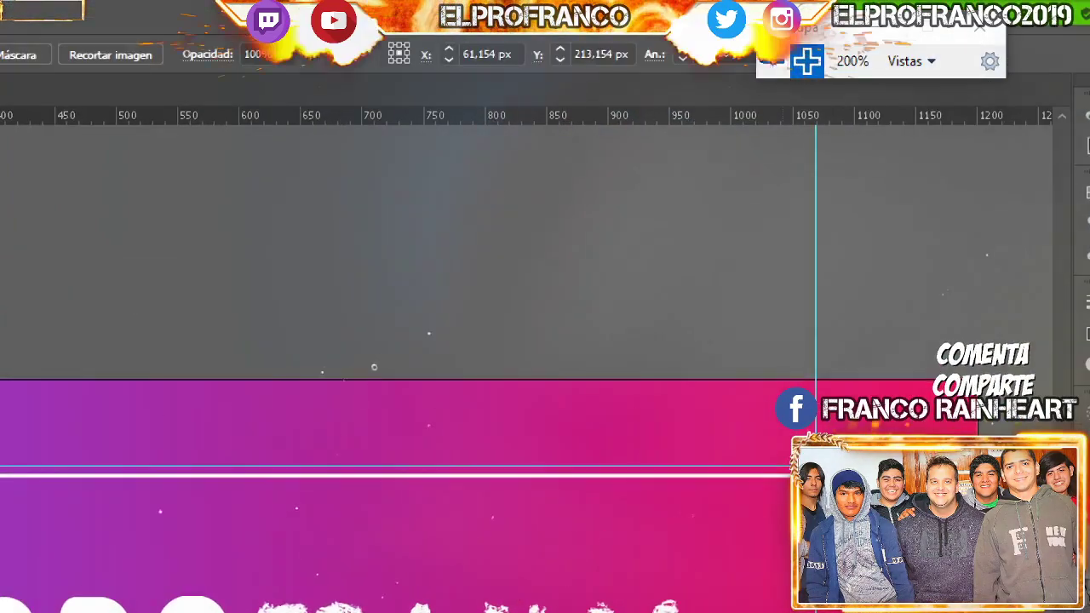
click(720, 52)
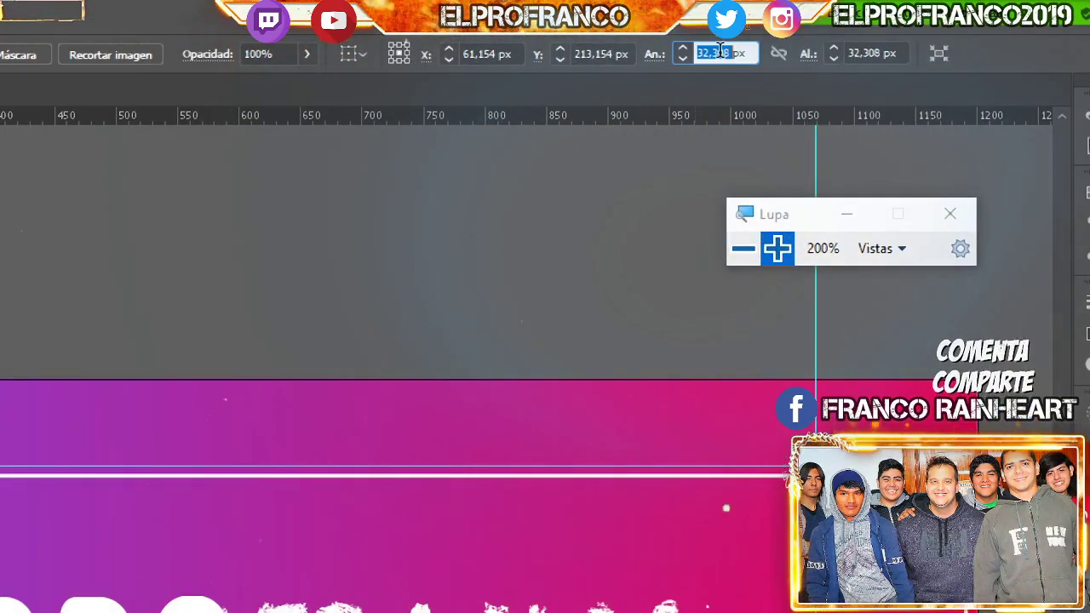
text(0)
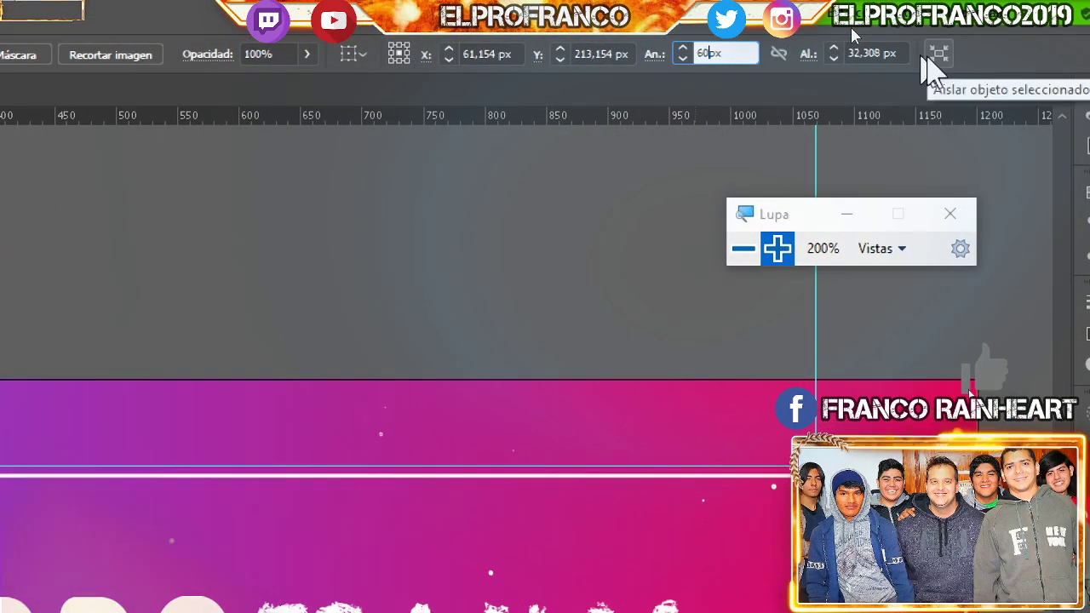
click(871, 52)
text(6)
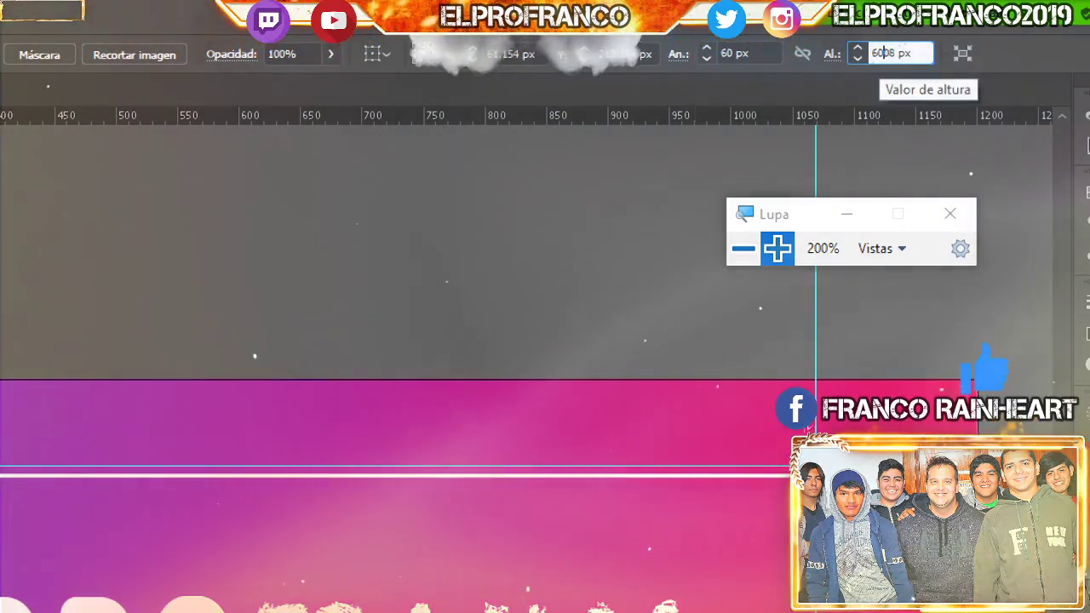
text(00)
key(Return)
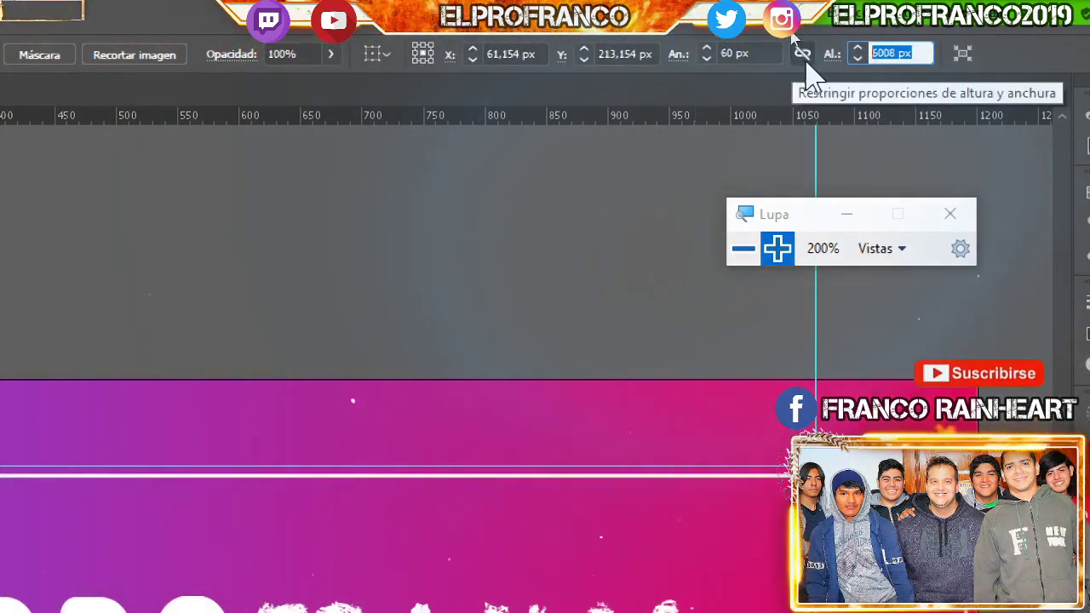
text(0)
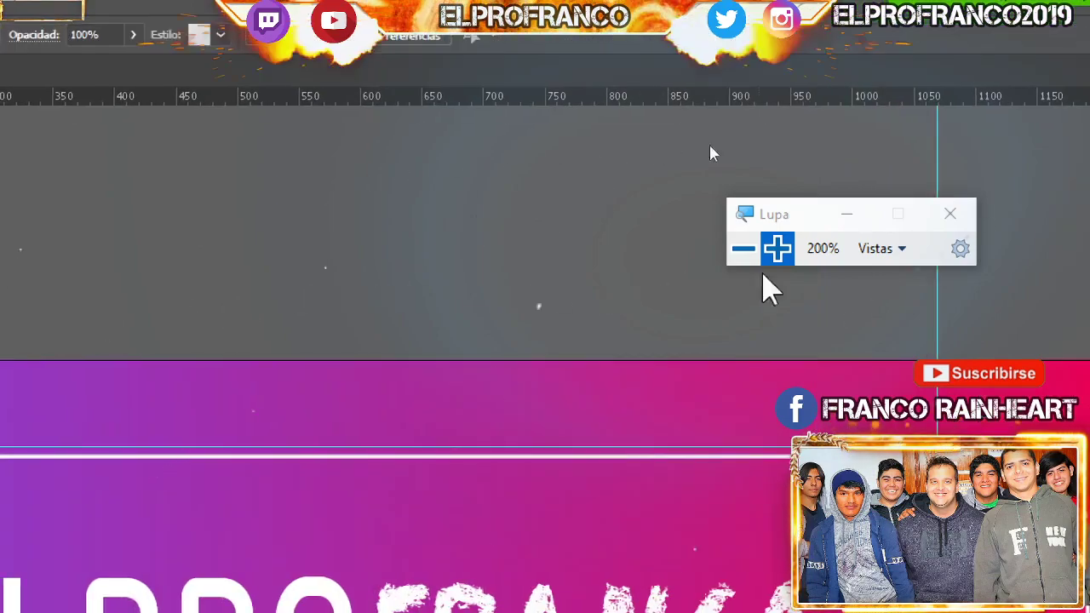
click(743, 251)
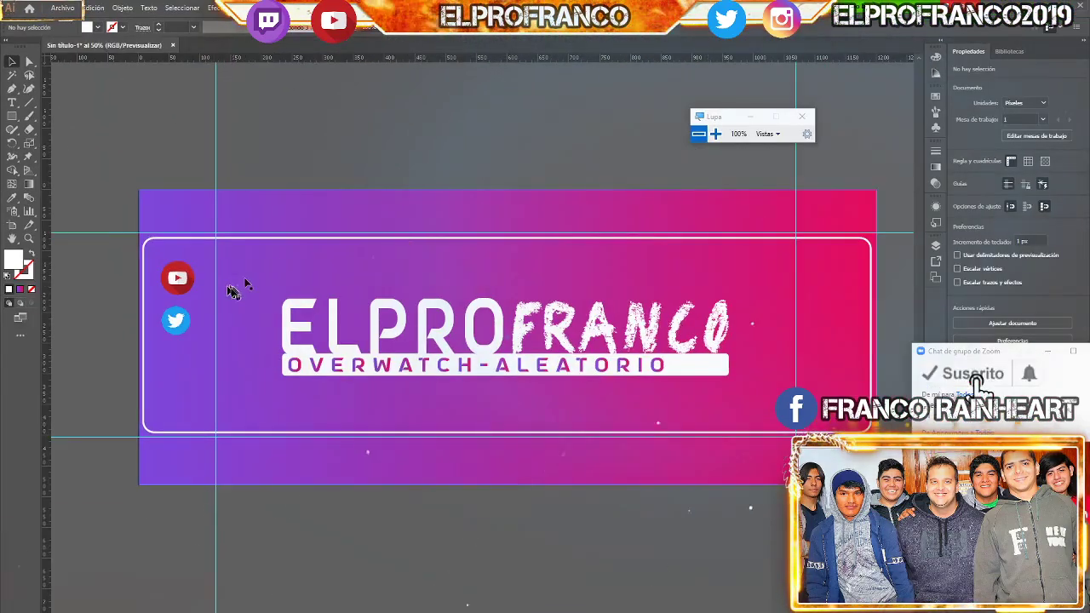
Nudge the Twitter icon up and left into line beneath the YouTube icon
click(176, 320)
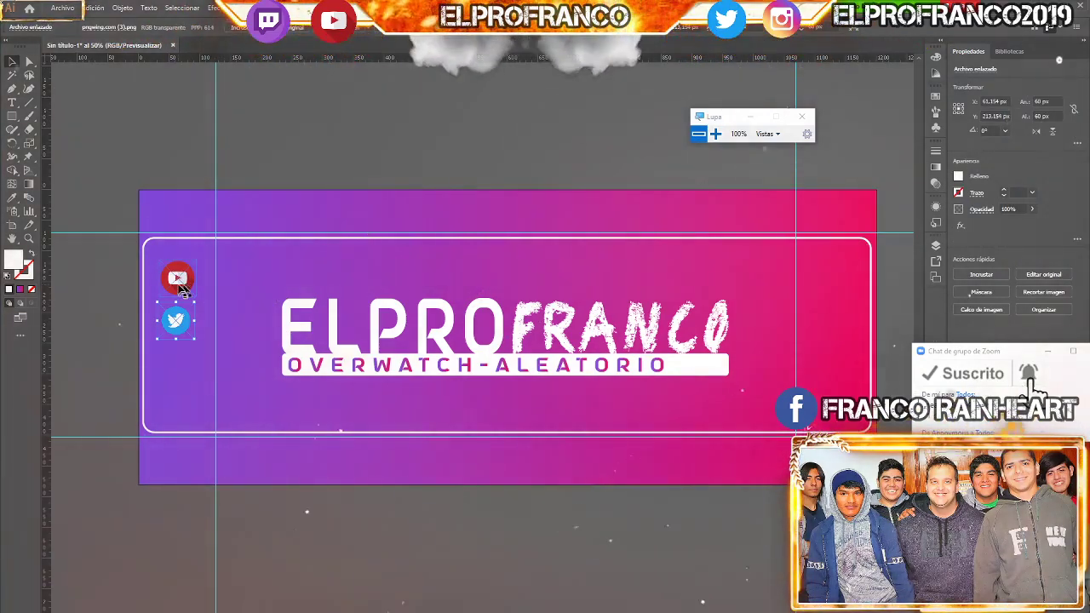
click(179, 283)
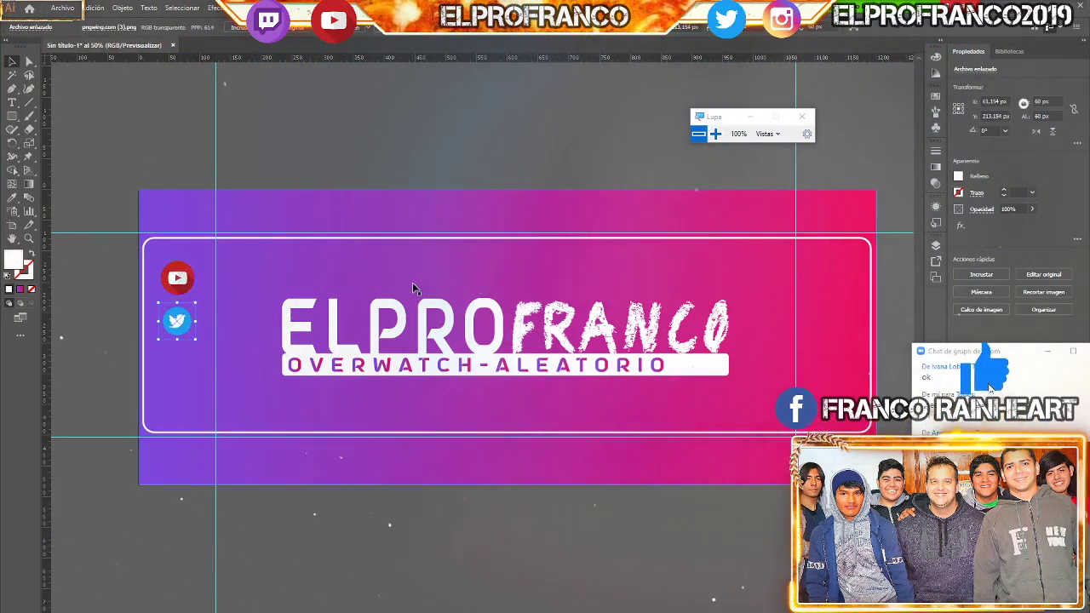
key(Left)
key(Left)
key(Left)
key(Up)
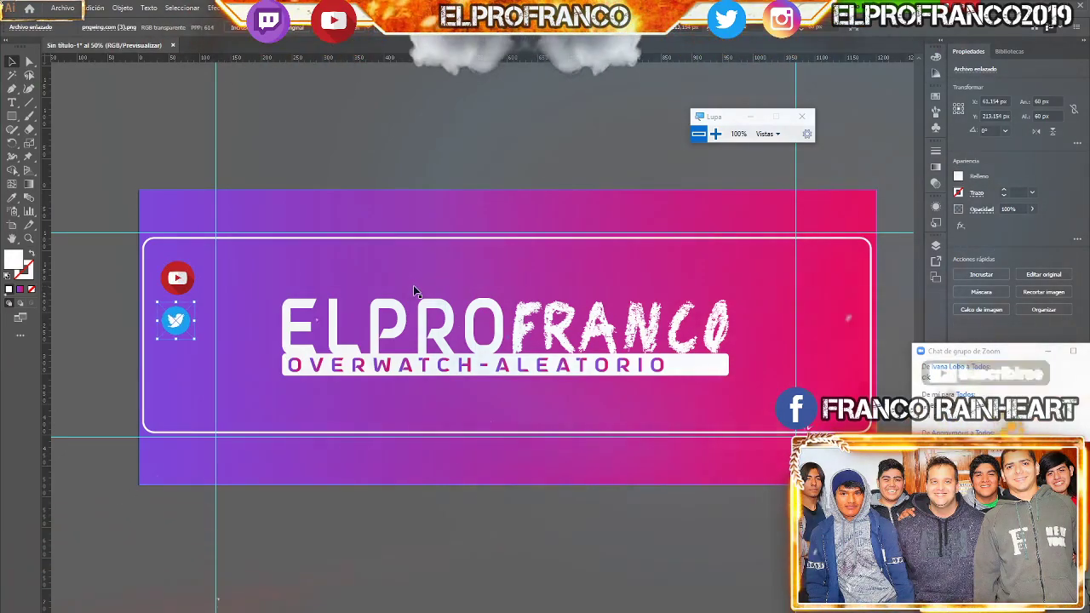
Place the Twitch logo PNG at the banner's top right, sized 60 px
click(63, 8)
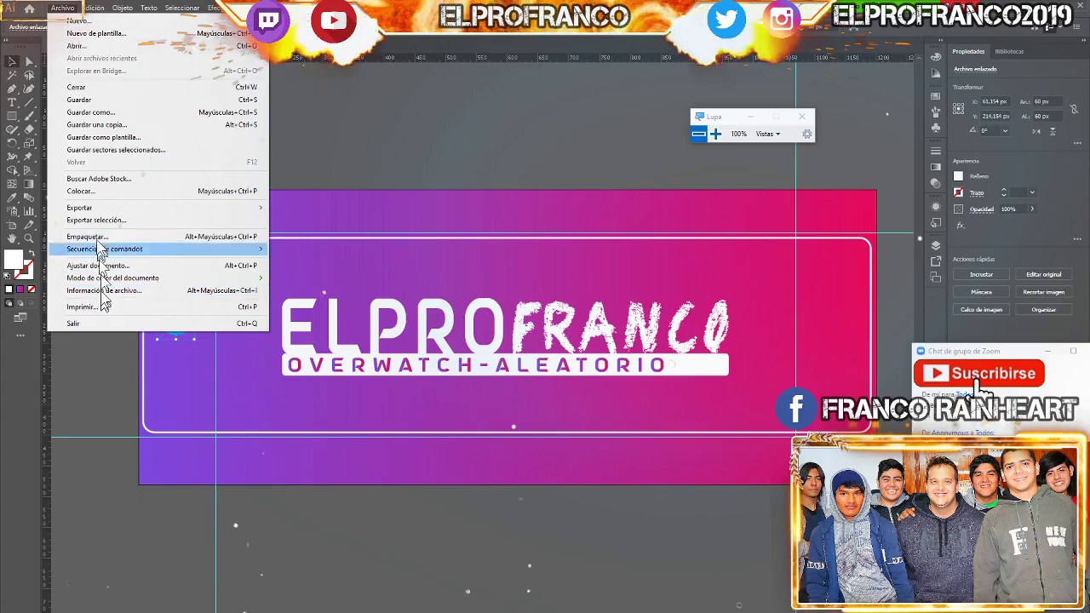
click(126, 191)
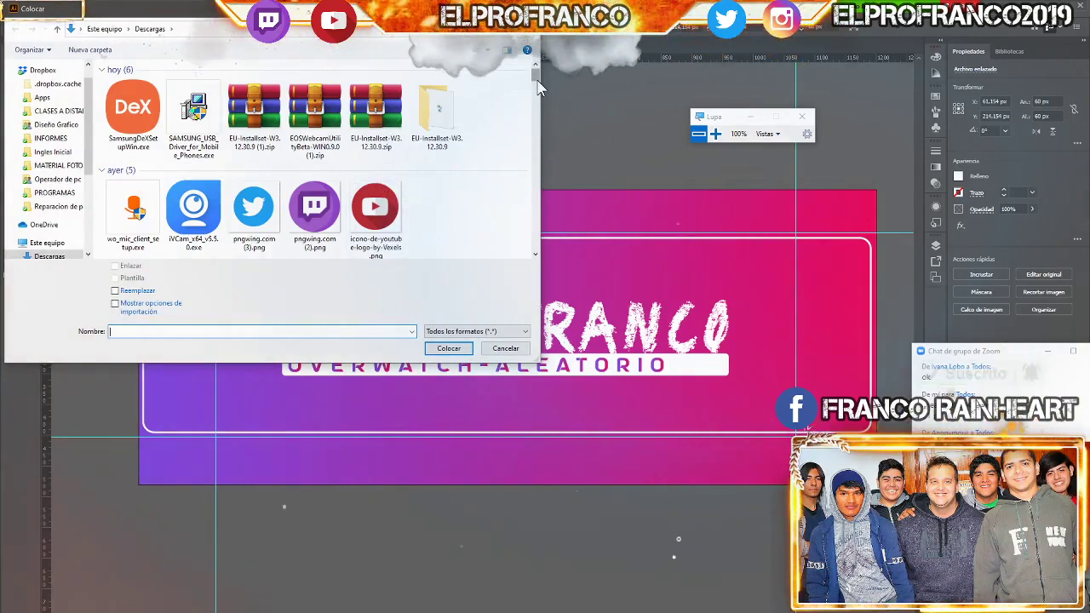
double_click(315, 210)
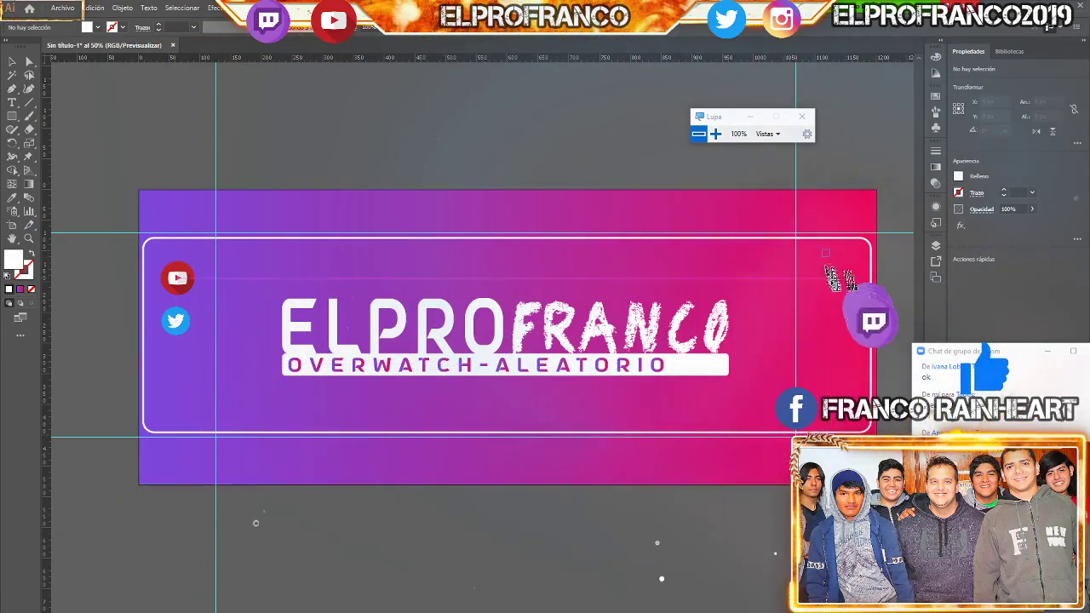
click(824, 253)
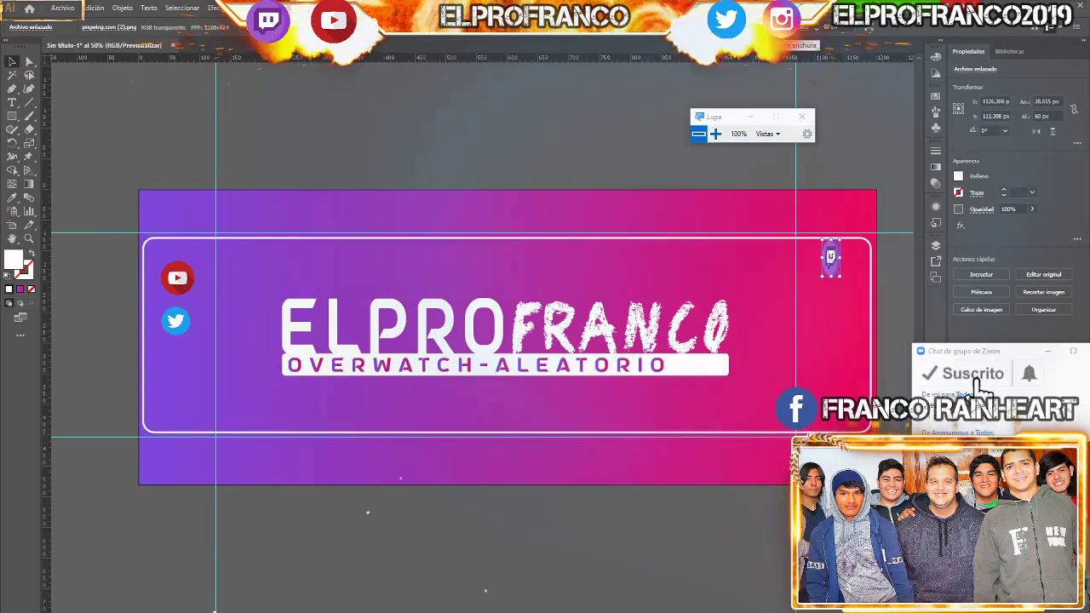
text(60)
key(Return)
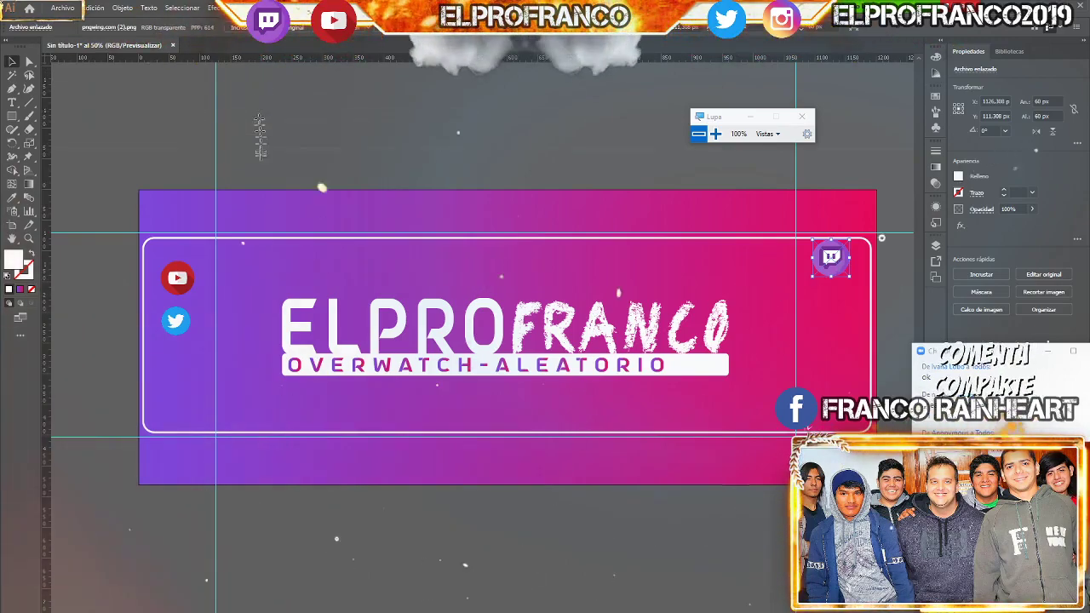
Move the Twitch icon down level with the YouTube icon and deselect it
click(264, 261)
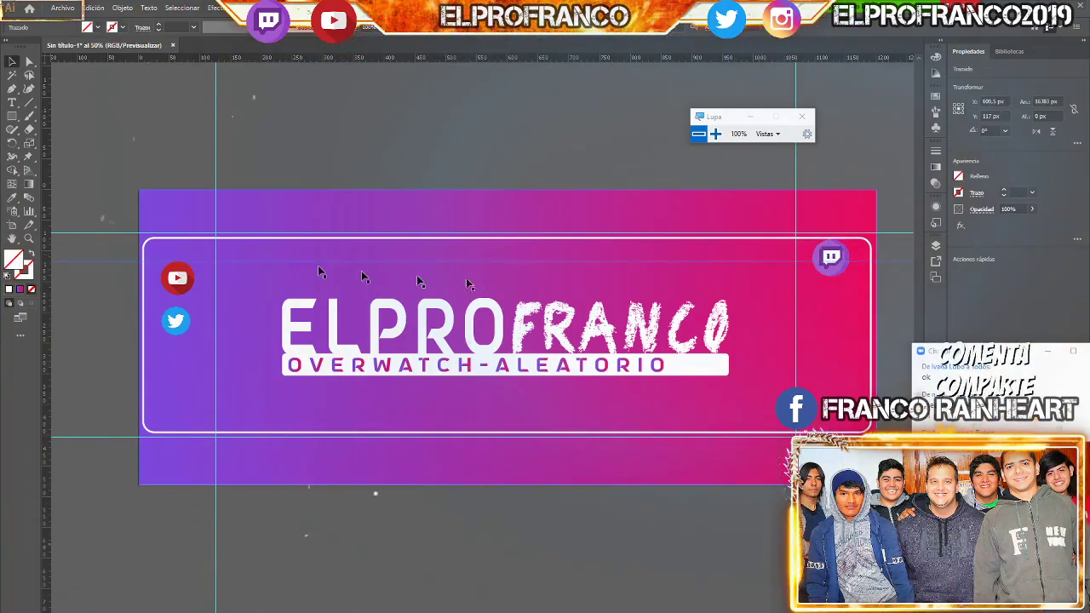
drag(832, 277, 834, 294)
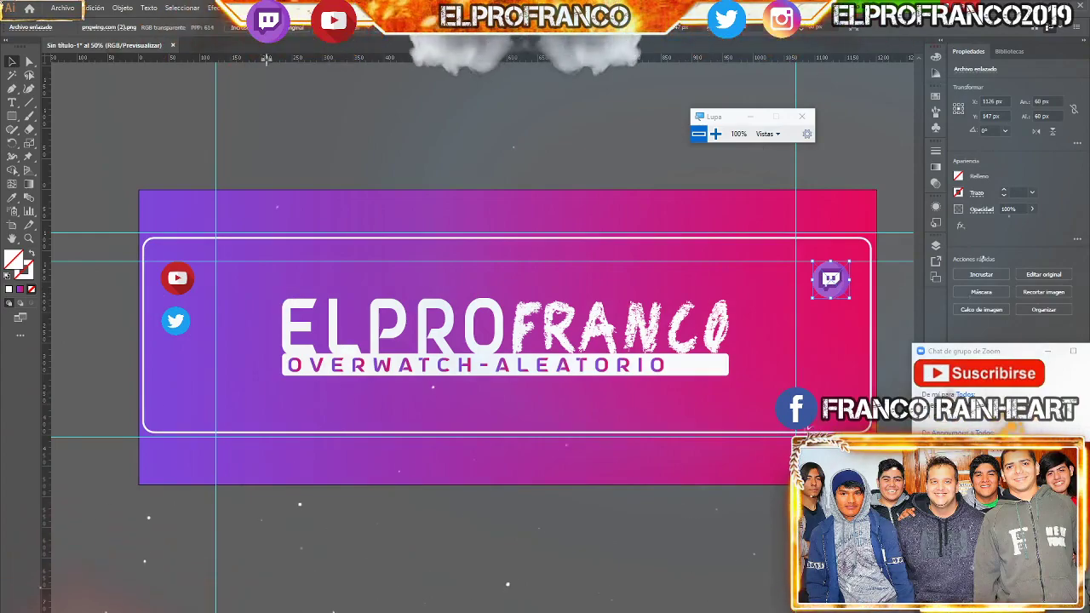
click(255, 304)
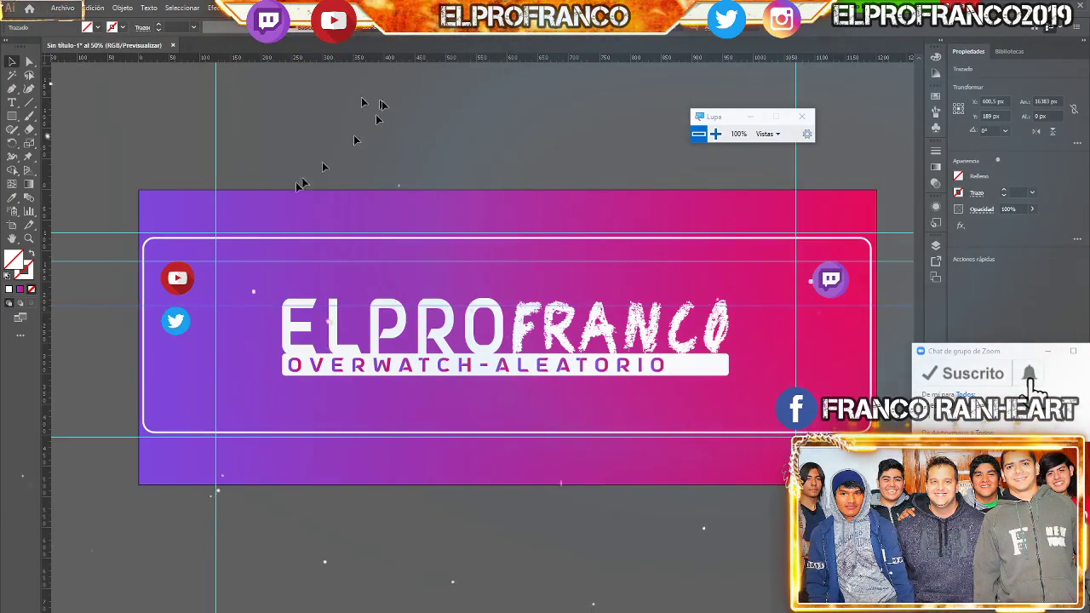
Place the WhatsApp logo PNG and set it directly under the Twitch icon
click(67, 9)
click(107, 190)
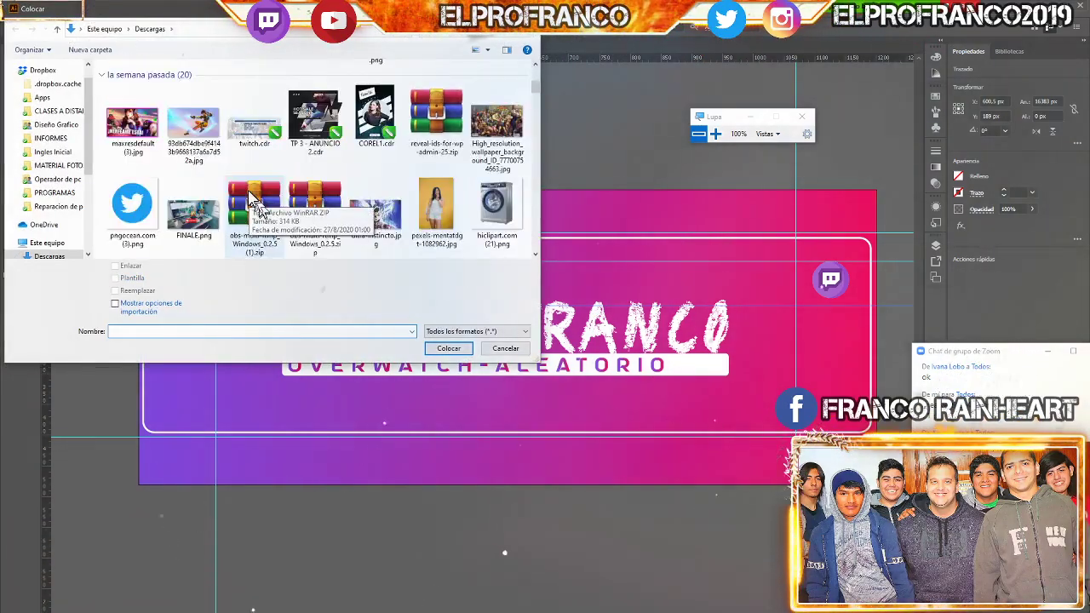
scroll(251, 200, down, 3)
scroll(253, 193, down, 5)
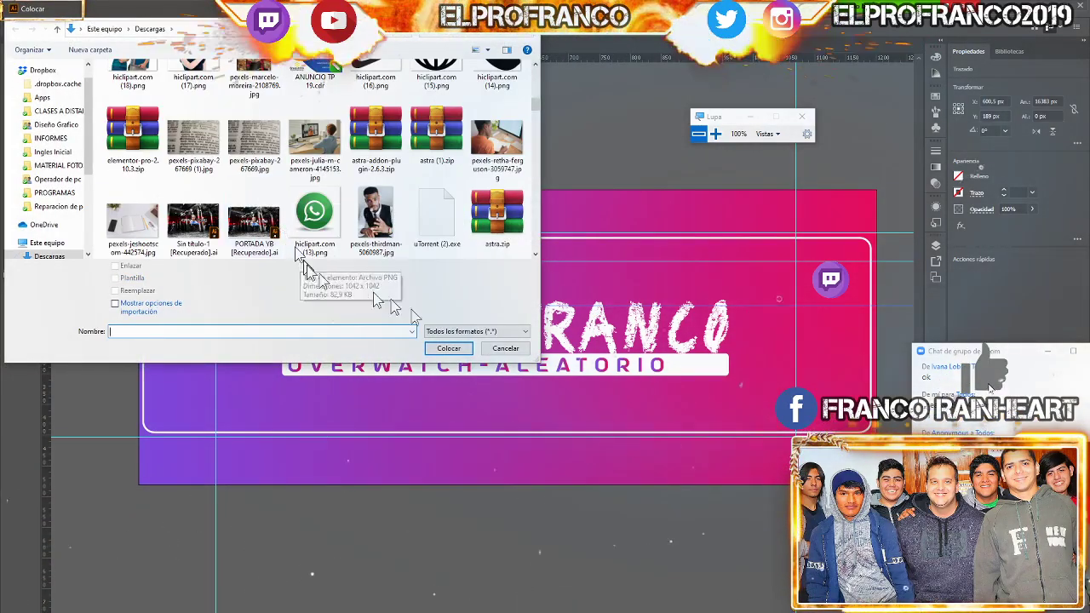
double_click(315, 217)
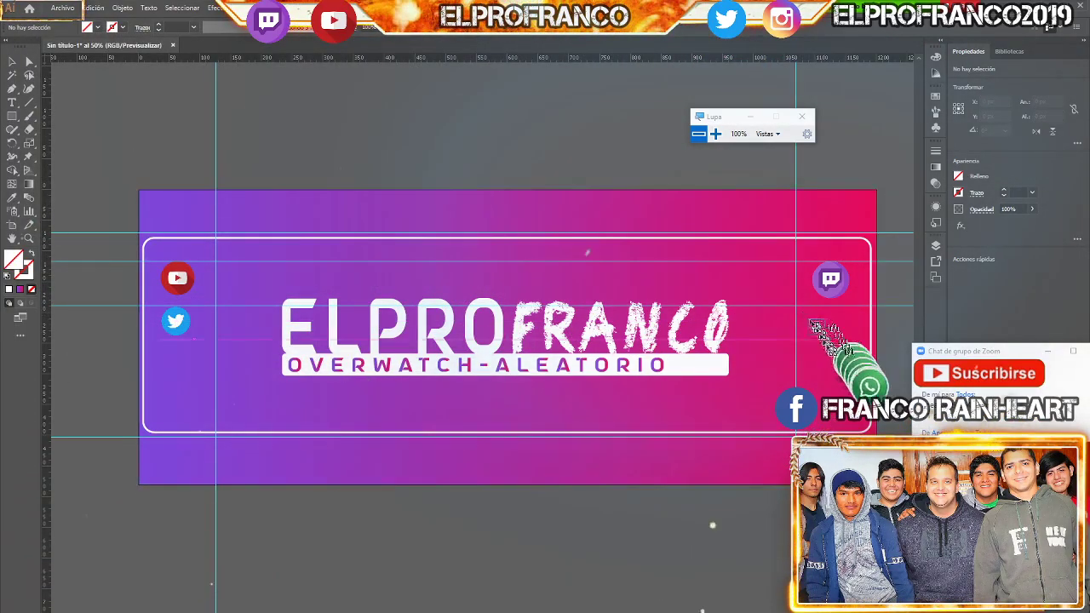
drag(842, 369, 842, 369)
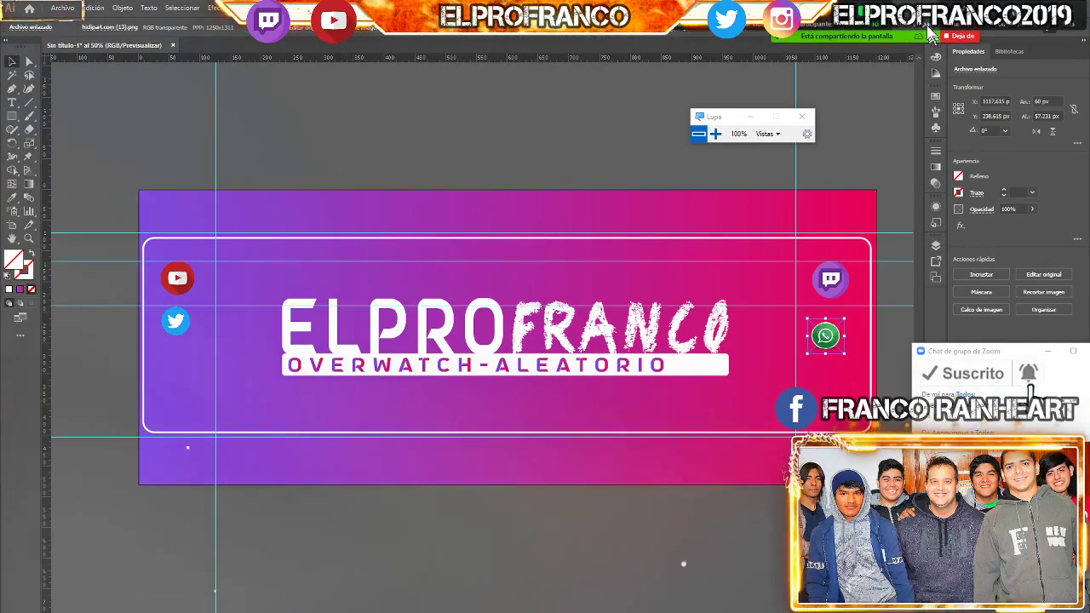
drag(930, 34, 424, 60)
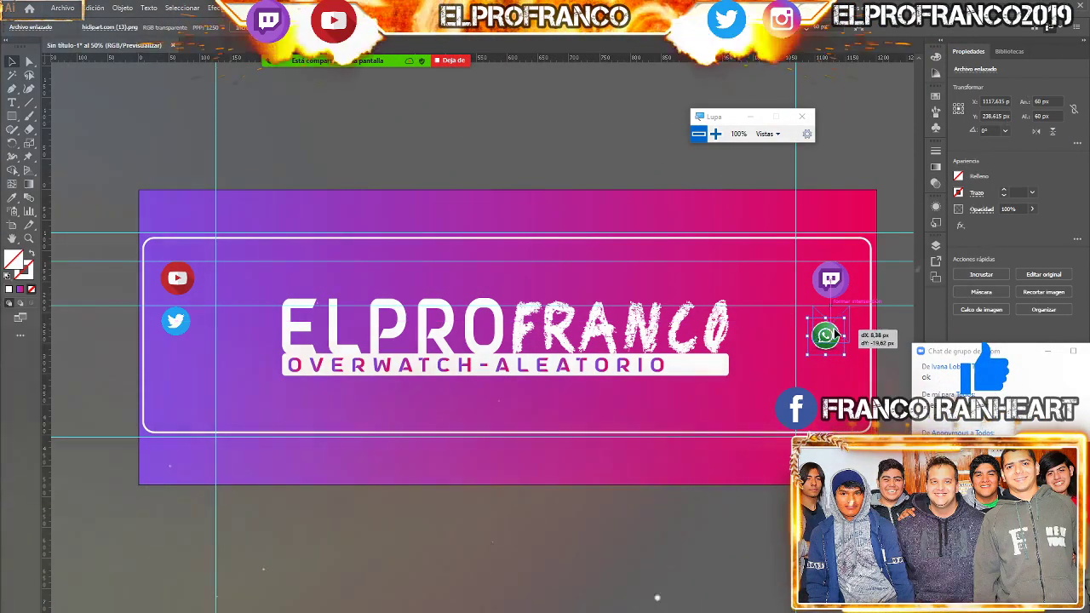
drag(836, 333, 841, 323)
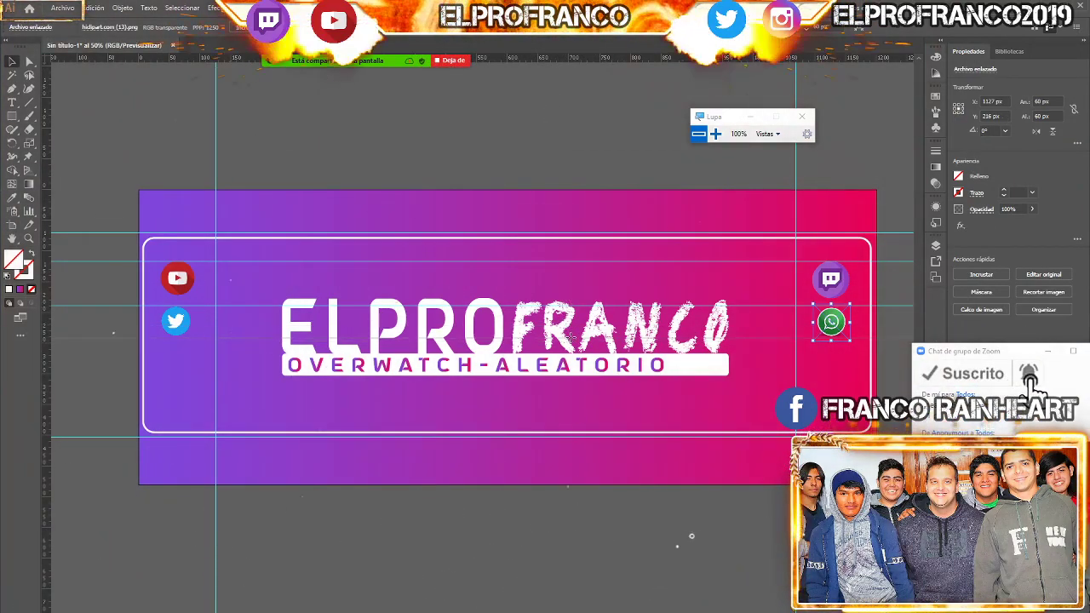
click(572, 339)
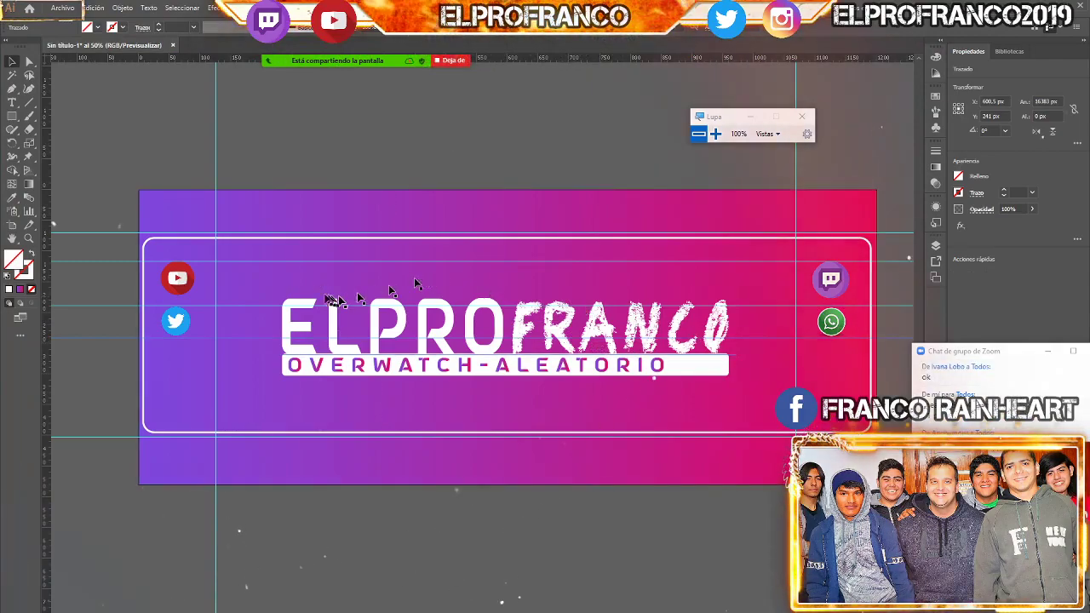
Move the YouTube icon down 1 px to match the Twitch icon, then deselect
click(201, 285)
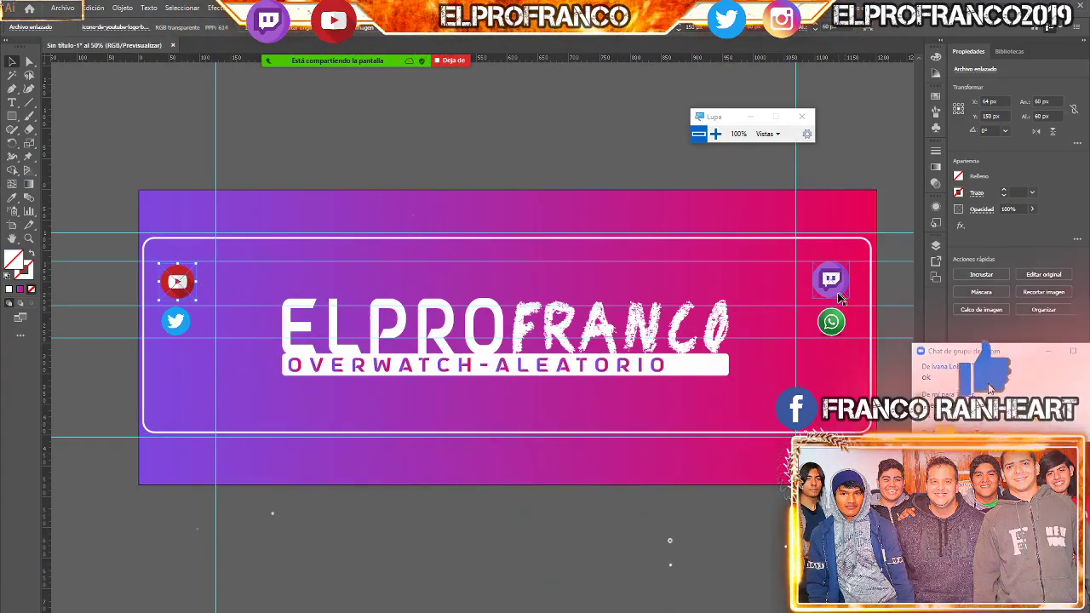
key(Down)
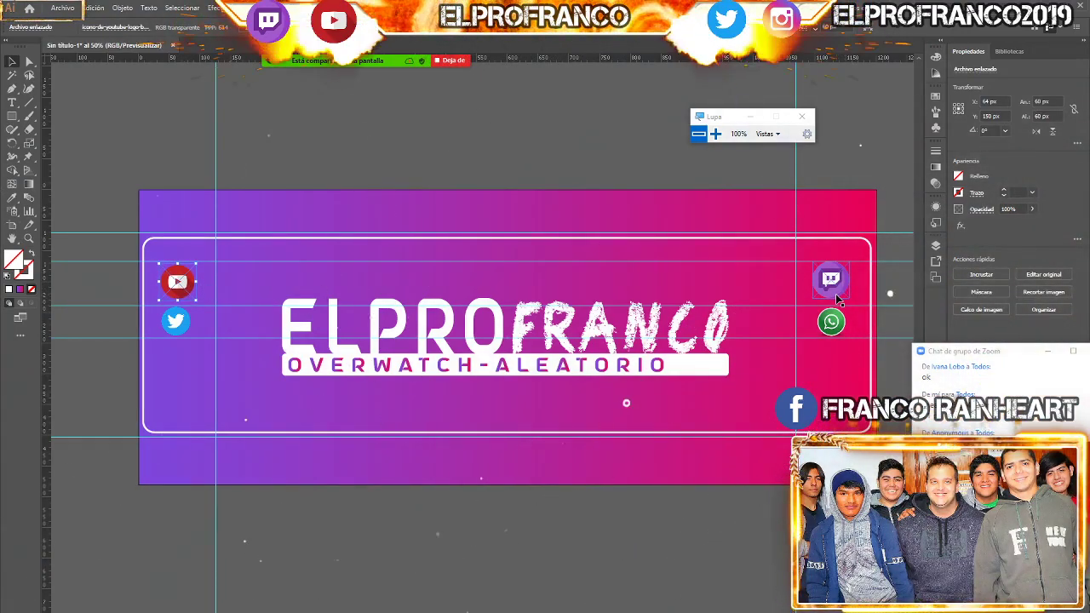
click(835, 294)
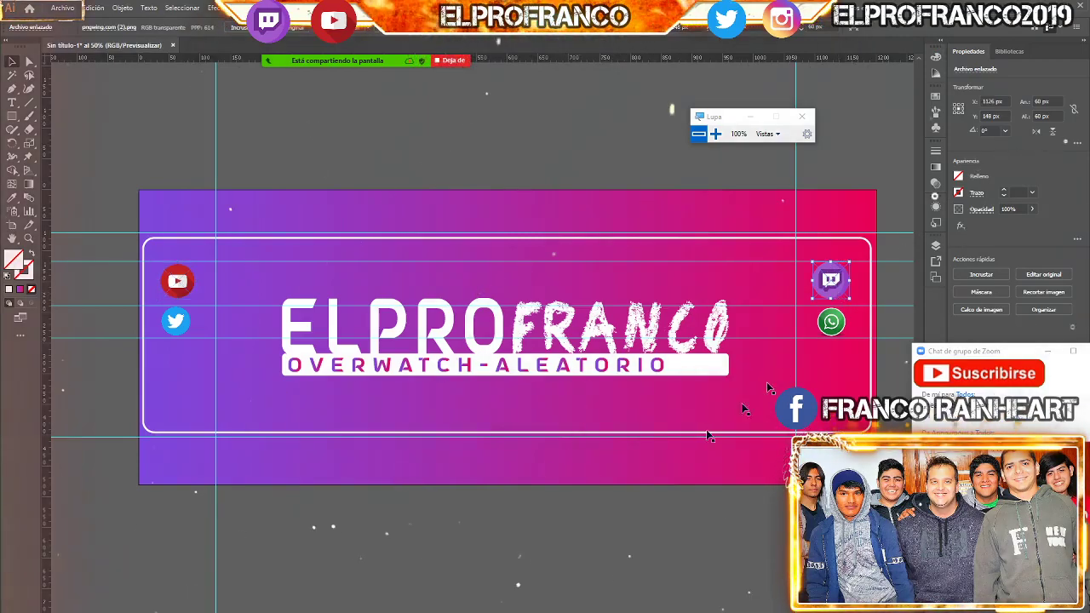
click(130, 128)
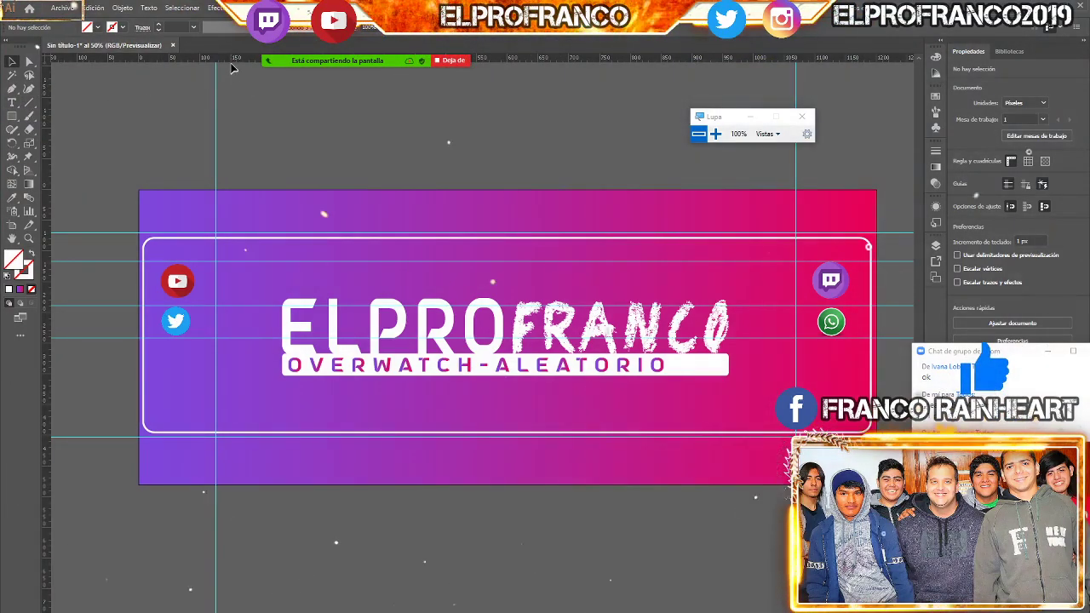
Type the creator's name and social handles as a new text line below the subtitle
click(17, 103)
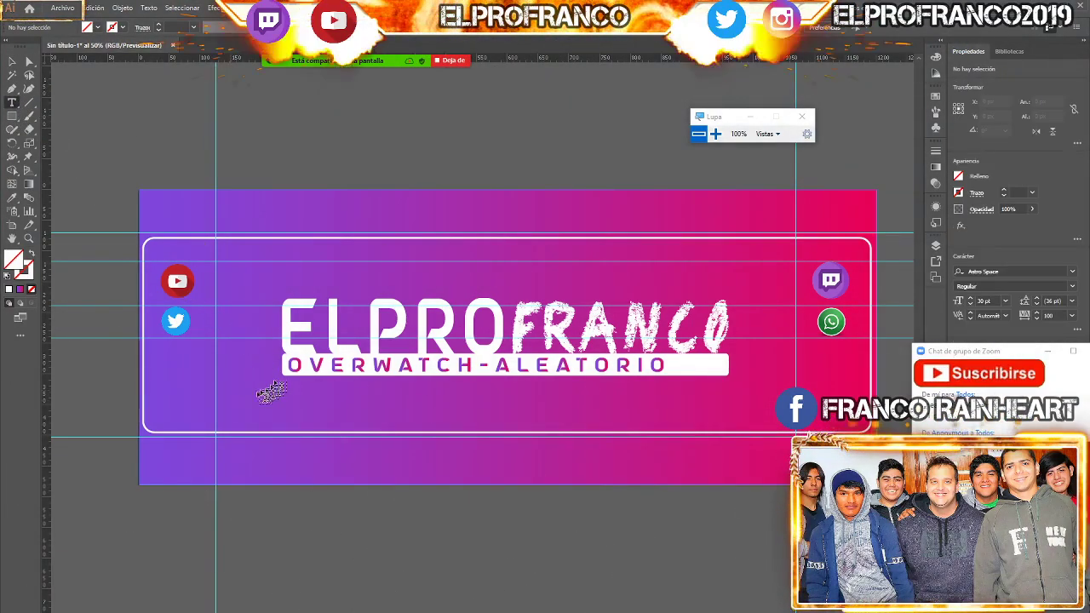
click(241, 405)
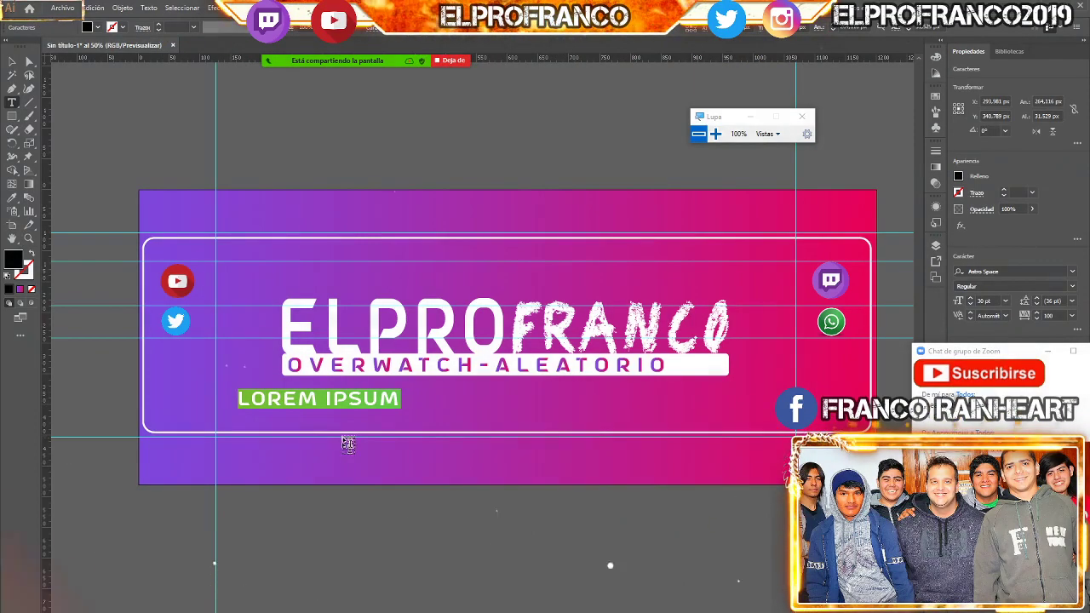
text(FR)
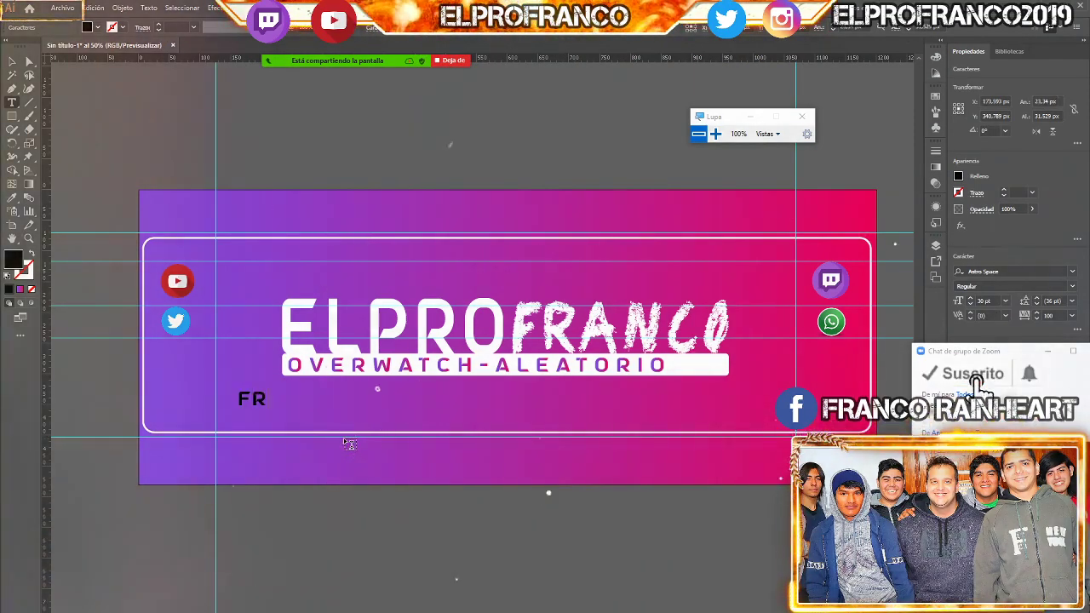
text(ANCO REI)
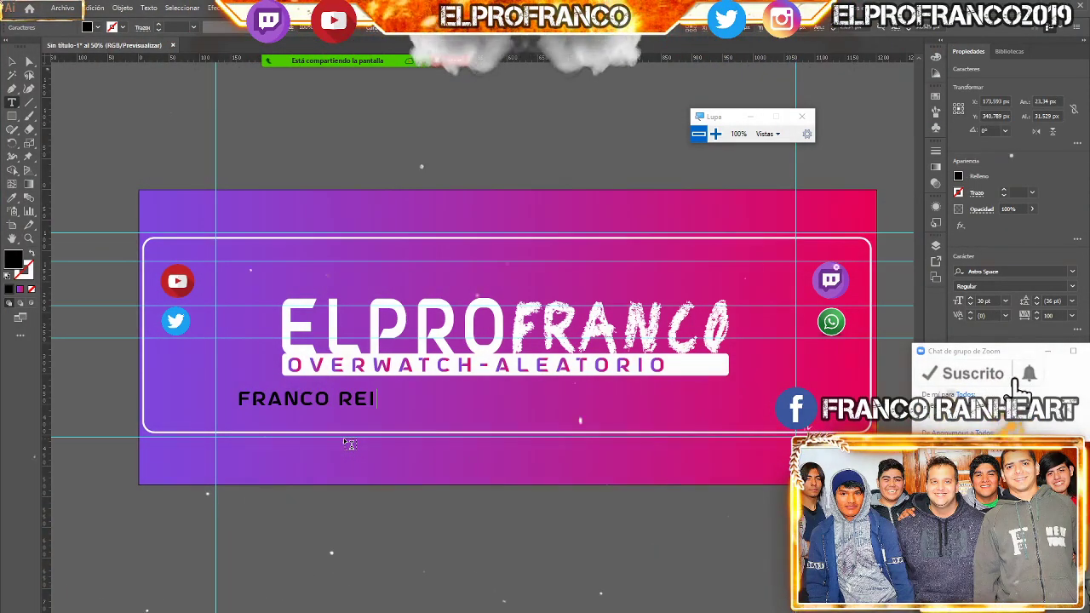
key(BackSpace)
key(BackSpace)
text(AIN)
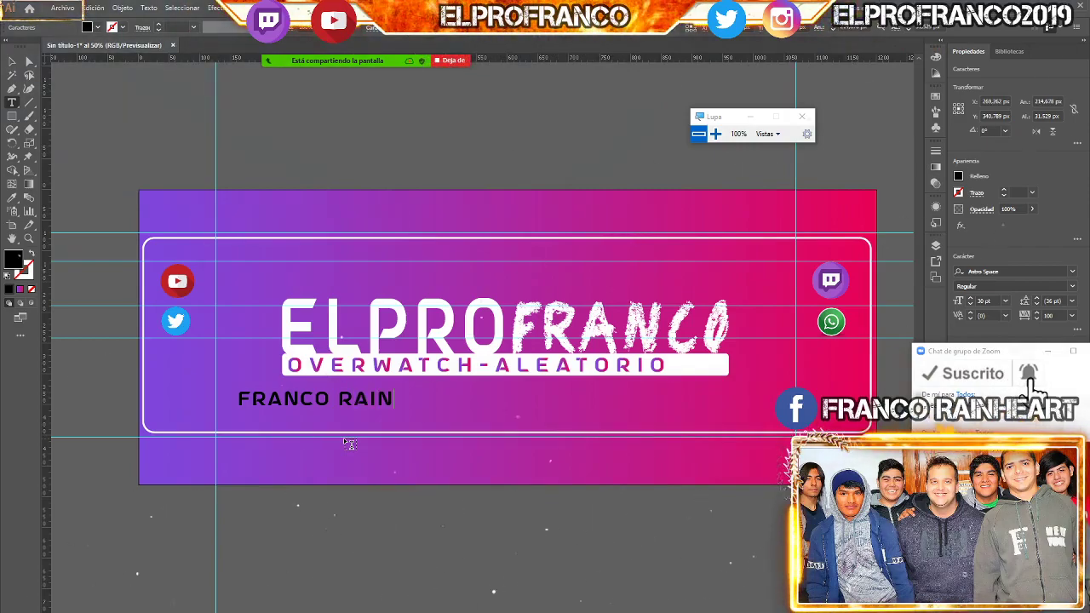
text(HEART)
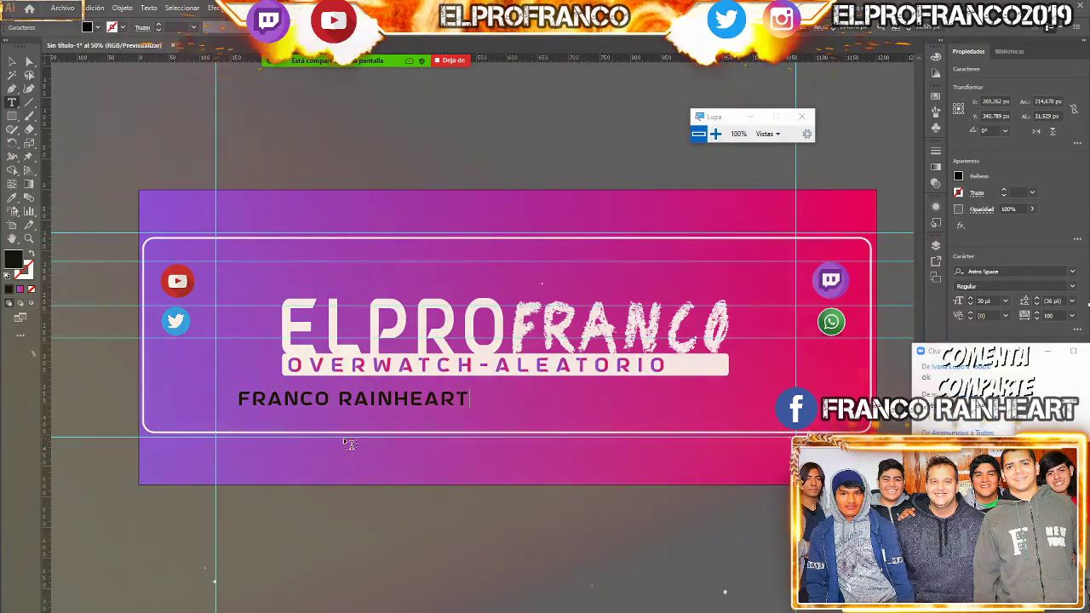
text(-ELPROF)
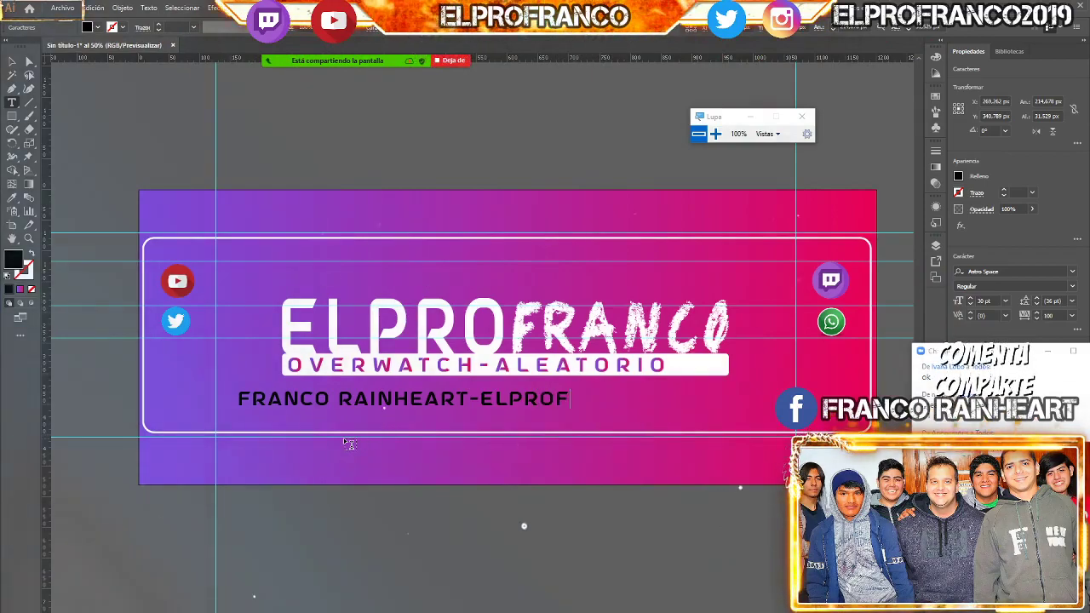
text(RANCO2019)
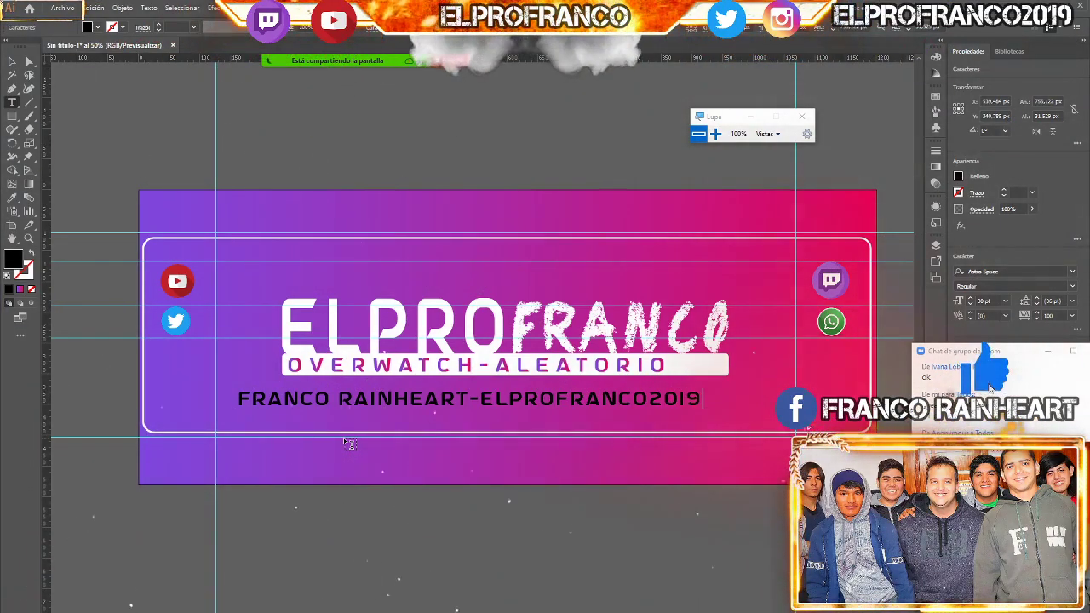
text(-EL)
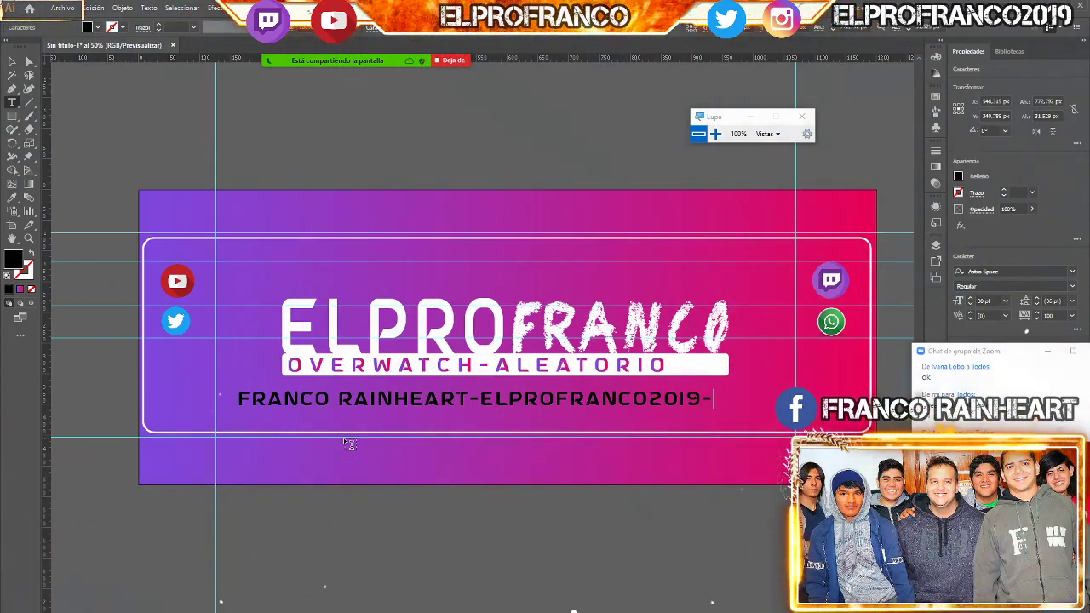
text(PRO)
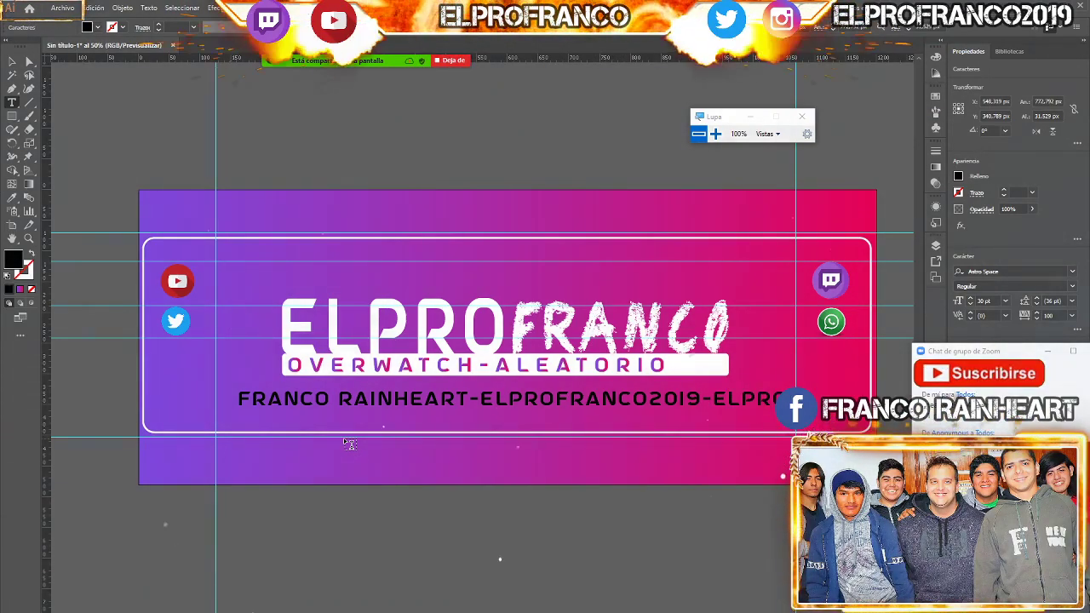
text(FRANCO)
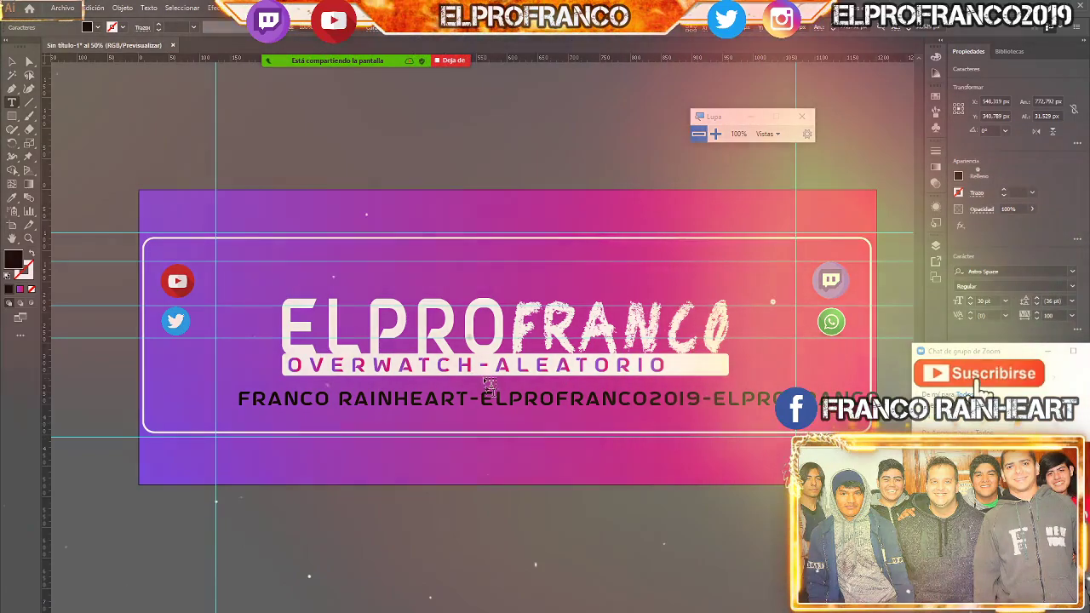
Reduce the handle line's font size and move it left to the guide
key(ctrl+a)
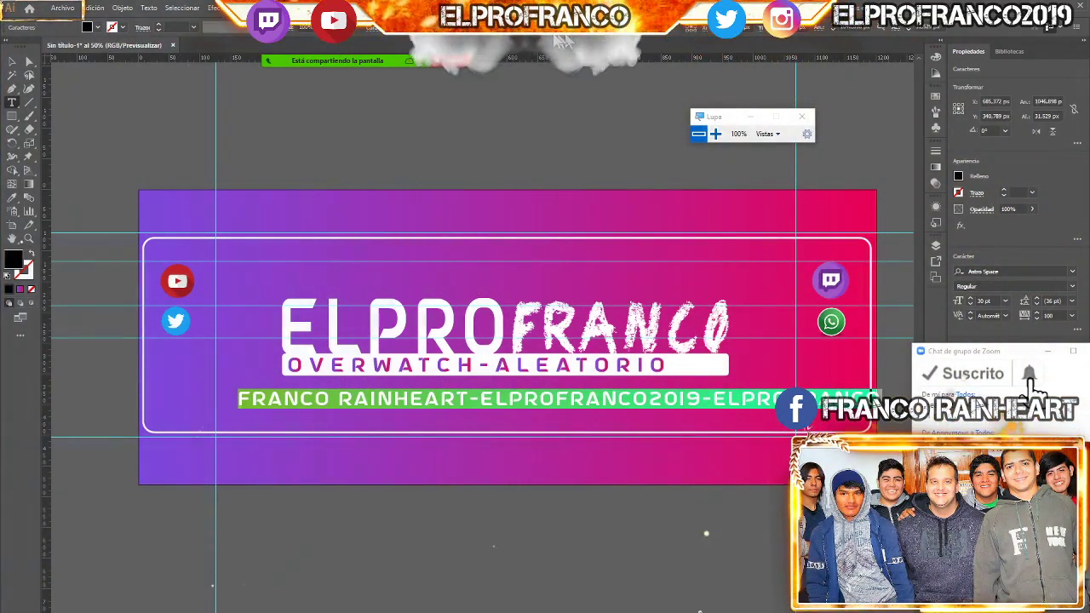
key(ctrl+shift+comma)
key(ctrl+shift+comma)
key(ctrl+shift+comma)
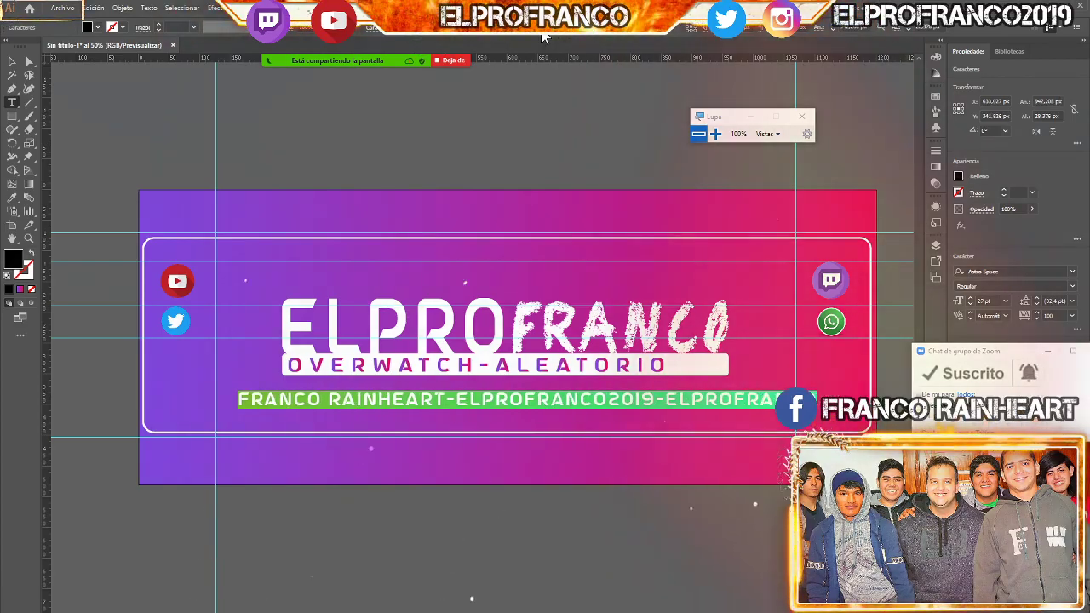
click(14, 63)
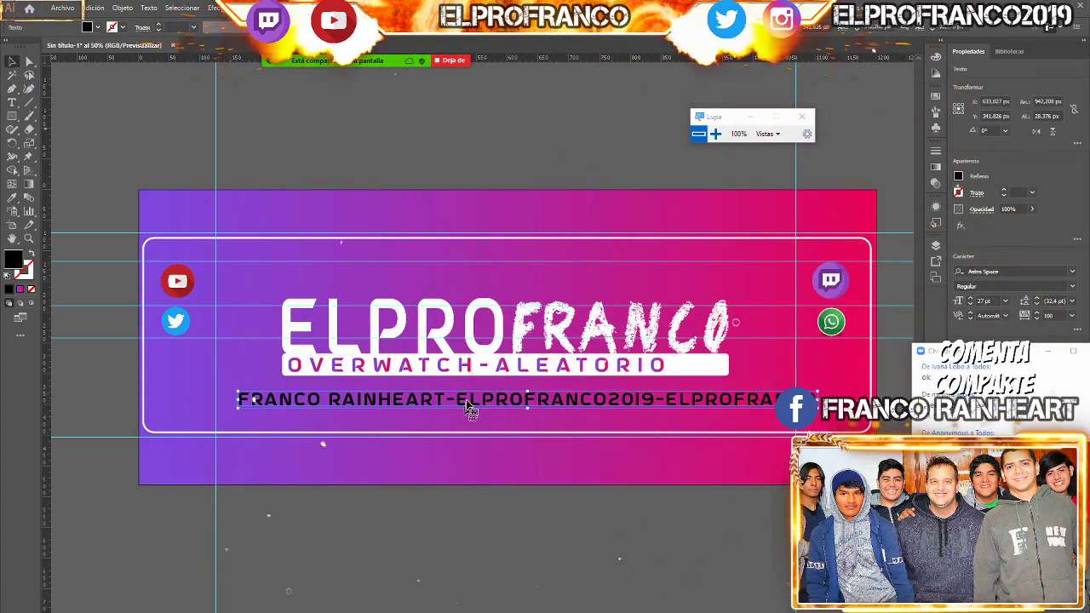
mouse_move(466, 399)
mouse_down()
mouse_move(453, 415)
mouse_move(445, 407)
mouse_move(445, 424)
mouse_up()
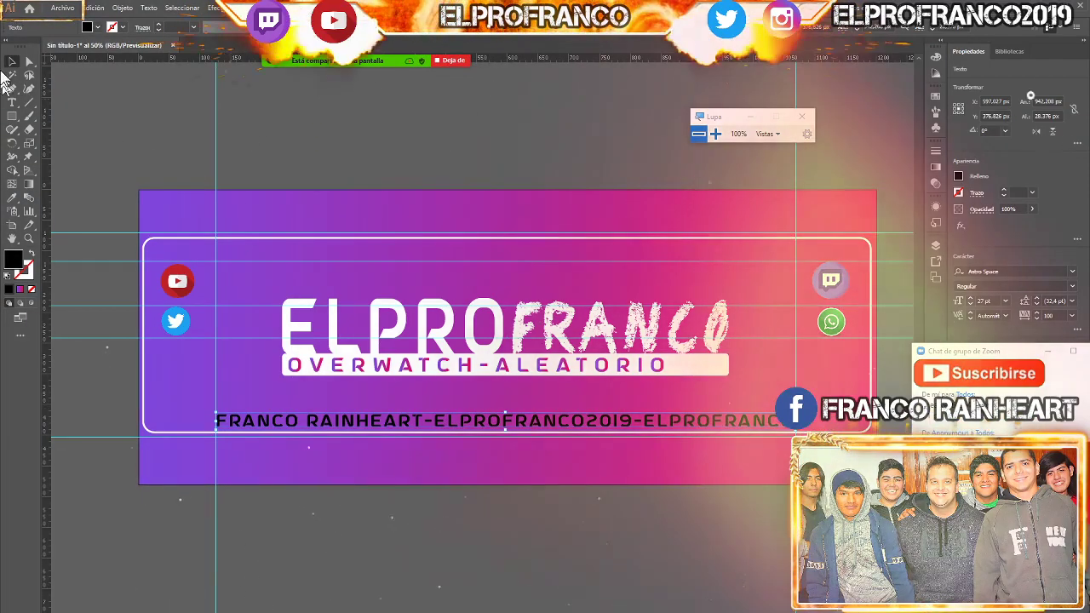
Draw a 940 × 38 px rectangle over the handle text line
click(12, 116)
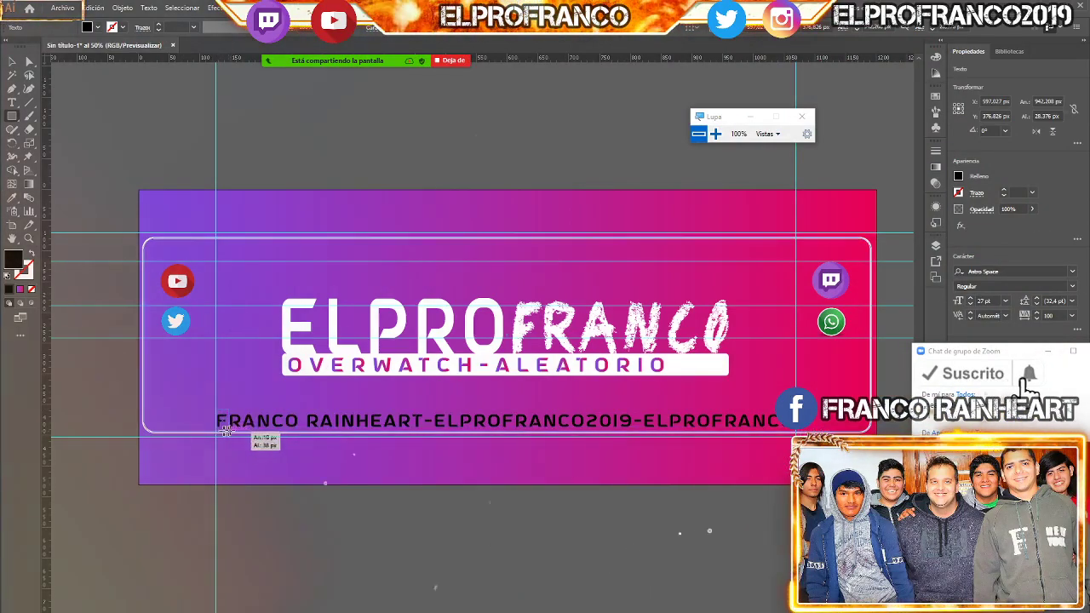
drag(225, 431, 784, 427)
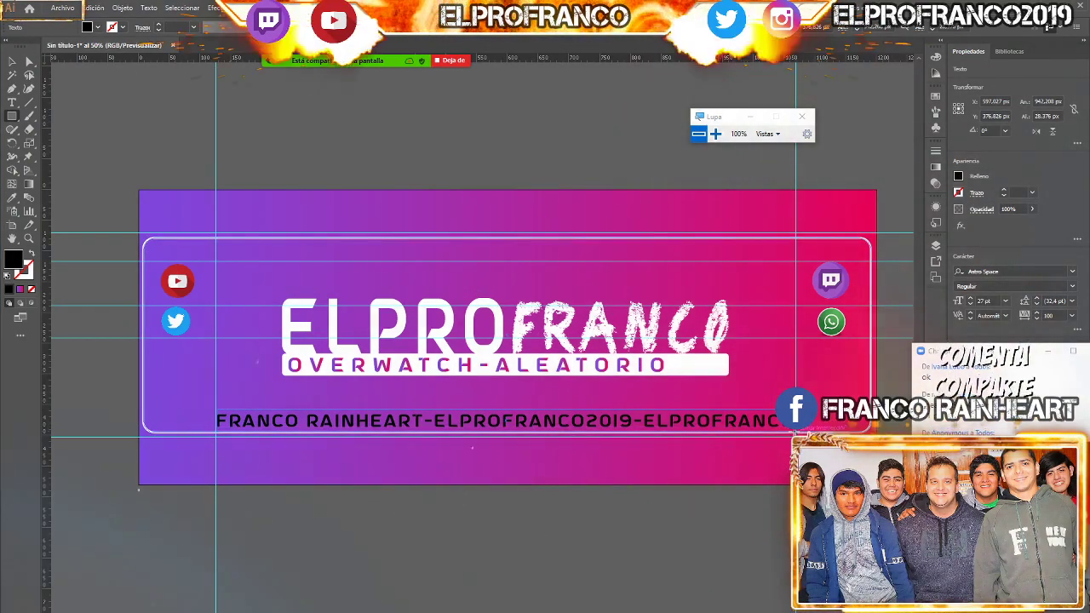
drag(792, 432, 789, 431)
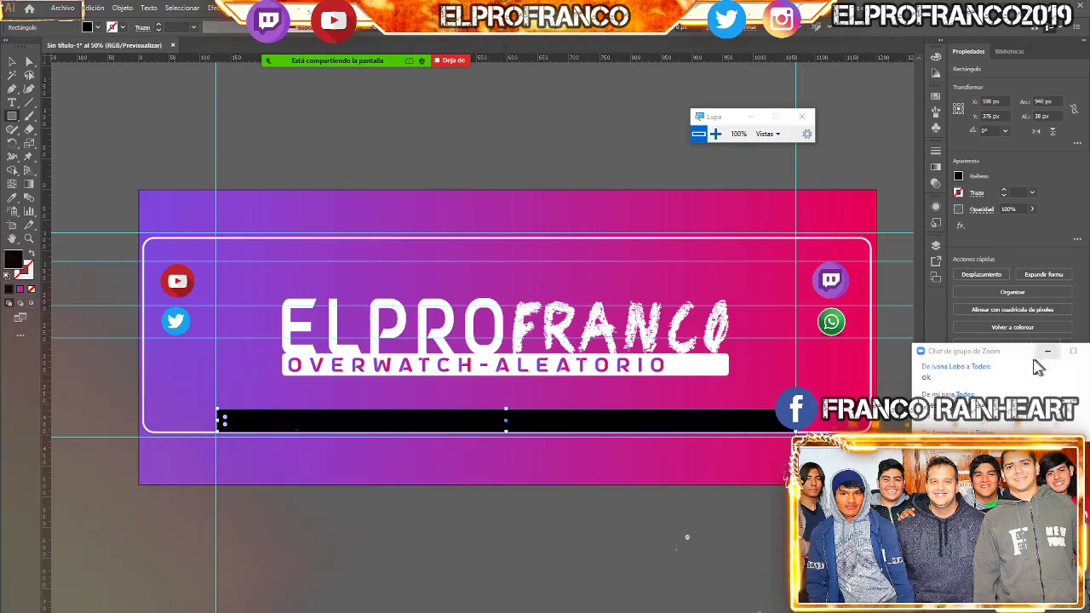
mouse_move(1037, 366)
mouse_down()
mouse_move(621, 443)
mouse_move(620, 480)
mouse_move(552, 482)
mouse_up()
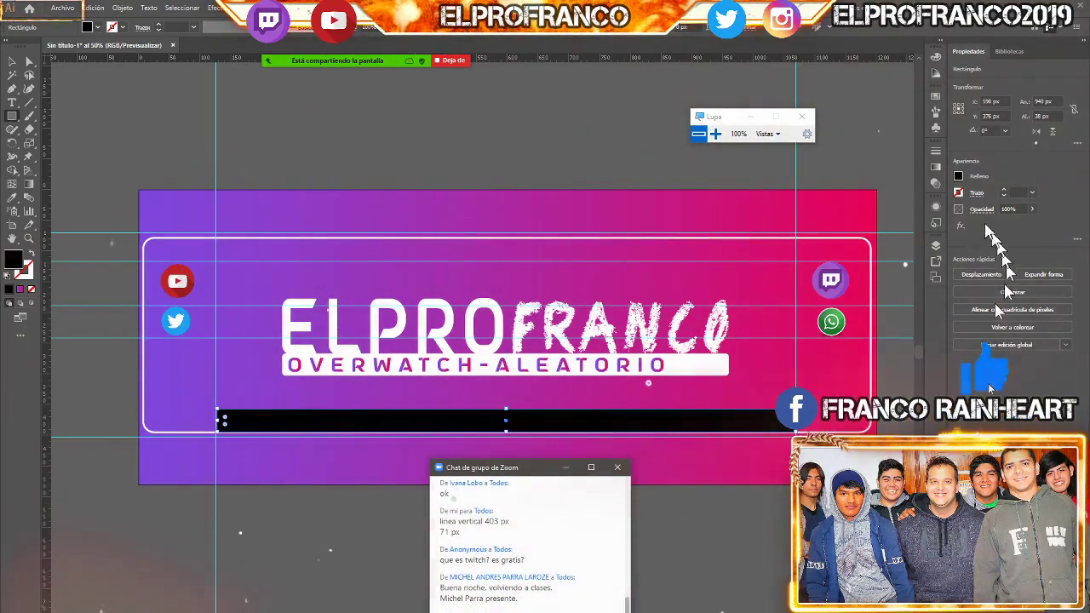
Fill the bar white and move it below the handle text in Layers
click(960, 176)
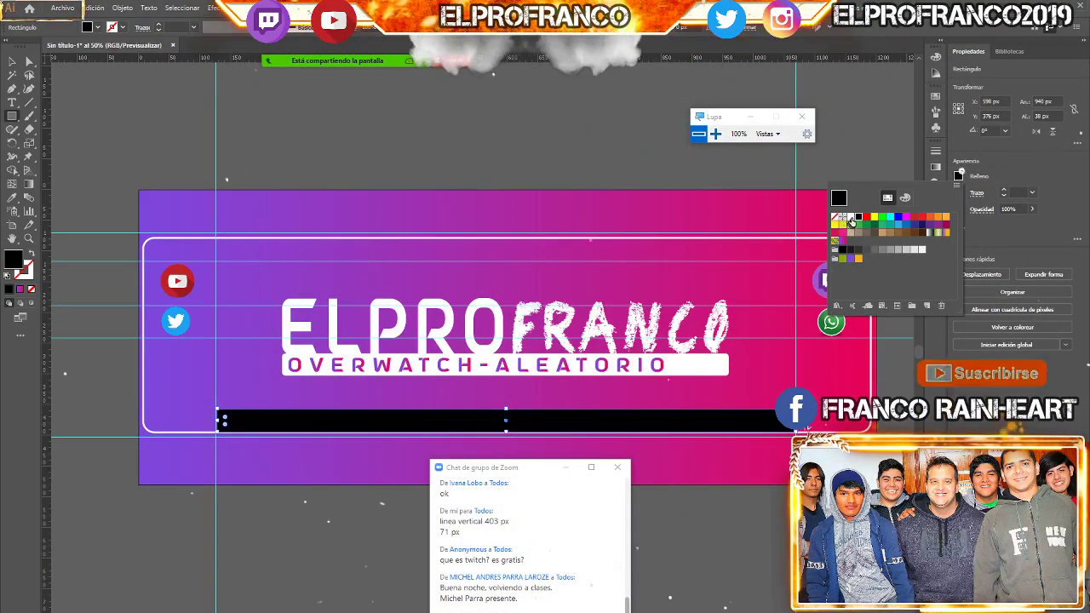
click(920, 248)
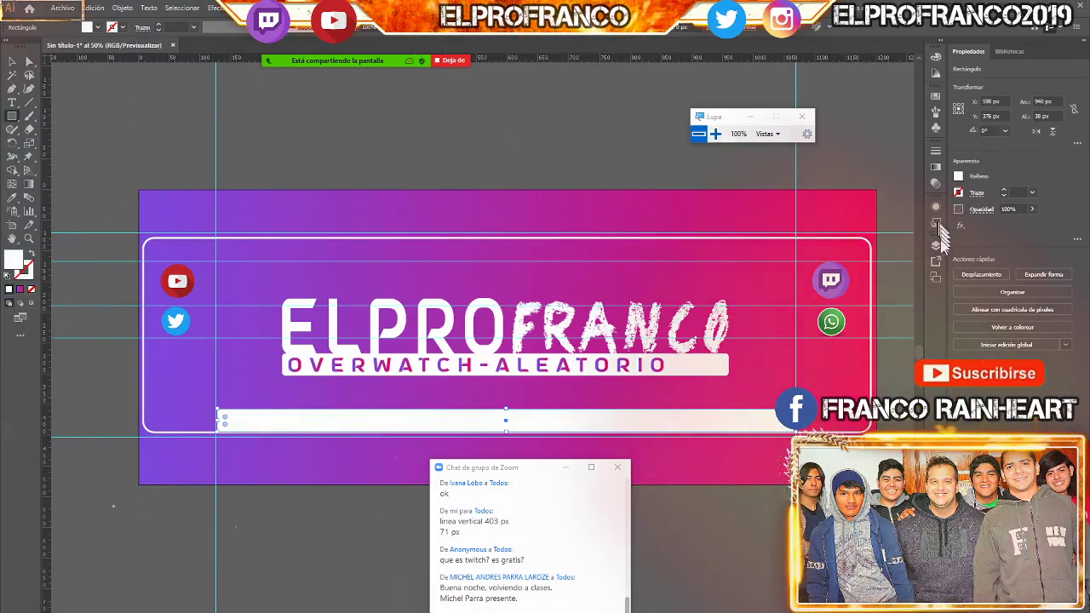
click(936, 244)
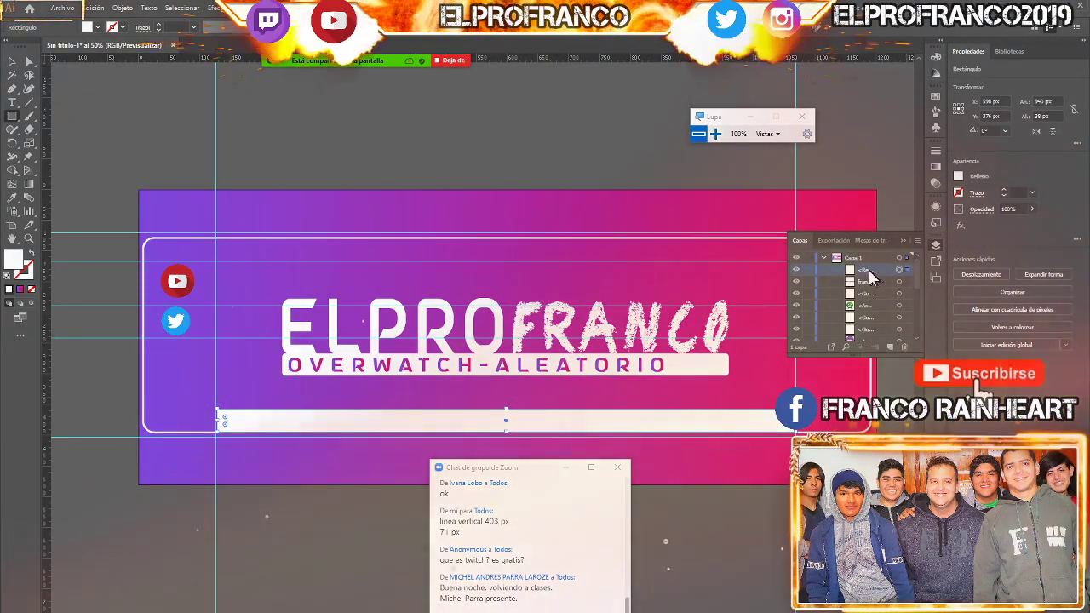
drag(868, 271, 870, 290)
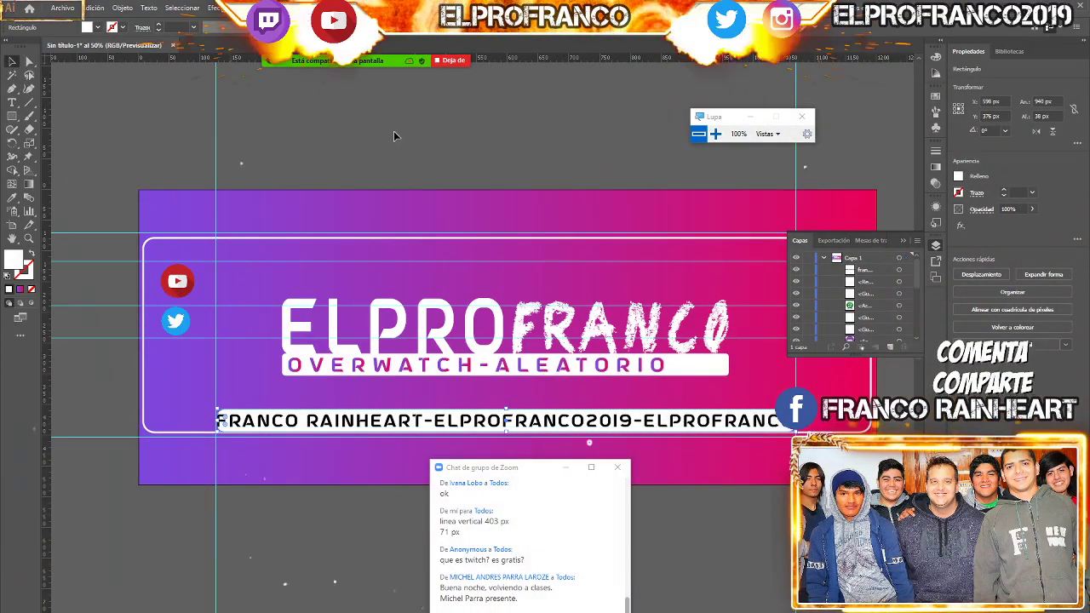
Shrink the handle text to 25 pt and nudge it to centre on the white bar
click(792, 375)
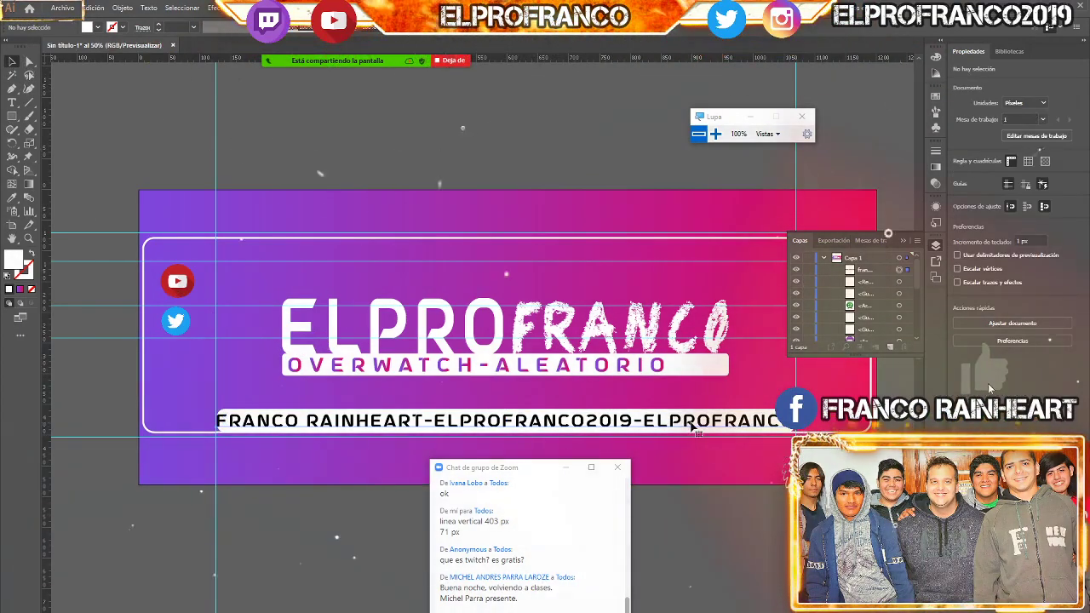
click(694, 426)
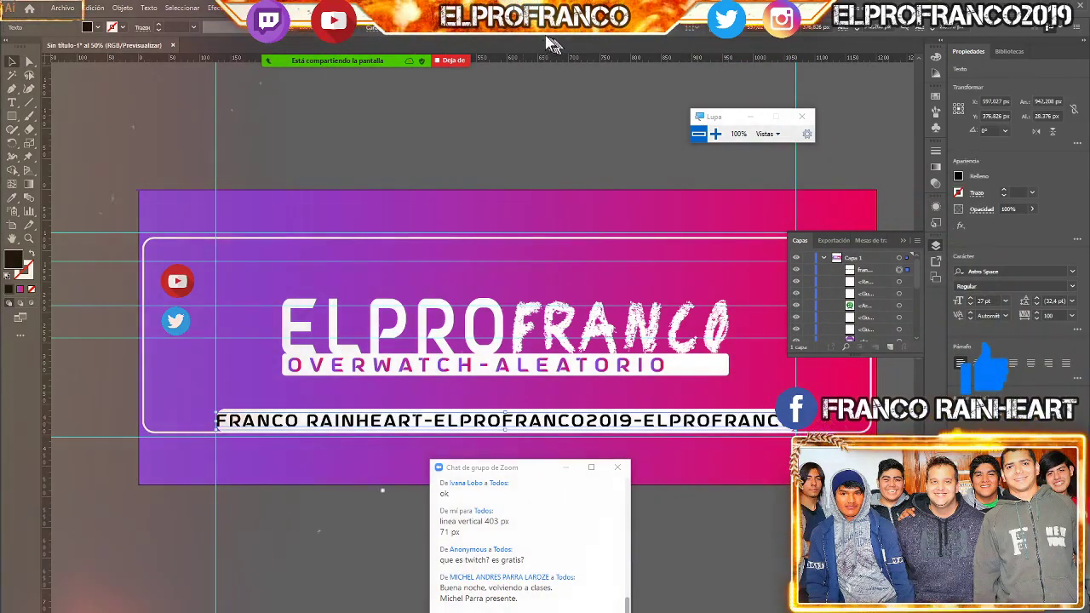
key(ctrl+shift+comma)
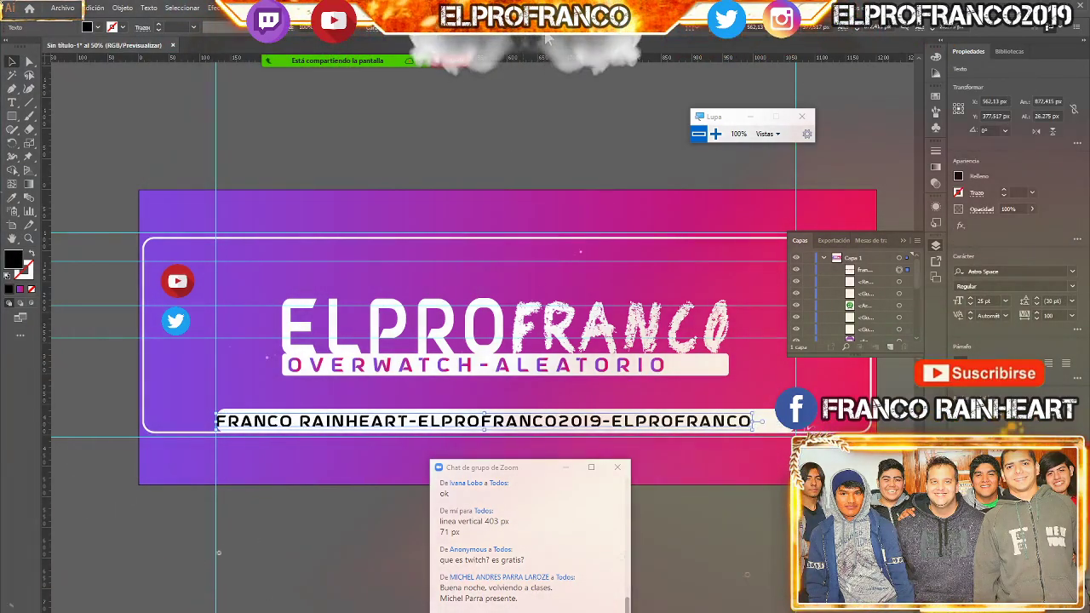
key(Right)
key(Right)
key(Right)
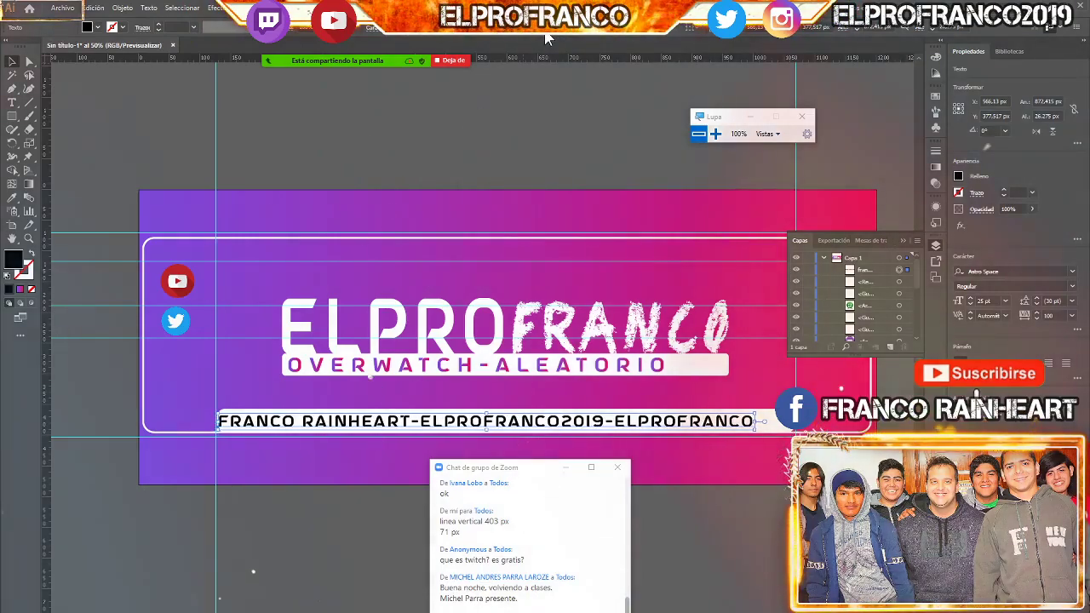
key(Right)
key(Right)
key(Right)
key(Right)
key(Right)
key(Right)
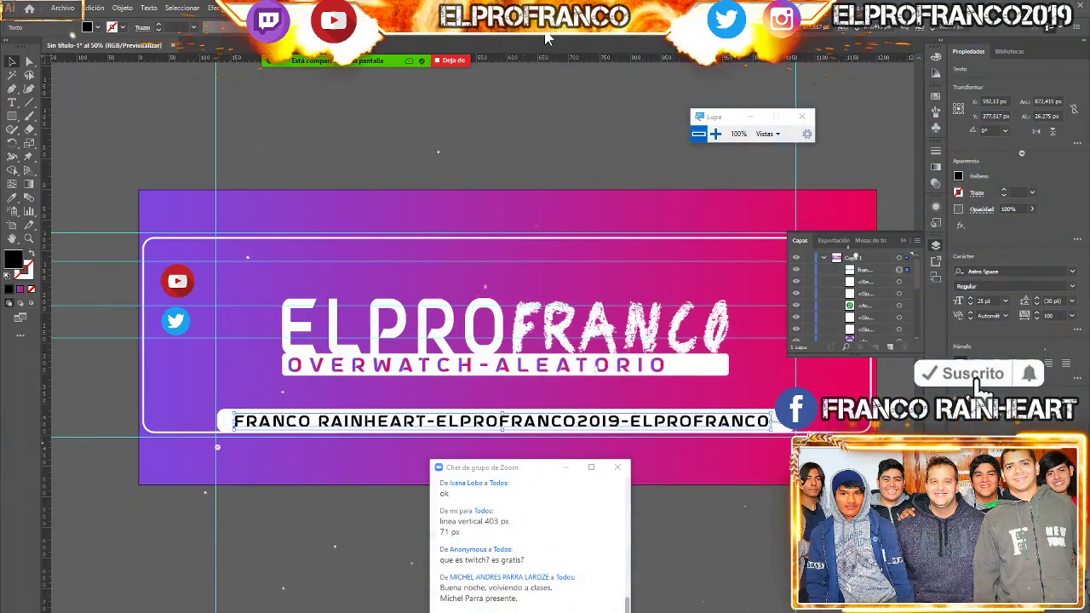
key(Left)
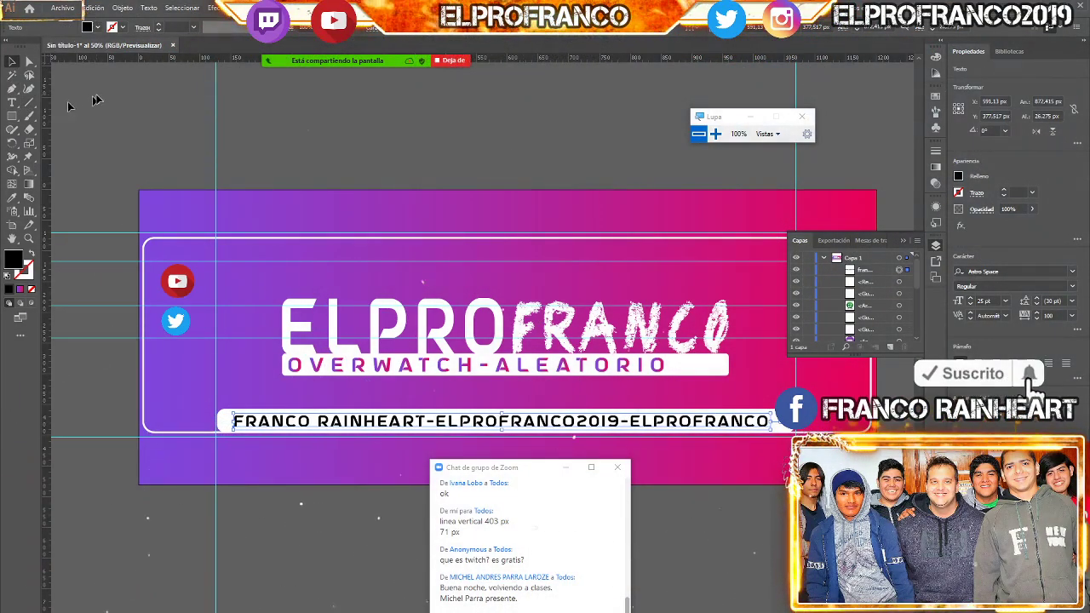
Deselect the text, close the Layers panel and open the File menu
click(100, 94)
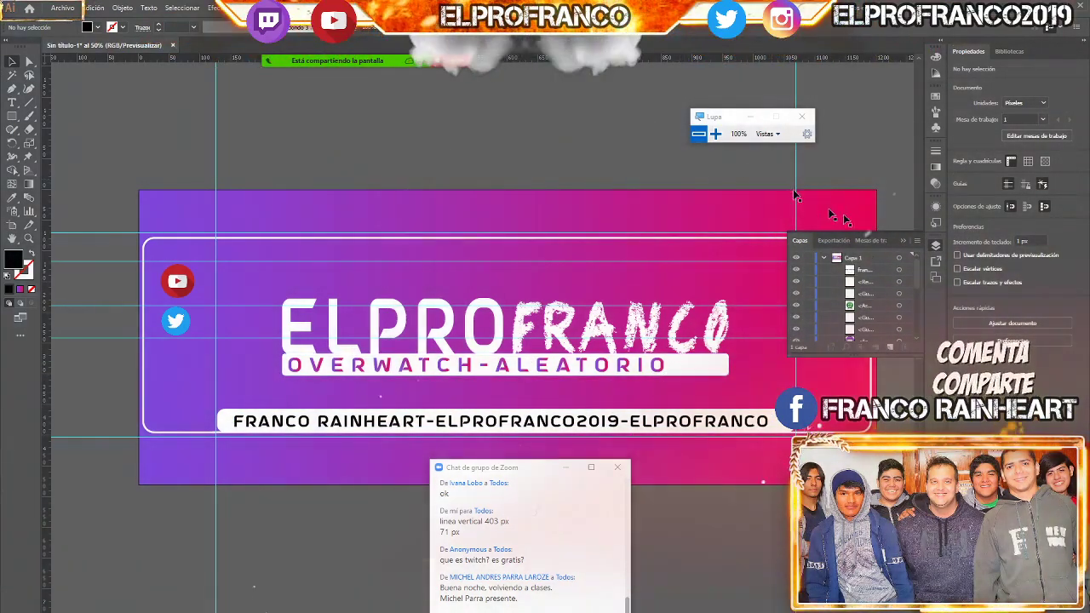
click(935, 245)
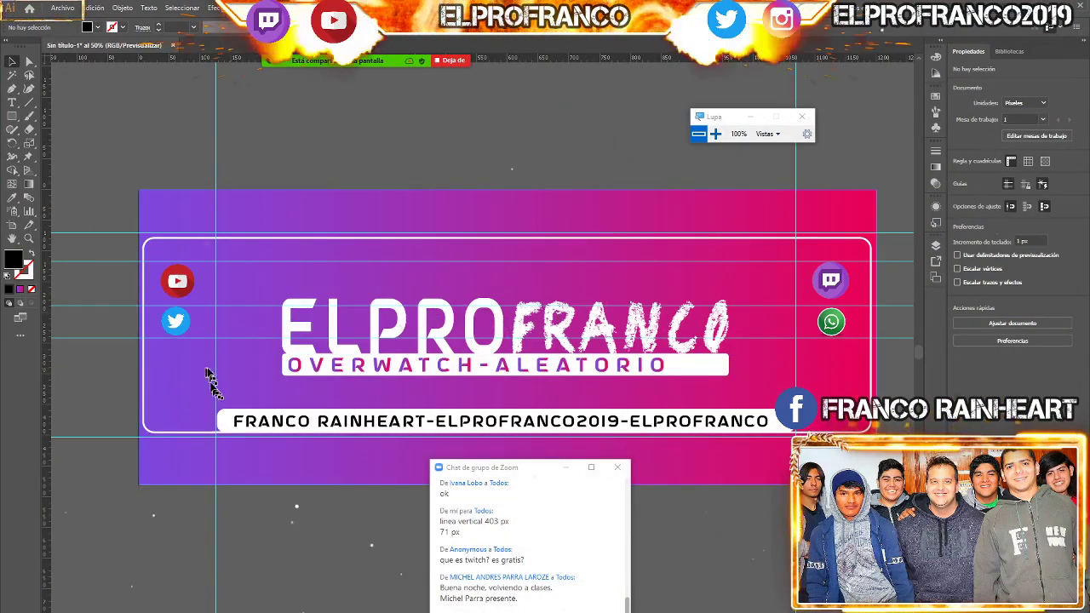
click(62, 8)
mouse_move(136, 208)
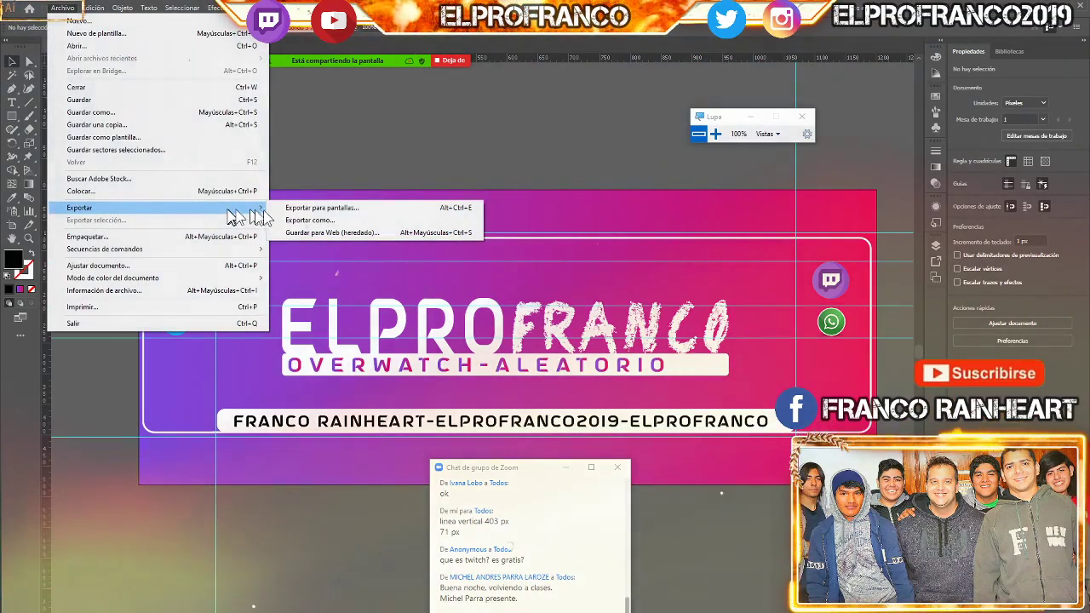
Place the Instagram PNG from the trabajo > Imagenes icons PNG folder
click(143, 191)
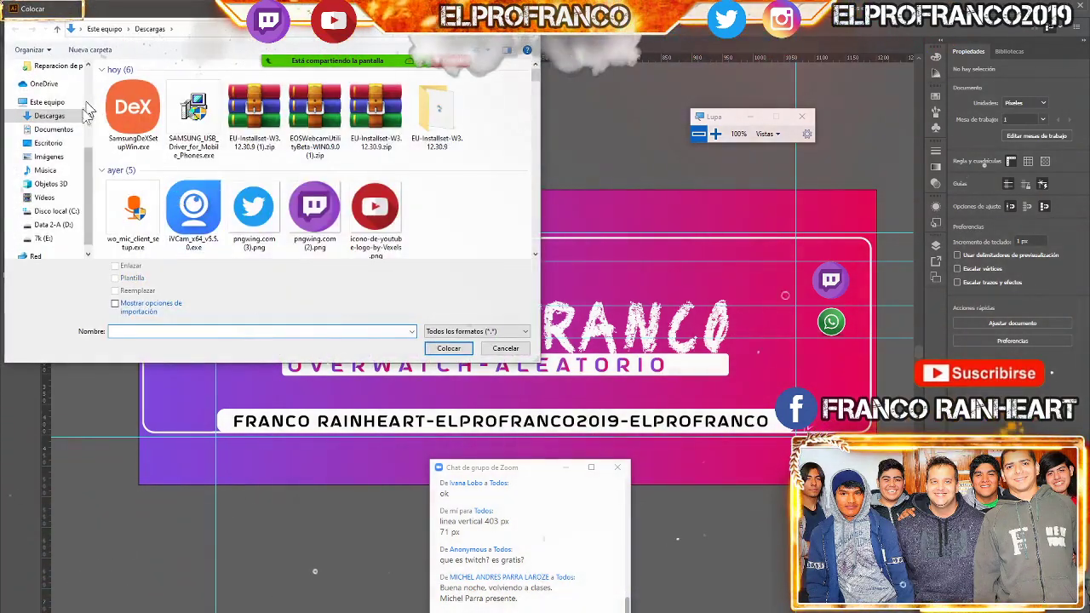
click(47, 226)
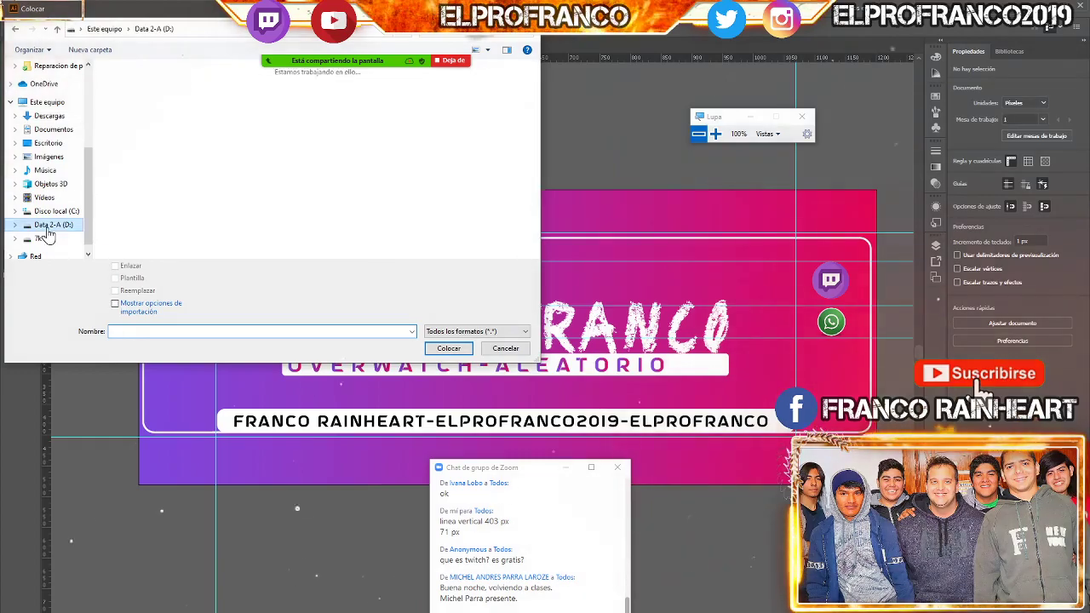
scroll(340, 170, down, 3)
scroll(348, 175, down, 3)
scroll(348, 174, up, 10)
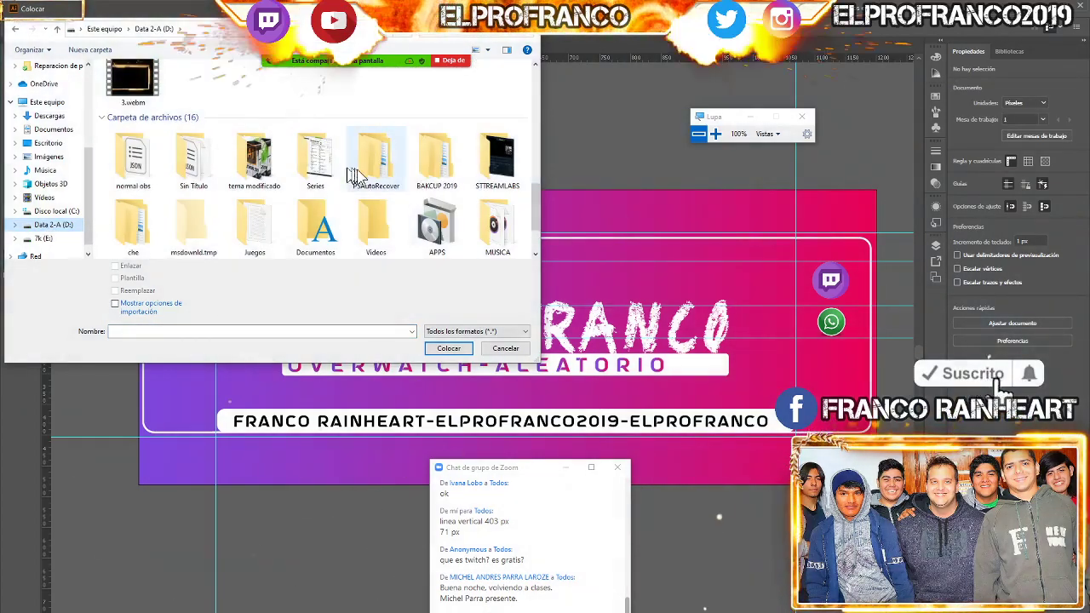
scroll(341, 173, down, 1)
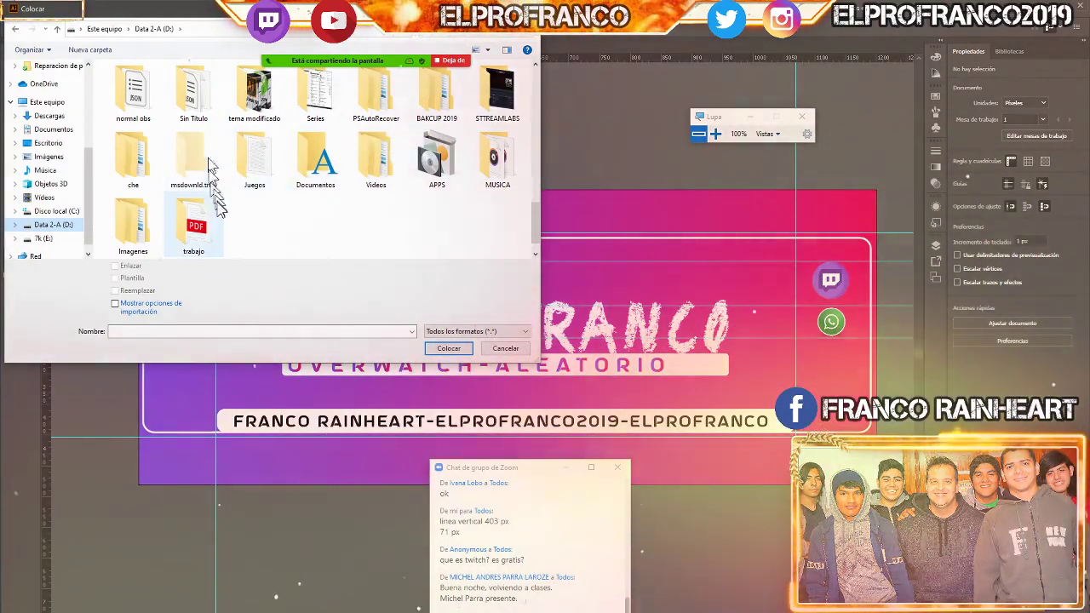
double_click(193, 223)
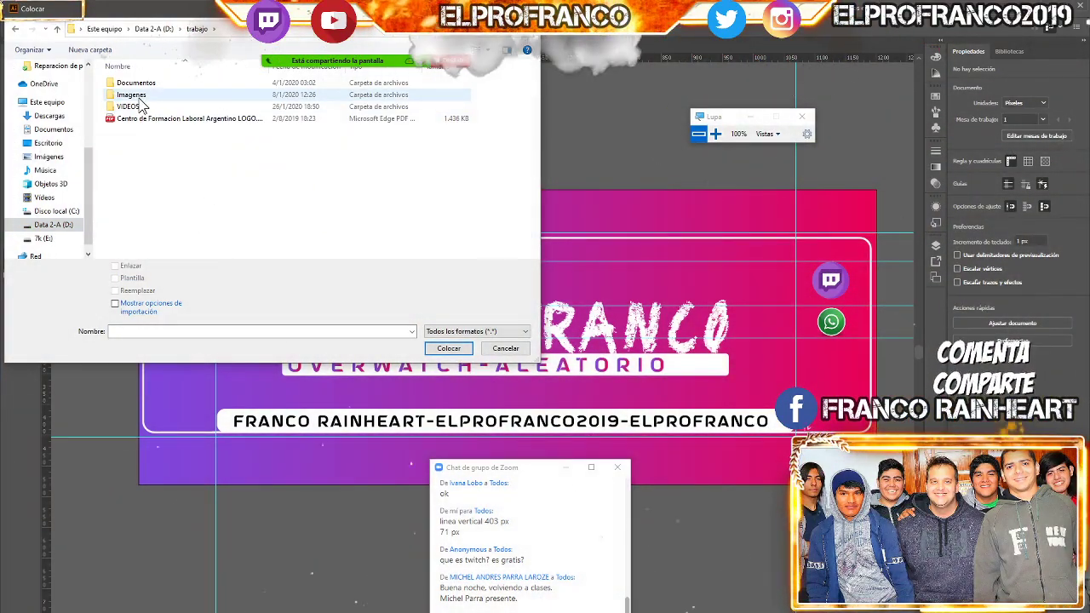
click(141, 97)
double_click(141, 97)
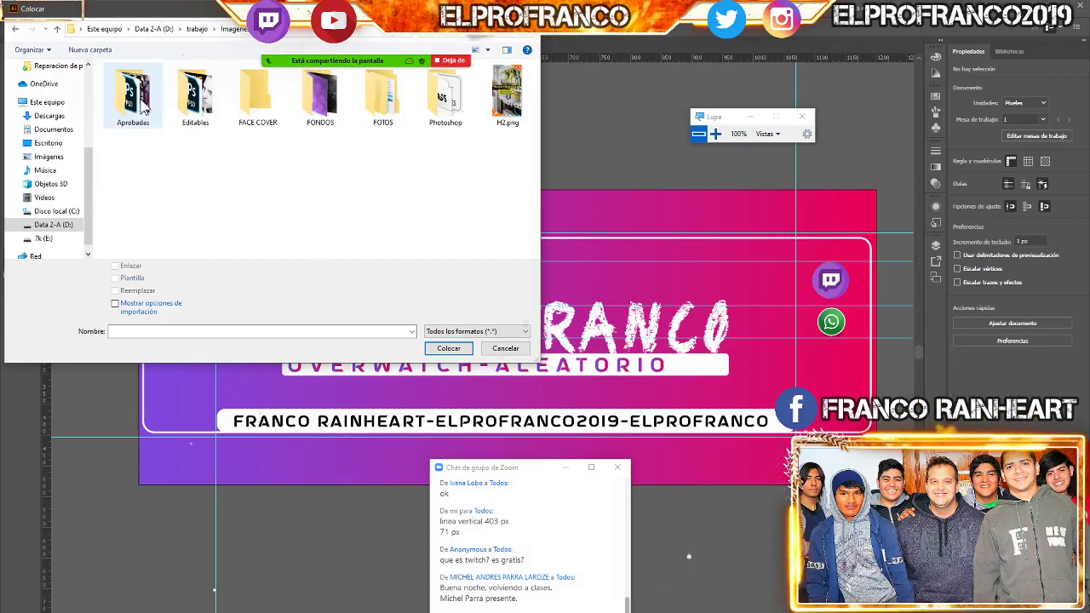
double_click(446, 98)
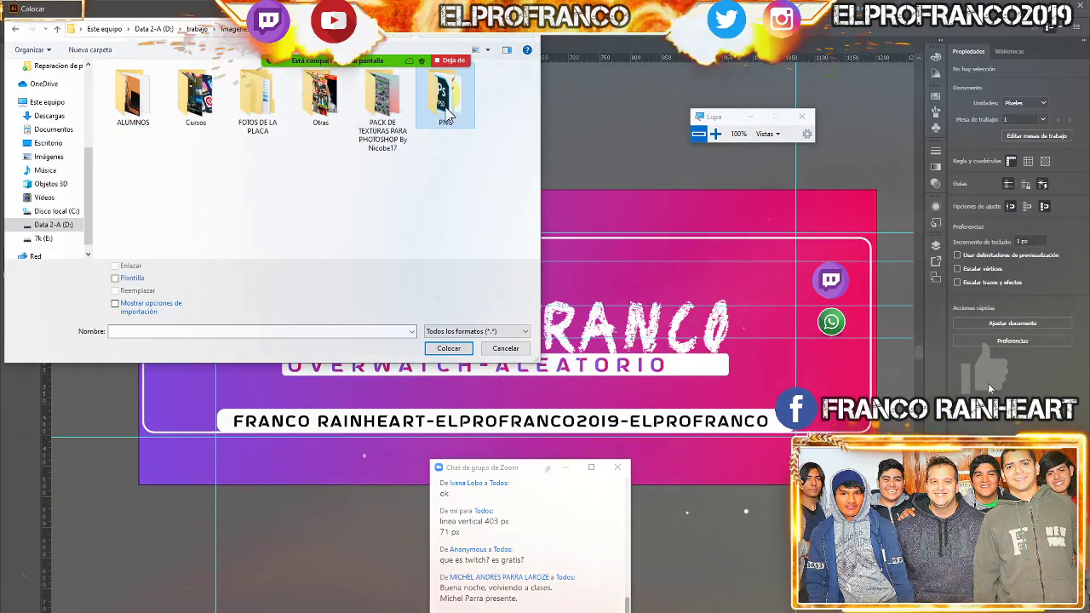
double_click(445, 97)
scroll(260, 158, down, 1)
scroll(260, 157, up, 1)
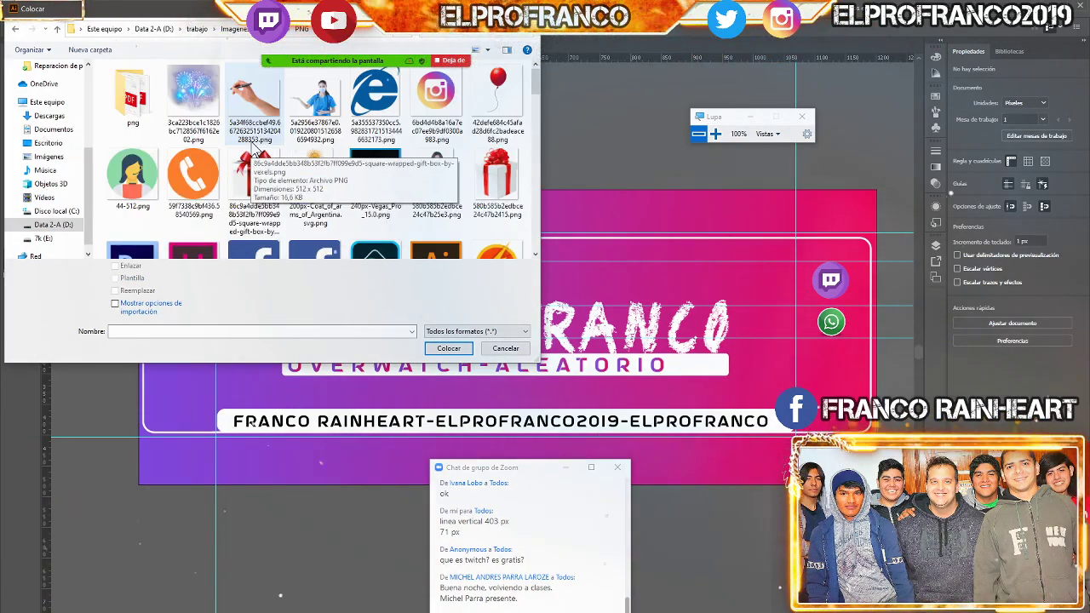
double_click(436, 93)
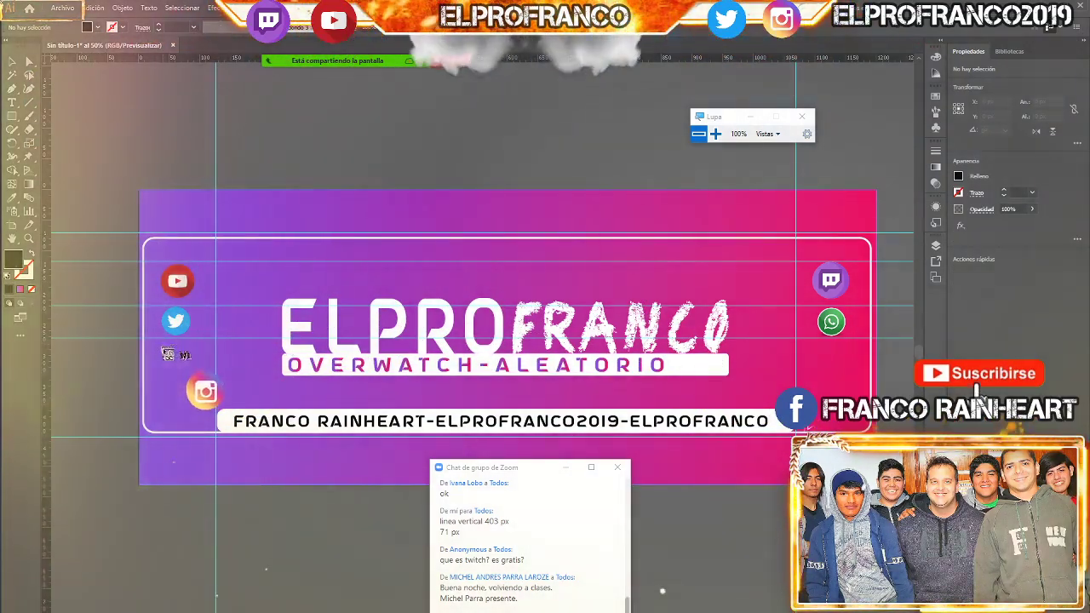
Set the Instagram icon to 60 × 60 px and align it under the Twitter icon
drag(184, 376, 195, 381)
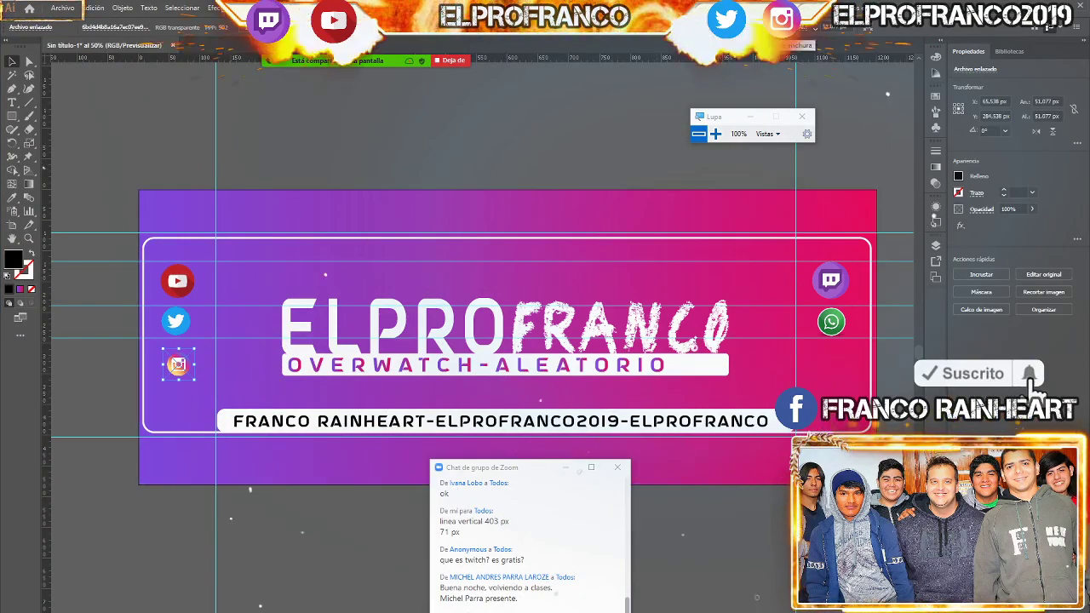
text(60)
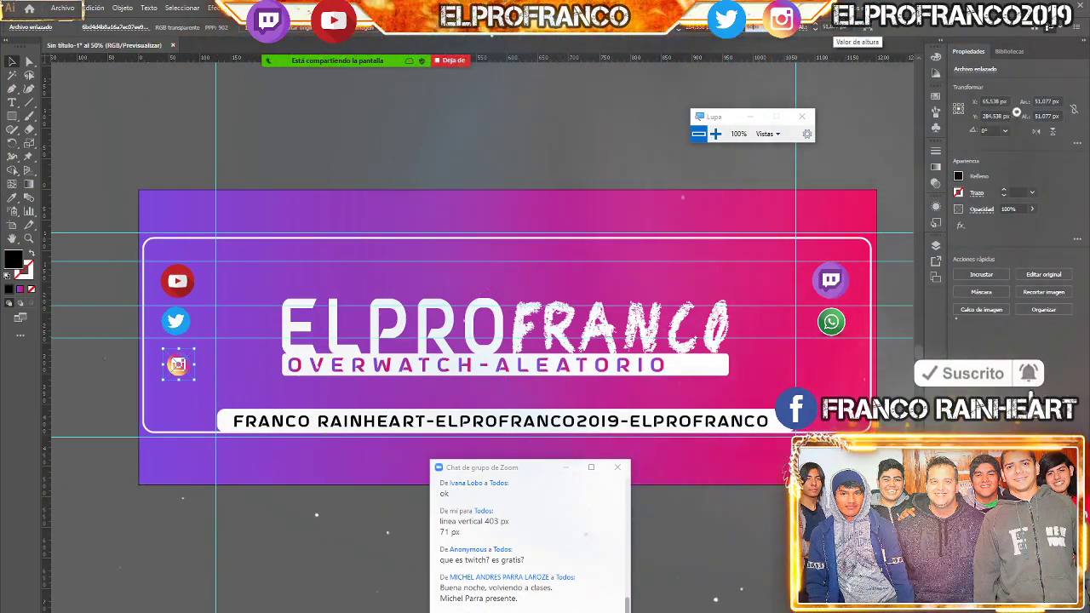
key(Return)
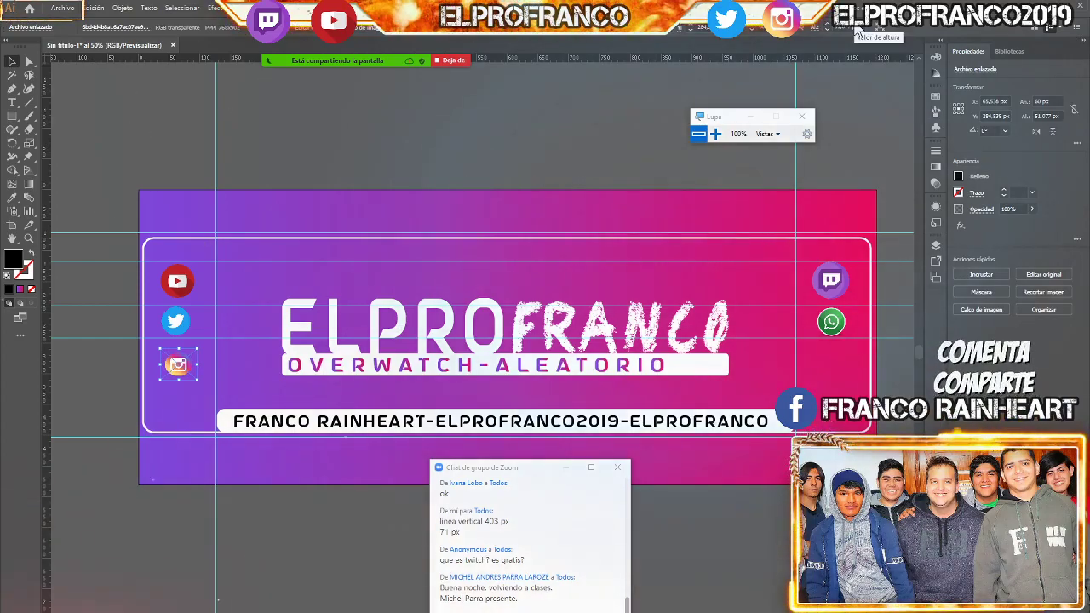
text(60)
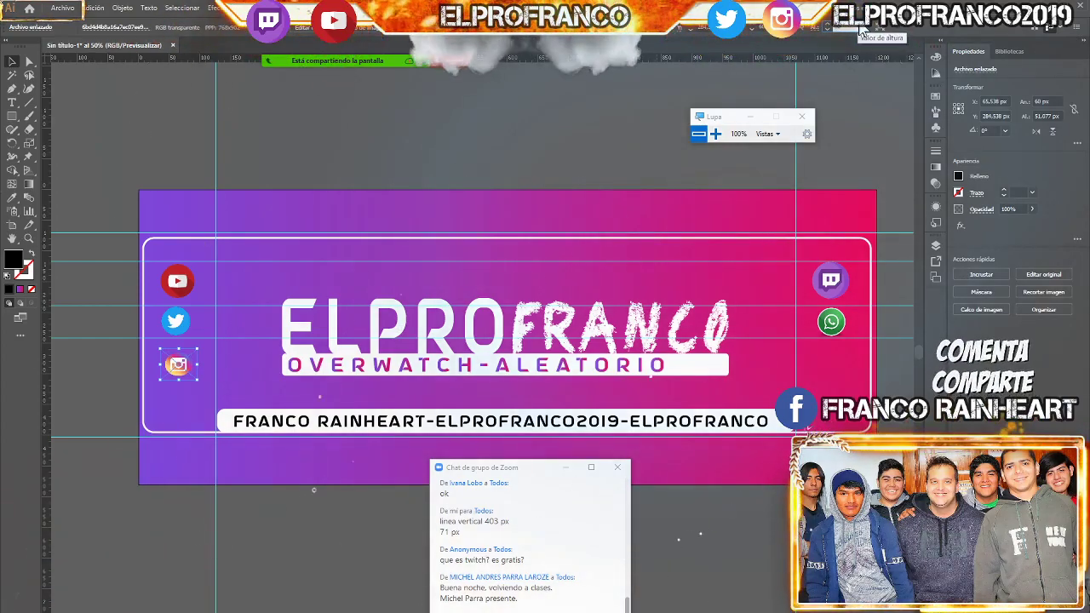
key(Return)
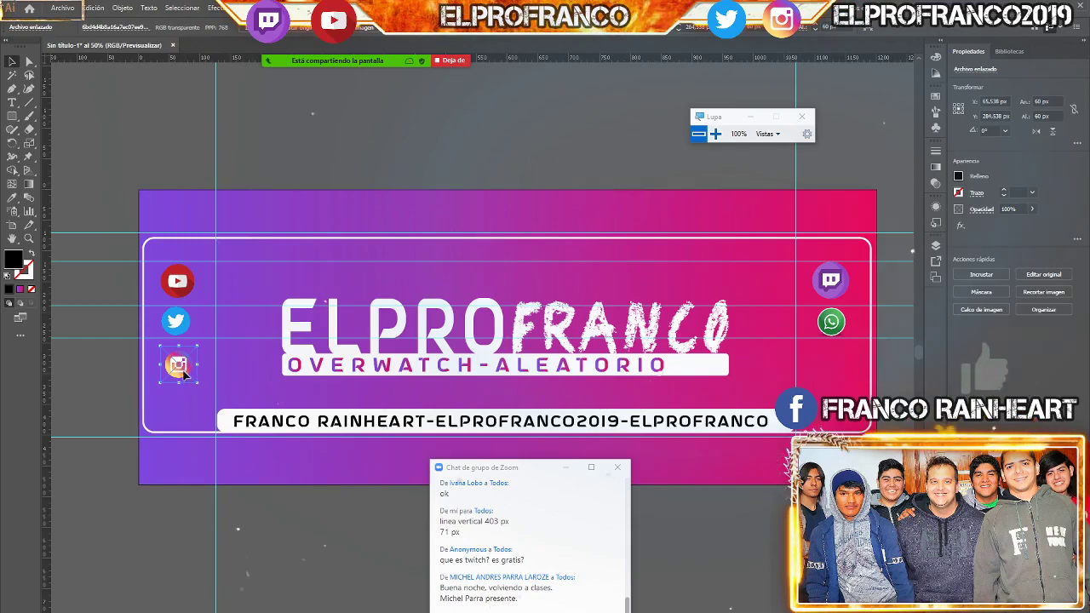
drag(181, 372, 179, 369)
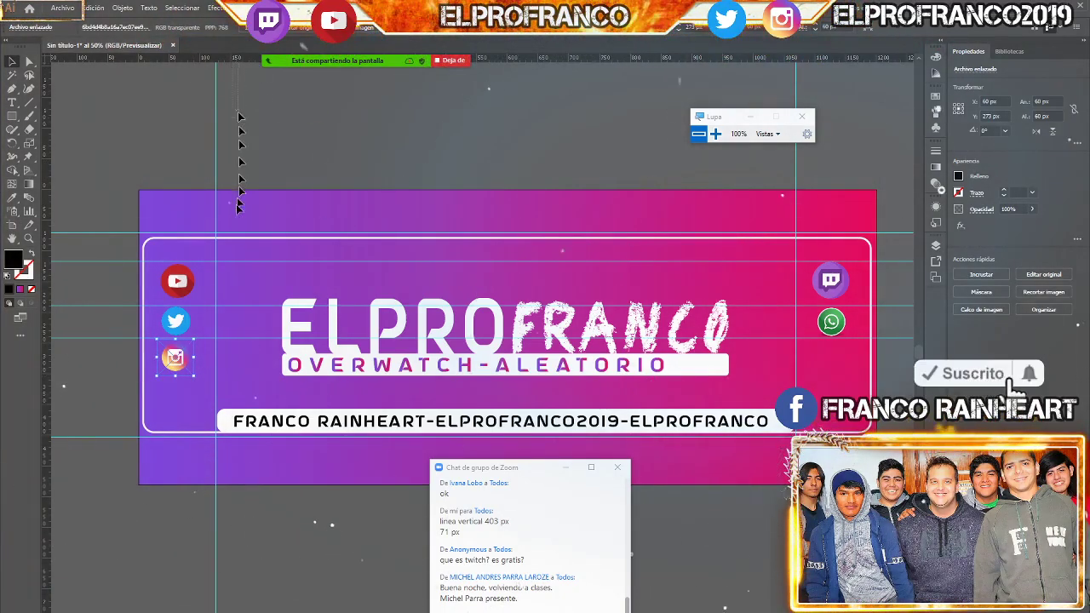
key(ctrl+a)
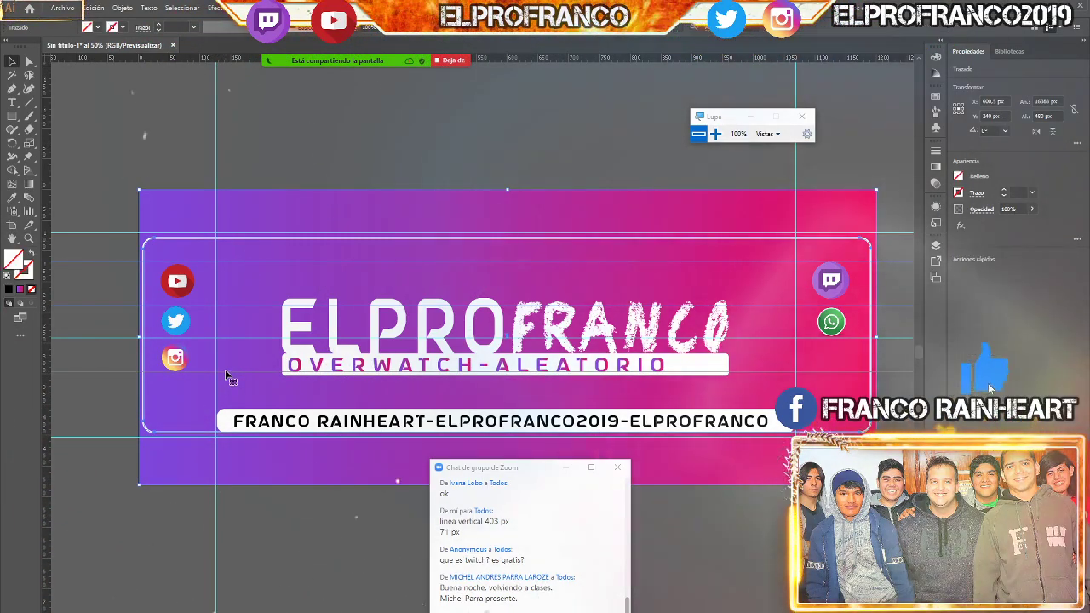
click(227, 375)
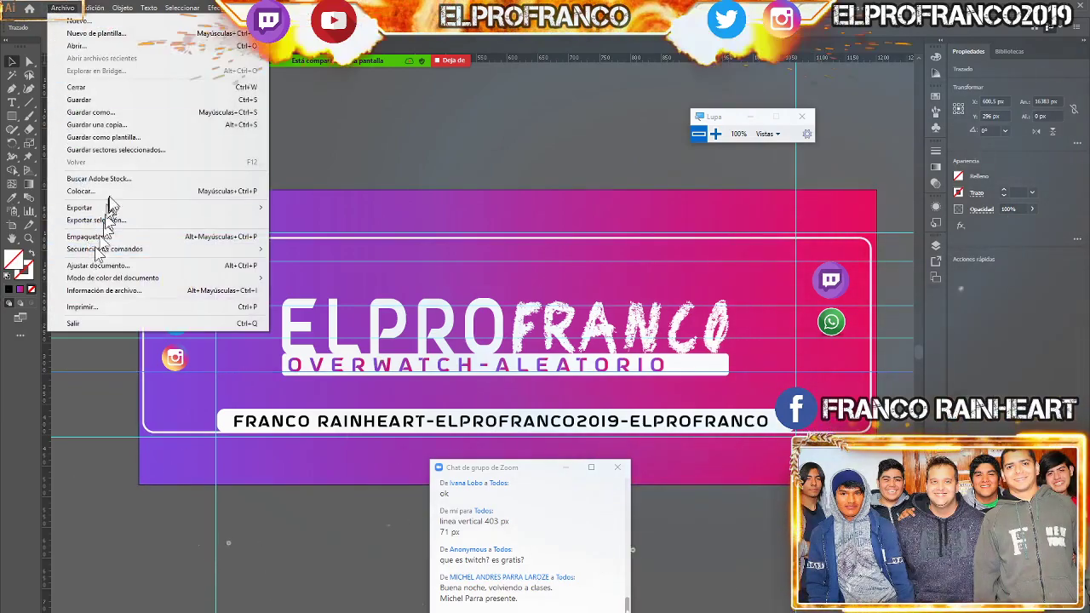
Place the Facebook image below the WhatsApp icon at 60 px width
click(94, 190)
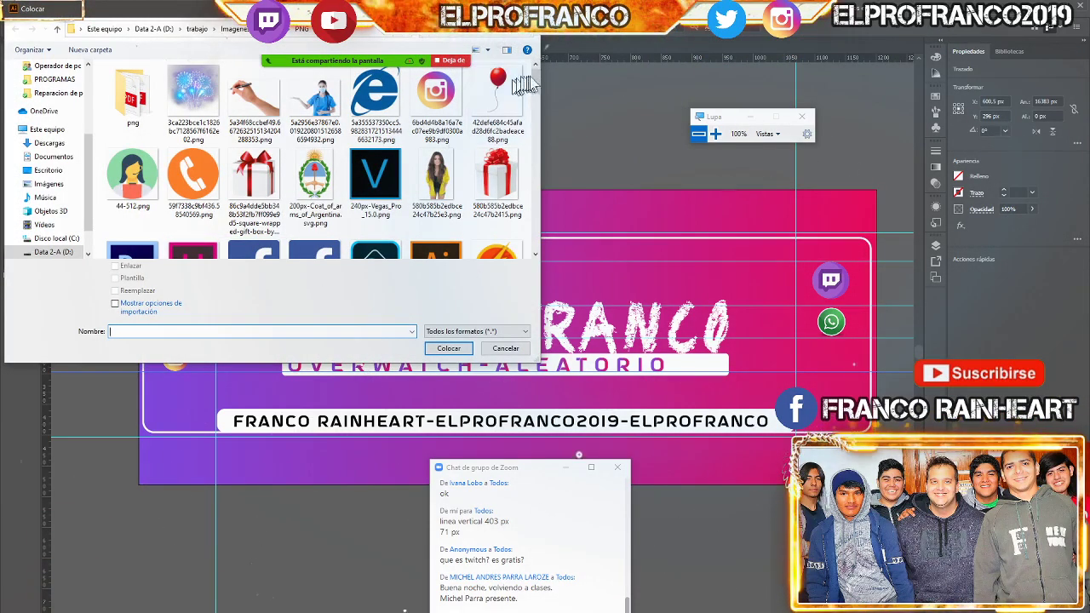
drag(535, 80, 545, 136)
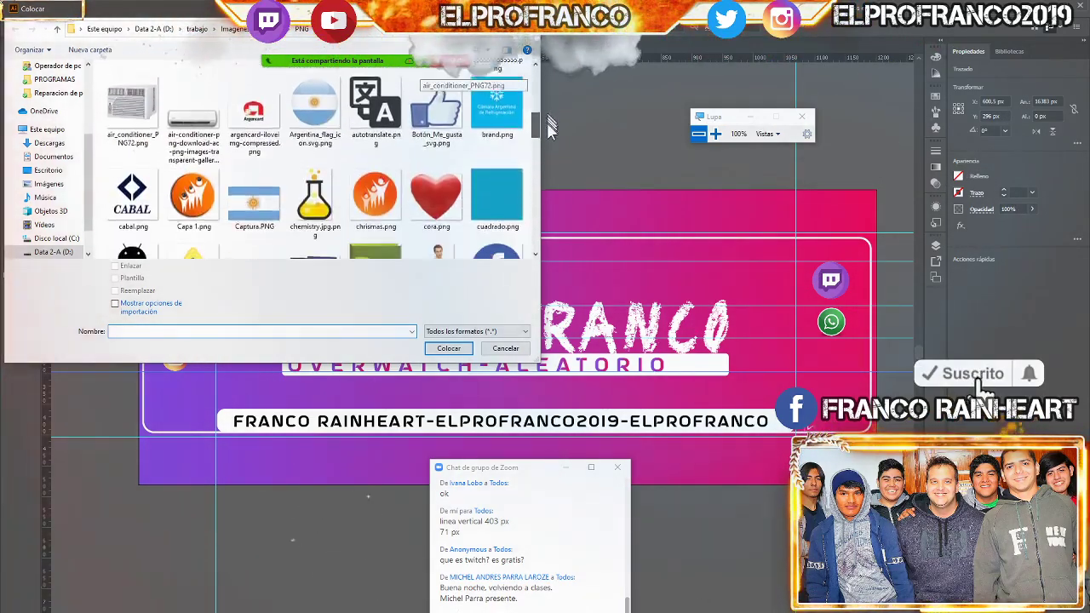
double_click(496, 164)
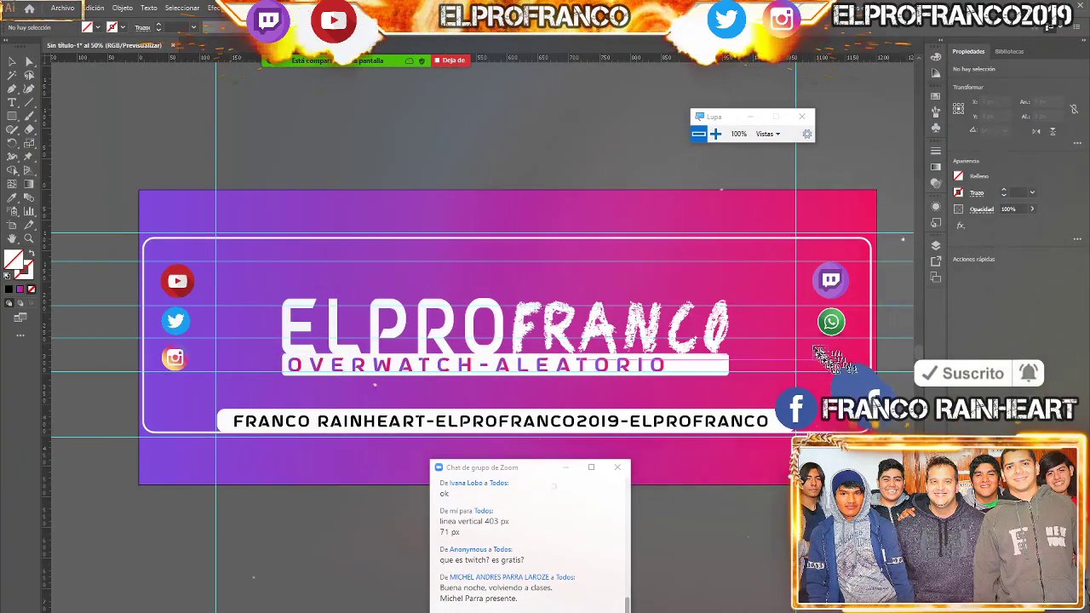
drag(810, 345, 832, 364)
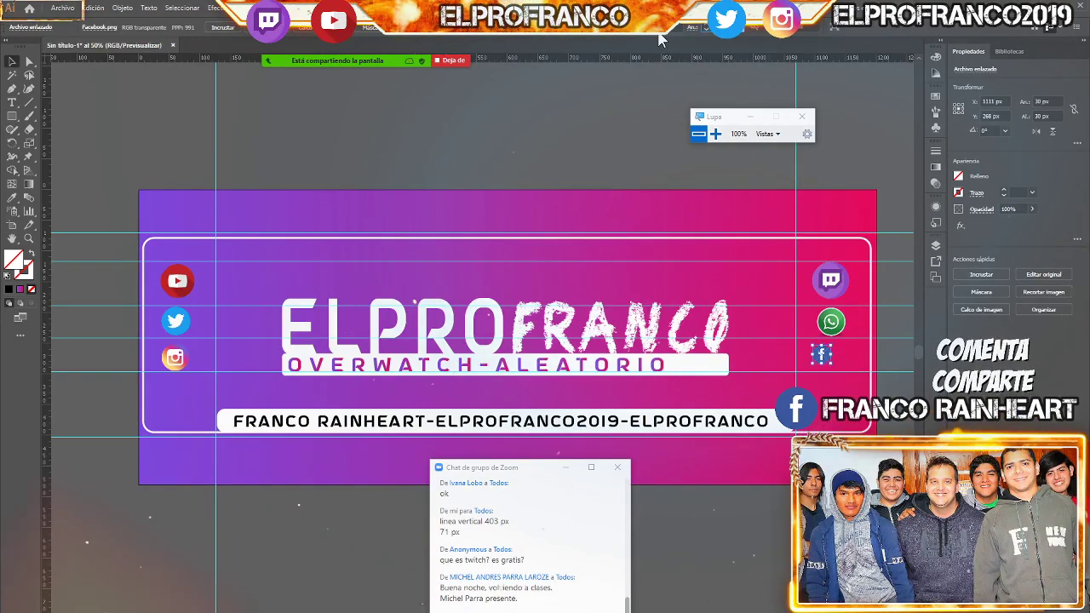
text(60)
key(Return)
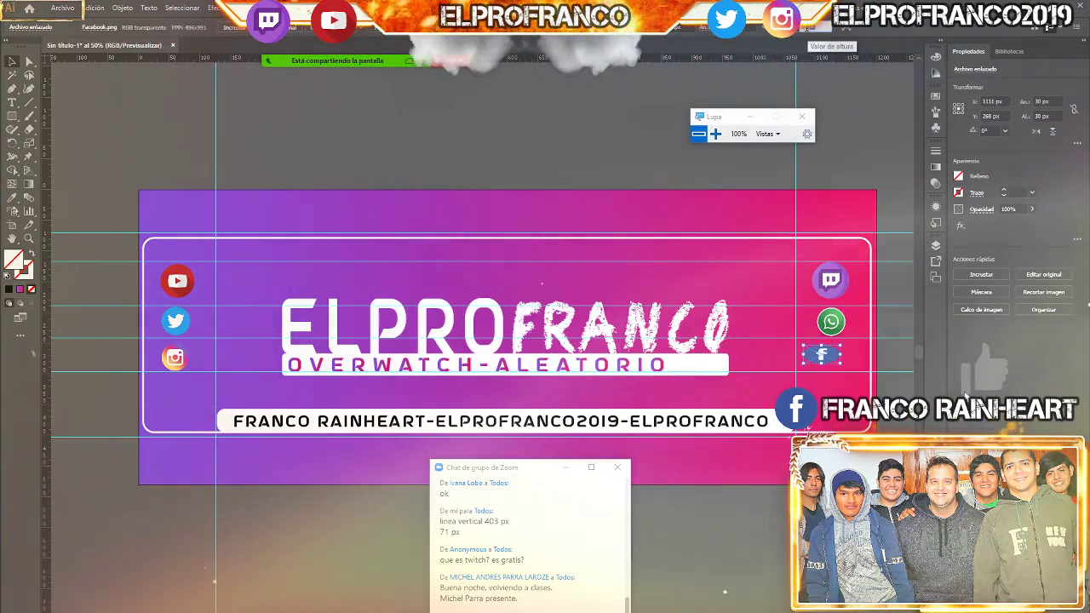
Undo the accidental stretch, then resize the Facebook icon to about 46 × 43 px under WhatsApp
drag(821, 344, 820, 83)
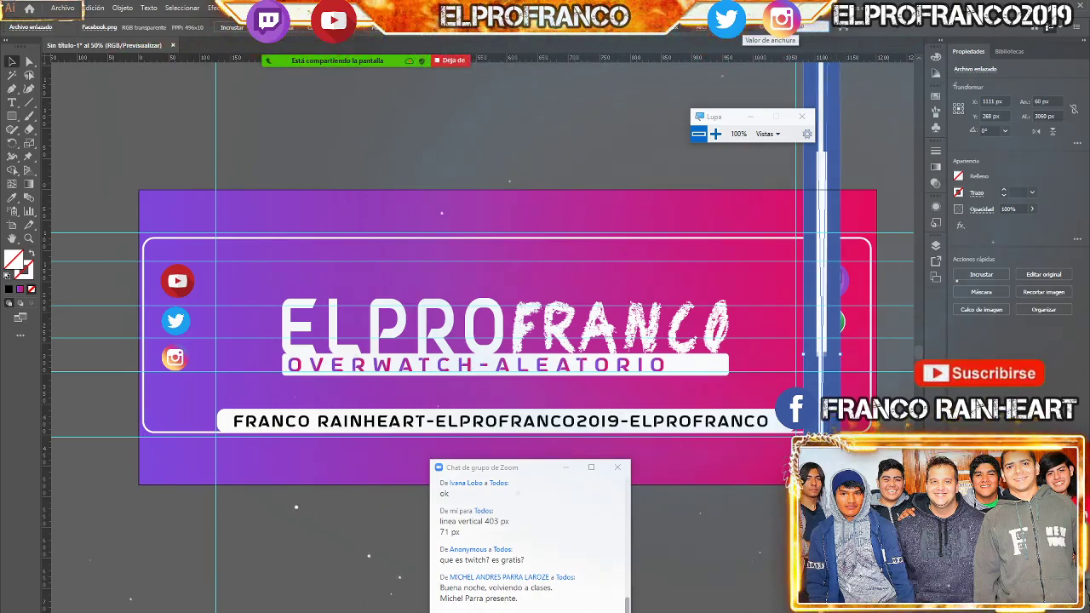
key(ctrl+z)
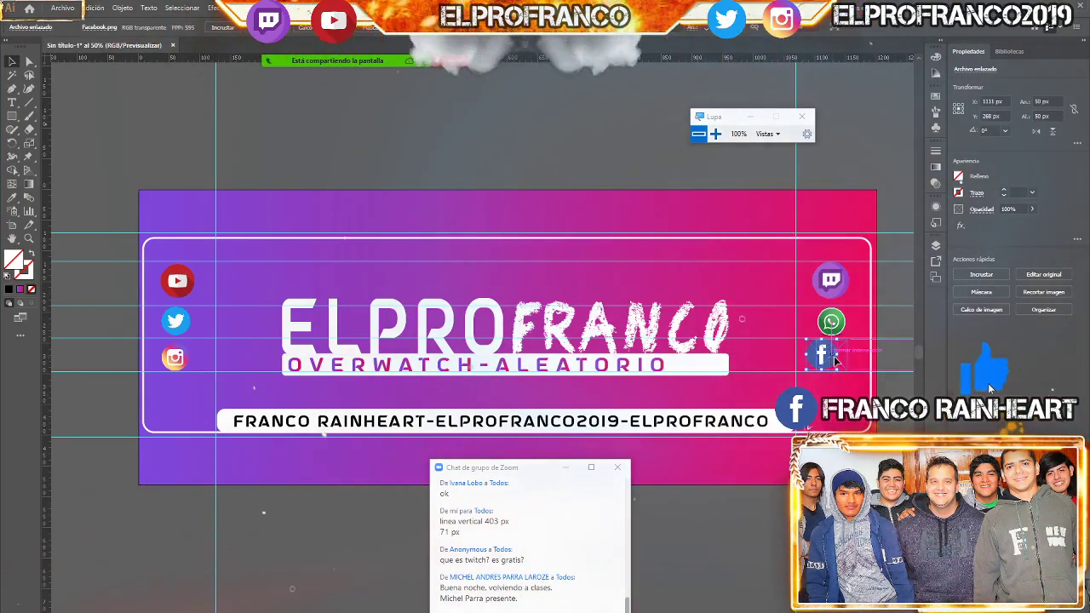
drag(832, 358, 837, 363)
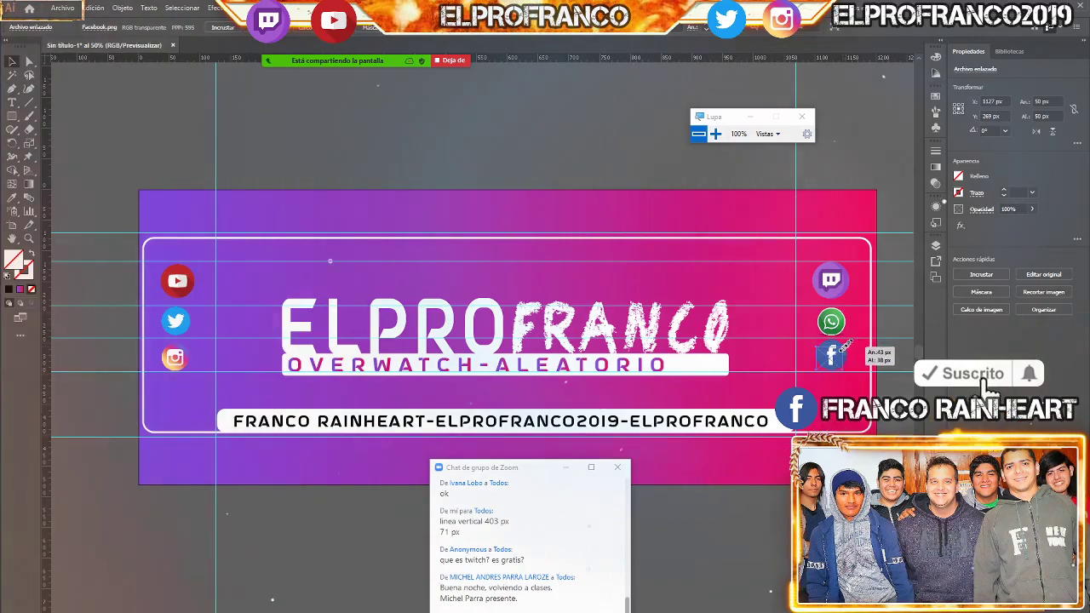
drag(846, 344, 847, 341)
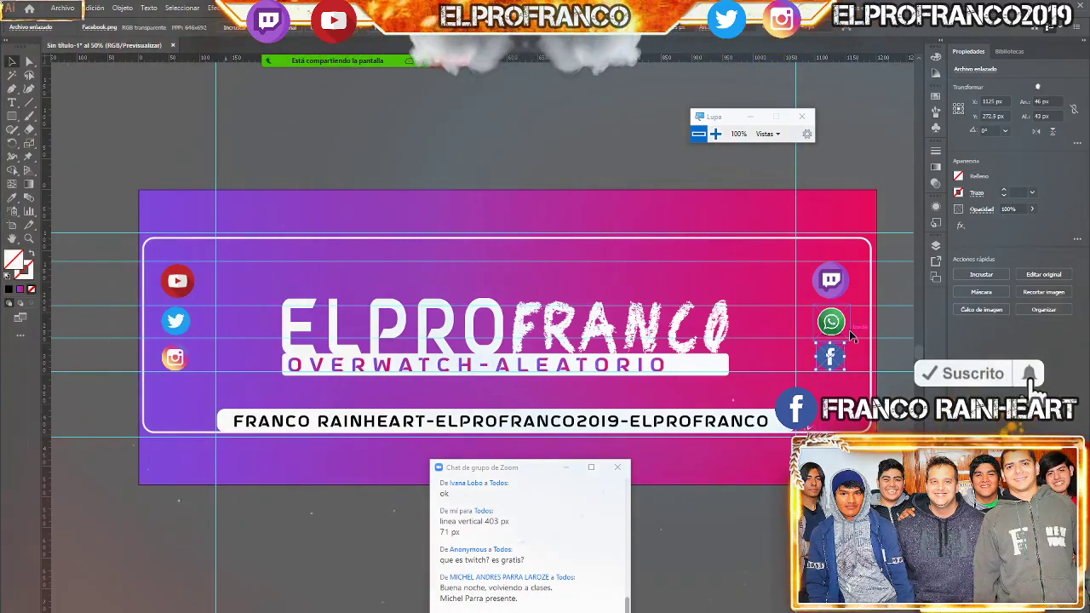
key(Right)
key(Down)
key(Down)
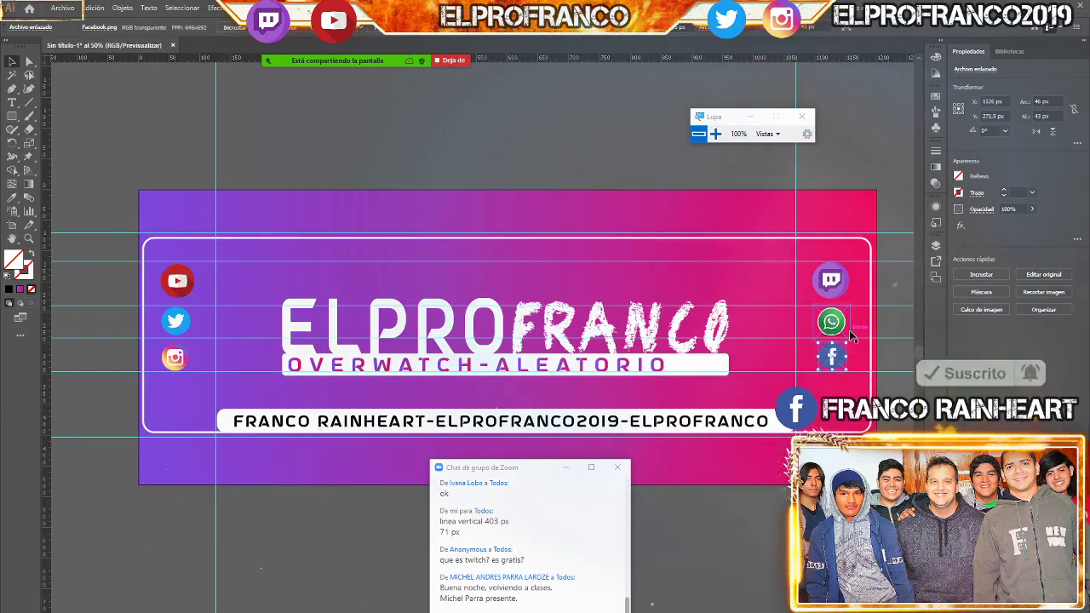
click(859, 133)
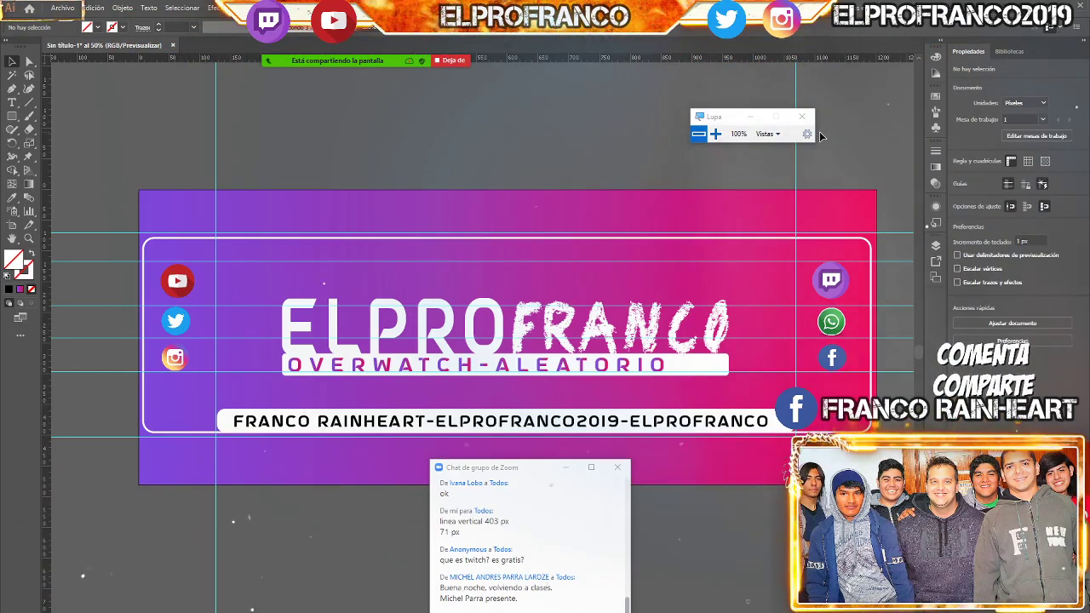
Shrink the Twitch icon to about 55 × 53 px and nudge it into line above WhatsApp
click(845, 297)
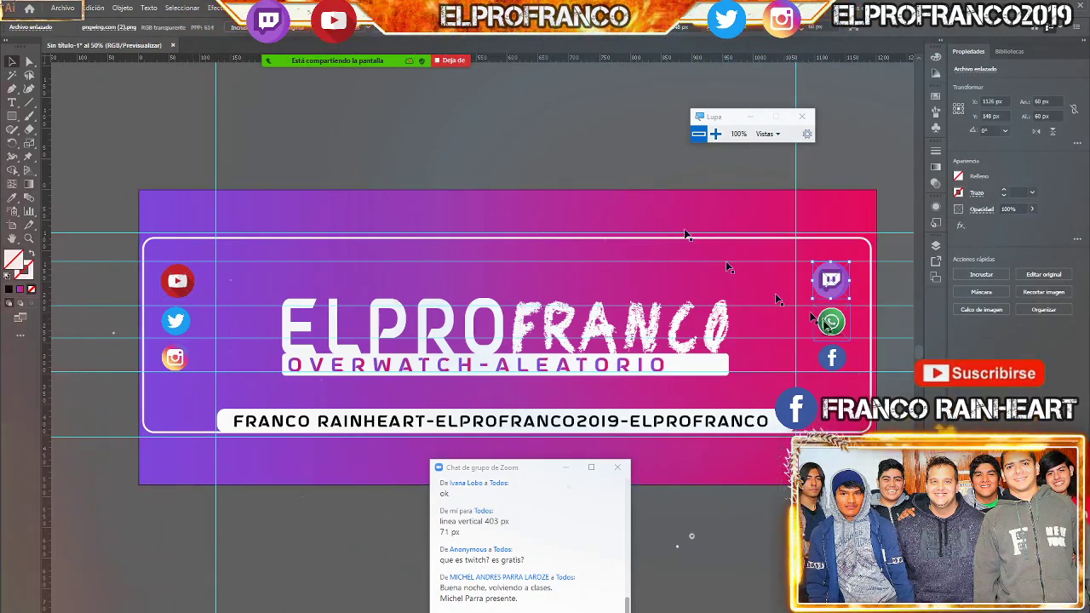
drag(848, 296, 852, 297)
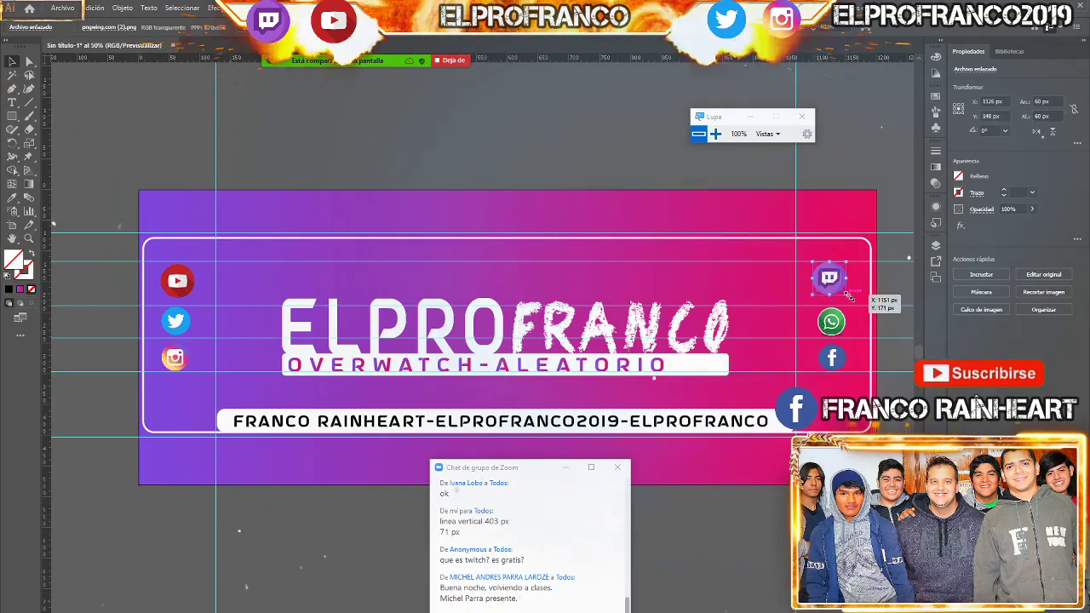
key(Right)
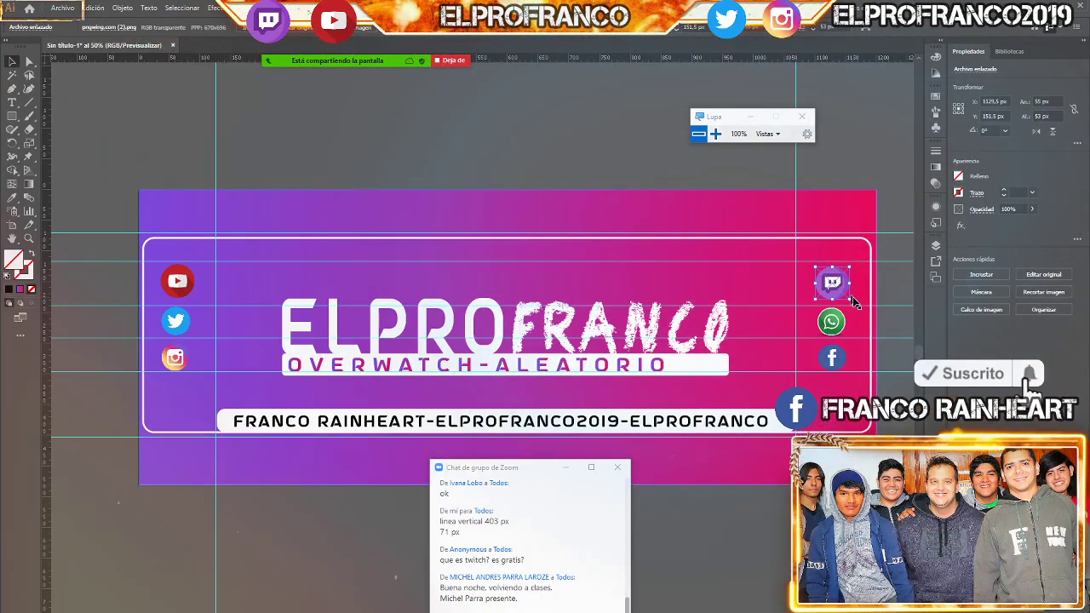
key(Right)
key(Up)
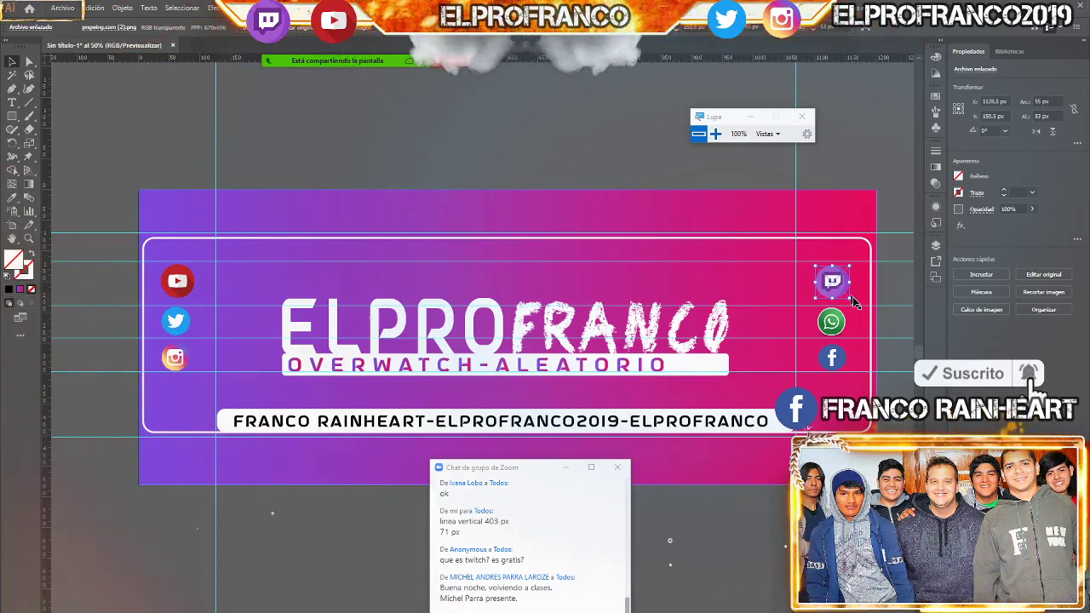
click(431, 123)
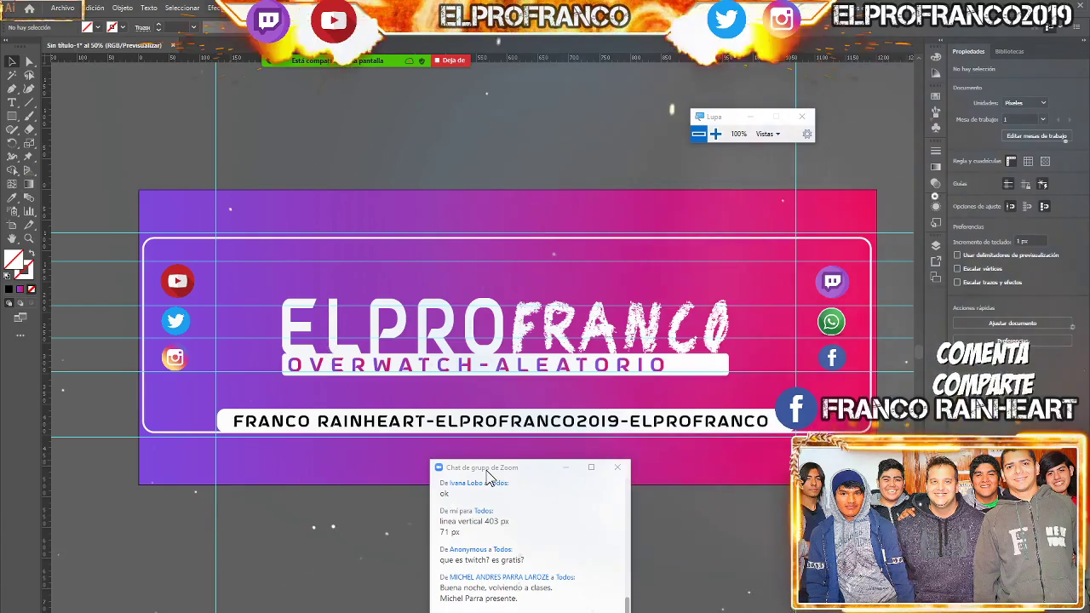
mouse_move(498, 476)
mouse_down()
mouse_move(981, 372)
mouse_move(990, 388)
mouse_up()
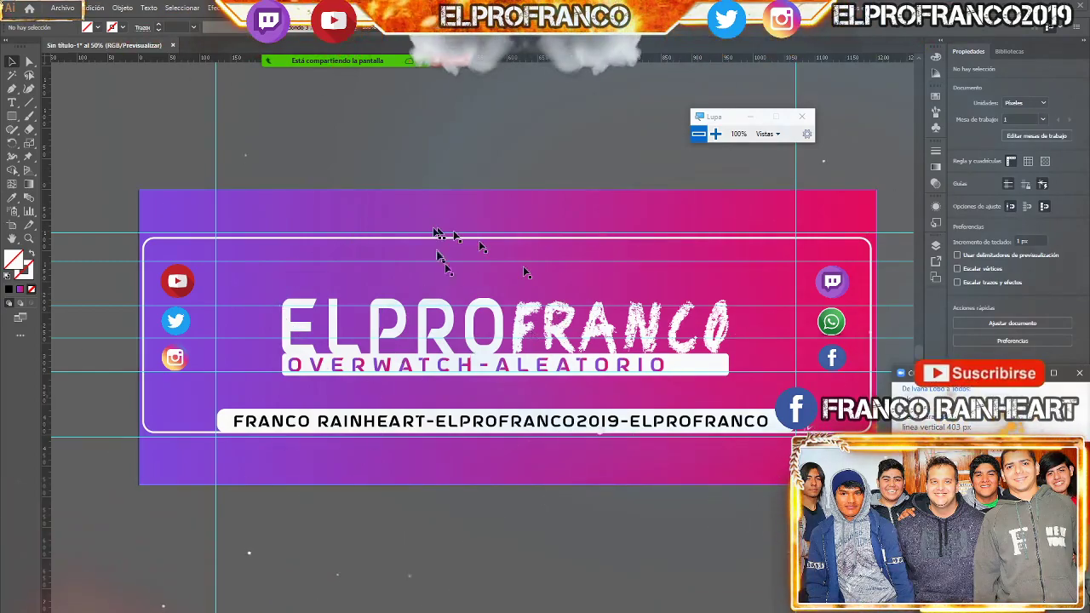
Save the banner as the Illustrator file 'banner twitch.ai' with default options
click(63, 10)
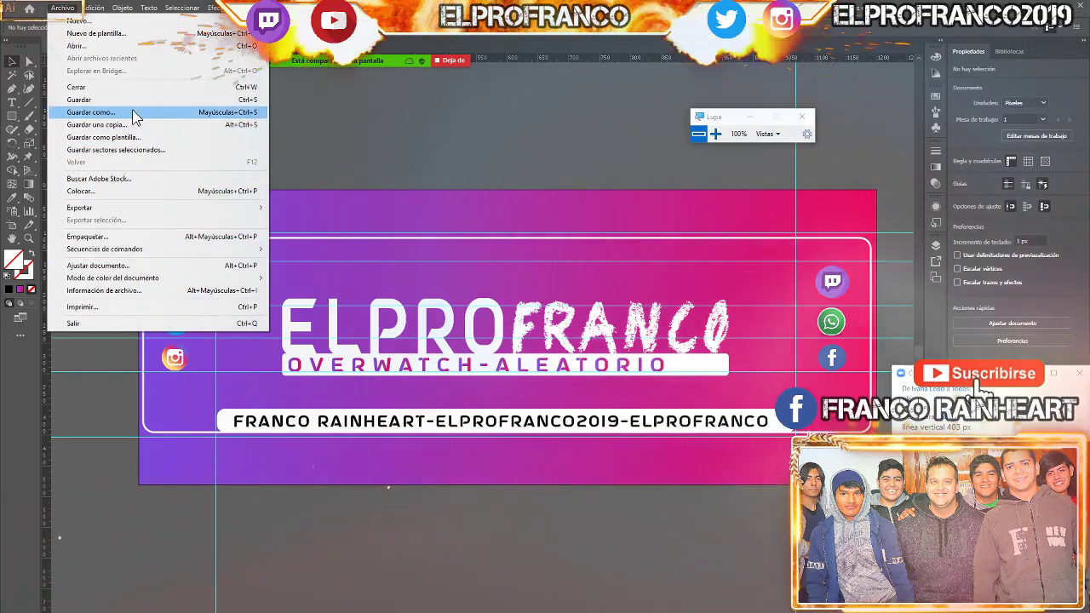
click(133, 111)
text(ba)
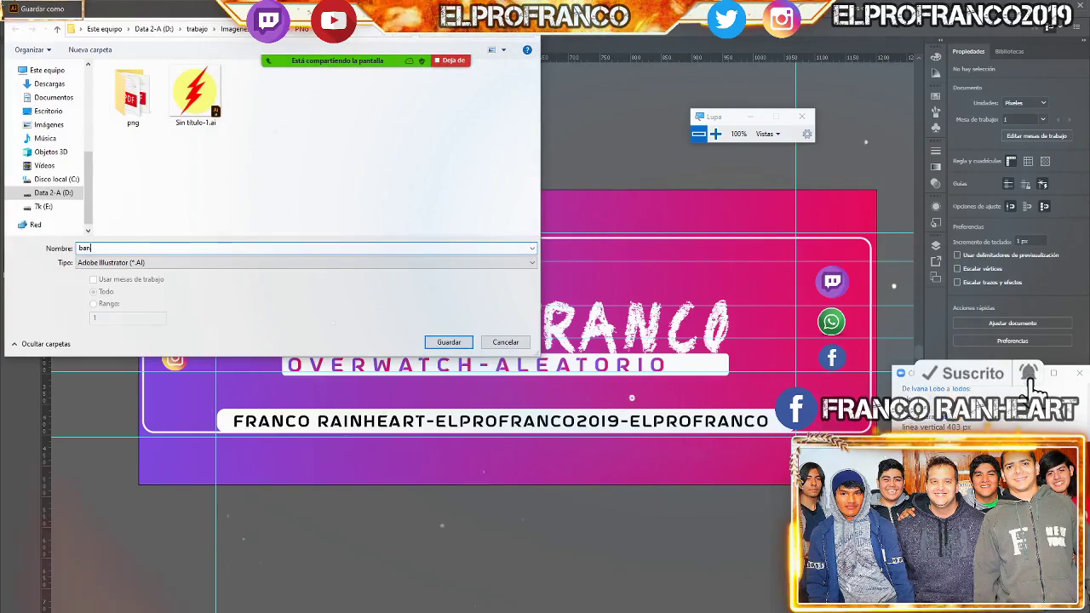
text(ner t)
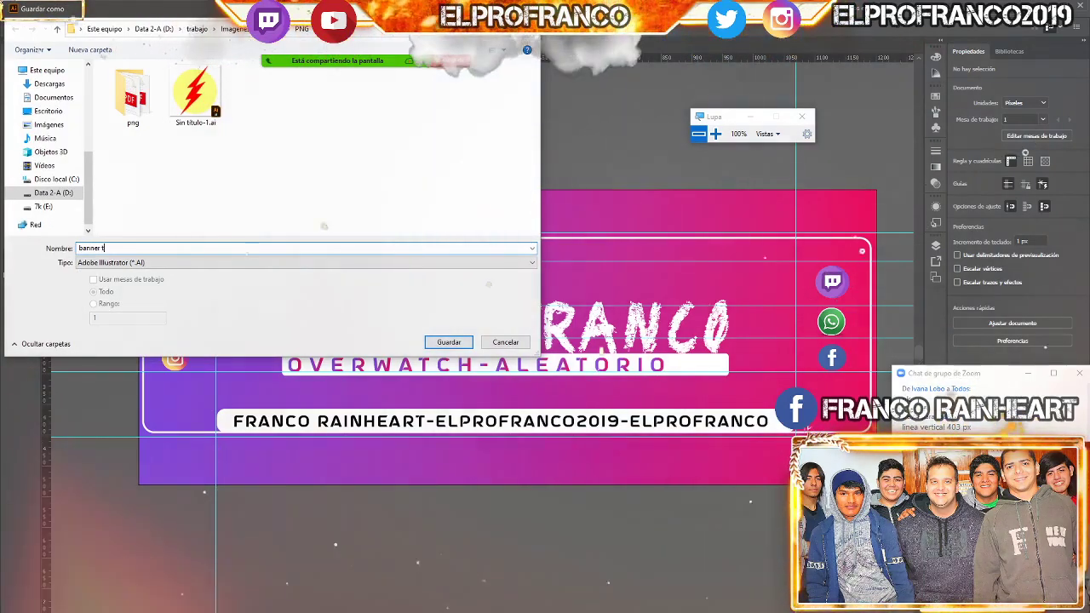
text(witc)
key(Return)
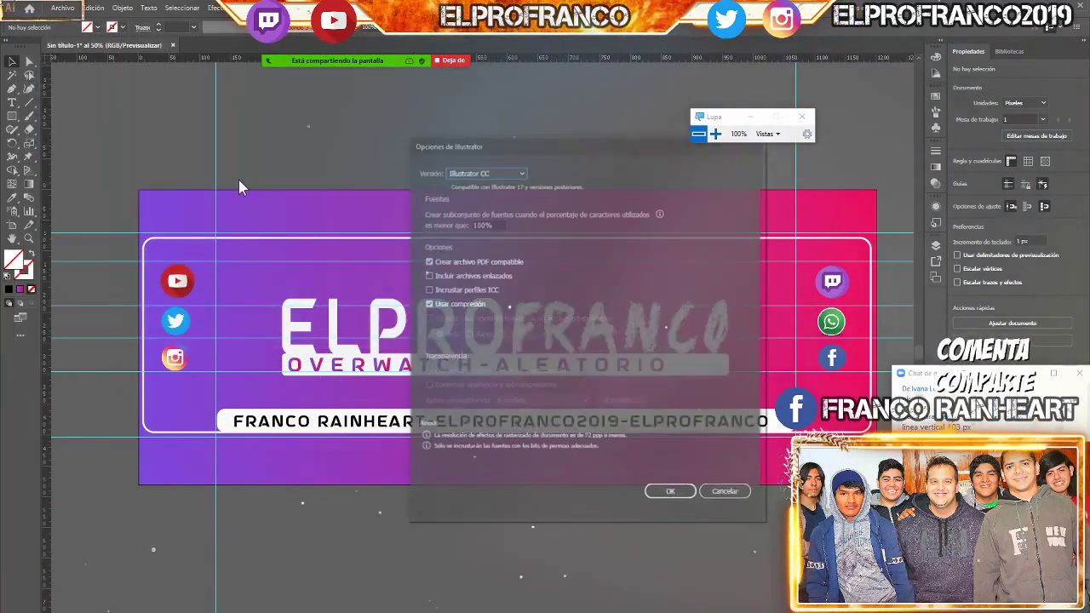
click(657, 493)
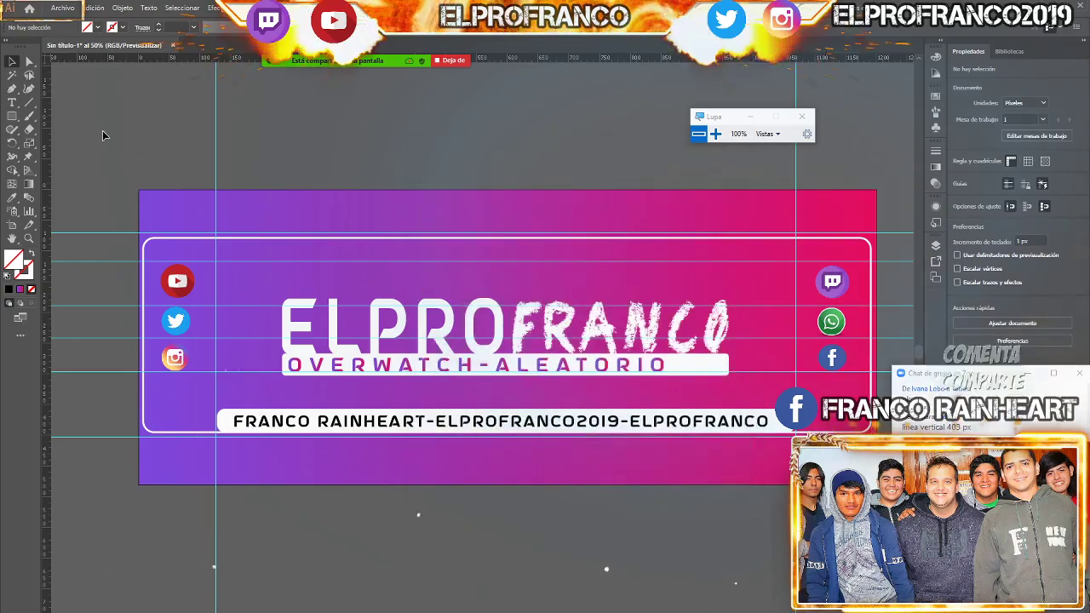
click(63, 9)
mouse_move(79, 208)
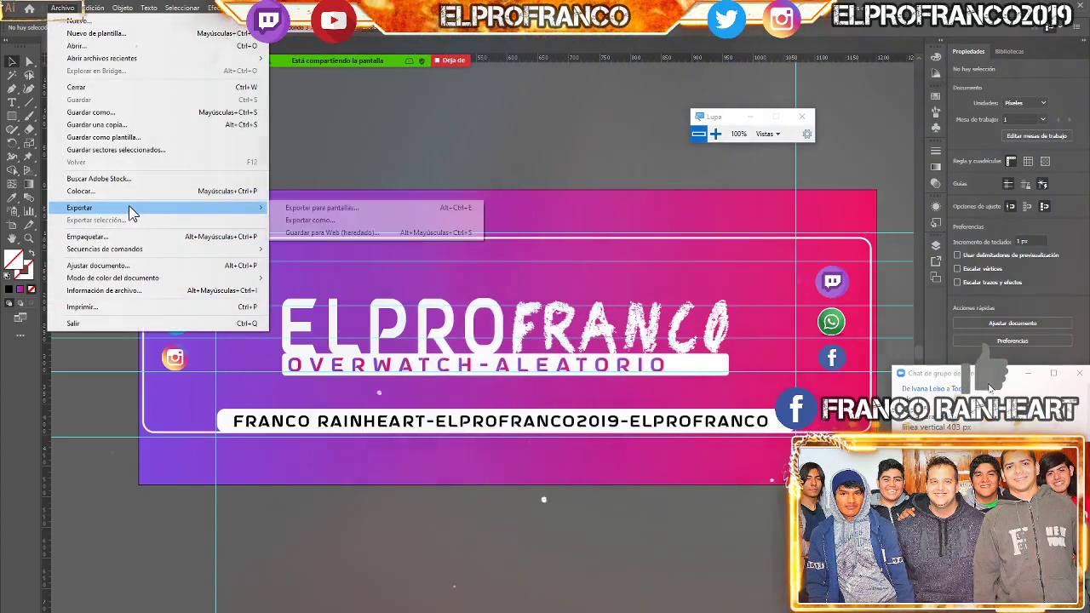
Export the artboard for screens as JPG 100 to the Desktop
click(351, 209)
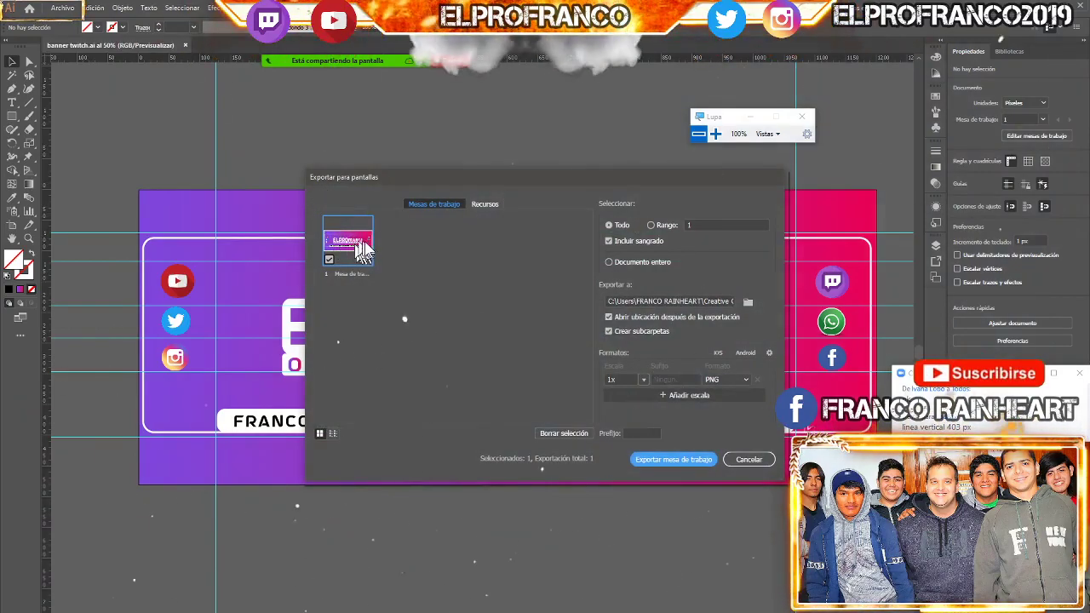
click(749, 303)
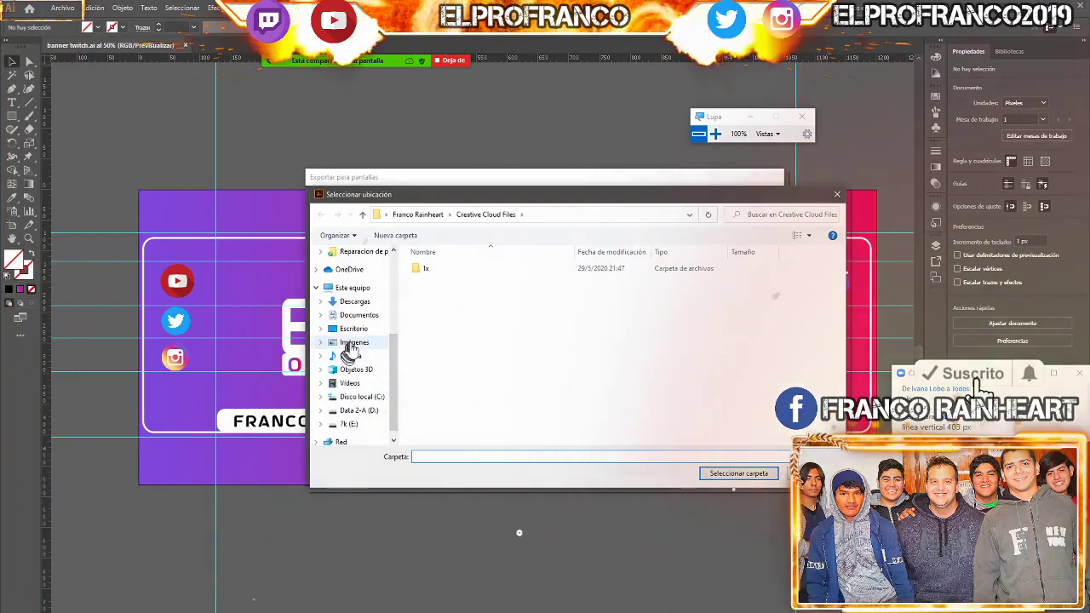
click(353, 329)
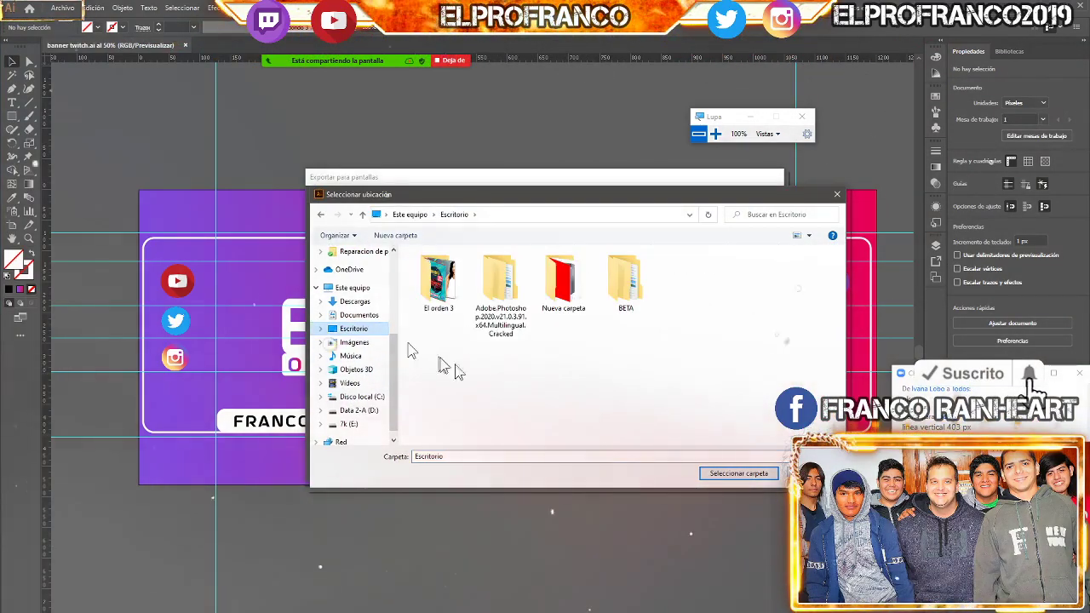
click(708, 475)
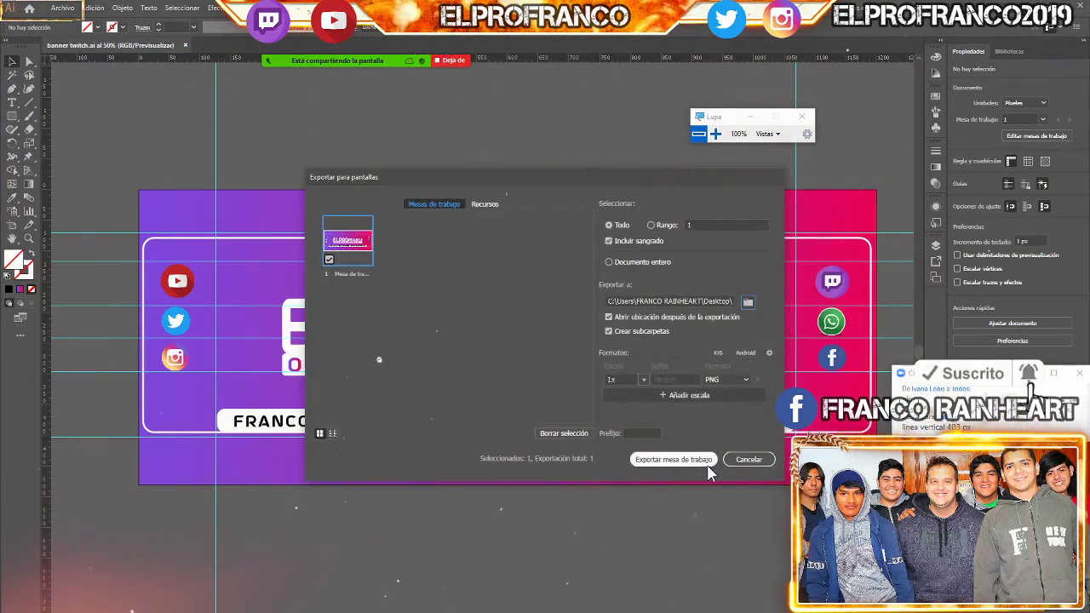
click(739, 379)
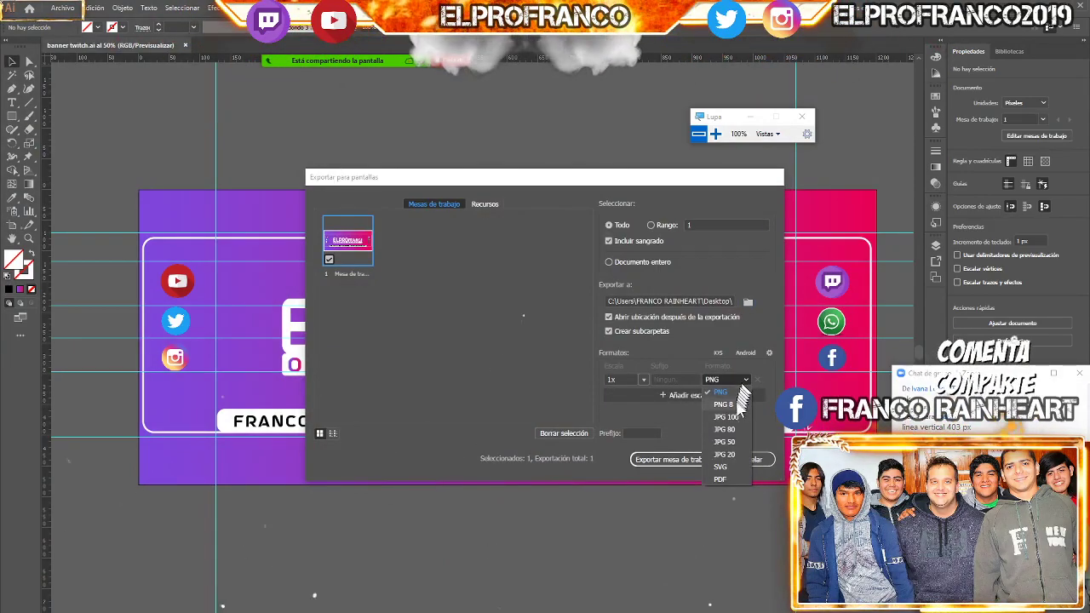
click(736, 418)
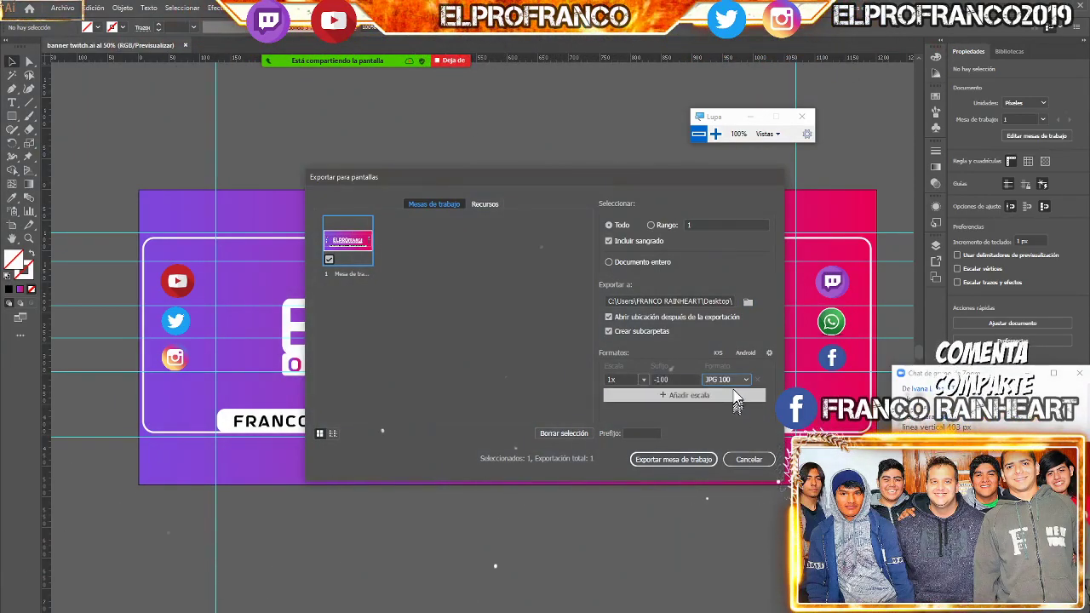
click(692, 460)
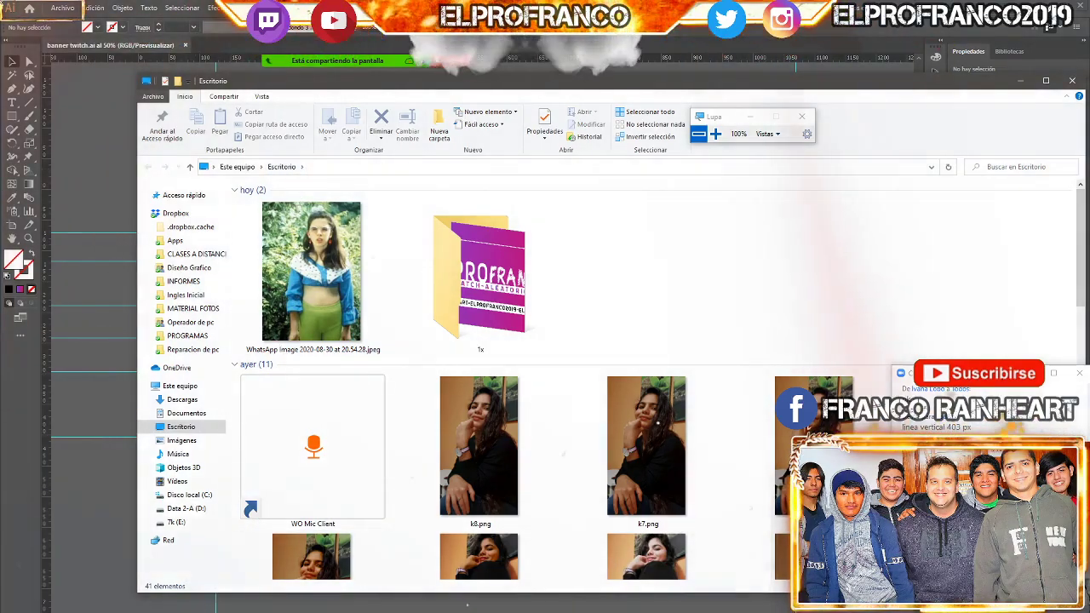
key(alt+Tab)
Bring up the elprofranco Twitch tab and open the profile avatar menu
click(228, 10)
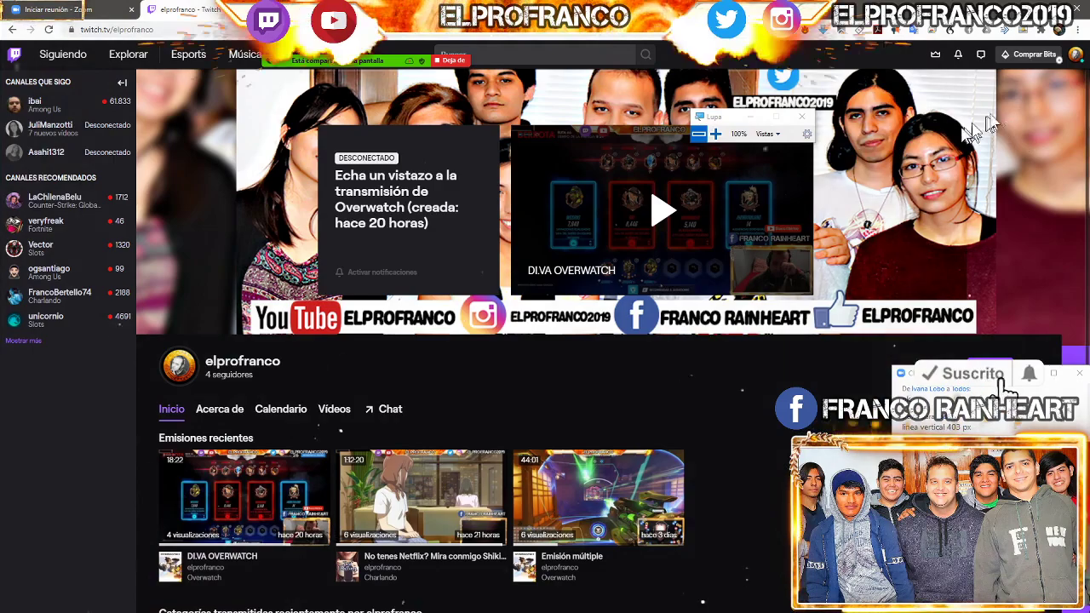
click(945, 389)
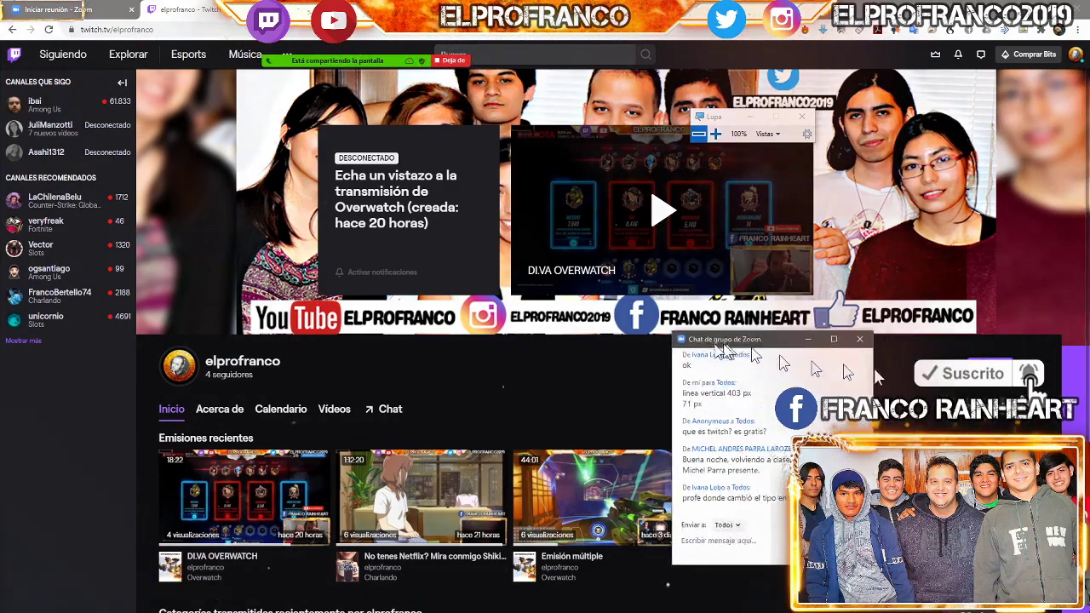
click(1075, 56)
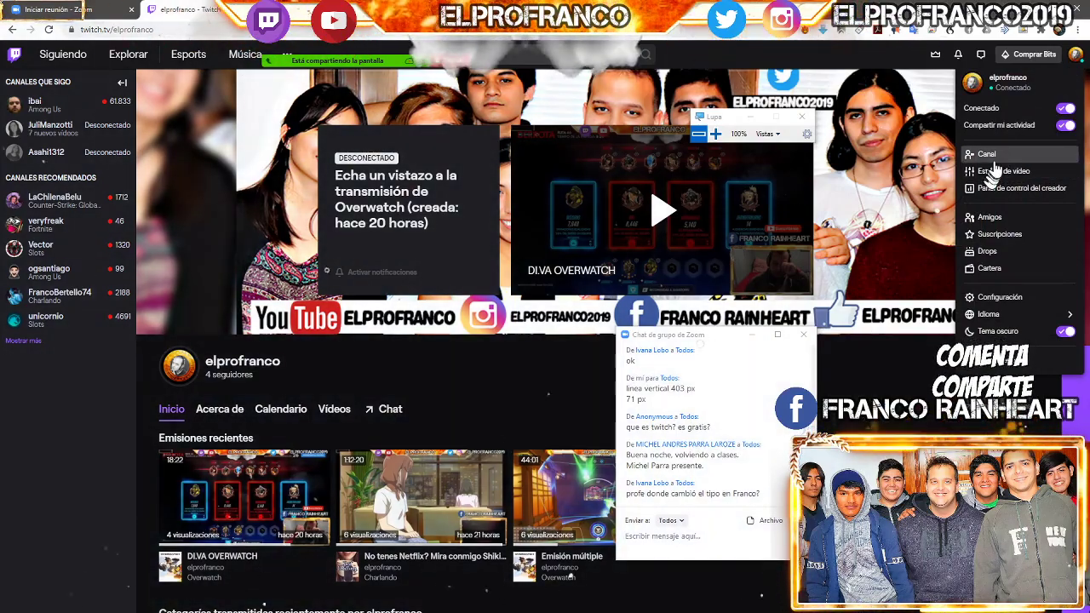
Open Profile settings and start uploading a new profile banner photo
click(1000, 296)
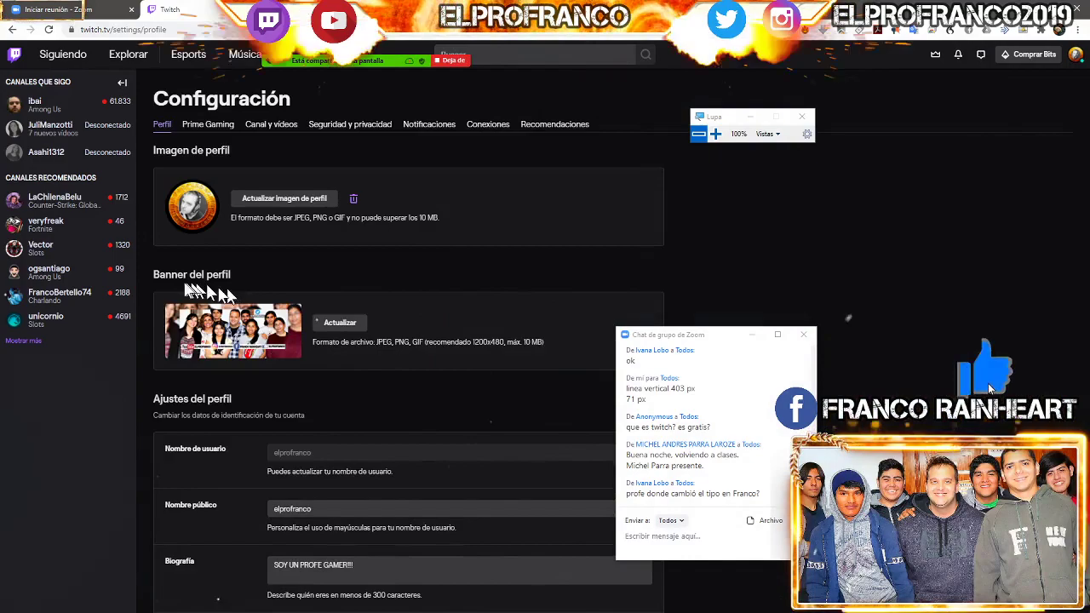
drag(154, 274, 237, 271)
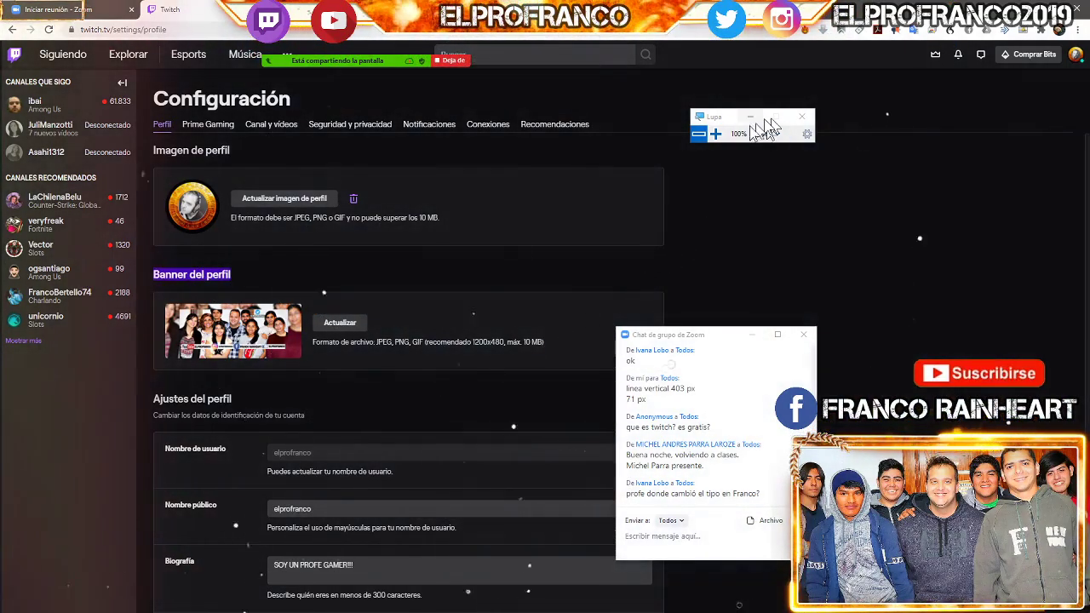
click(715, 134)
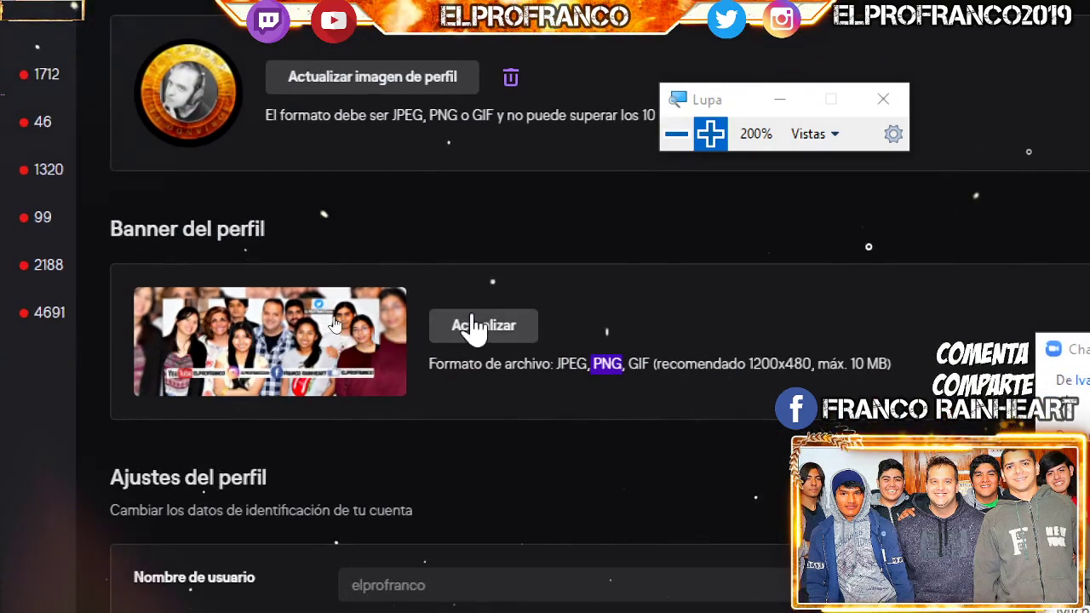
click(472, 330)
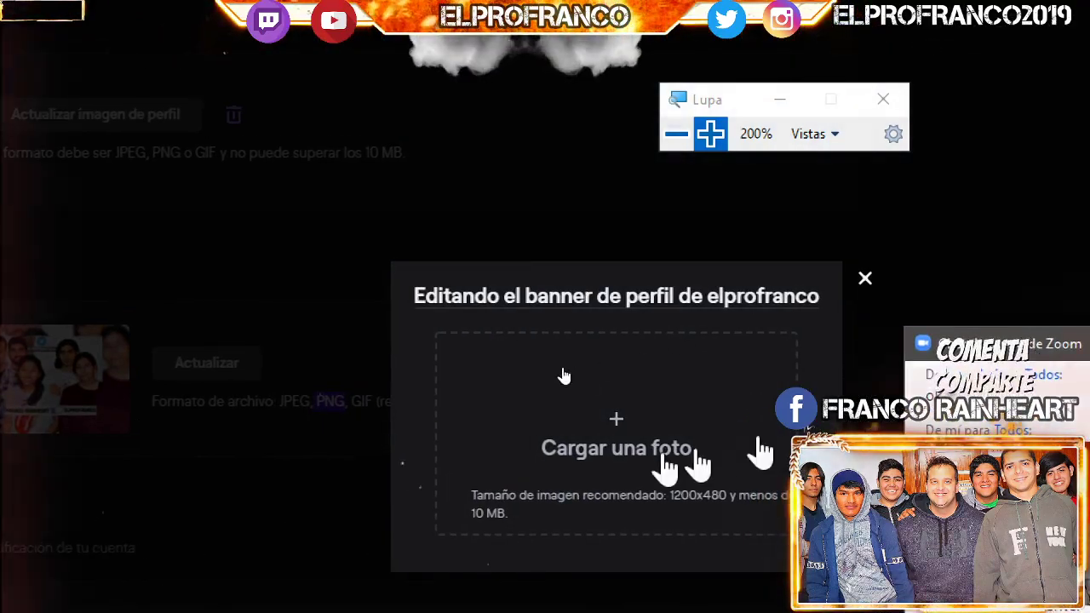
click(606, 431)
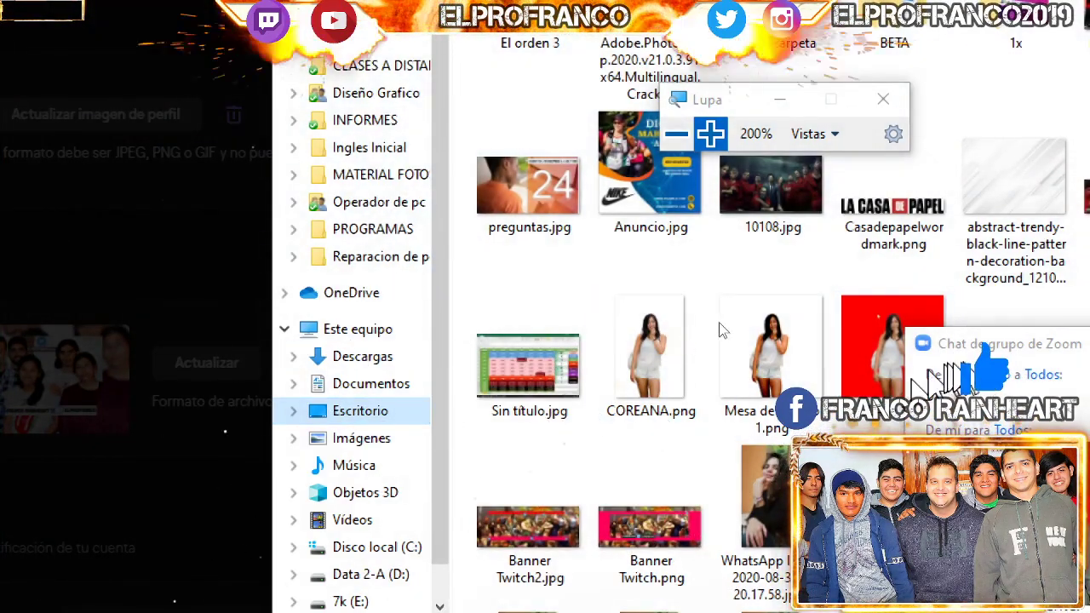
drag(987, 345, 136, 168)
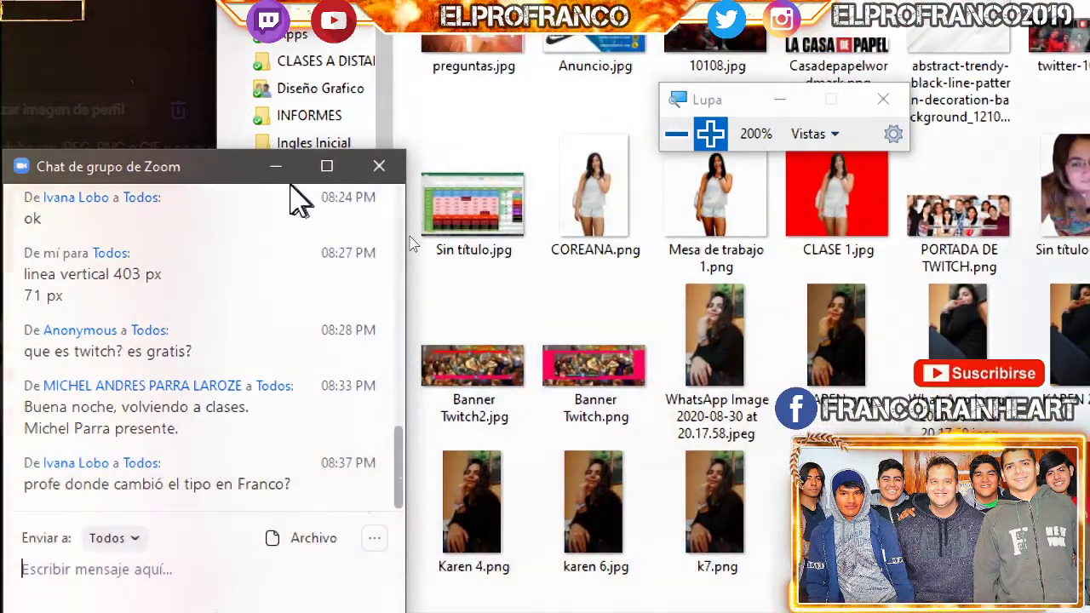
click(677, 133)
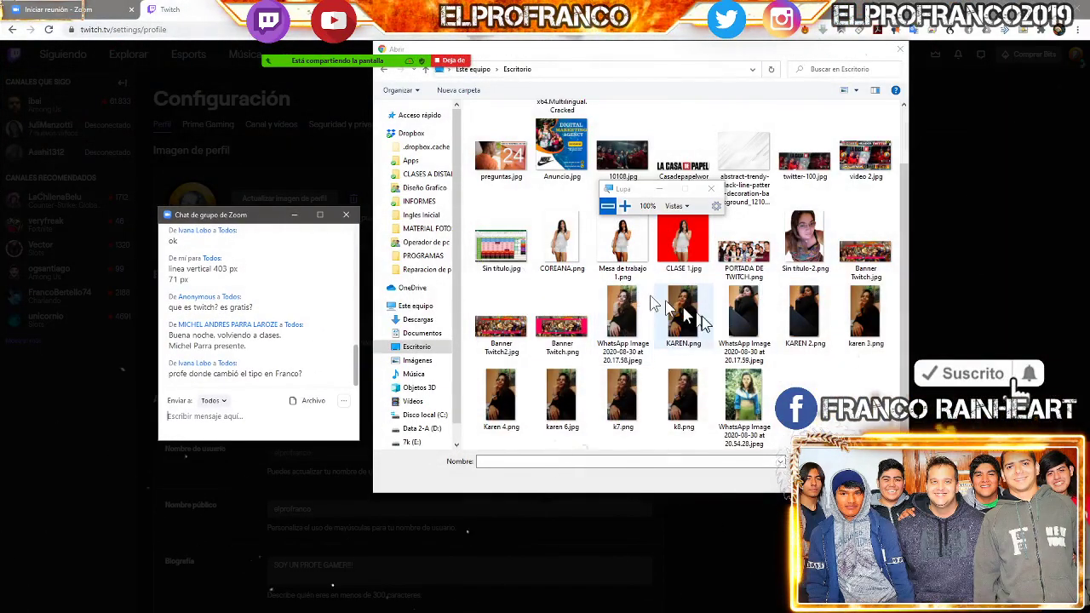
Upload Mesa de trabajo 1-100.jpg from the Desktop 1x folder
scroll(682, 306, up, 3)
double_click(693, 136)
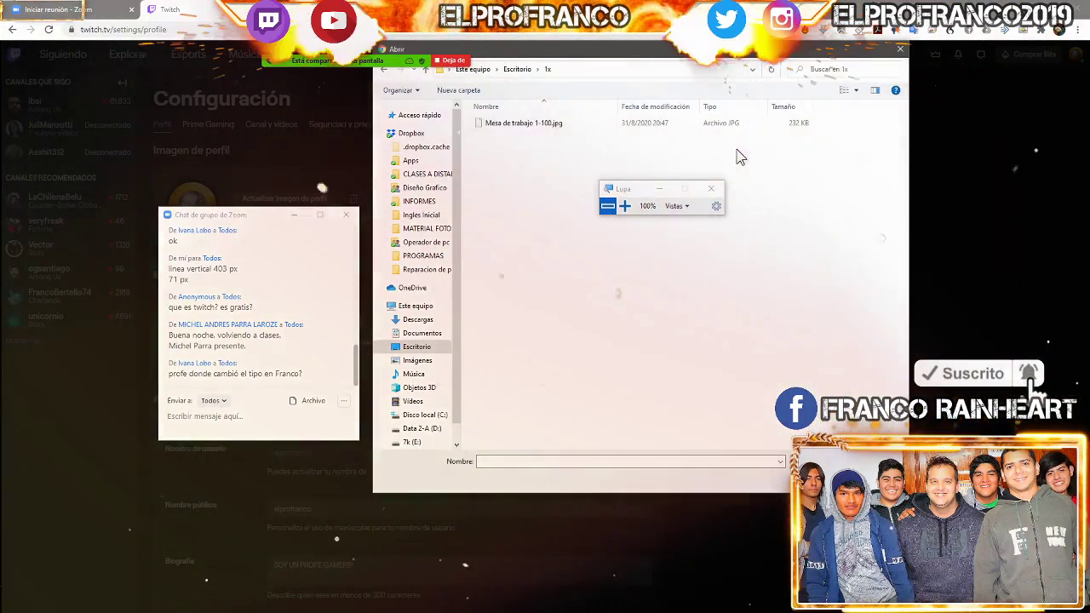
double_click(528, 126)
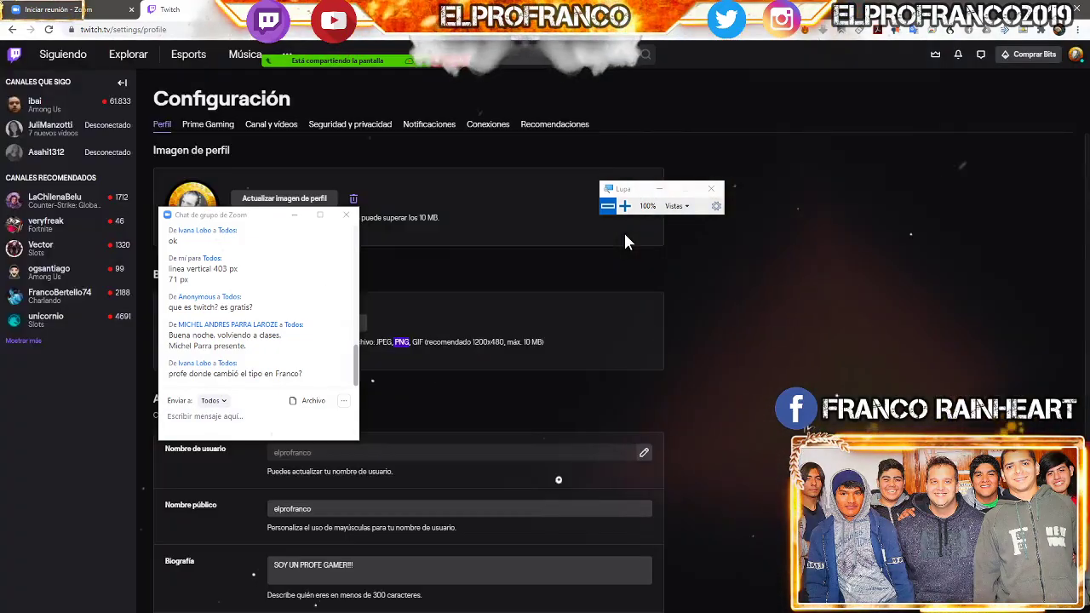
drag(244, 216, 855, 228)
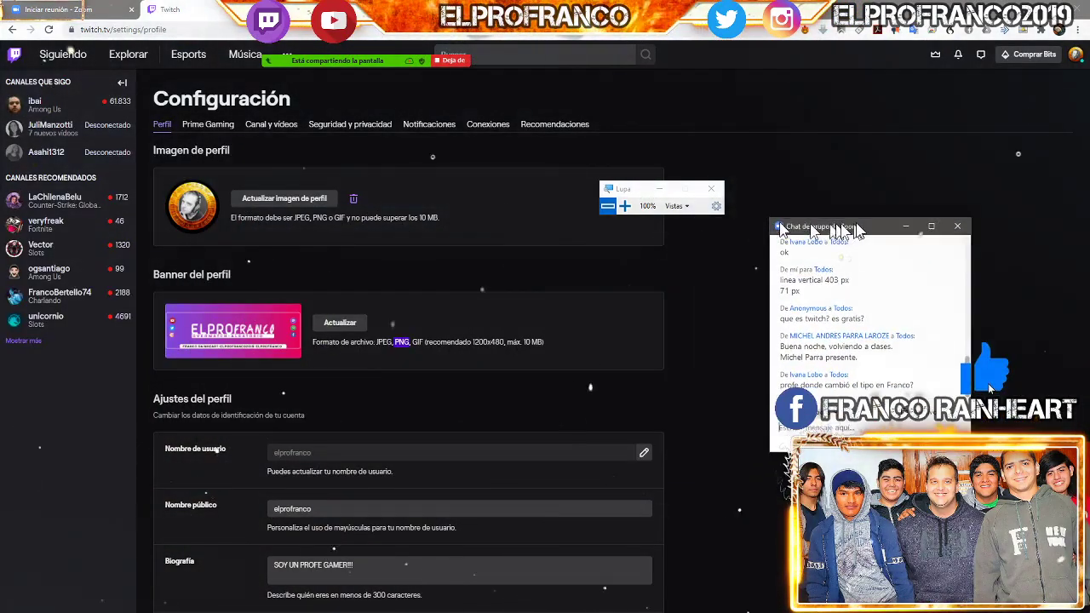
View the new banner on the channel page, then switch back to Illustrator
click(1075, 56)
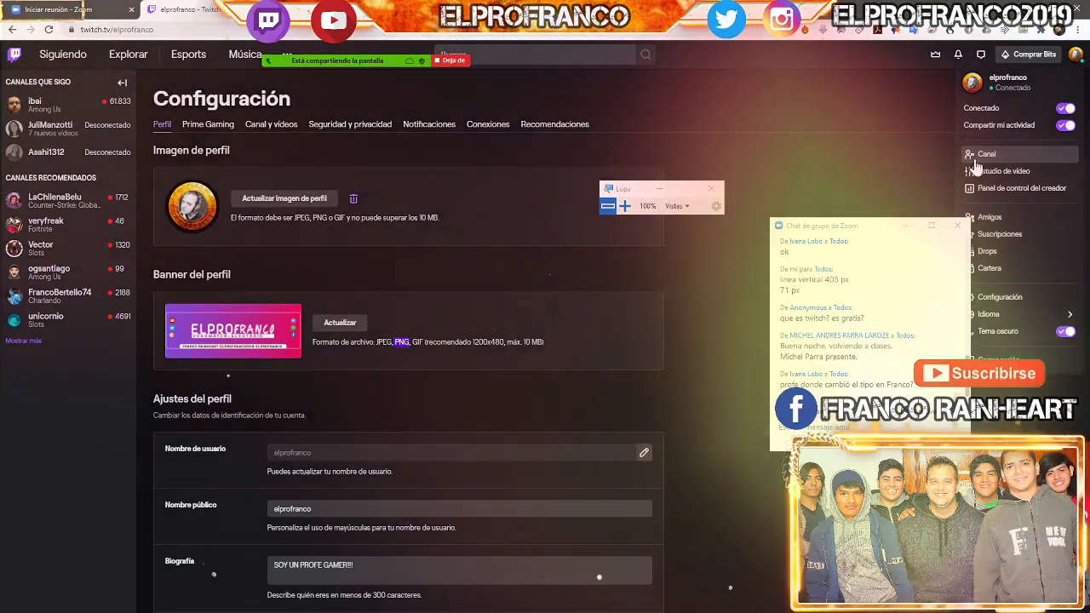
click(975, 158)
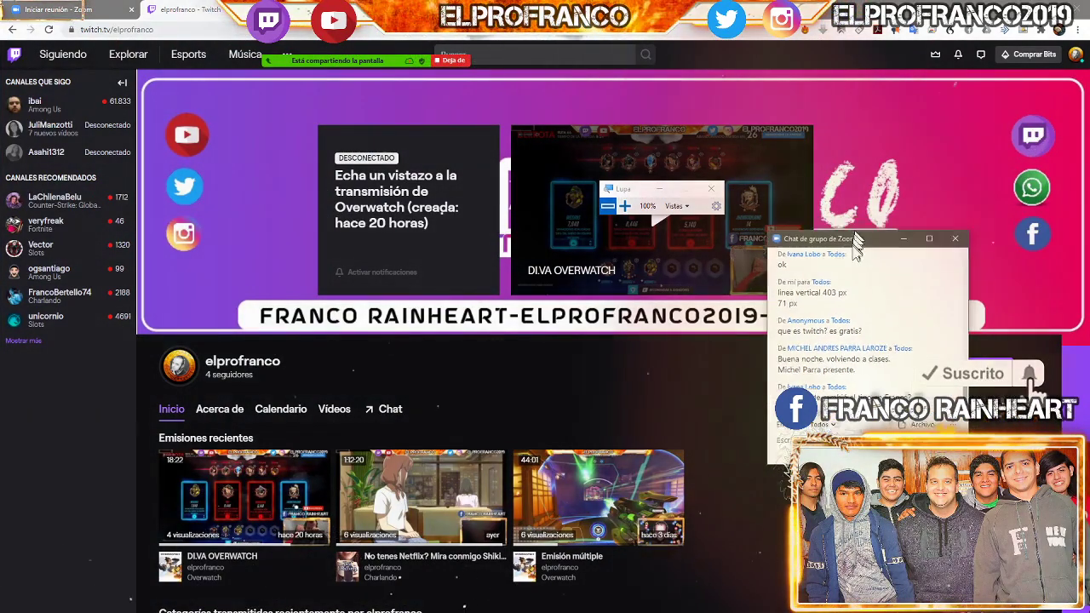
drag(852, 235, 879, 396)
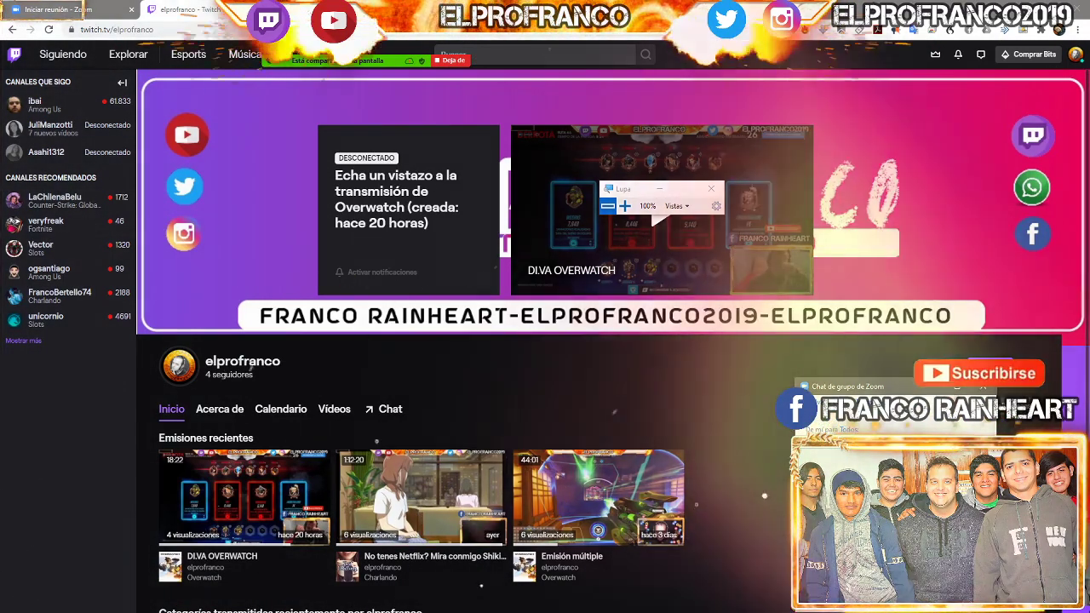
key(alt+Tab)
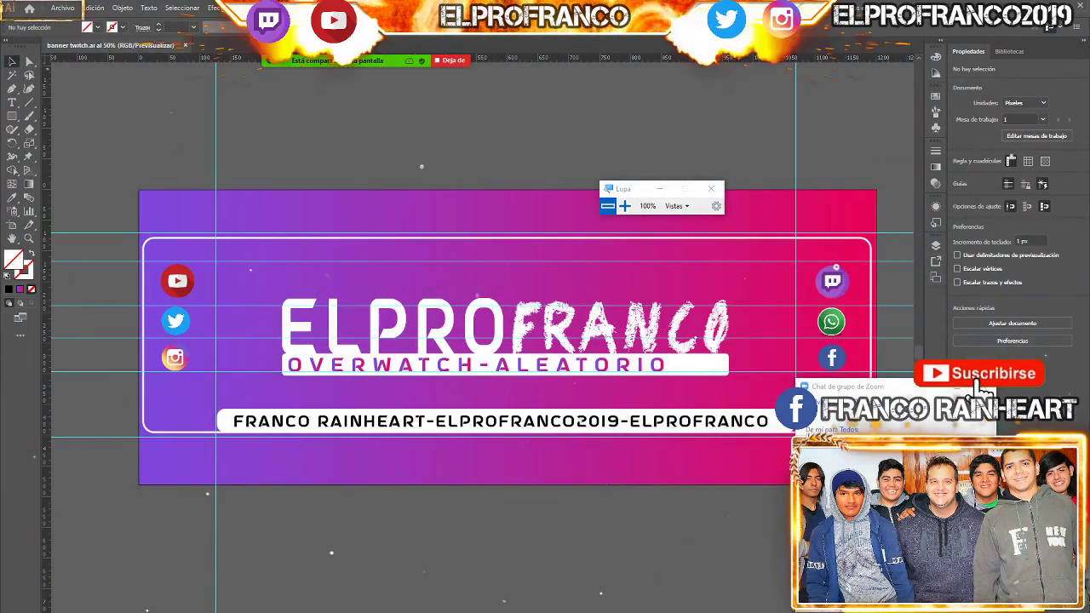
key(alt+Tab)
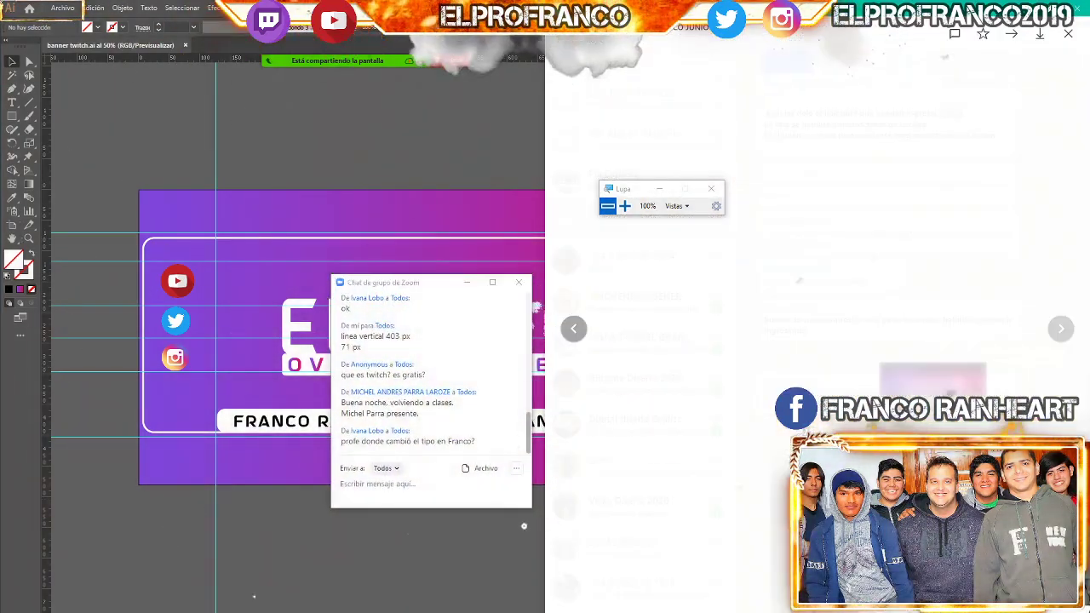
drag(639, 188, 202, 122)
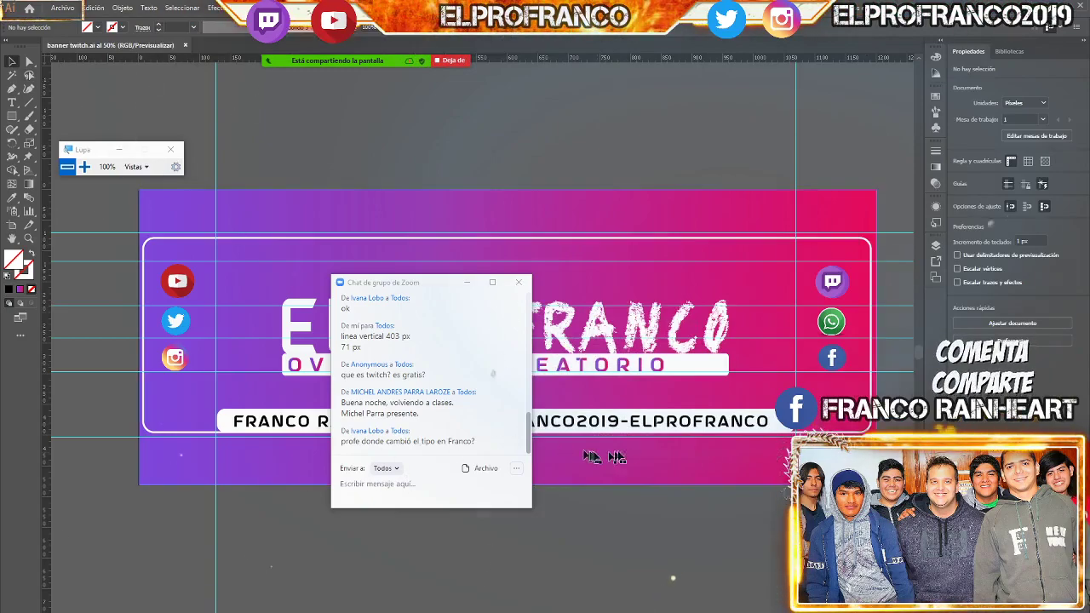
drag(403, 282, 942, 271)
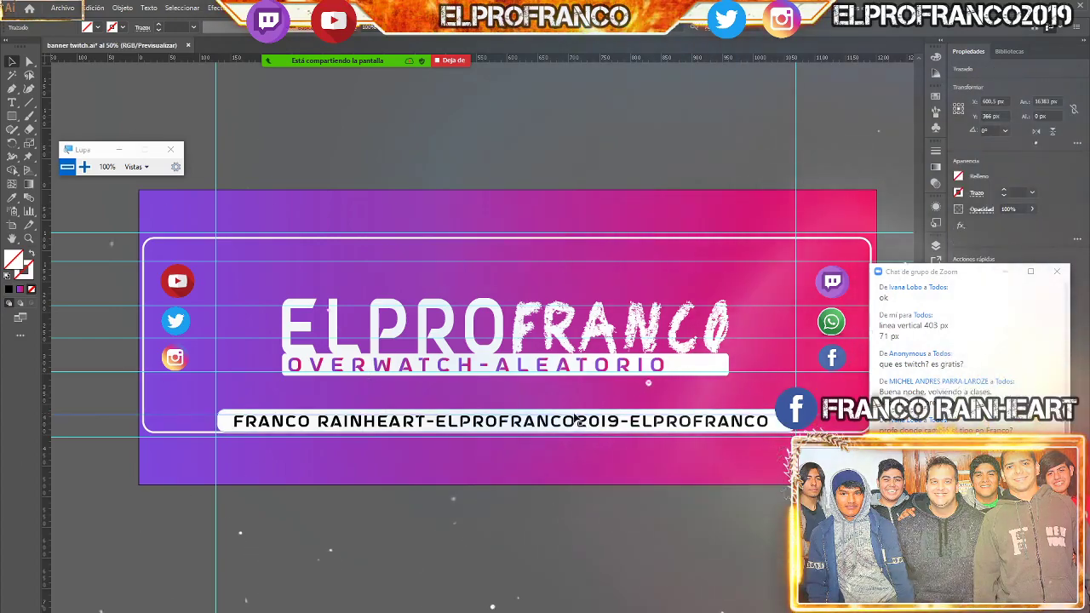
Nudge the bottom white bar and its handle text upward until the text is centred on the bar
click(594, 380)
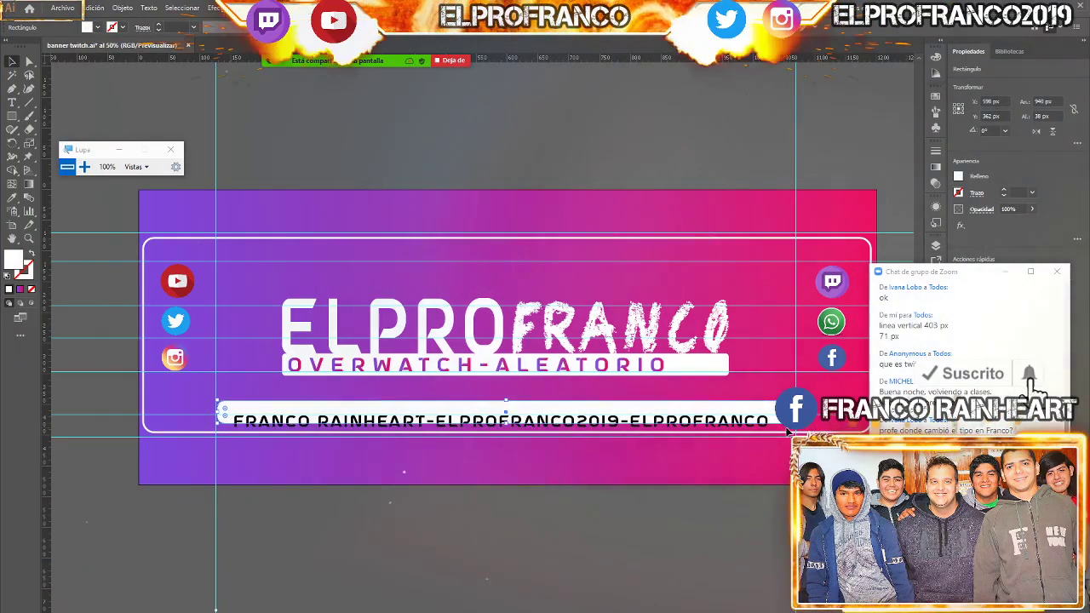
key(Up)
key(Up)
key(Up)
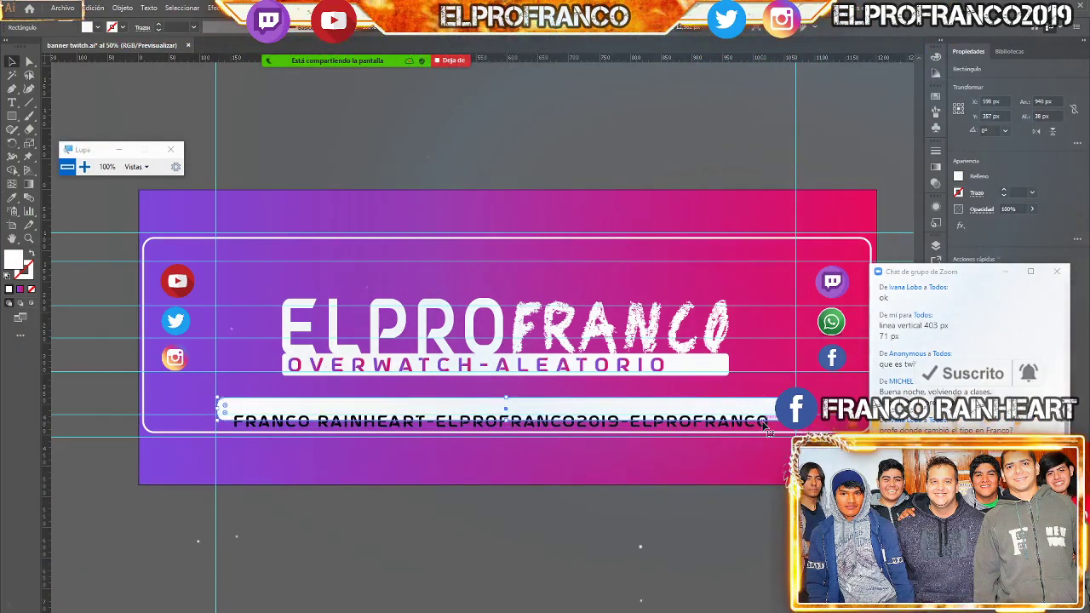
click(747, 430)
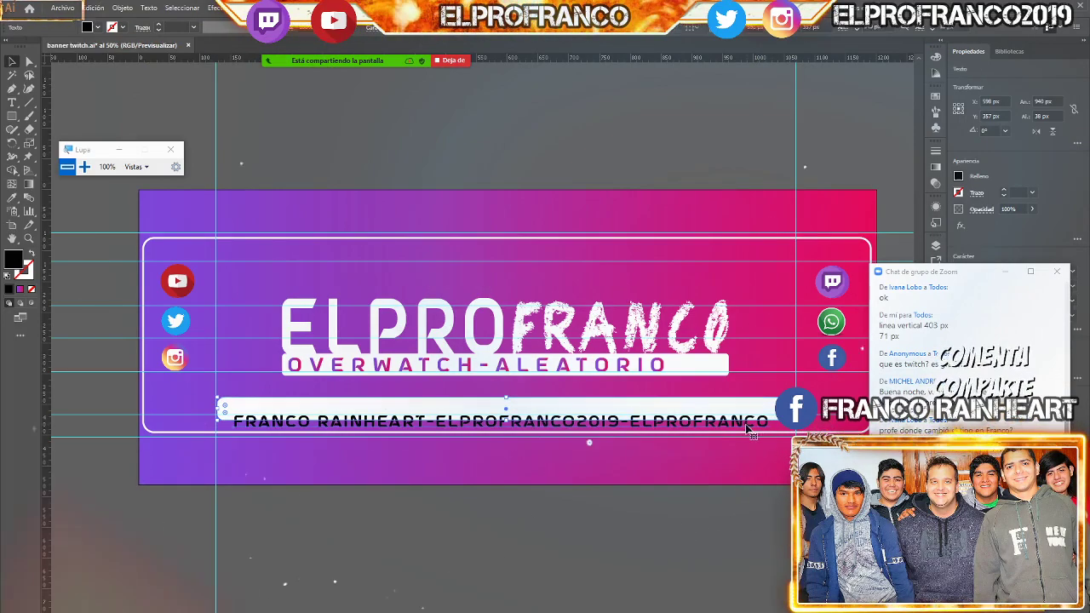
key(Up)
key(Up)
key(Up)
key(Up)
key(Up)
key(Up)
key(Up)
key(Up)
key(Up)
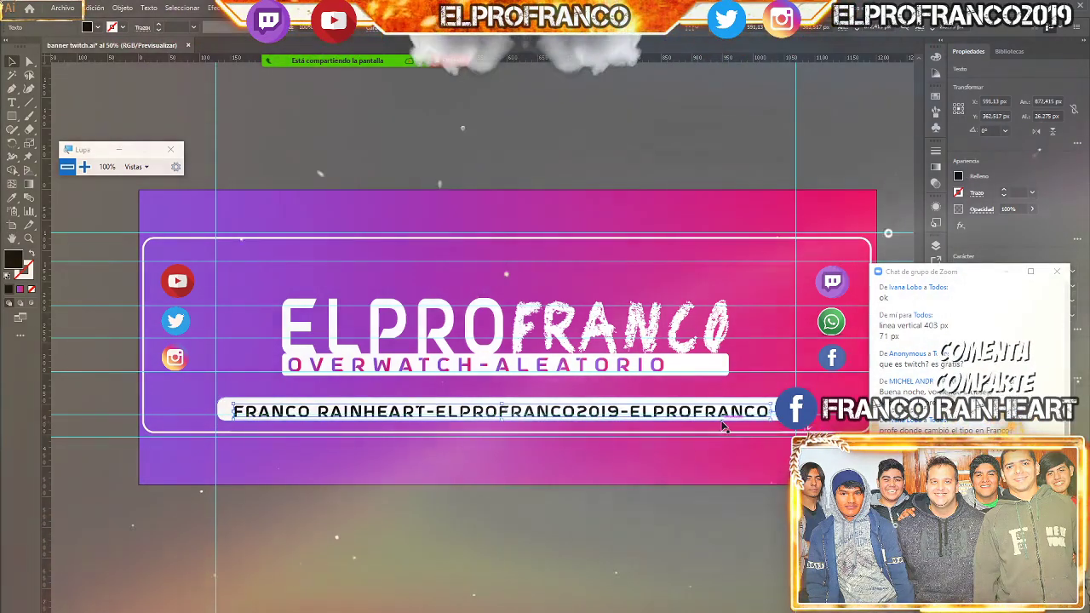
key(Up)
key(Up)
key(Up)
key(Up)
key(Up)
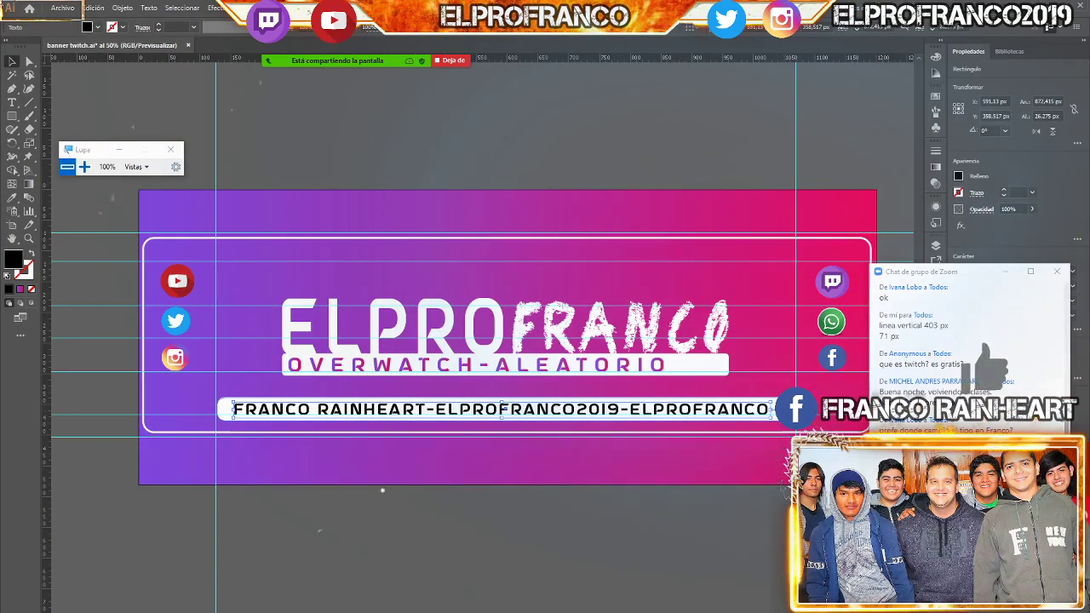
key(Up)
key(Up)
key(Up)
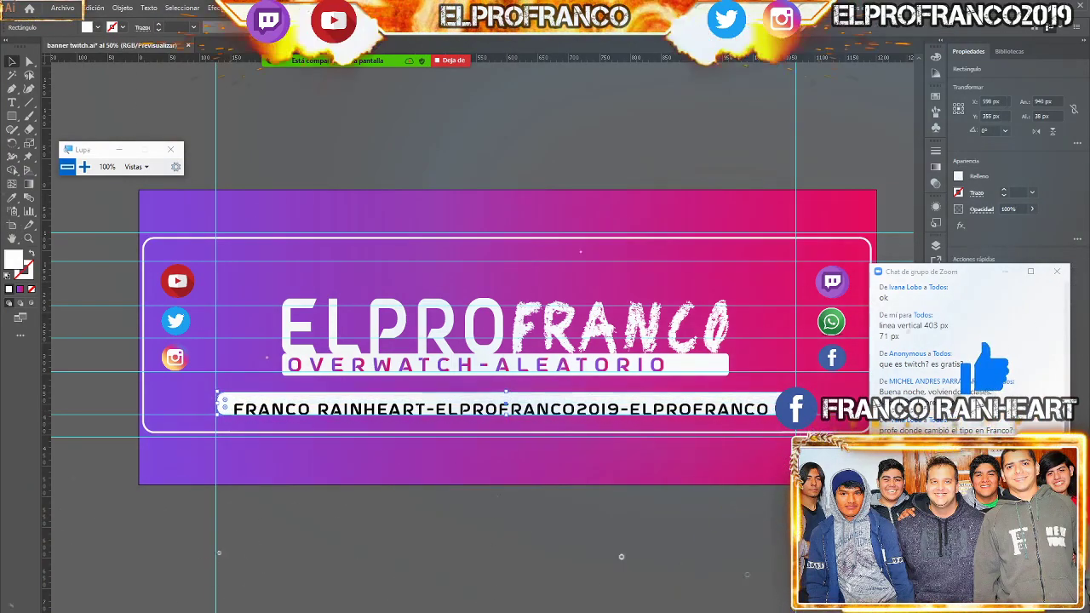
click(421, 411)
key(Up)
key(Up)
key(Up)
key(Up)
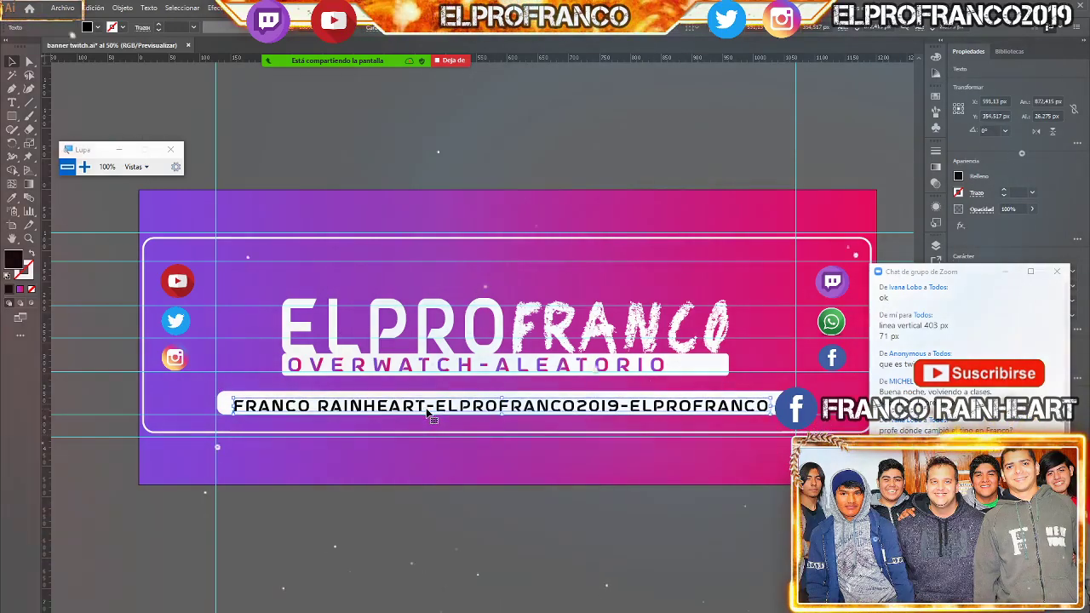
key(Up)
key(Up)
key(Up)
key(Up)
key(Up)
key(Up)
key(Up)
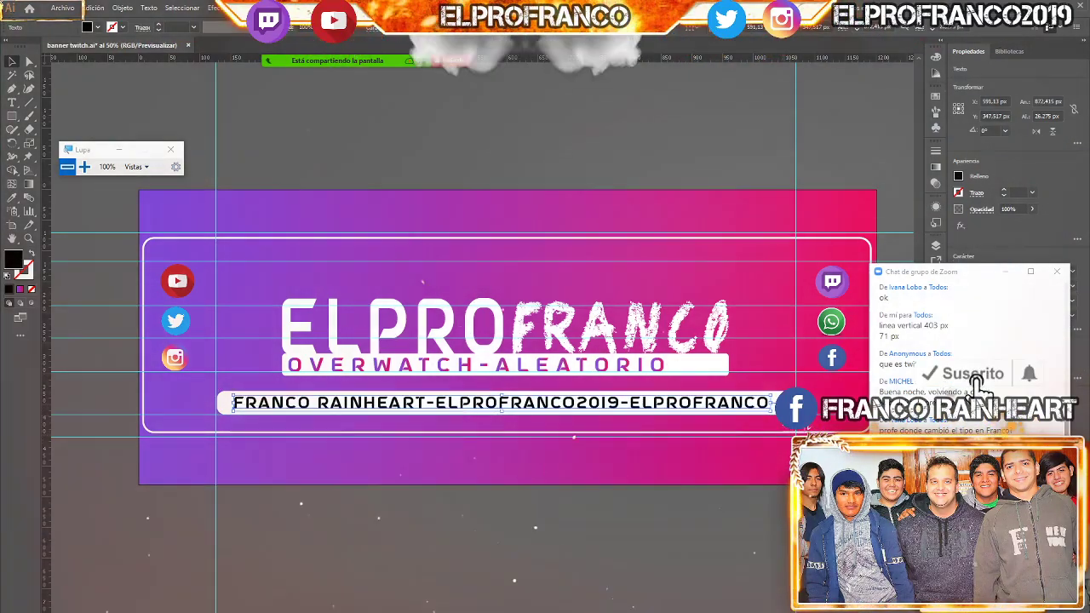
key(Up)
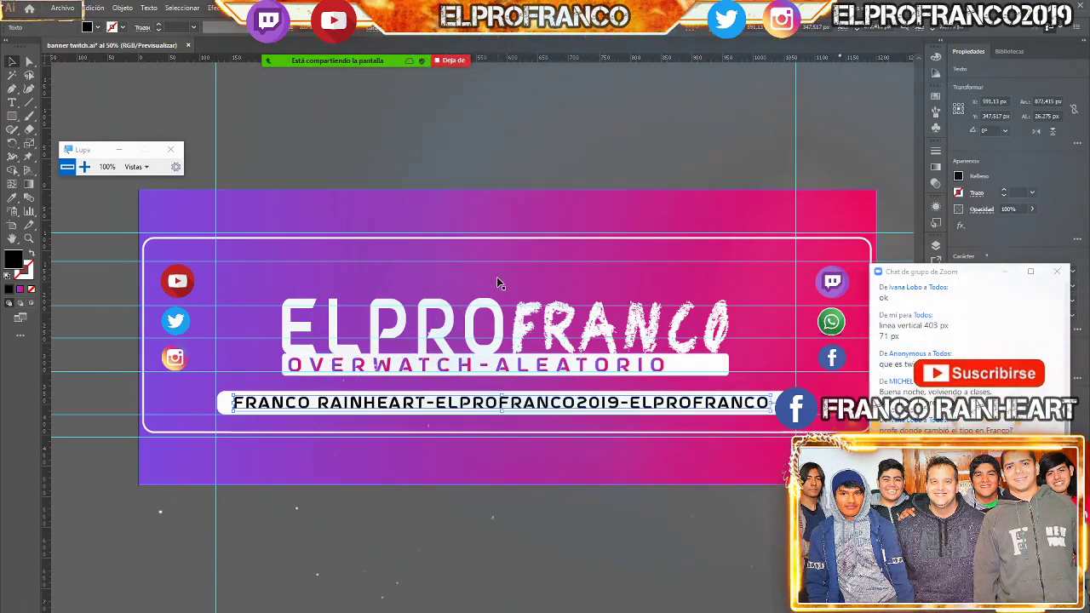
Duplicate the white bar and position the copy just above the ELPROFRANCO title
click(506, 405)
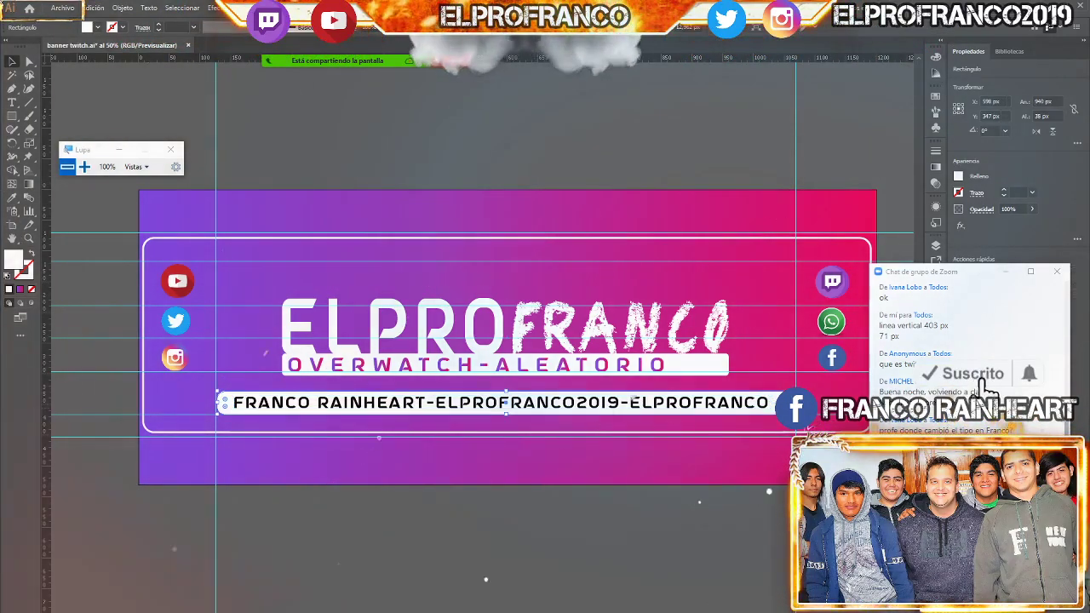
drag(506, 404, 506, 357)
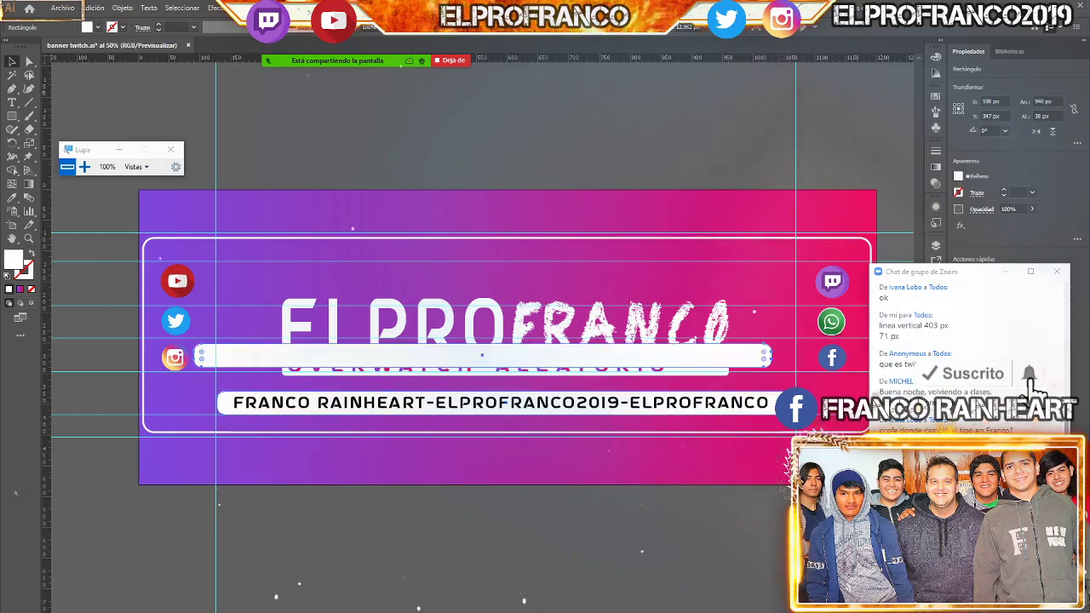
click(626, 280)
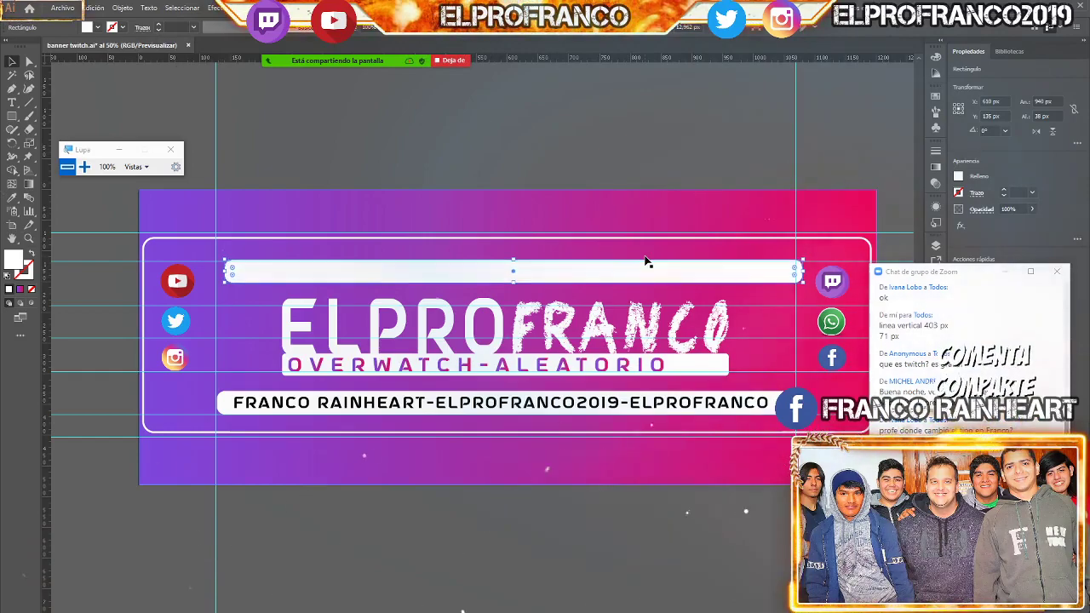
key(Left)
key(Left)
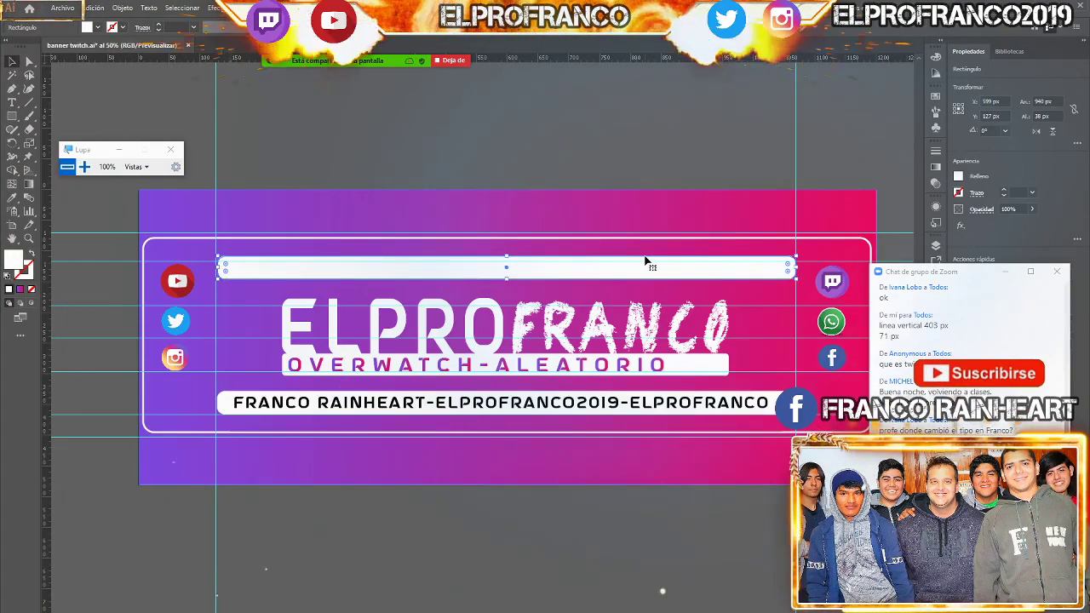
key(Up)
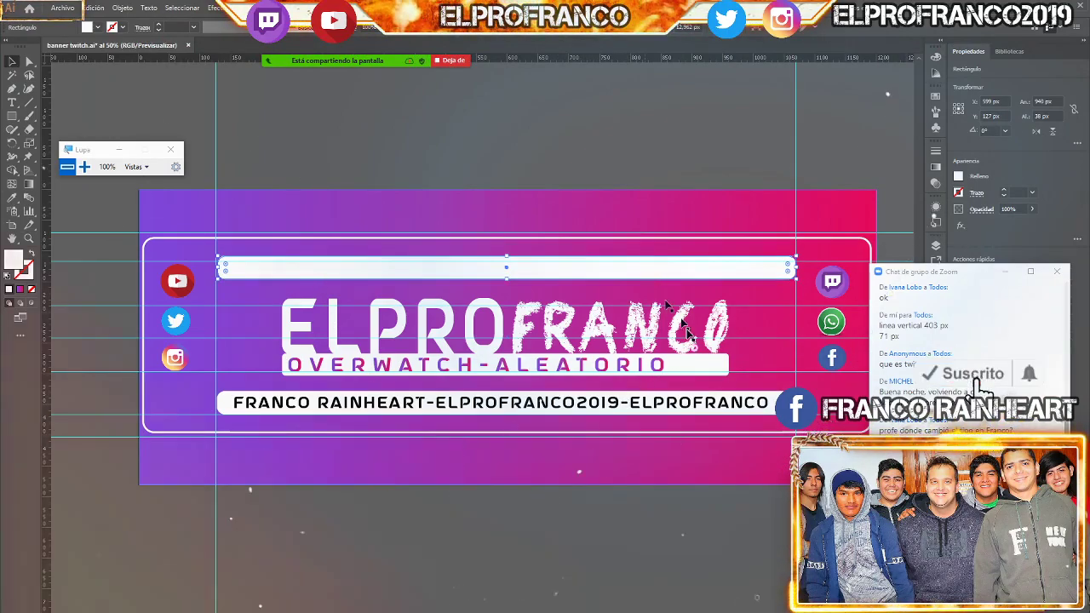
Duplicate the handle text line into the top white bar and centre it there
click(649, 410)
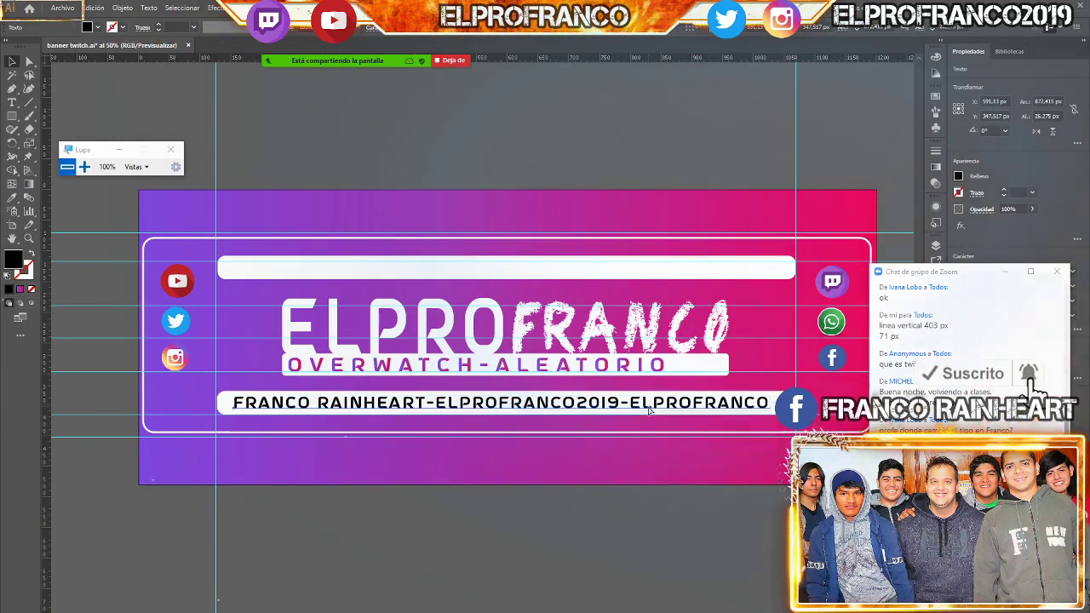
drag(649, 410, 625, 363)
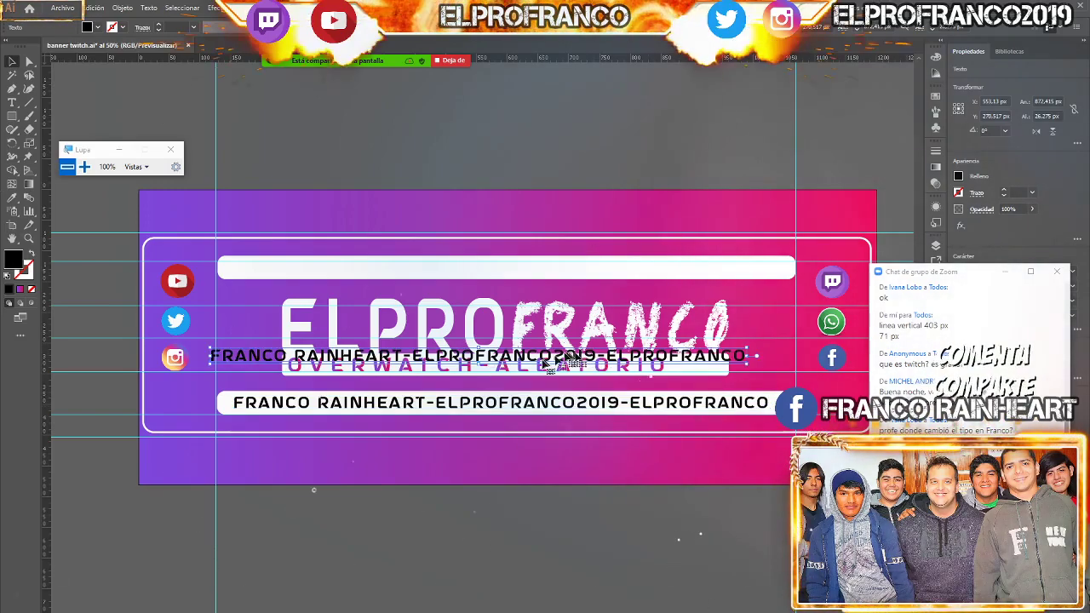
drag(552, 364, 564, 274)
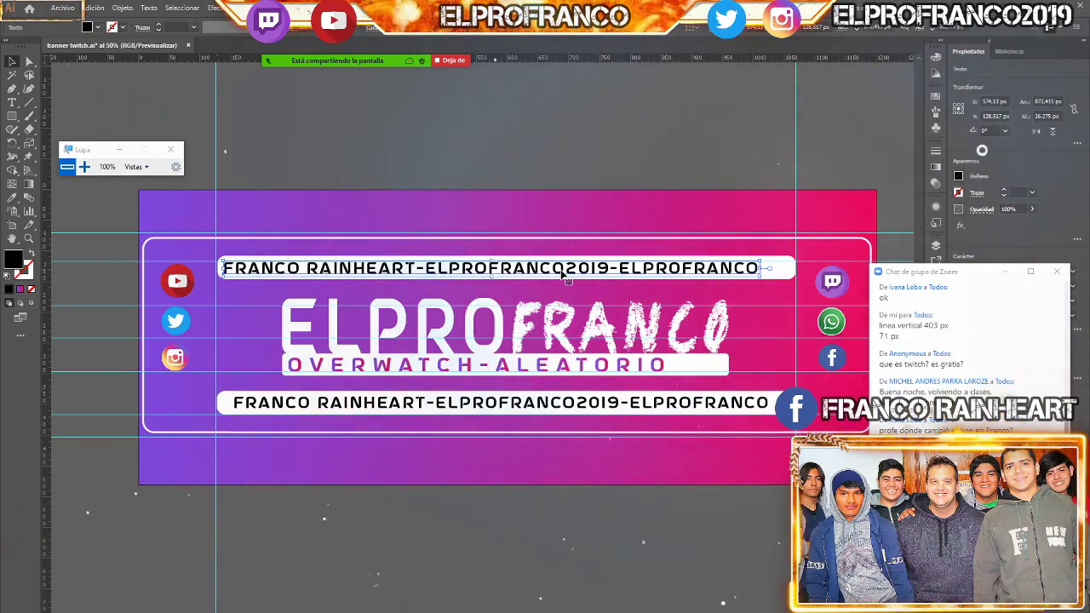
key(Right)
key(Up)
key(Right)
key(Right)
key(Right)
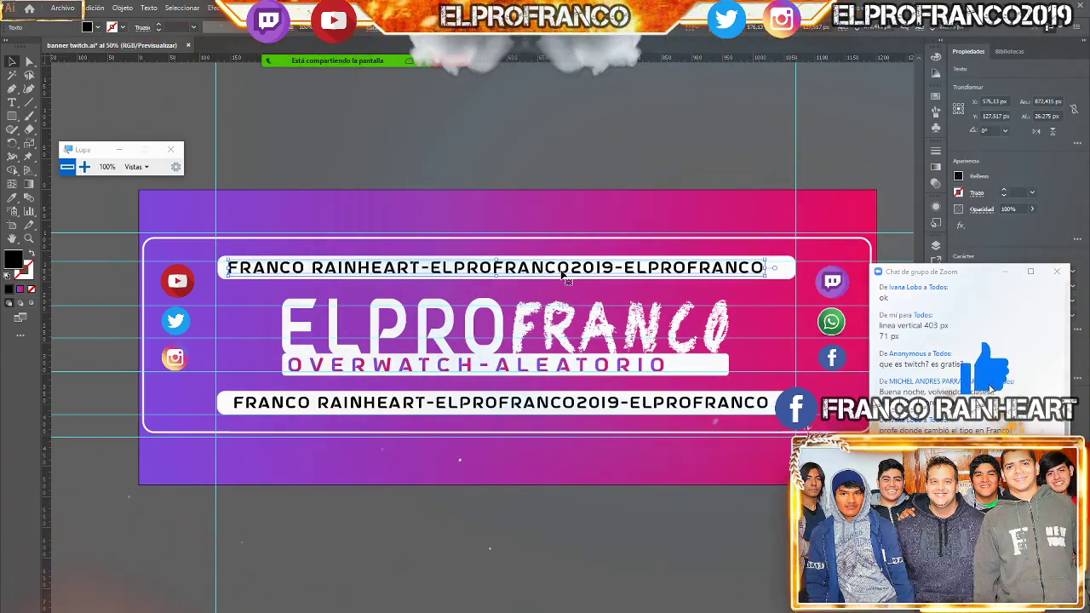
key(Right)
key(Right)
key(Right)
key(Down)
key(Right)
key(Right)
key(Right)
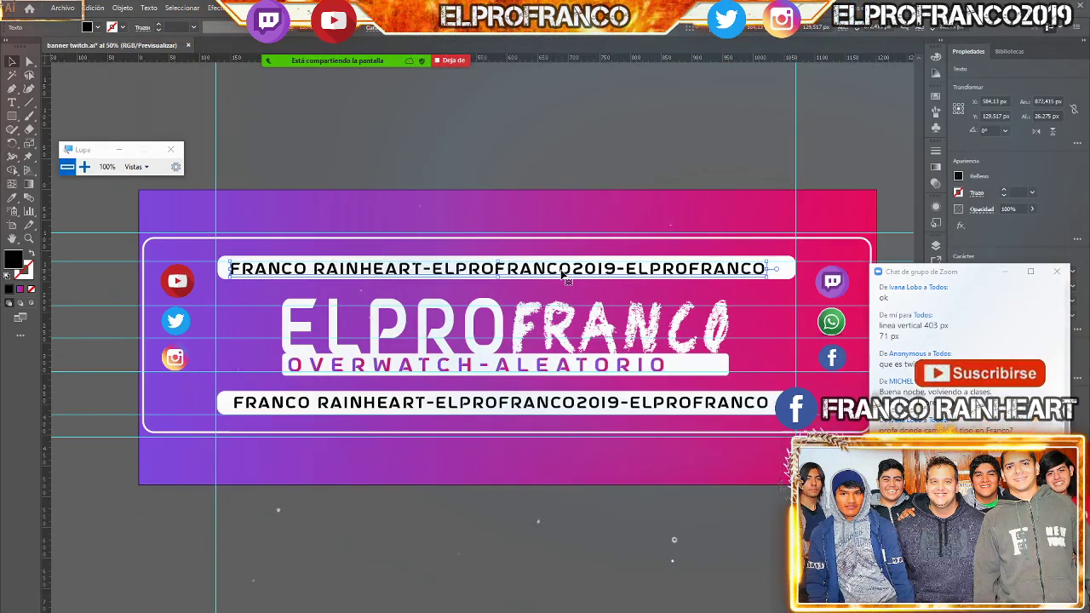
key(Right)
click(583, 596)
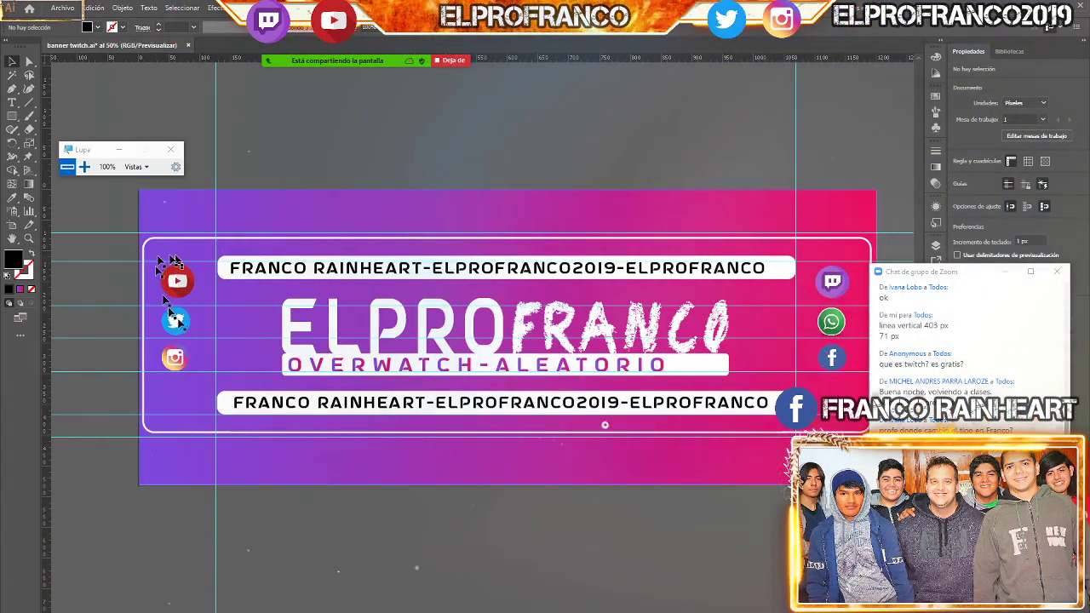
Resize the Instagram icon to about 65 by 70 px and copy it into the bottom slot
click(187, 353)
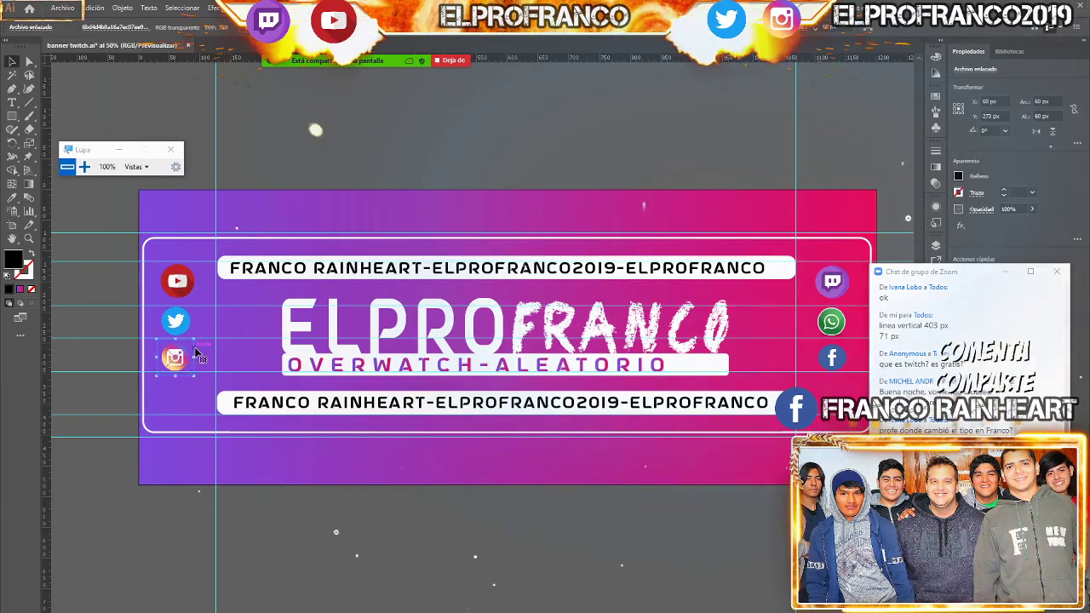
drag(183, 338, 178, 326)
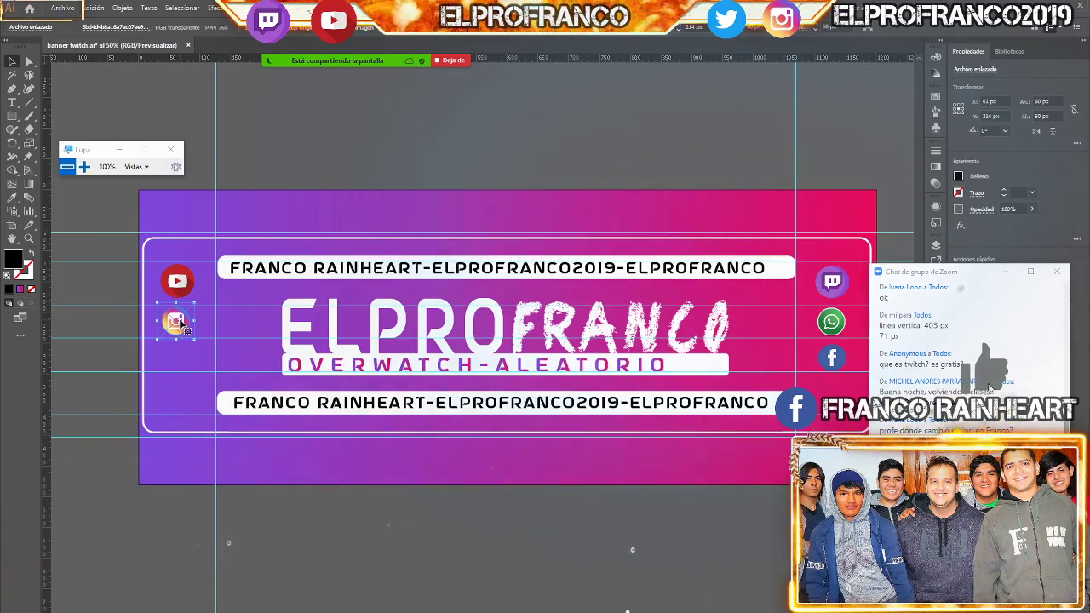
drag(185, 324, 185, 324)
key(ctrl+z)
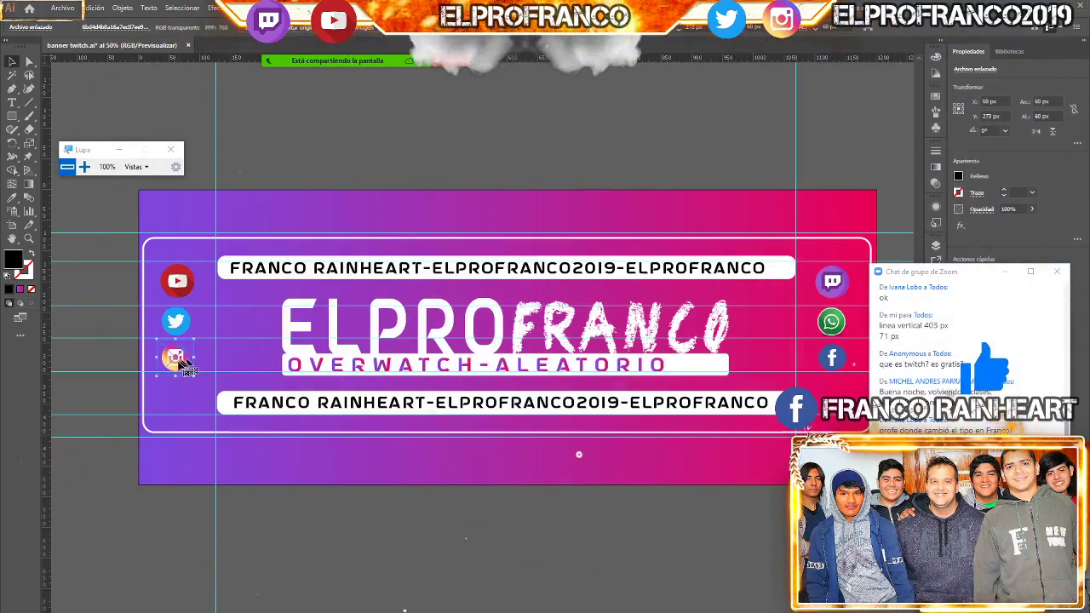
drag(186, 366, 179, 290)
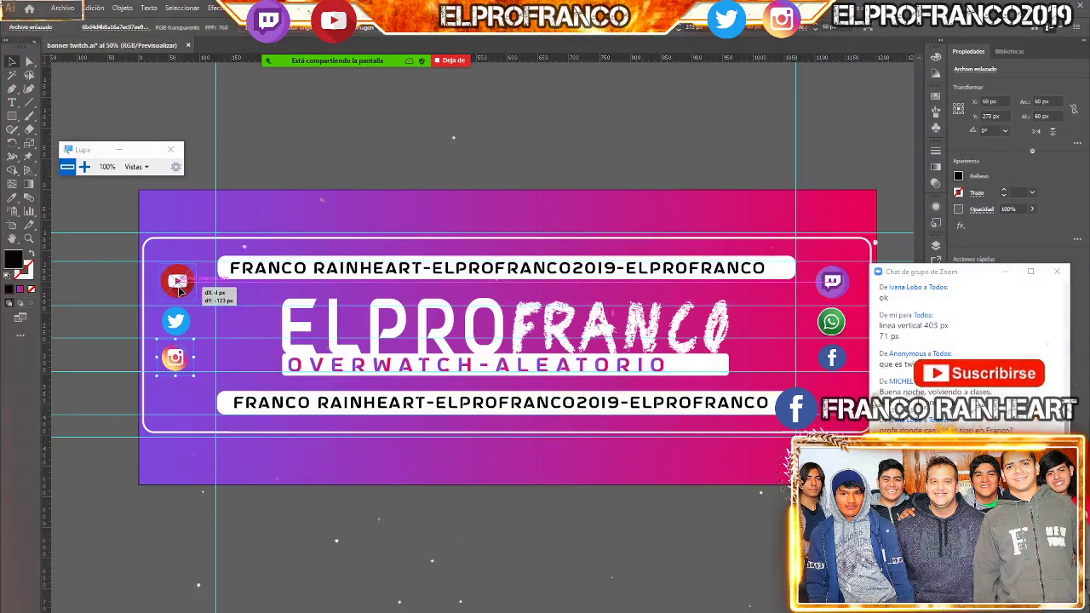
drag(181, 287, 195, 306)
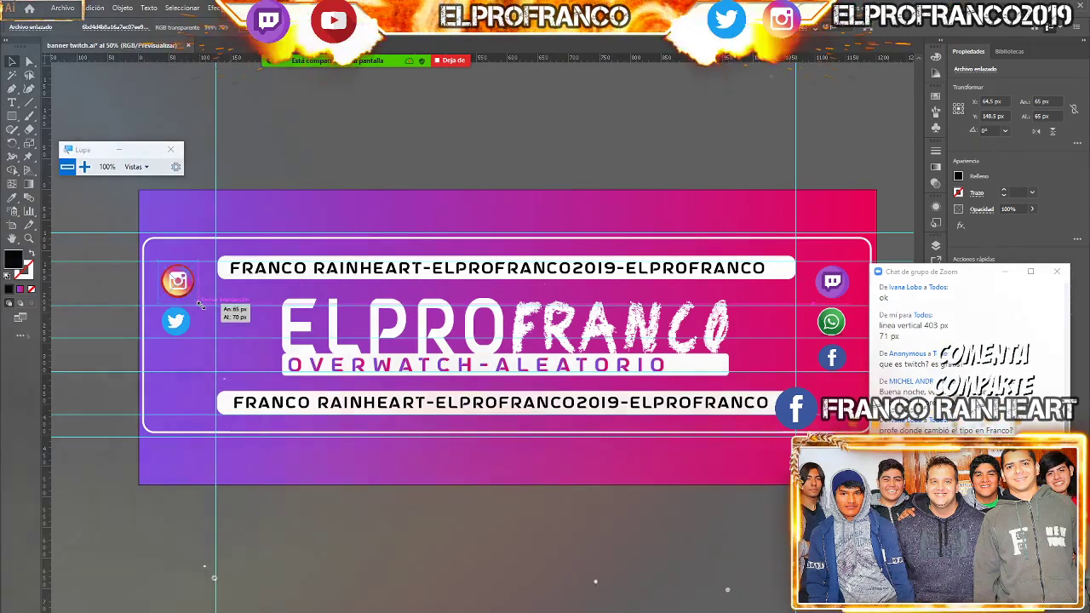
drag(199, 304, 204, 305)
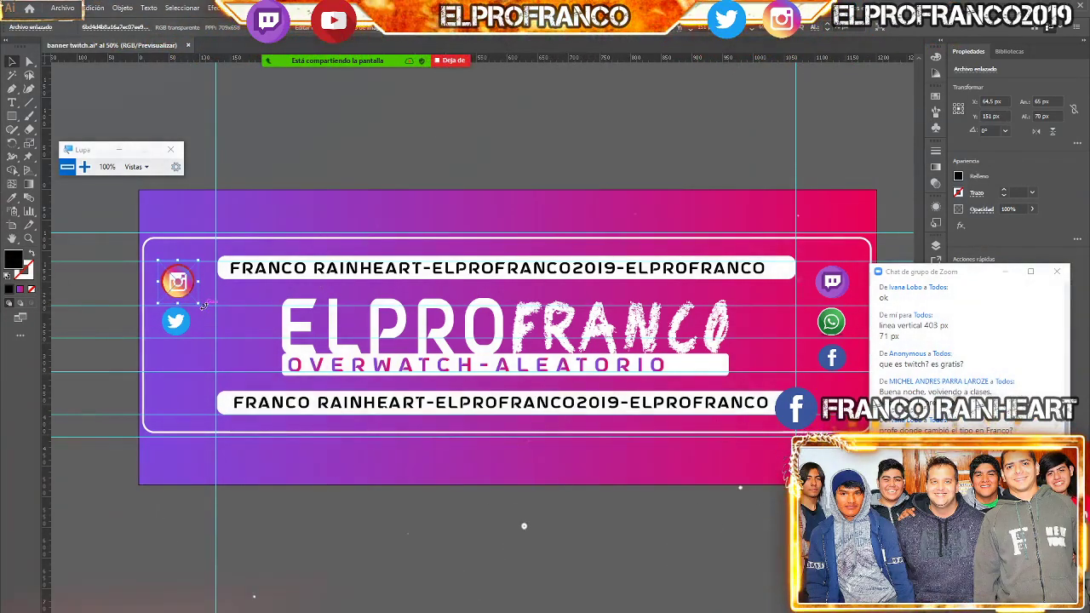
key(Up)
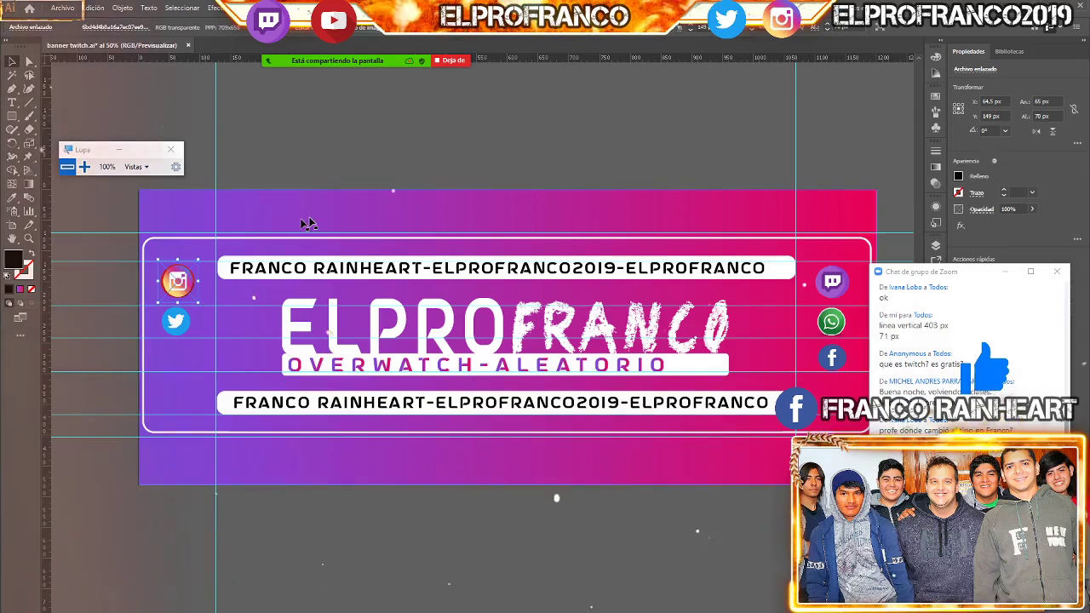
drag(202, 282, 201, 282)
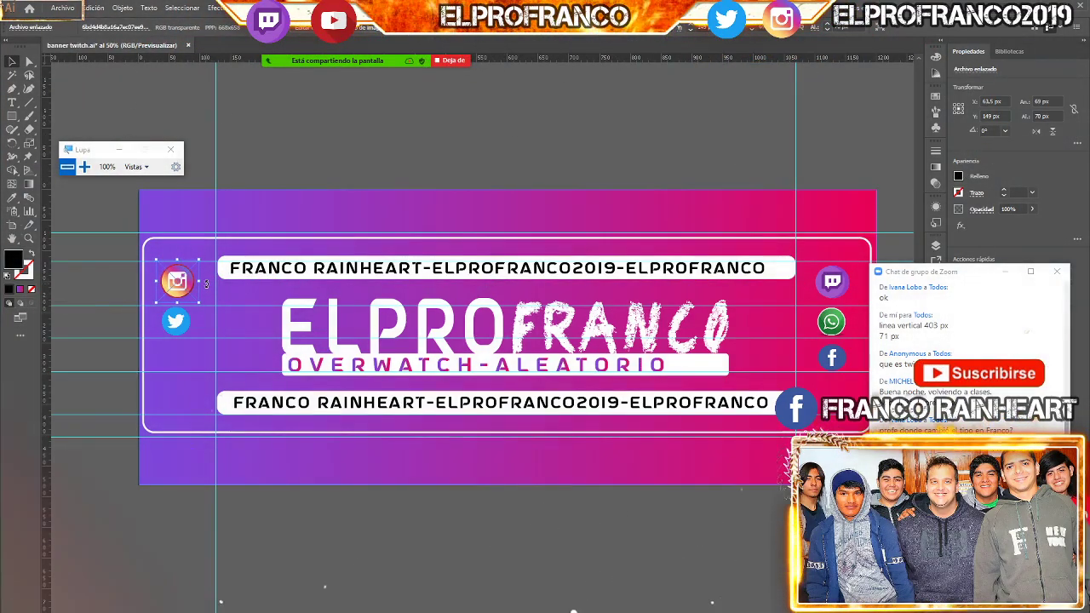
drag(179, 286, 179, 361)
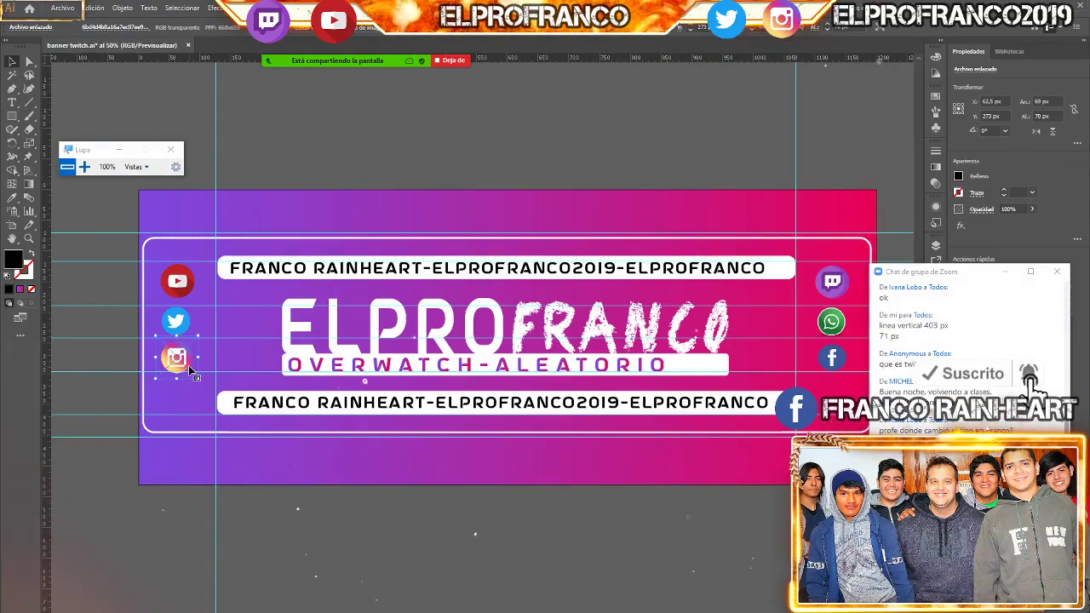
key(Left)
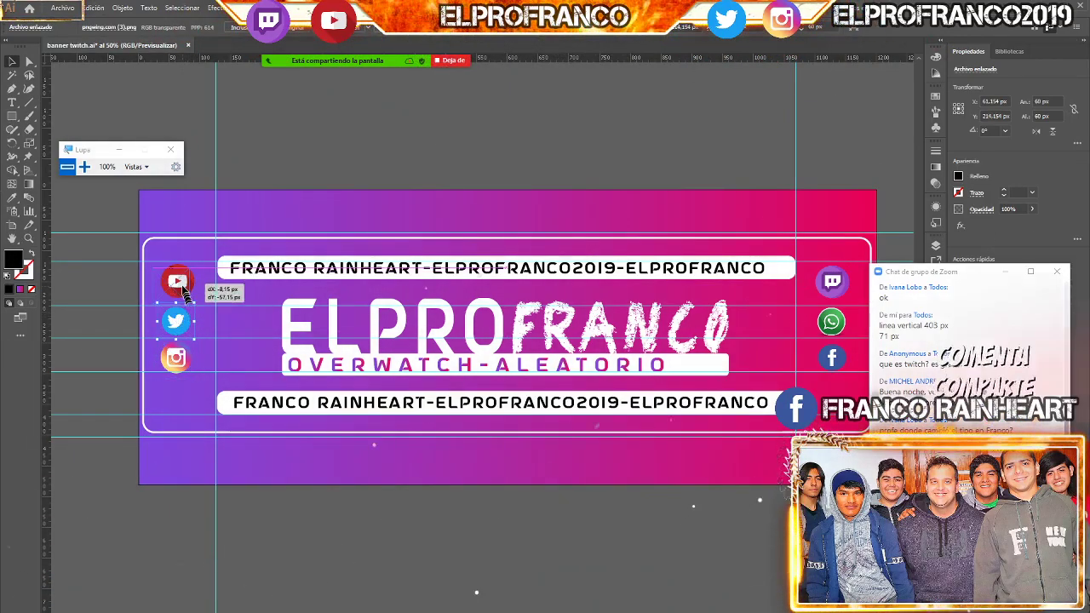
Stretch the Twitter icon to 66 px tall and place it between YouTube and Instagram
drag(183, 323, 189, 284)
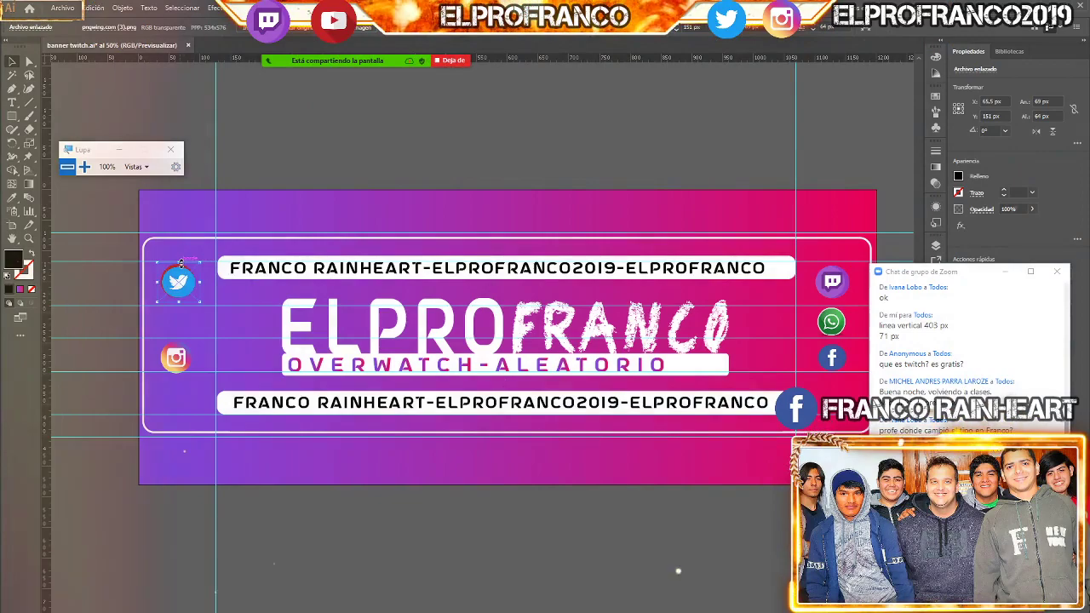
drag(180, 263, 180, 260)
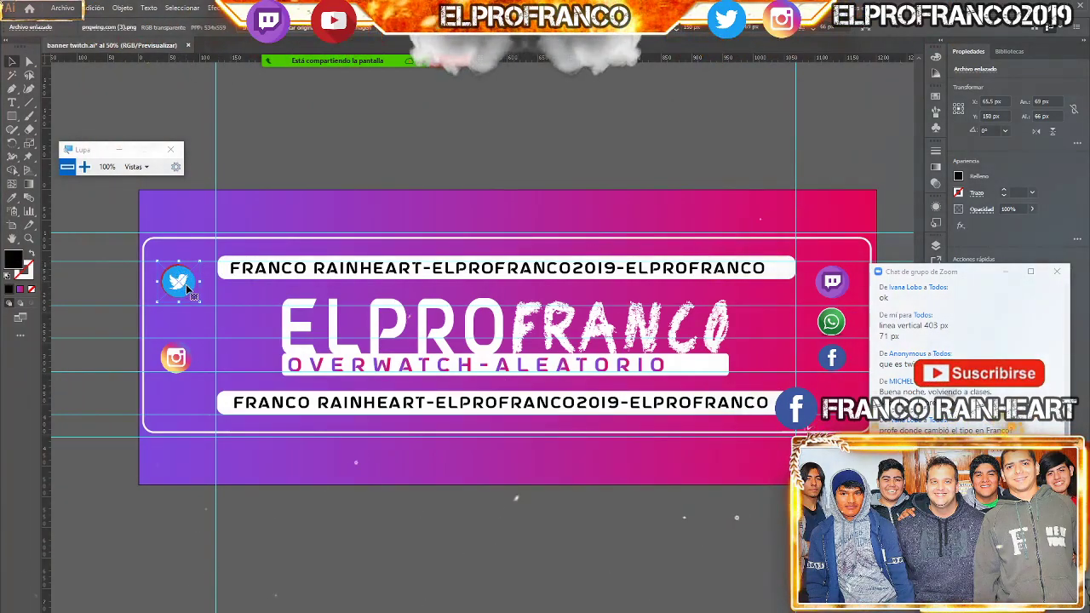
key(Up)
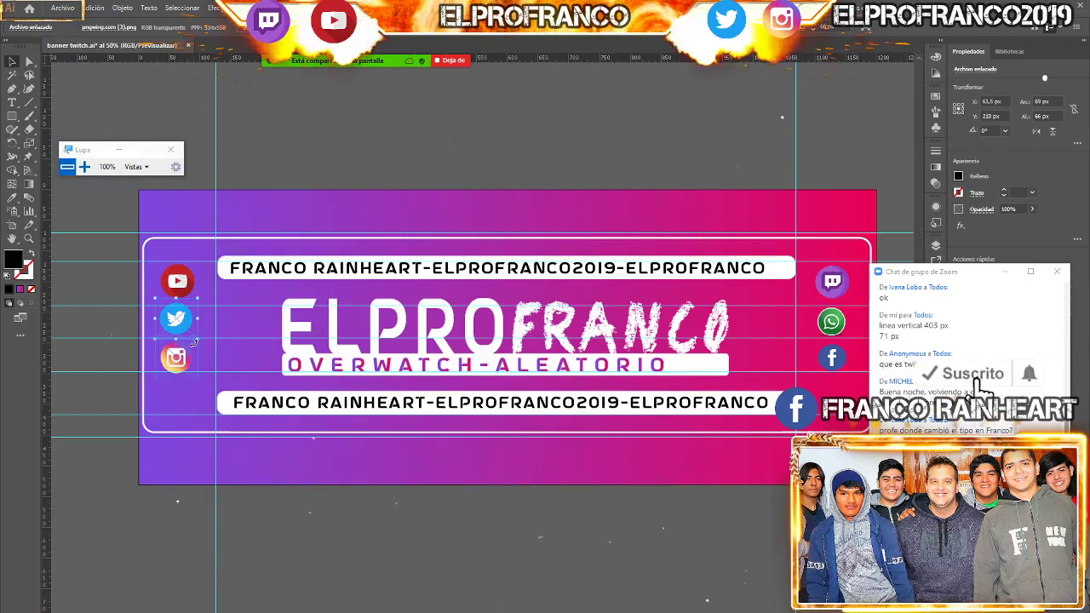
drag(195, 349, 195, 344)
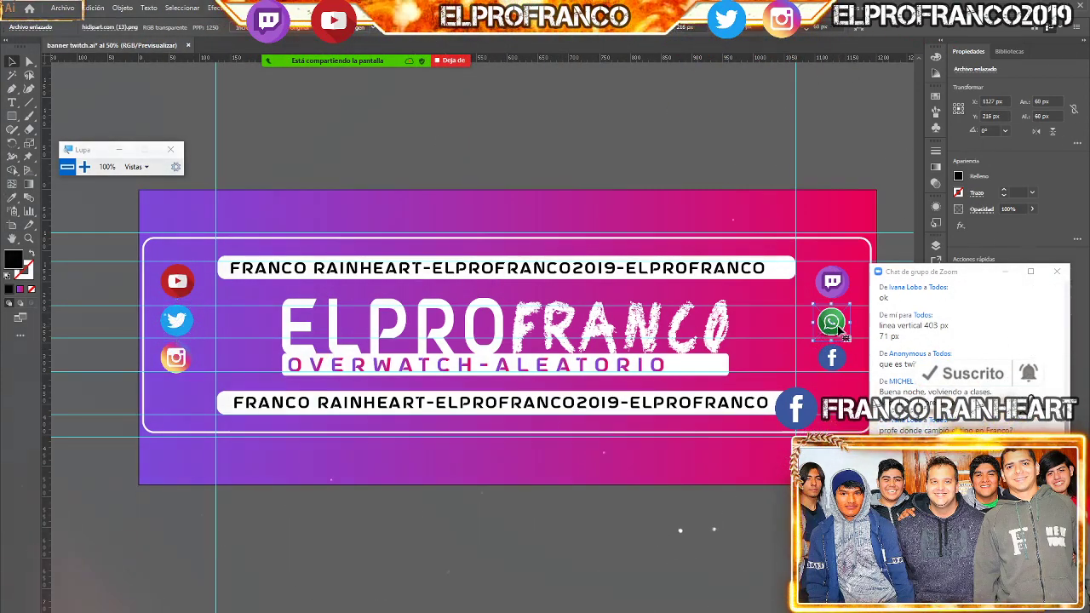
Move the WhatsApp icon up into the slot below Twitch
drag(835, 319, 836, 278)
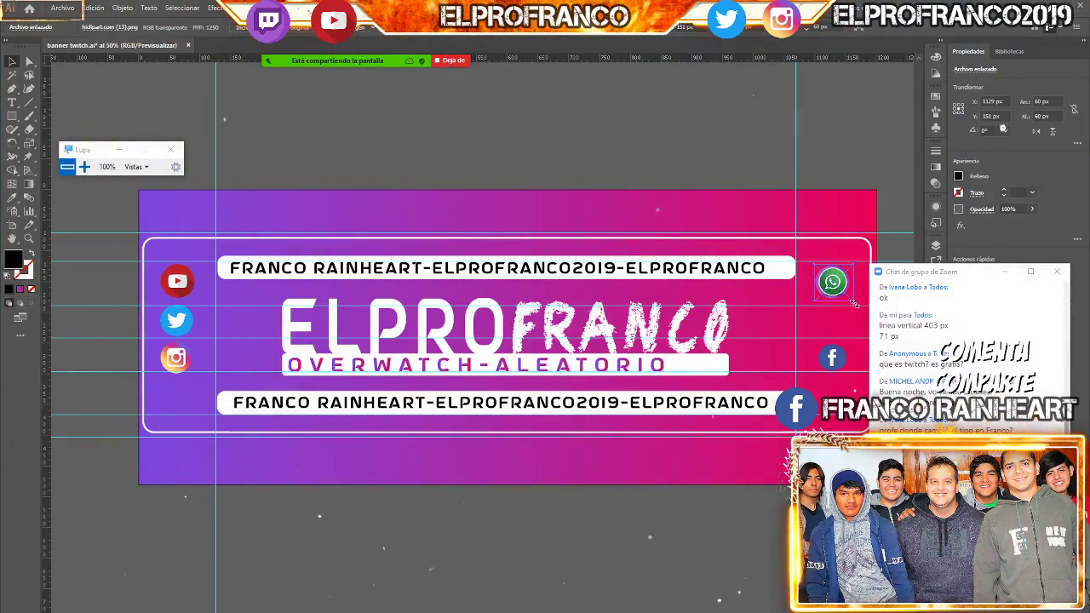
key(Left)
key(Left)
key(Left)
key(Up)
key(Up)
key(Up)
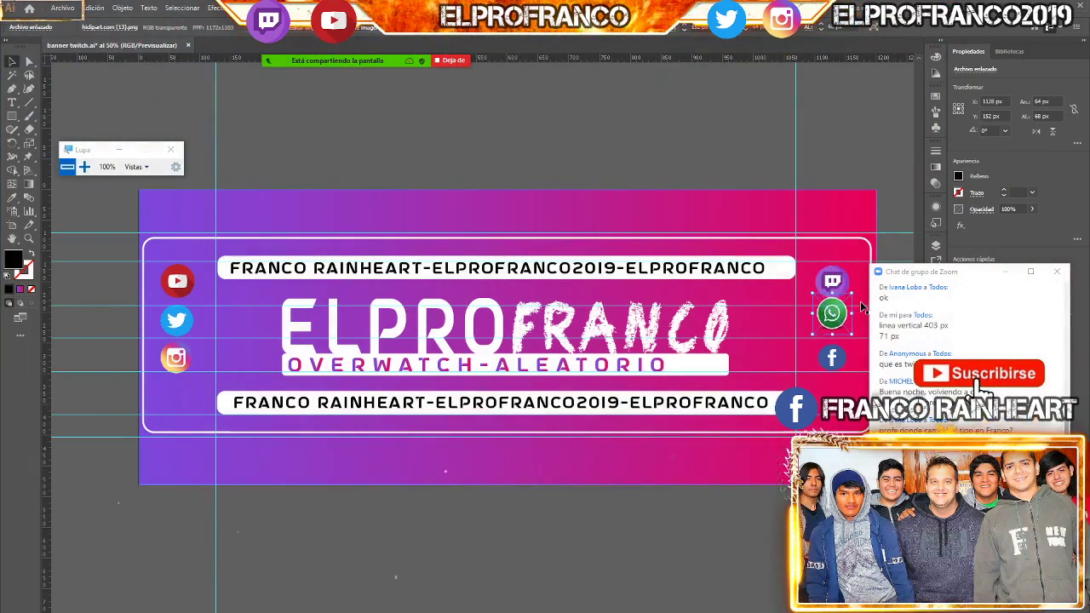
key(shift+Down)
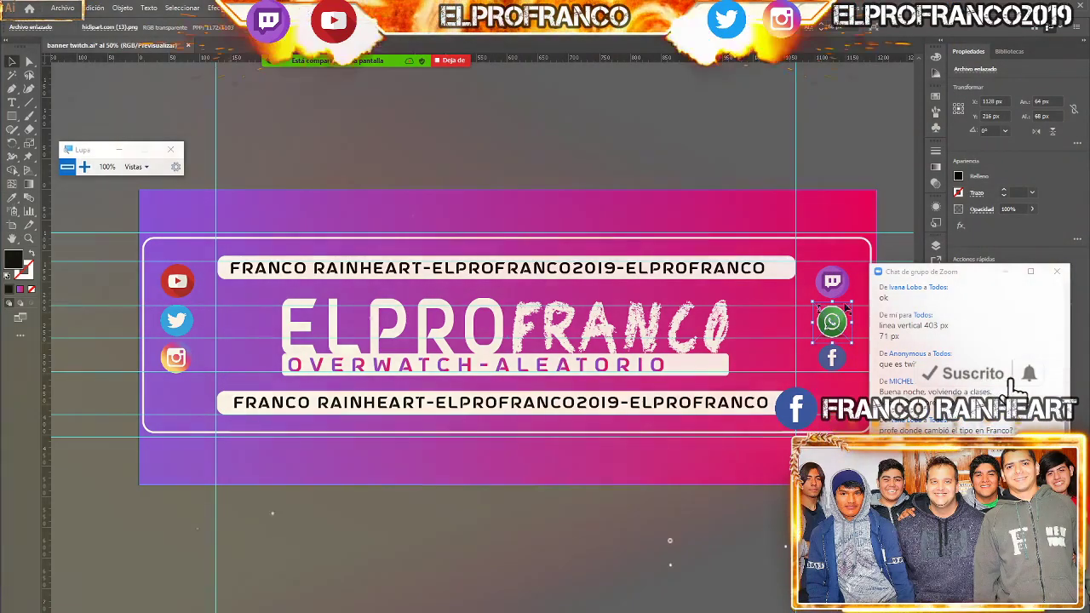
Enlarge the Facebook icon slightly and align it below WhatsApp
click(842, 365)
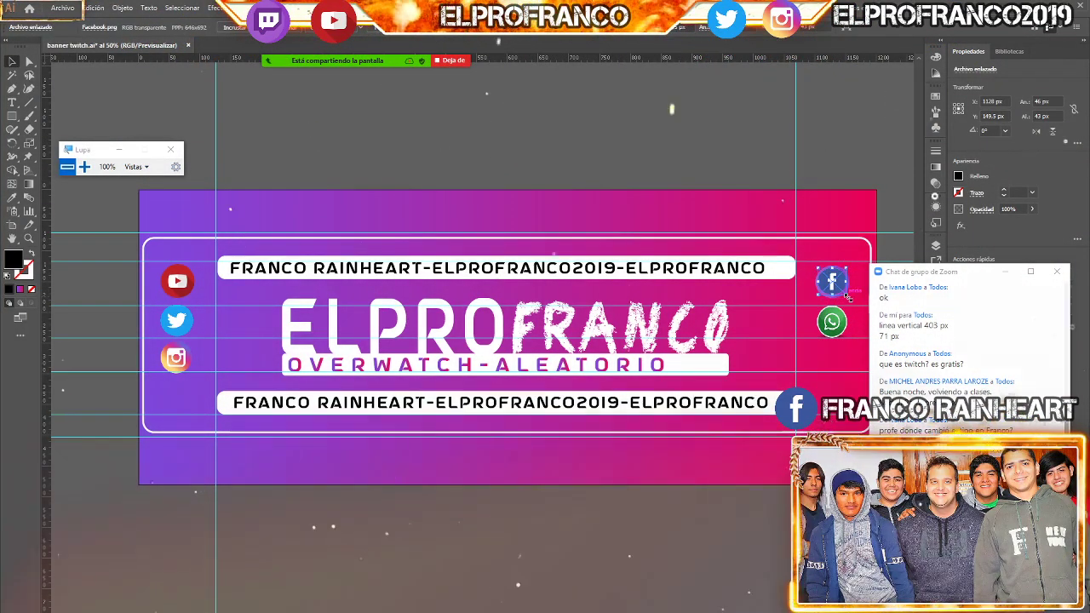
drag(854, 303, 857, 307)
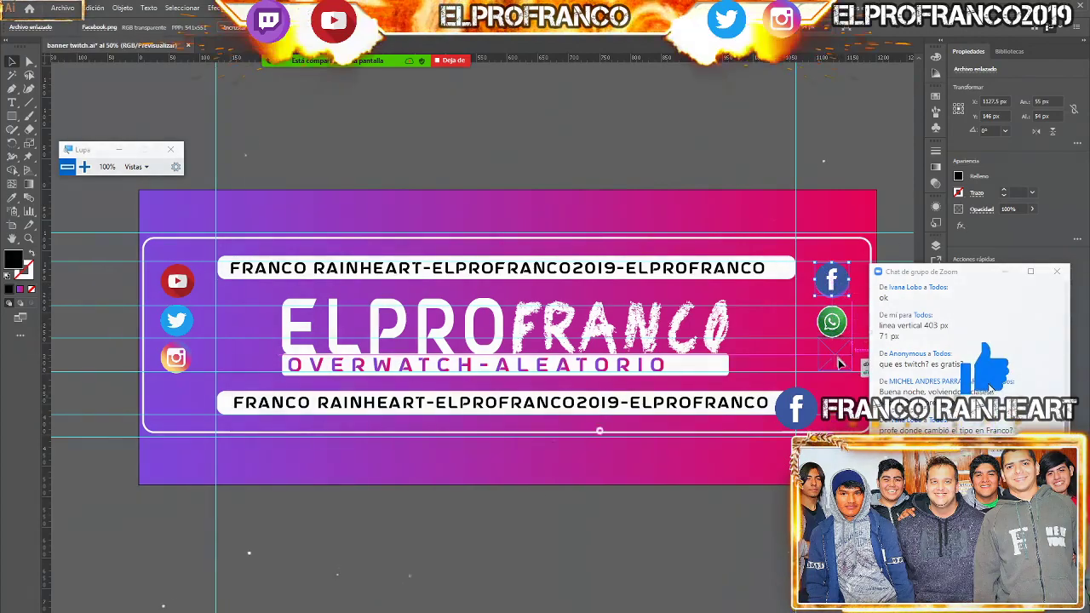
drag(837, 354, 836, 374)
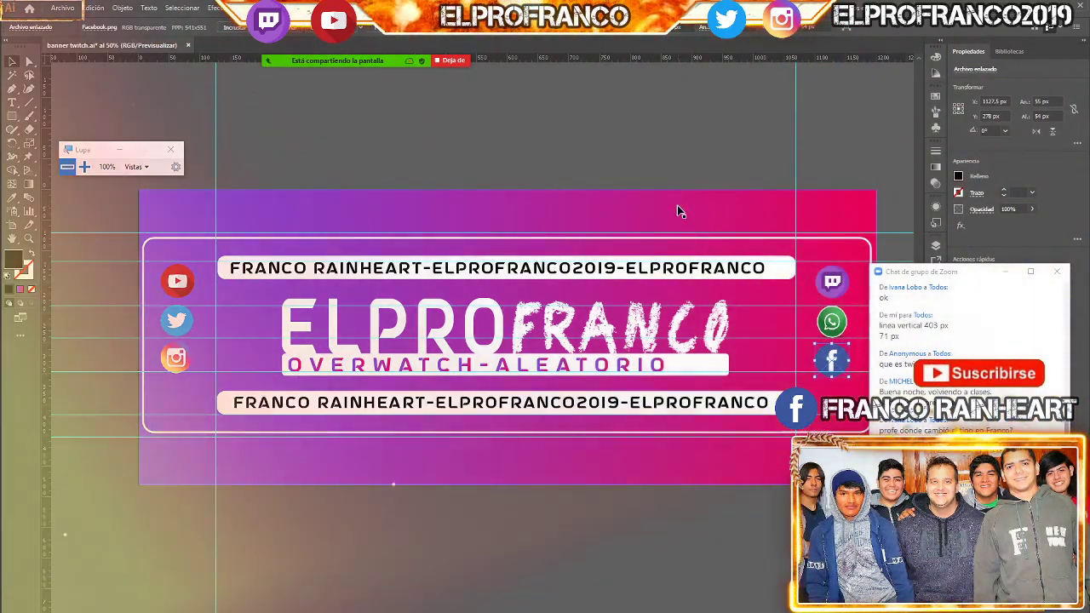
key(Up)
key(Up)
key(Right)
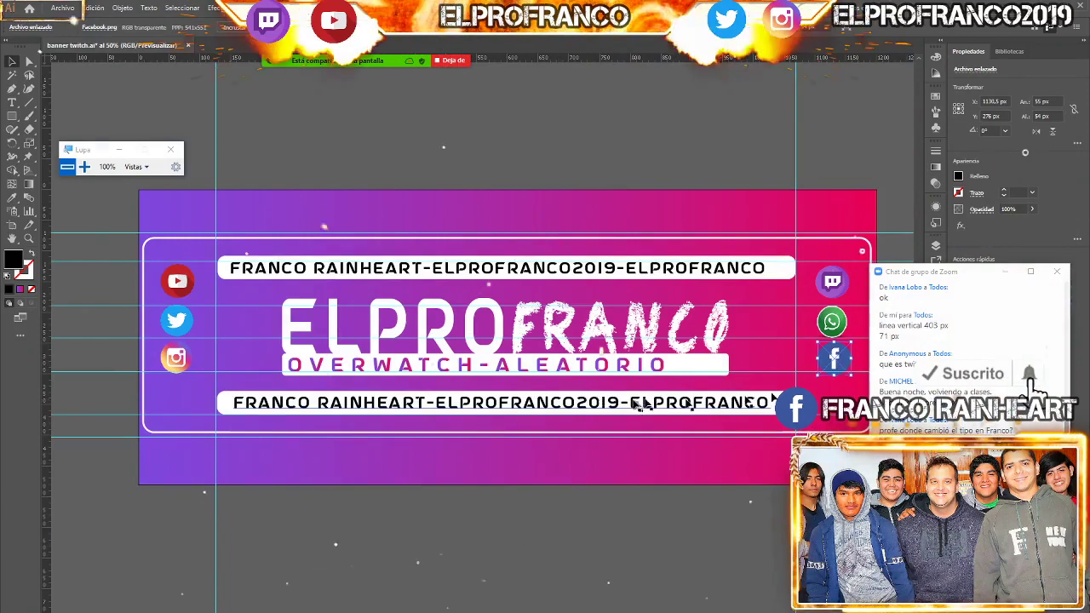
key(Up)
click(839, 332)
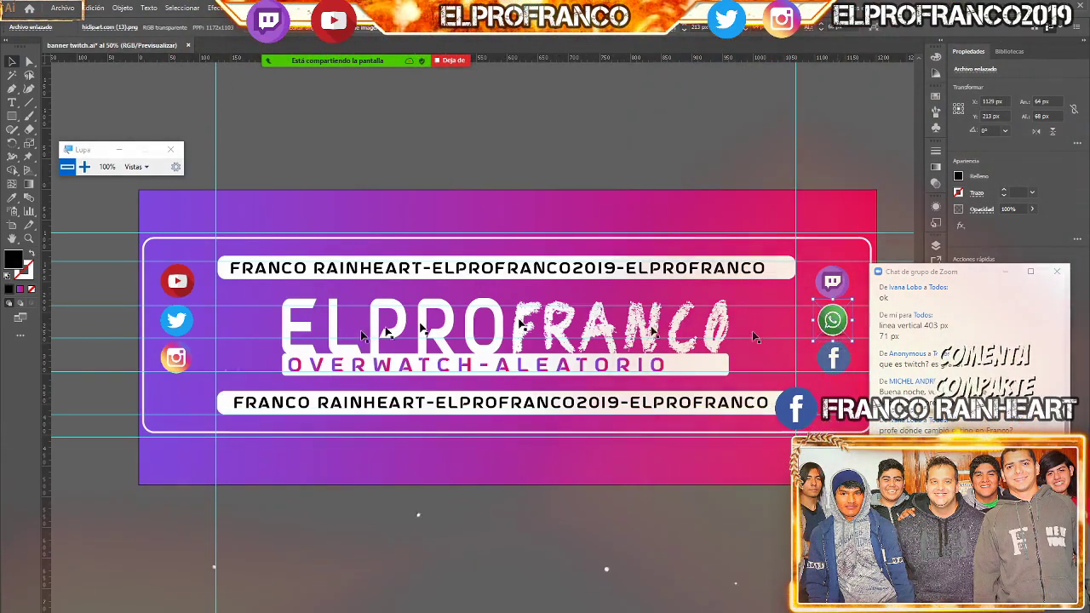
click(186, 365)
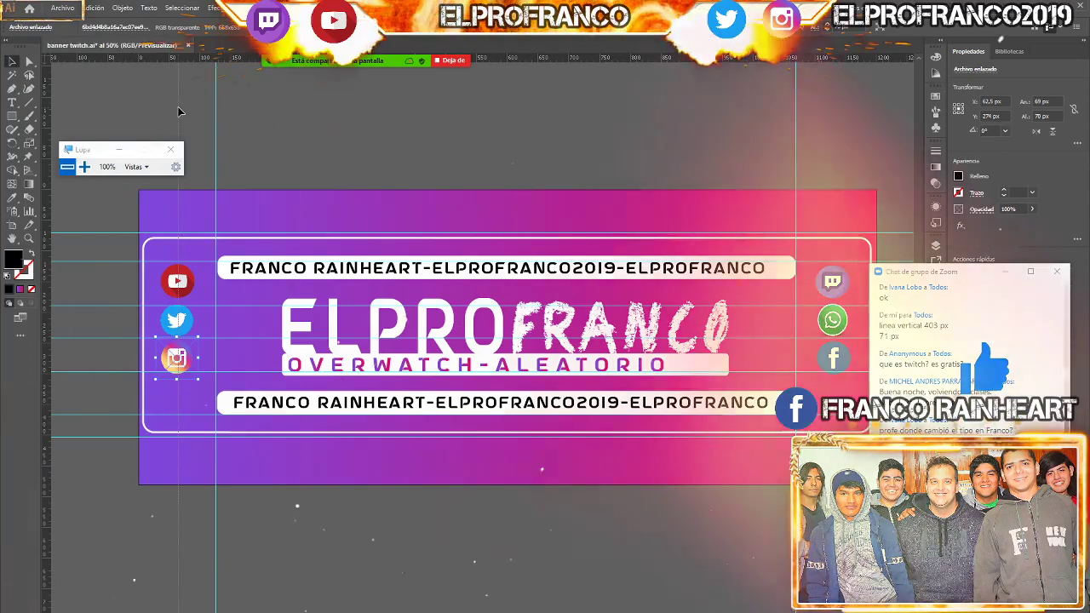
Deselect everything, save the banner, and bring up Exportar para pantallas for the artboard
scroll(47, 104, left, 2)
scroll(47, 104, left, 2)
click(460, 196)
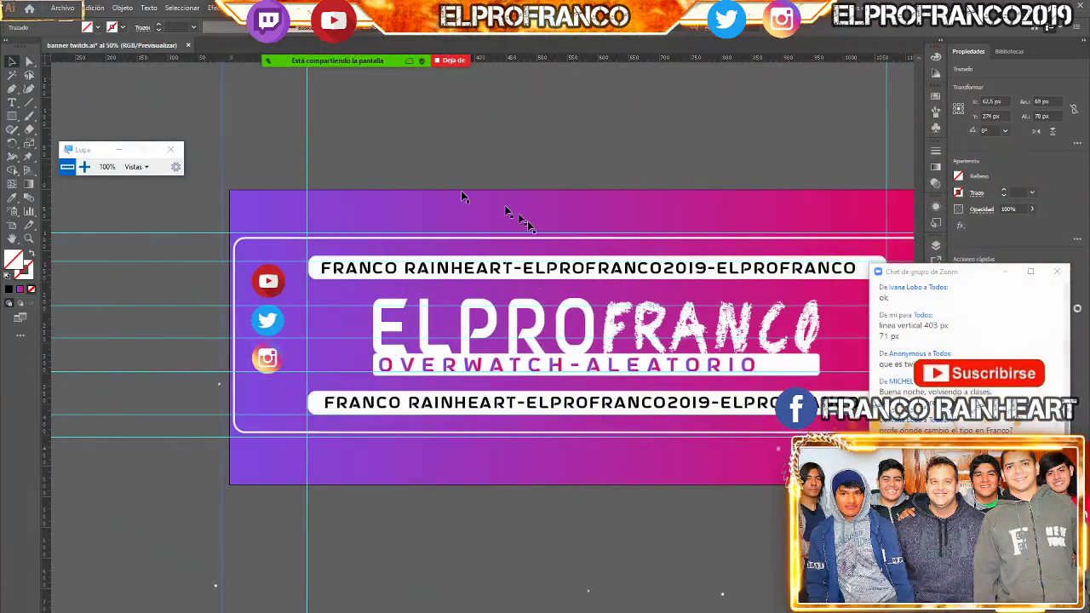
scroll(741, 514, right, 2)
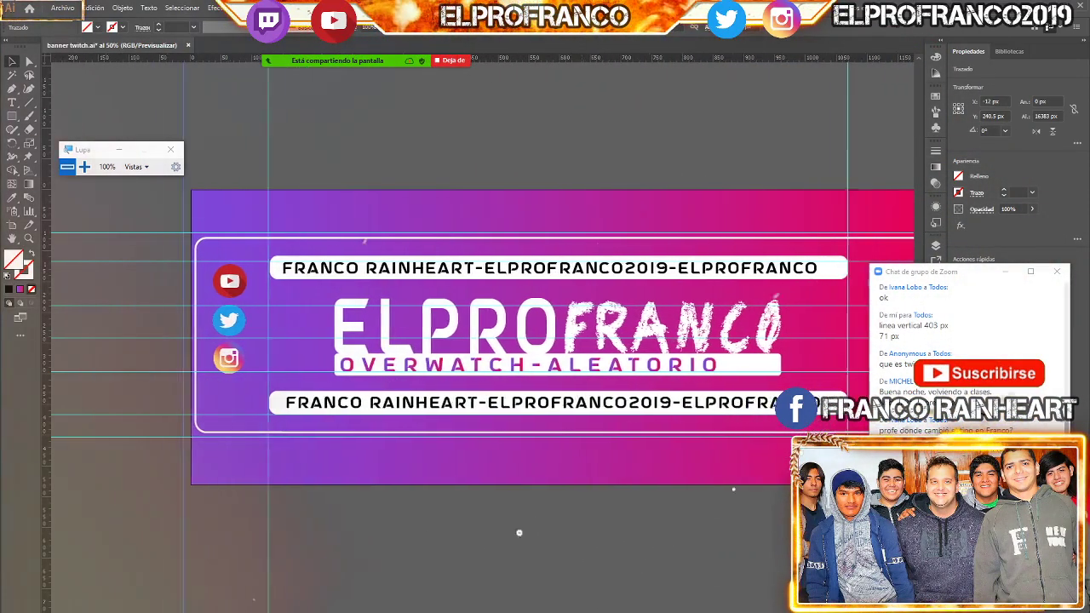
scroll(718, 333, right, 3)
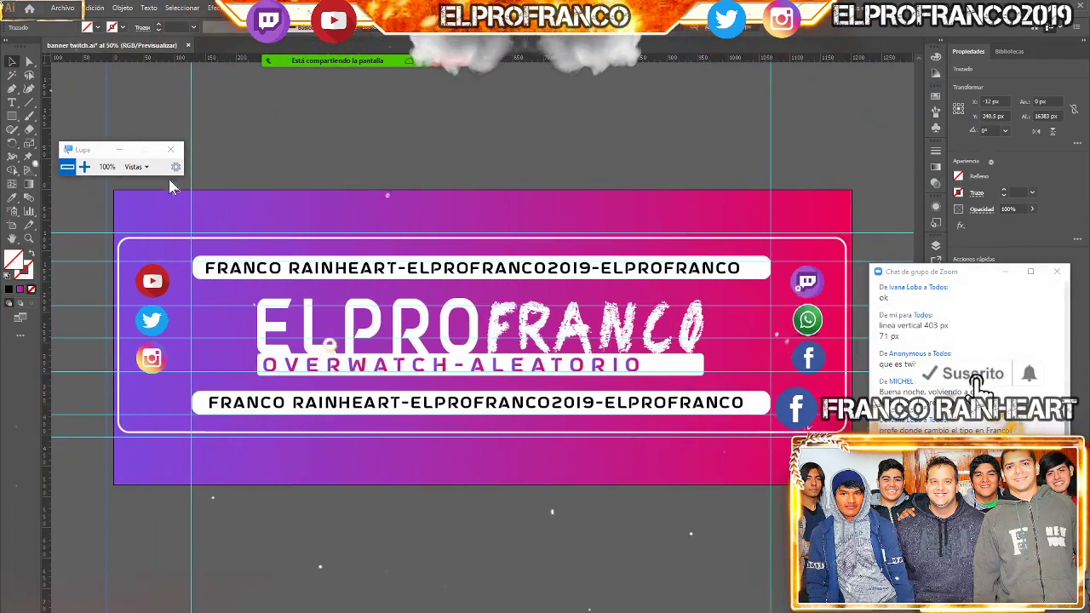
click(62, 8)
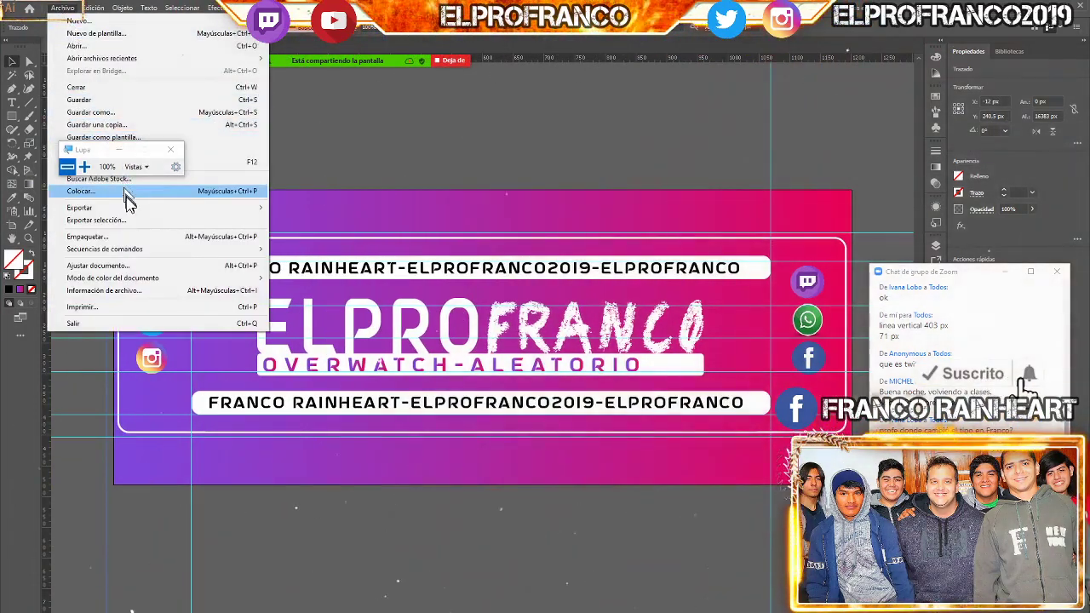
click(78, 100)
click(67, 9)
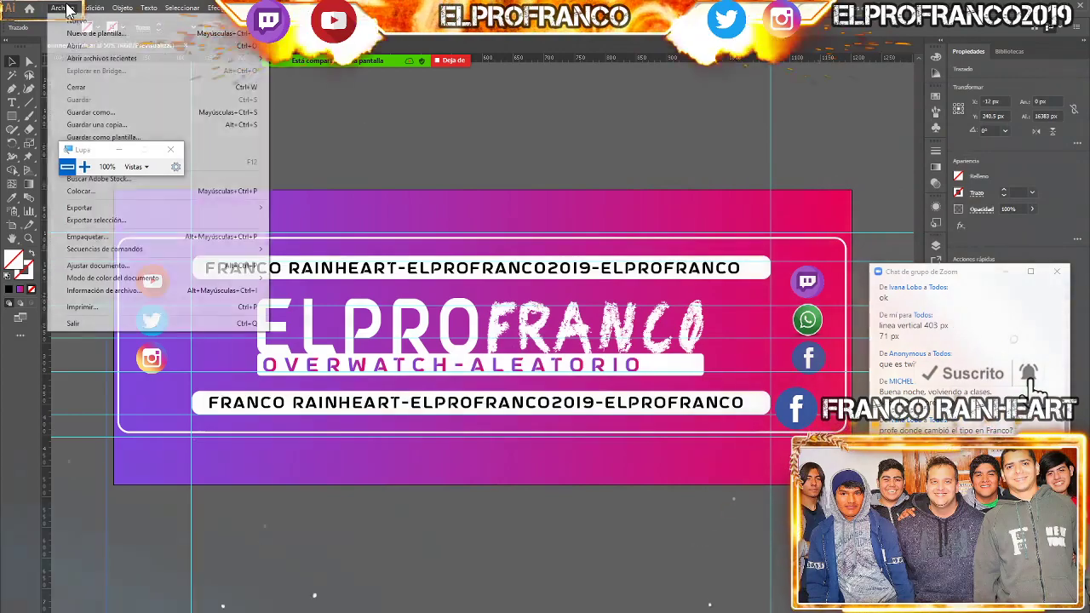
mouse_move(79, 207)
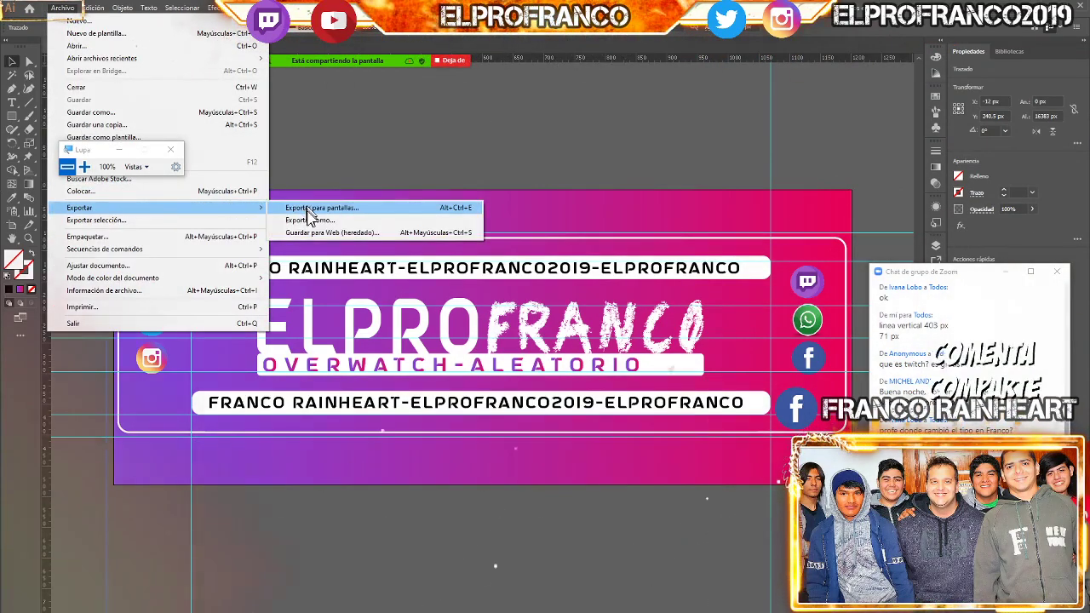
click(308, 210)
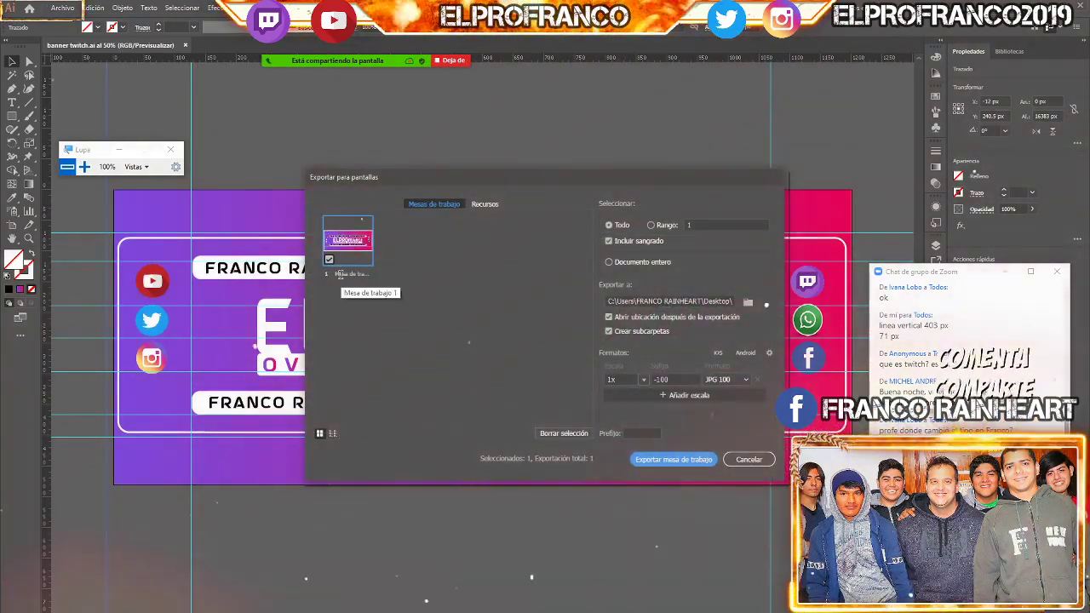
Rename the export artboard to 2
click(84, 167)
click(85, 167)
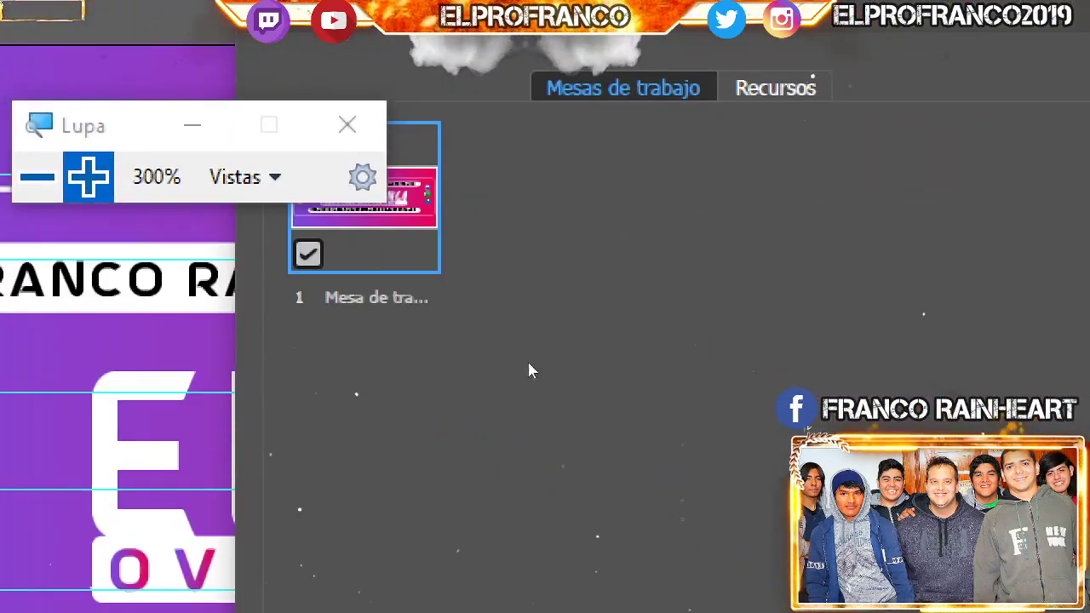
double_click(375, 298)
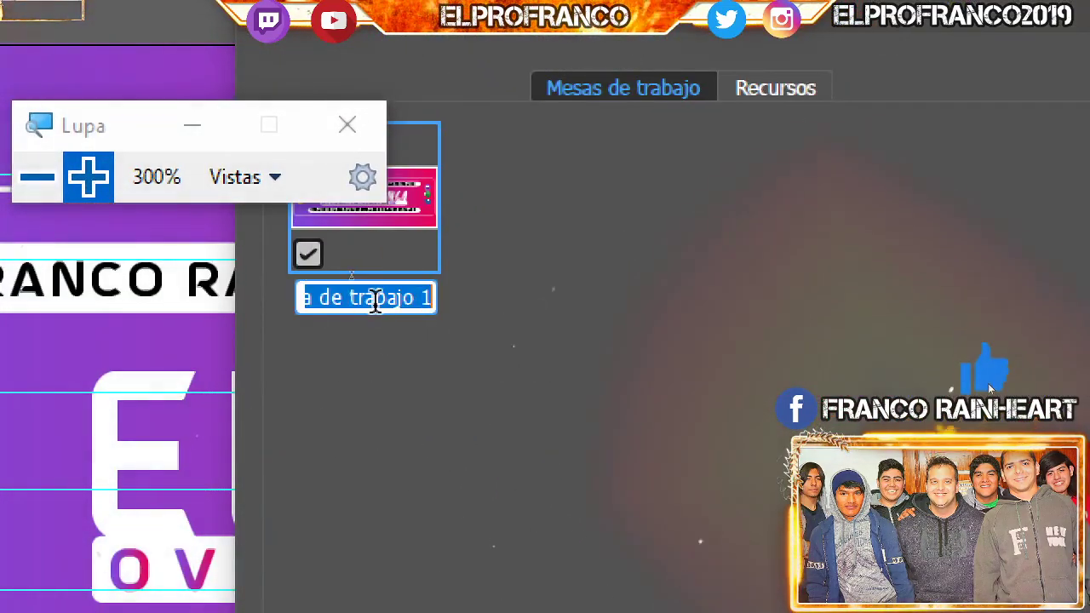
text(2)
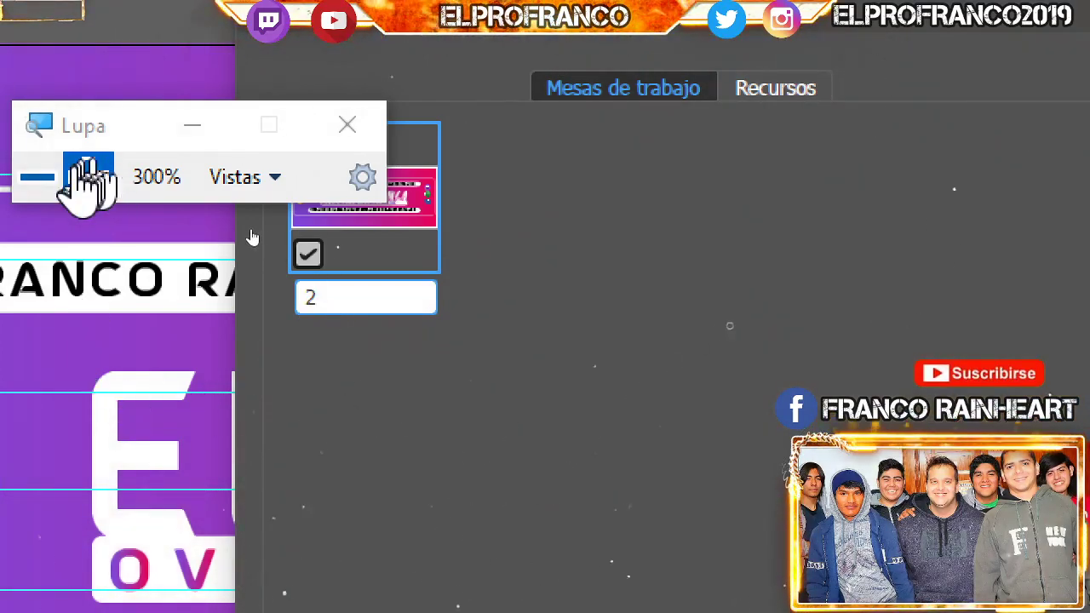
click(38, 177)
click(41, 176)
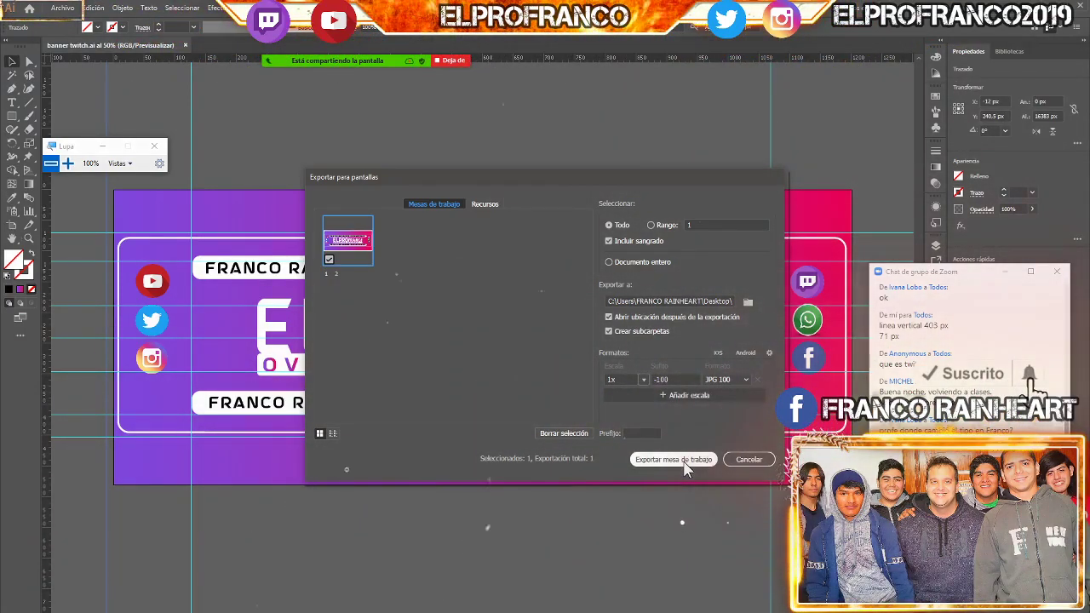
Export the artboard as JPG 100 to the Escritorio (Desktop) folder
click(745, 377)
click(745, 376)
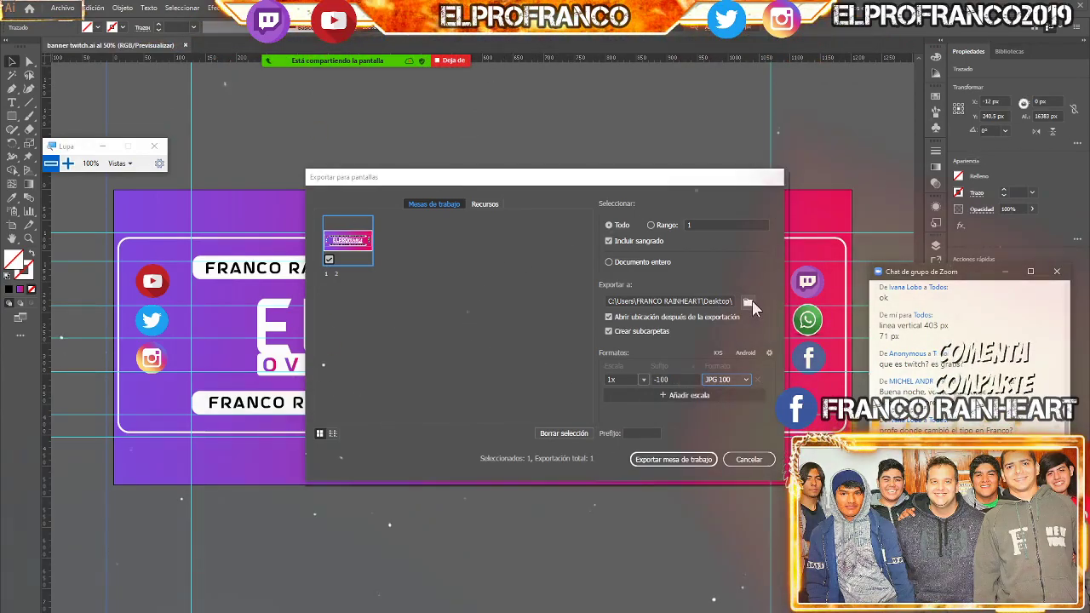
click(752, 300)
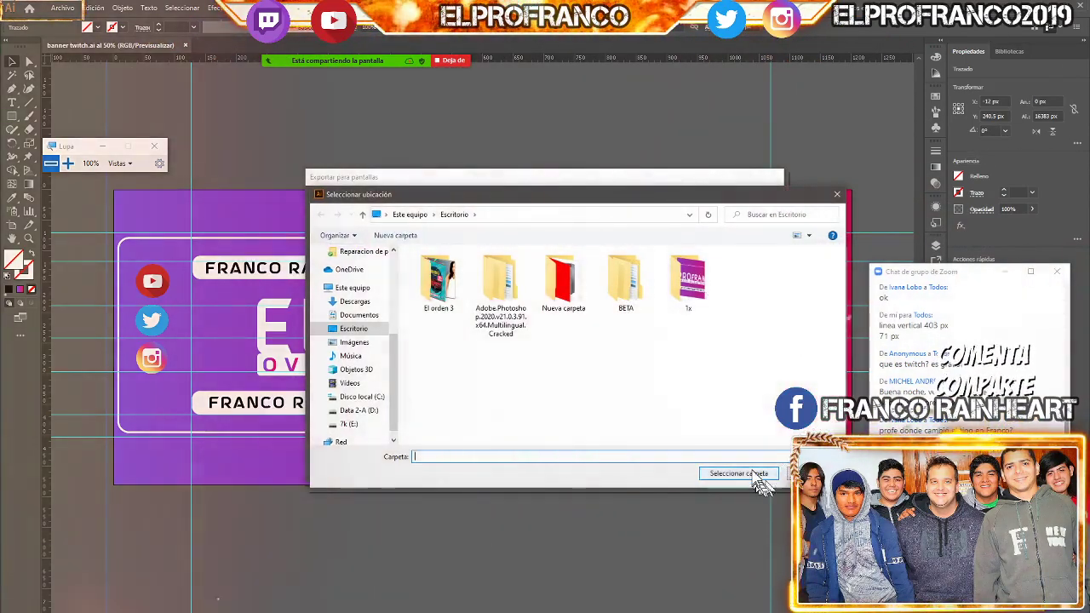
click(747, 473)
click(698, 462)
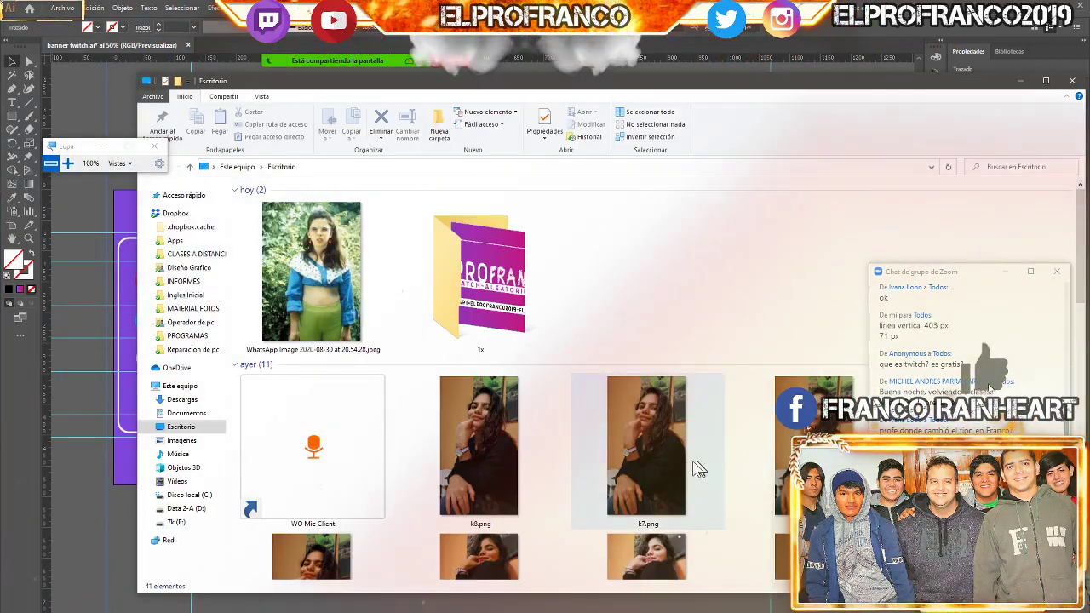
Check the 1x folder for 2-100.jpg, then switch back to the Twitch page
double_click(518, 298)
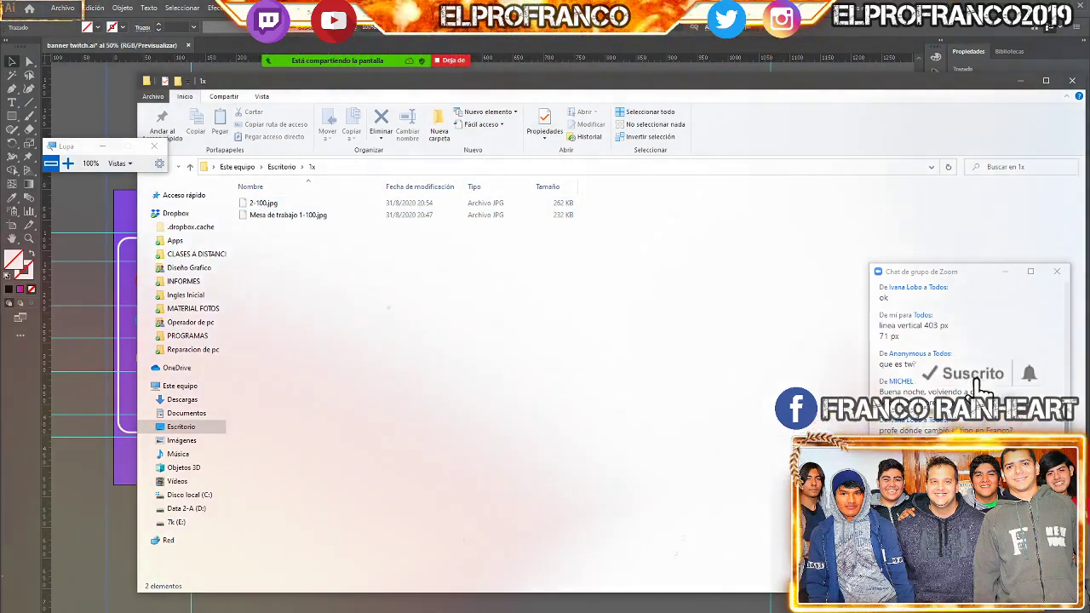
key(alt+Tab)
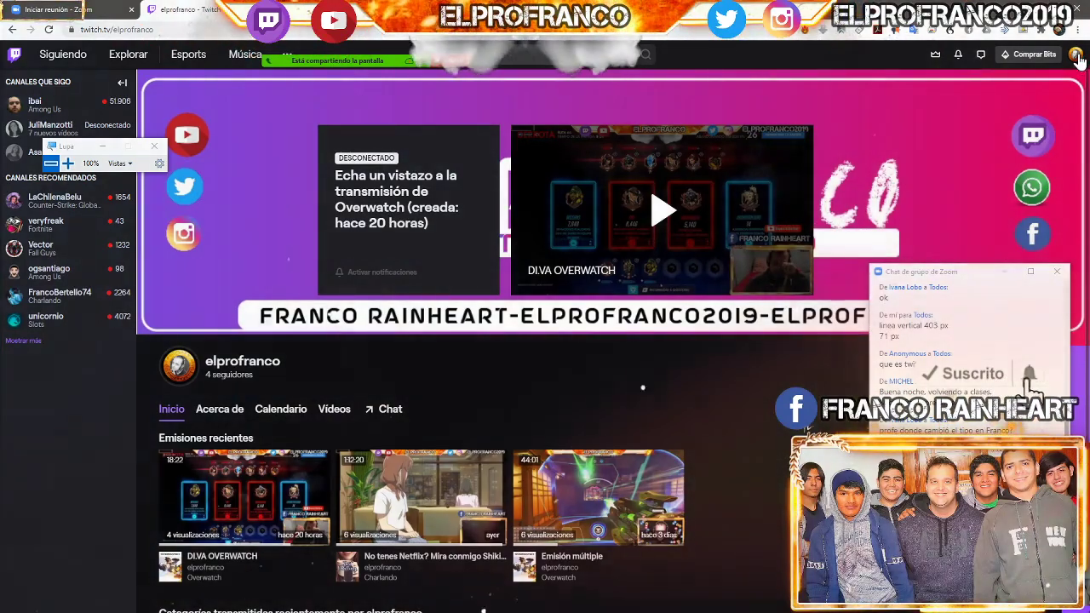
Upload 2-100.jpg as the Twitch profile banner, then view the channel page
click(1076, 54)
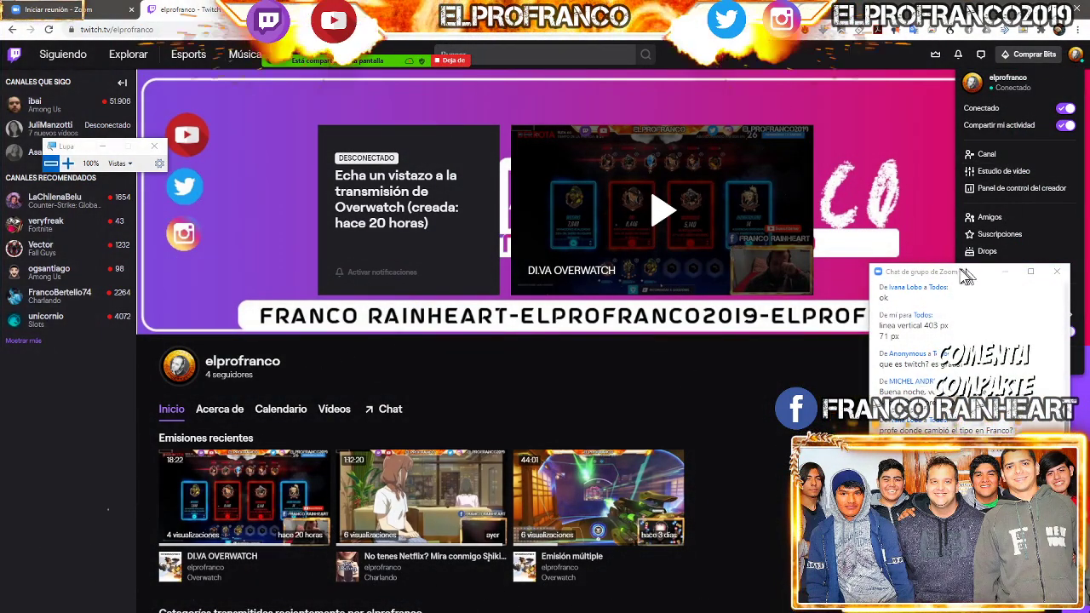
click(1006, 271)
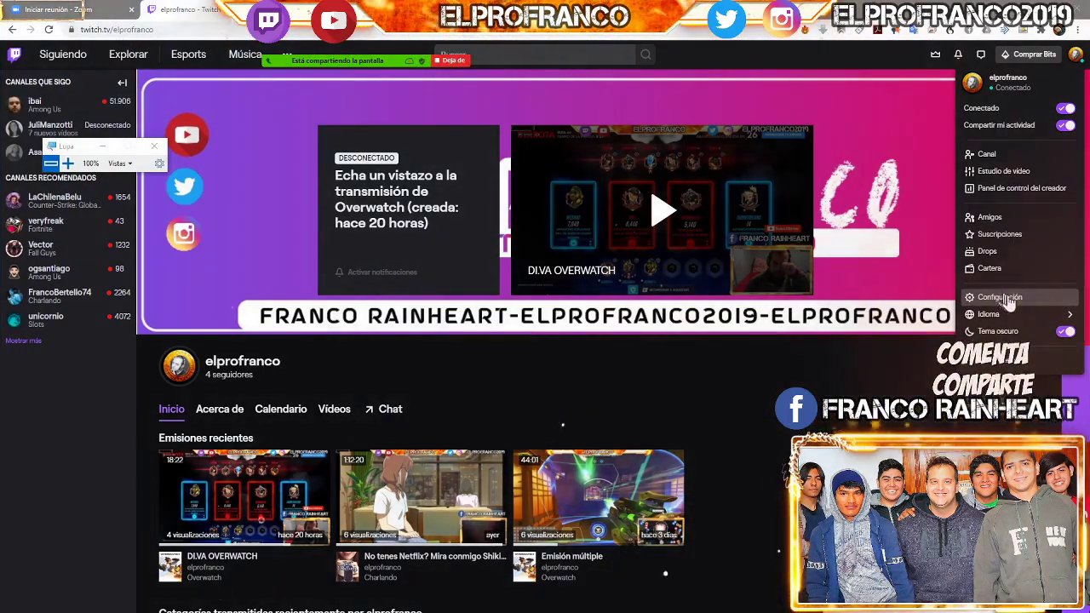
click(1000, 296)
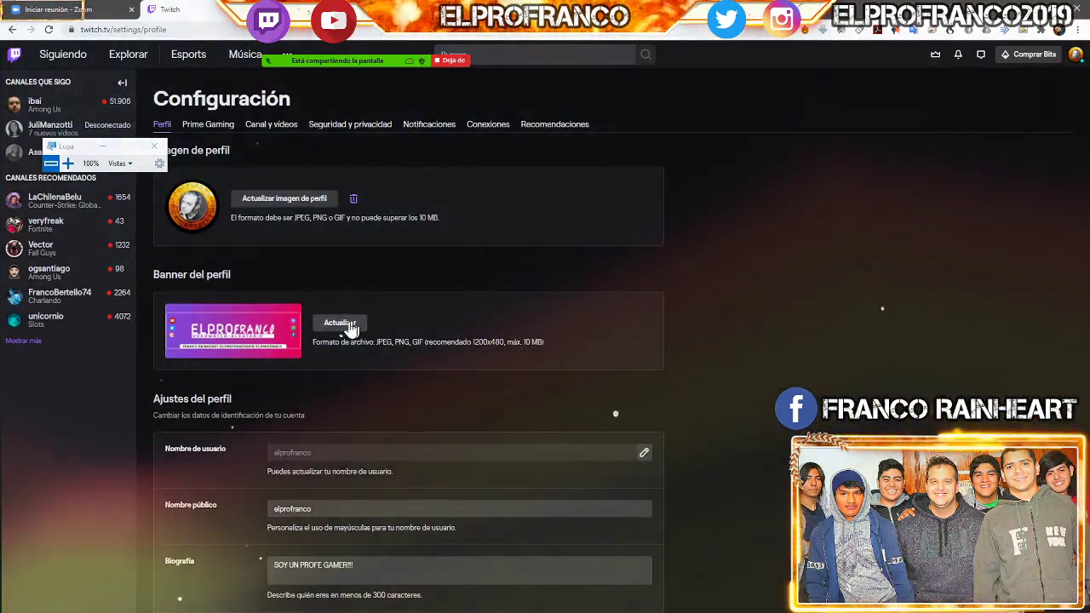
click(340, 322)
click(524, 344)
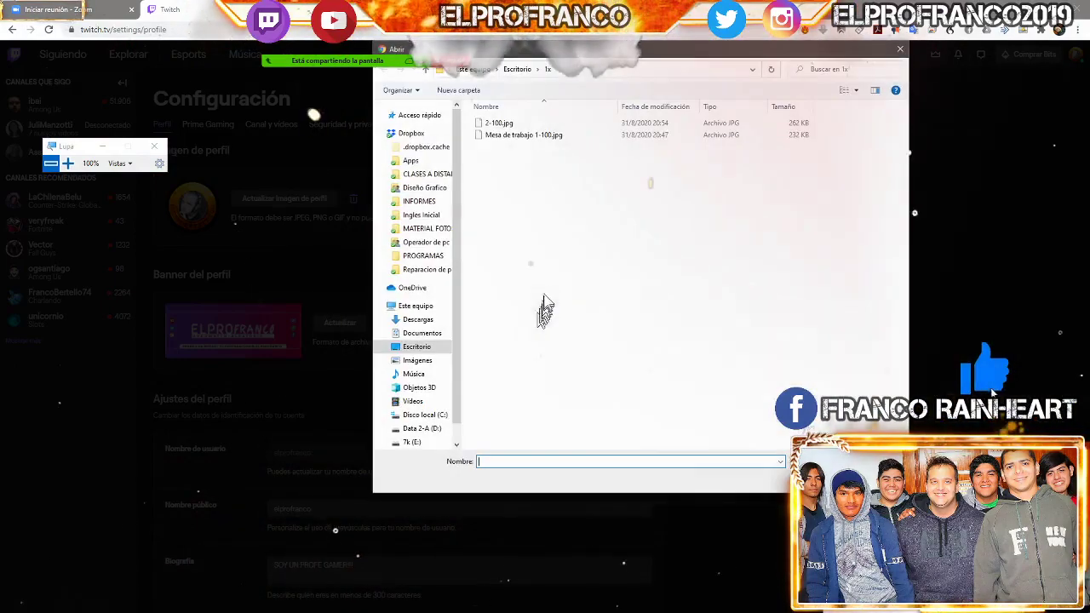
double_click(511, 124)
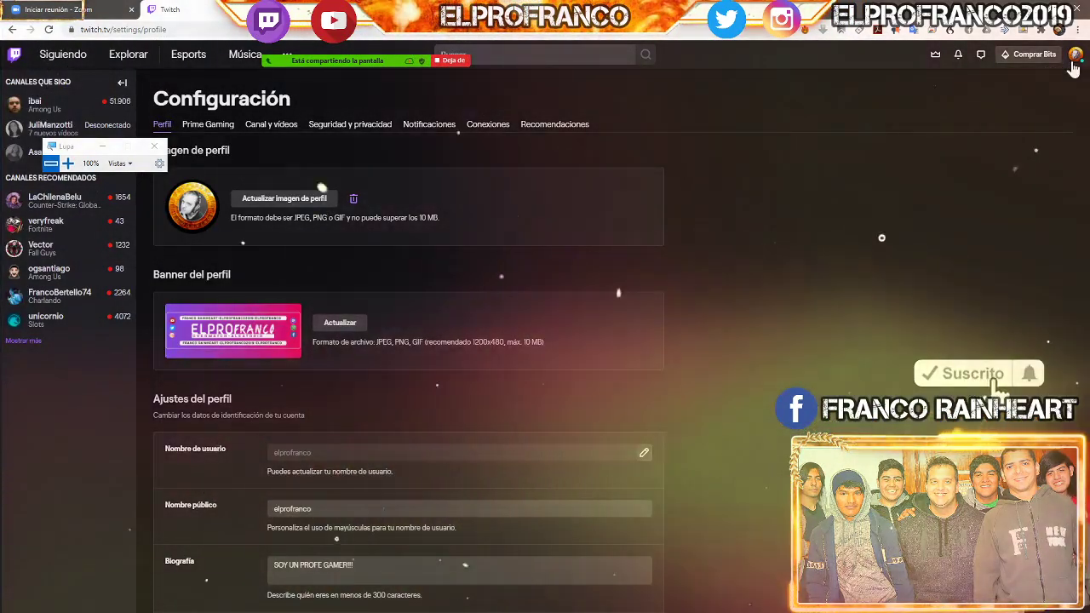
click(1076, 55)
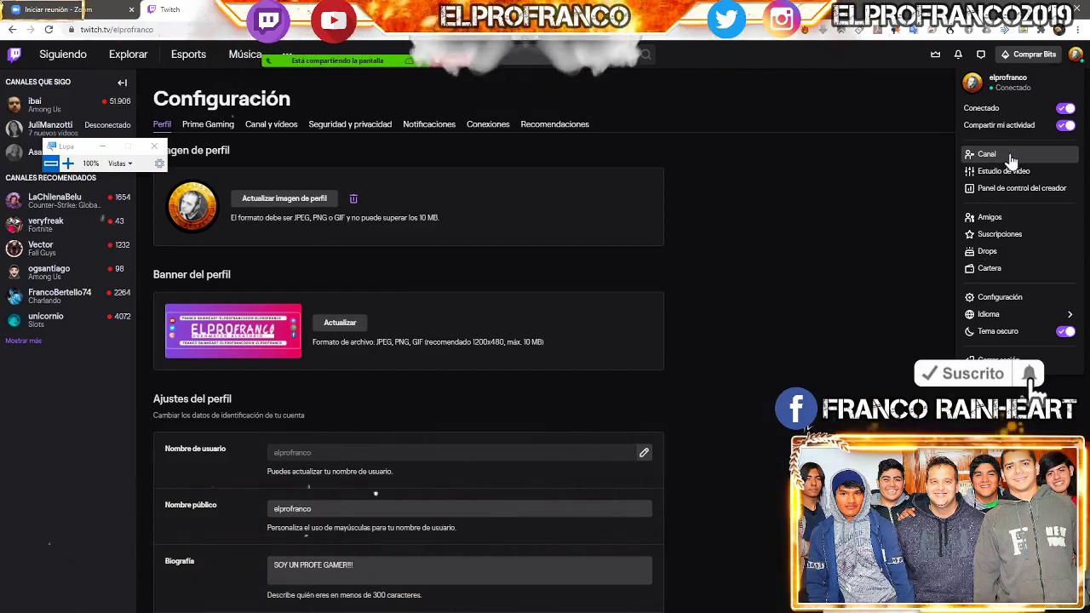
click(1021, 152)
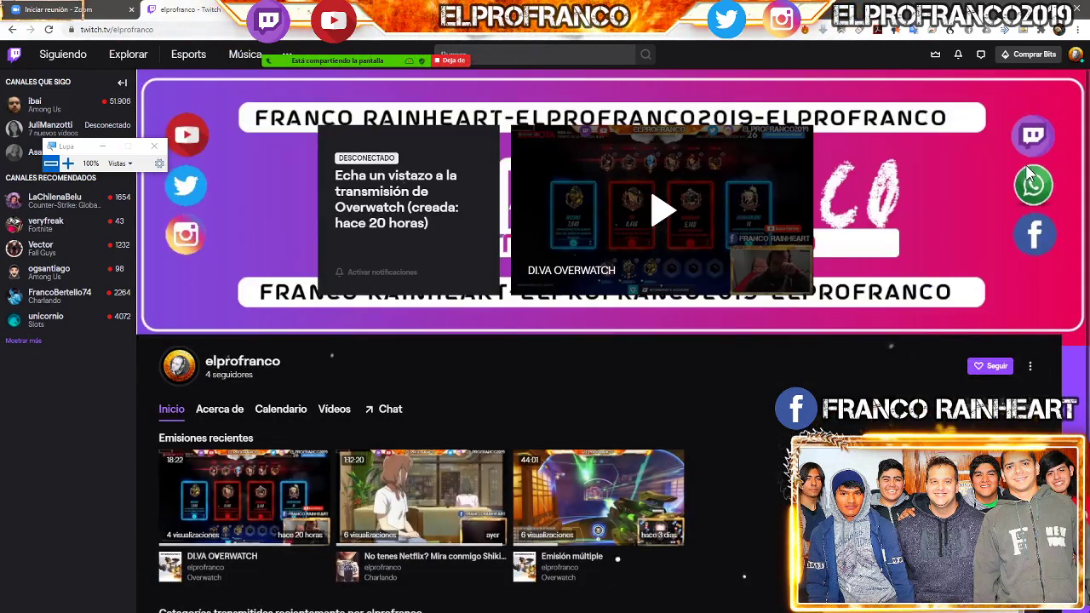
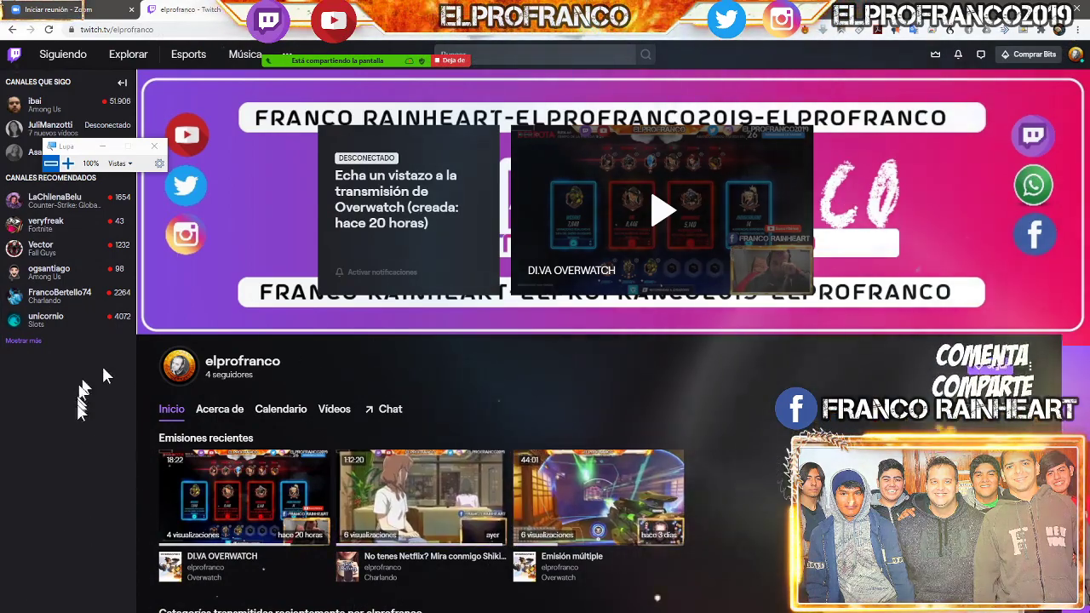
Review the elprofranco Twitch page at normal zoom, then return to the Illustrator banner
key(ctrl+minus)
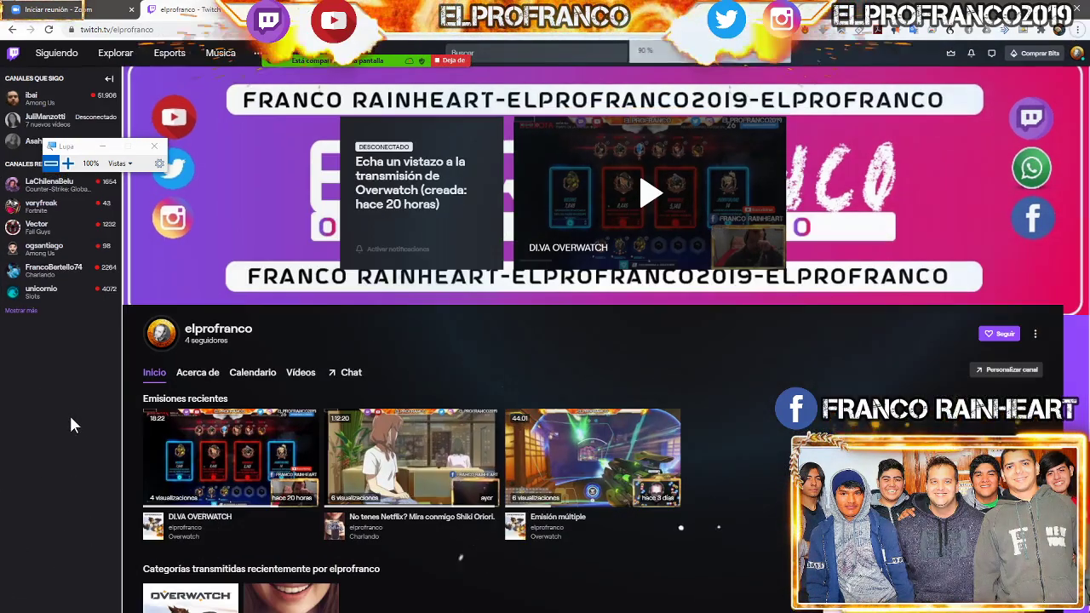
key(ctrl+plus)
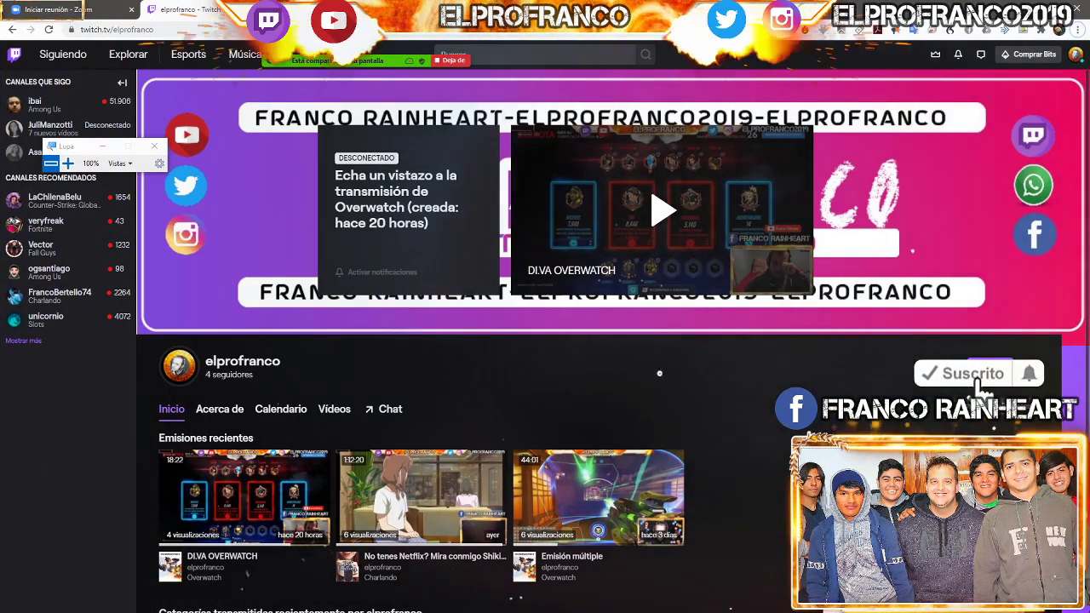
key(alt+Tab)
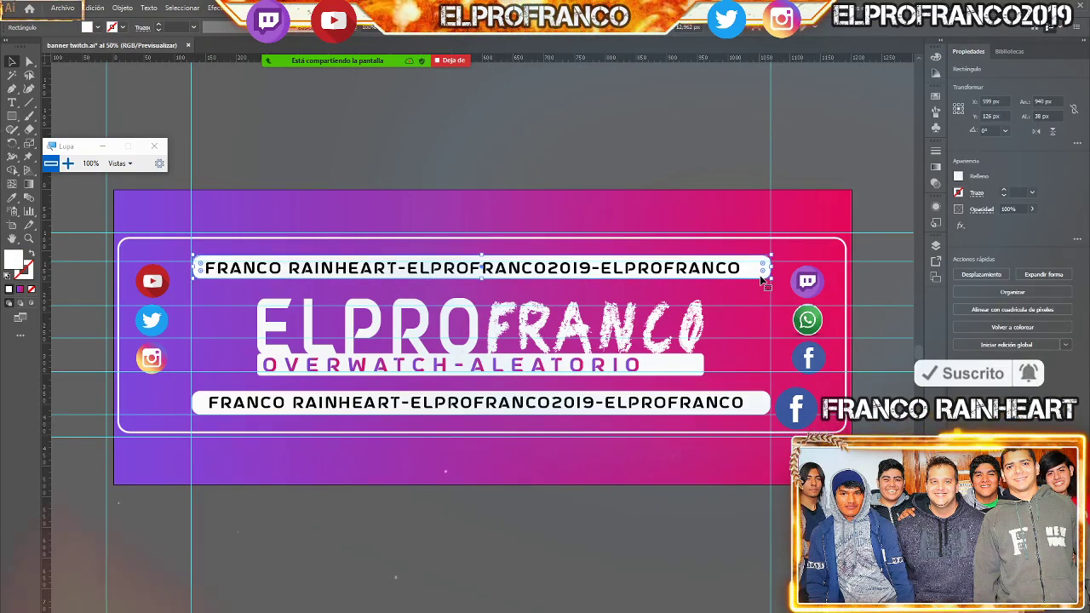
Raise the white name bar and the top text line slightly, then return to Twitch
key(shift+Up)
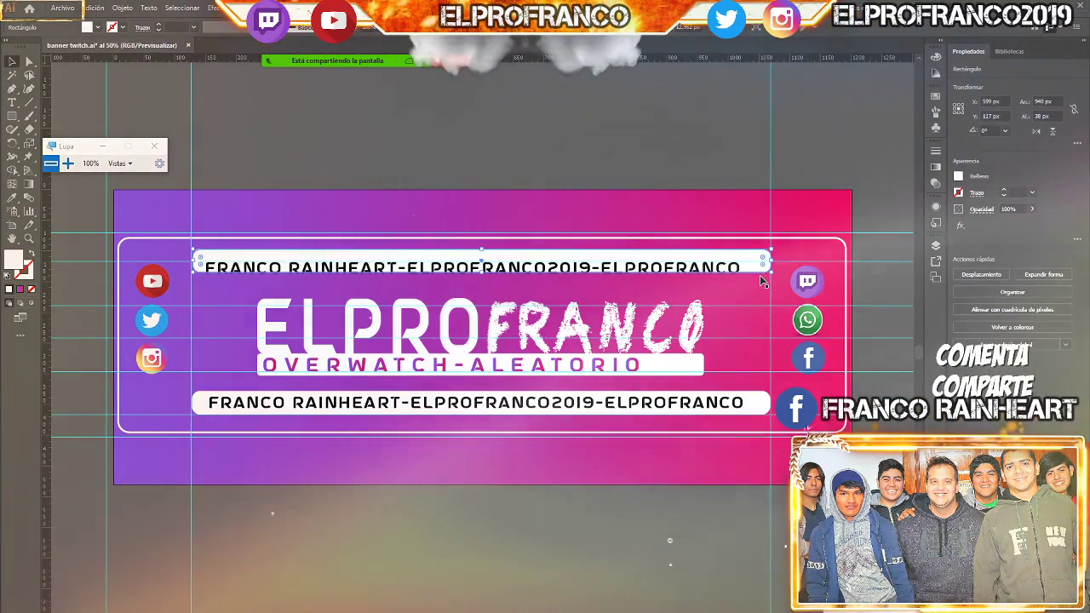
click(584, 268)
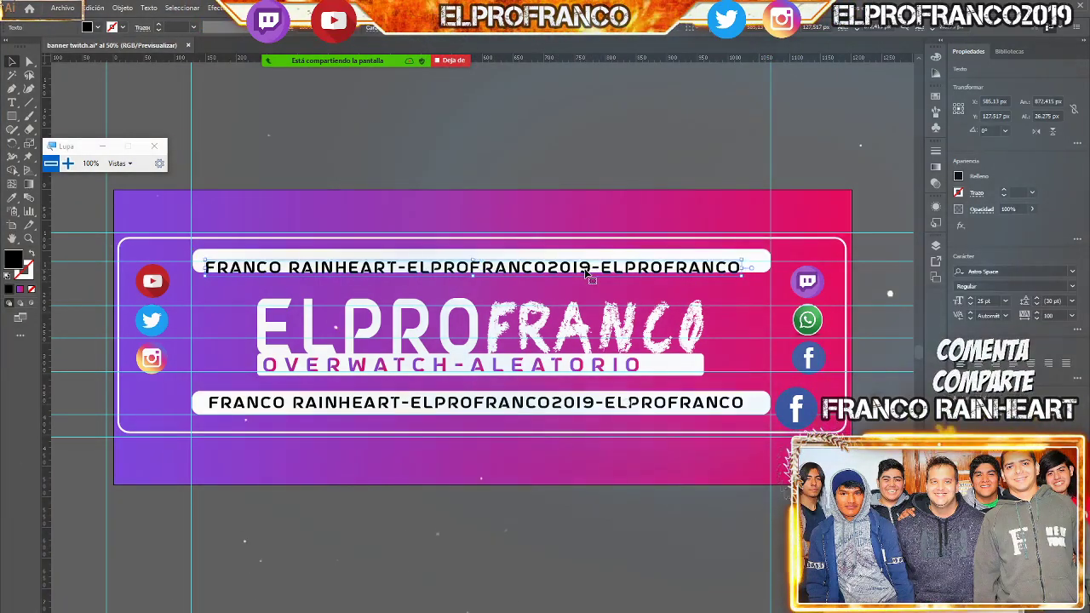
key(Up)
key(Up)
key(Up)
key(Up)
key(Up)
key(Up)
key(Up)
key(Up)
key(Up)
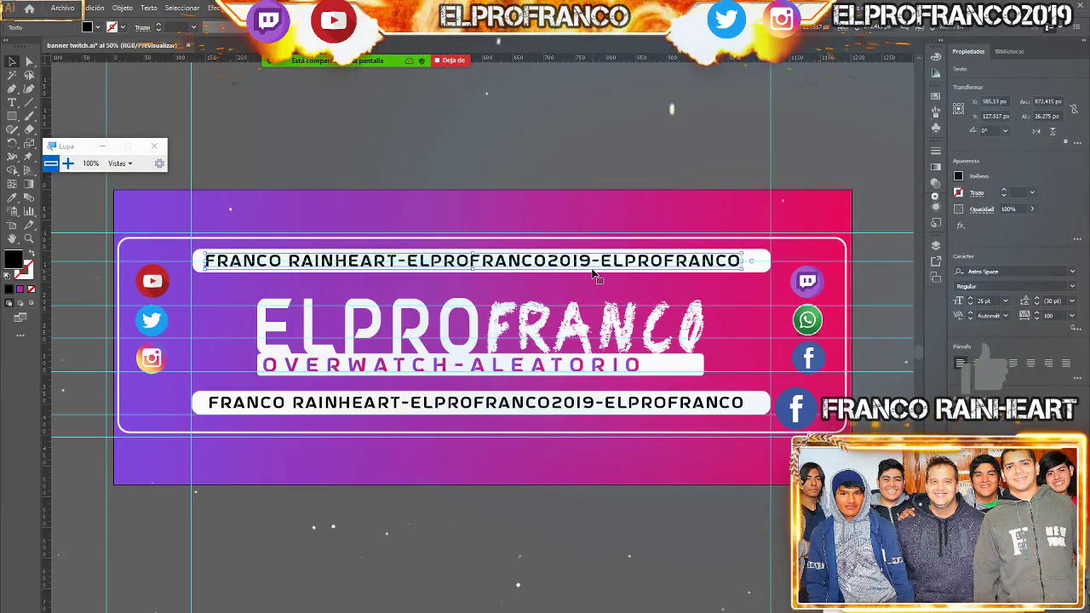
key(Up)
key(Up)
key(Up)
key(alt+Tab)
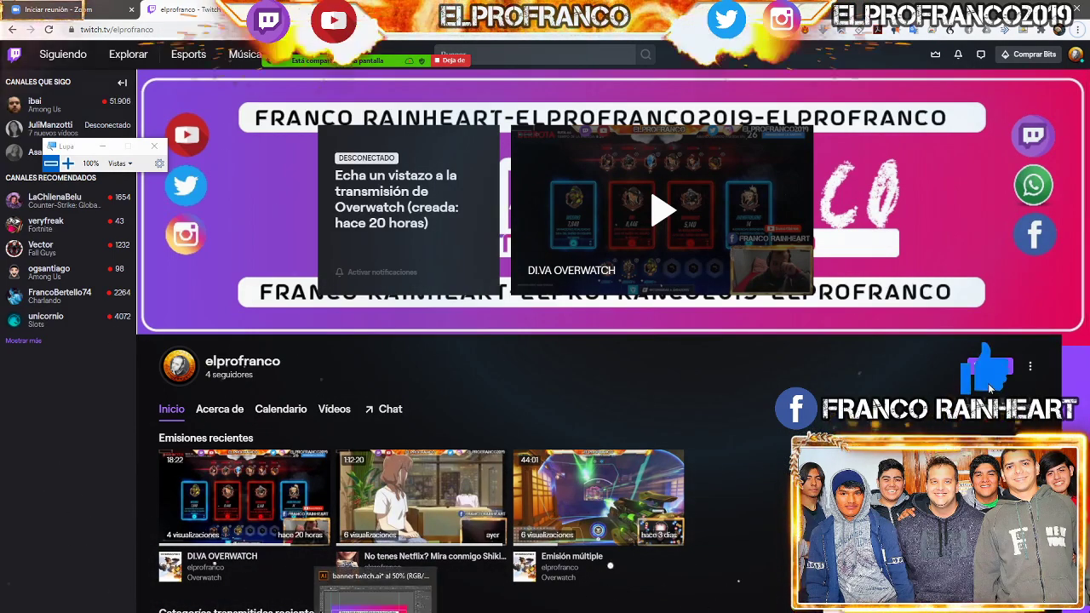
Dismiss the slice warning and save the banner document
click(374, 596)
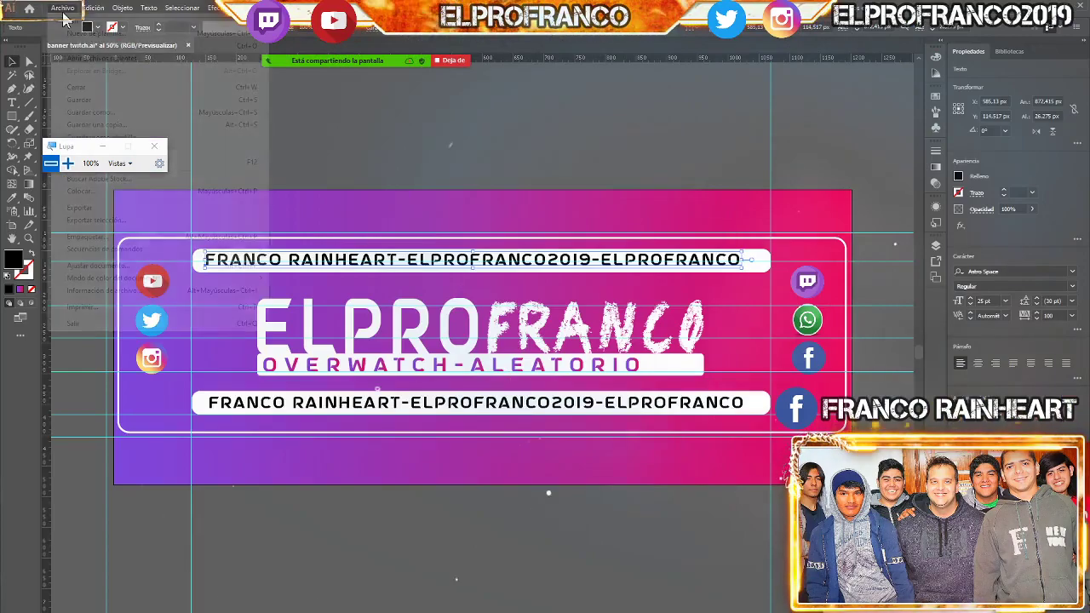
click(62, 7)
click(80, 149)
drag(153, 147, 341, 146)
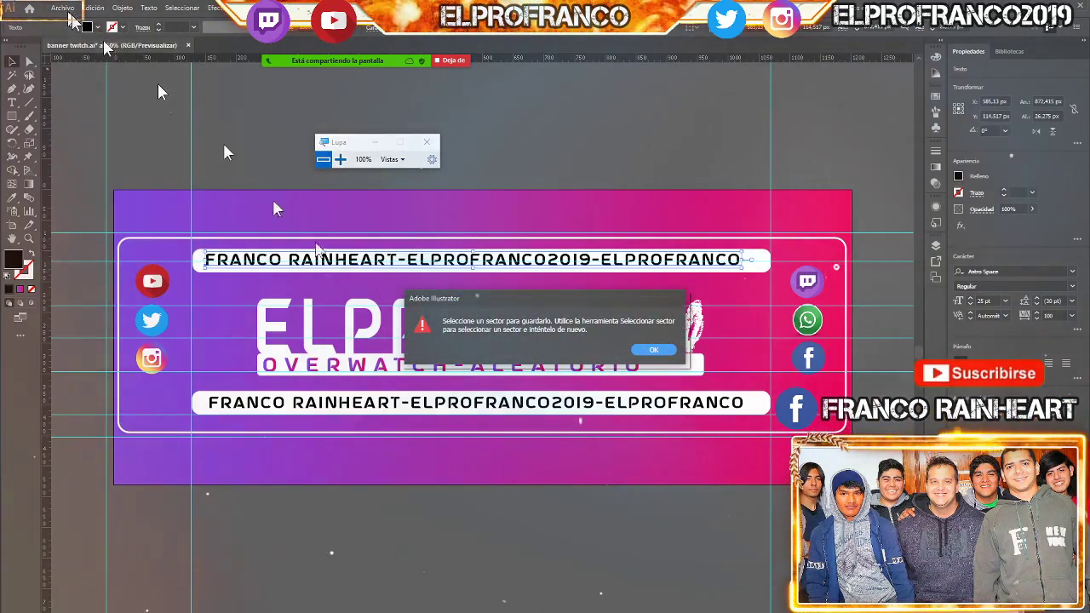
click(652, 350)
click(62, 8)
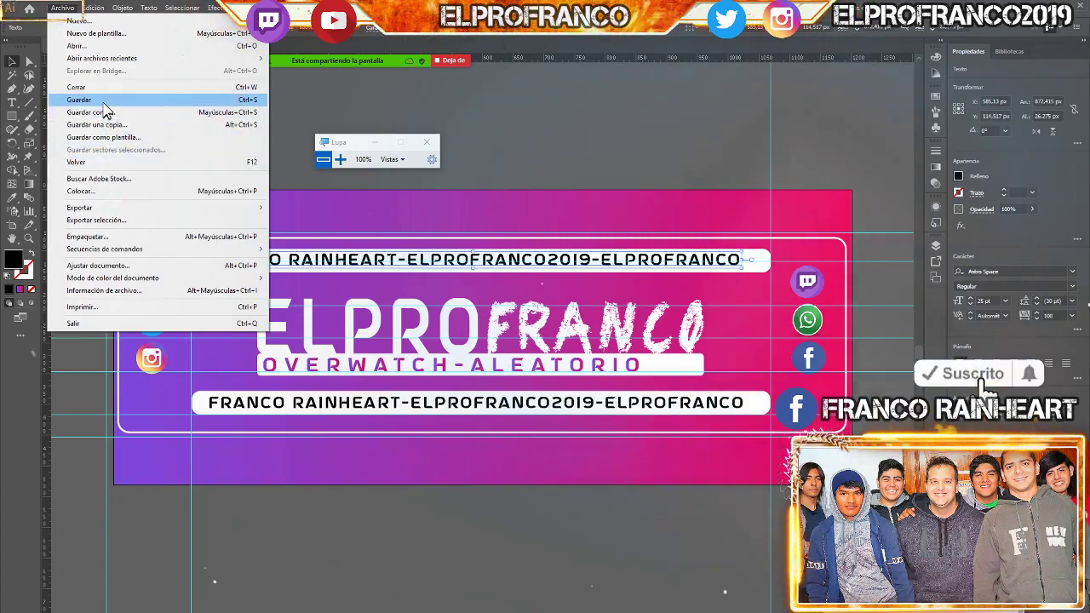
click(78, 99)
Export the artboard for screens as a JPG 100 named 3
click(62, 7)
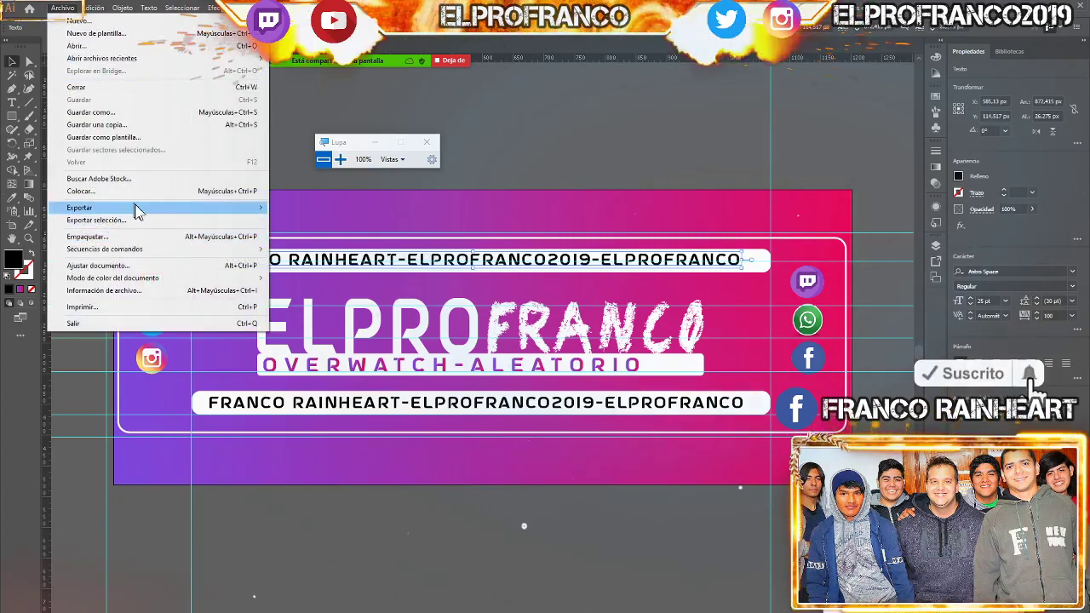
mouse_move(137, 208)
click(347, 207)
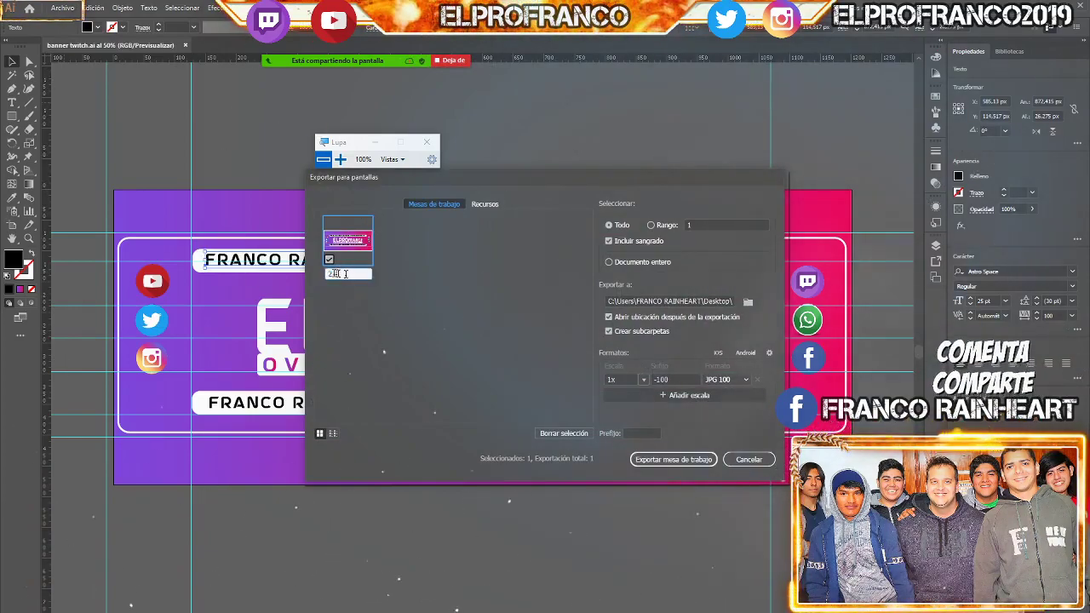
text(3)
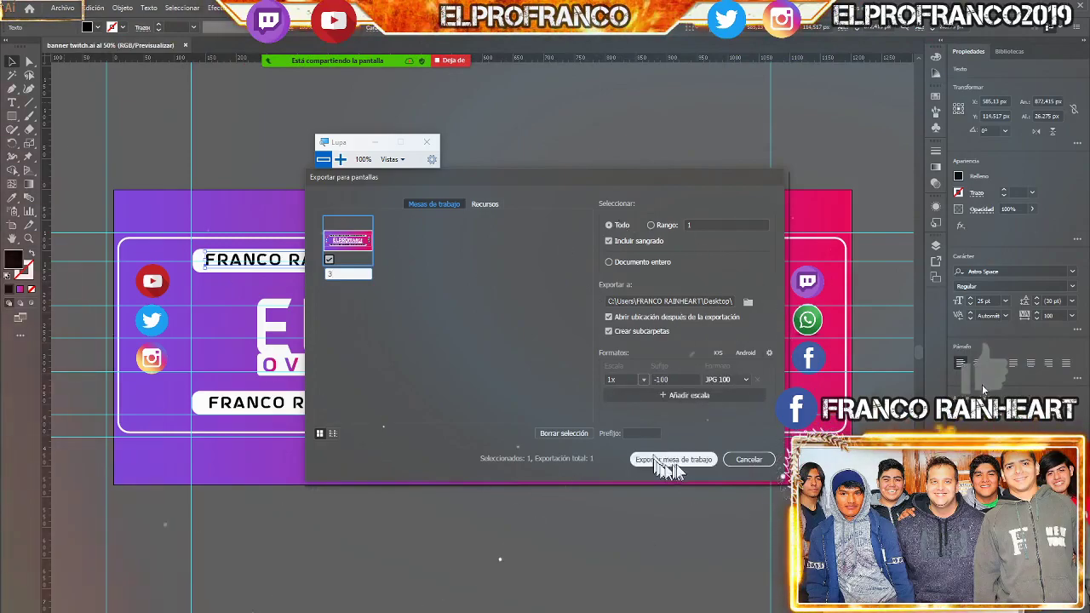
click(674, 459)
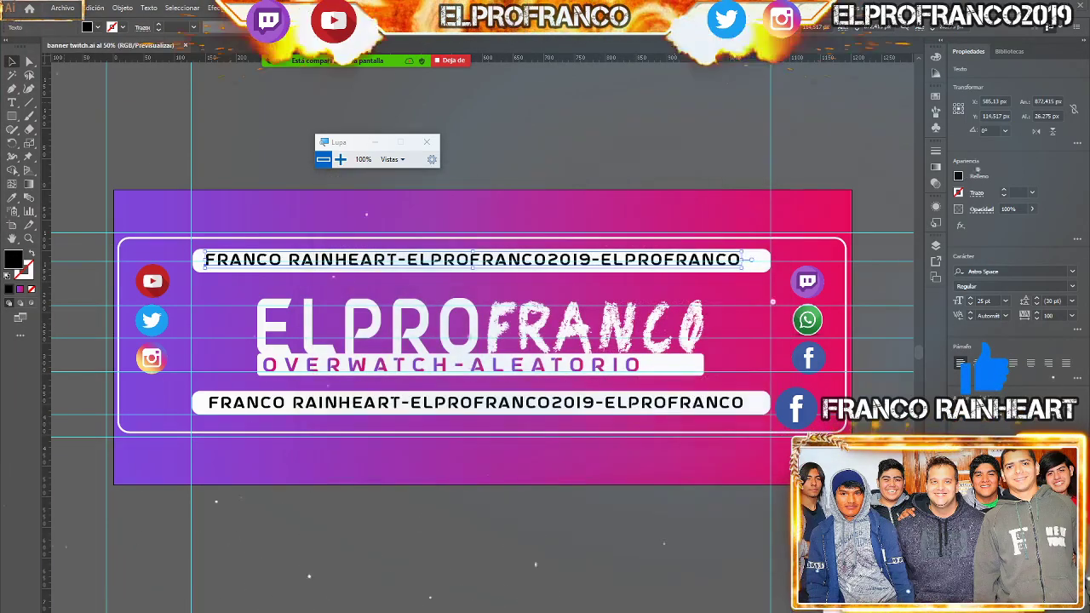
Upload 3-100.jpg as the new Twitch profile banner in the profile settings
key(alt+Tab)
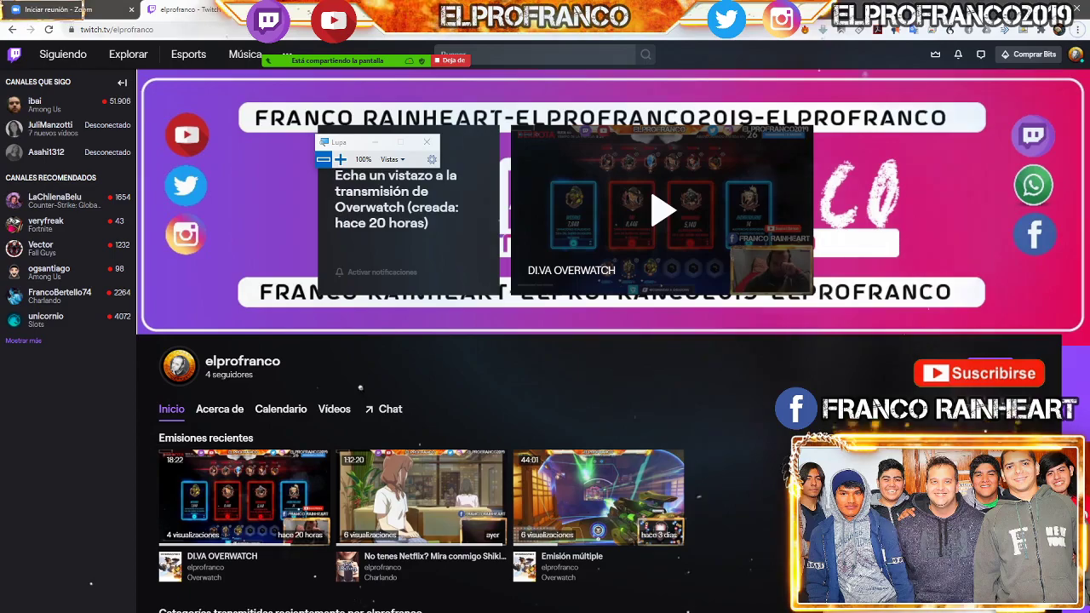
click(1071, 56)
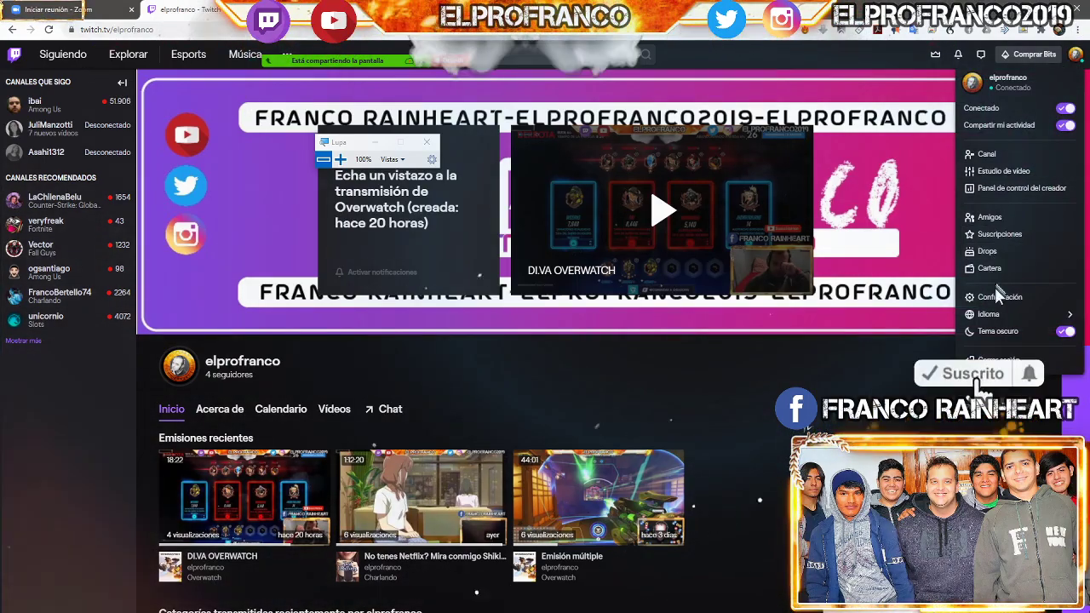
click(992, 296)
click(341, 324)
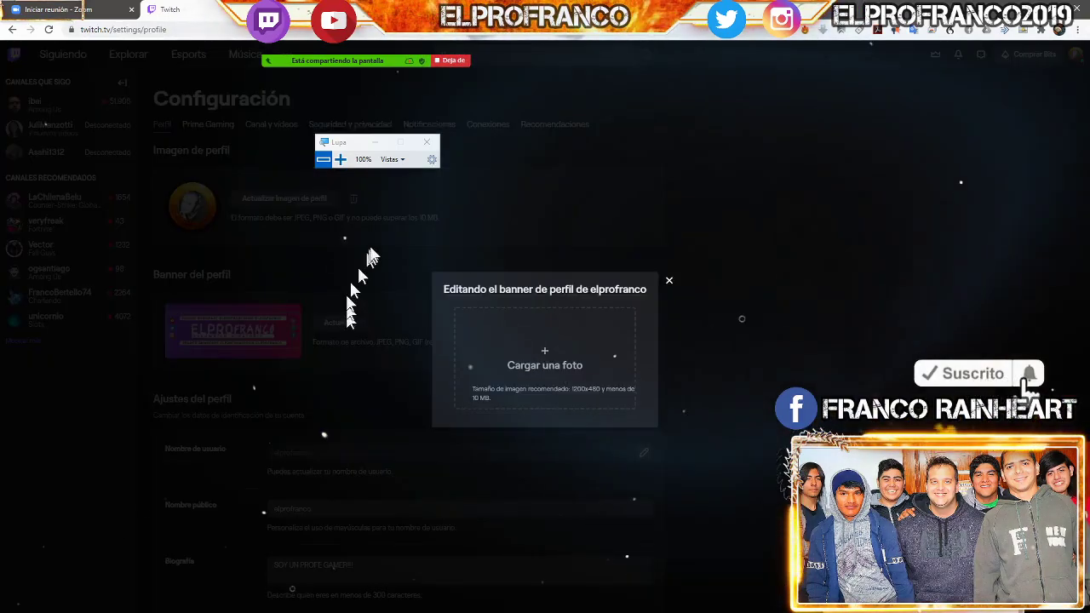
click(563, 336)
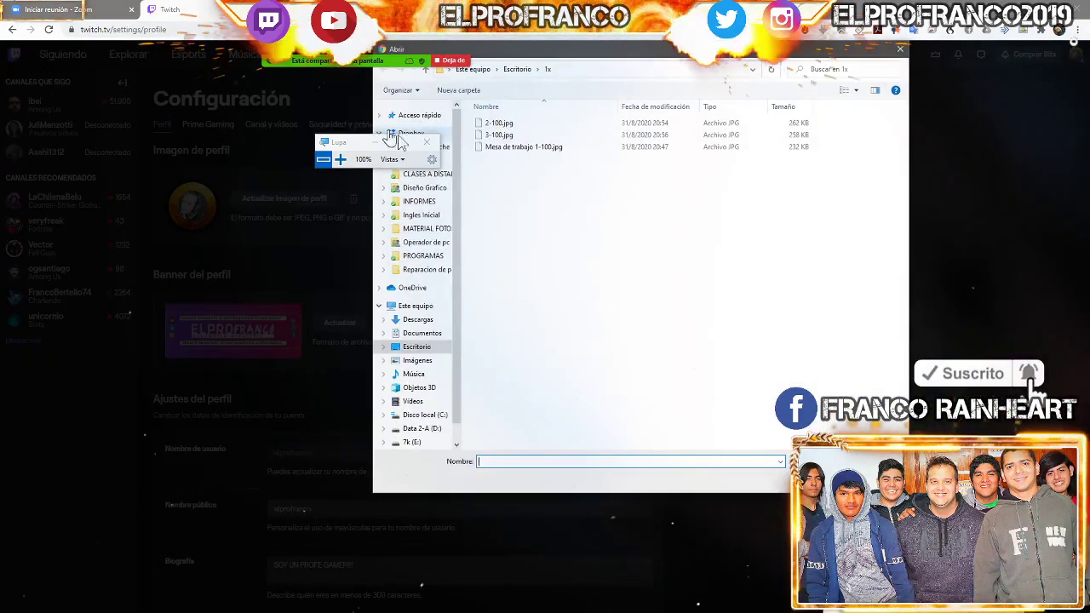
click(503, 136)
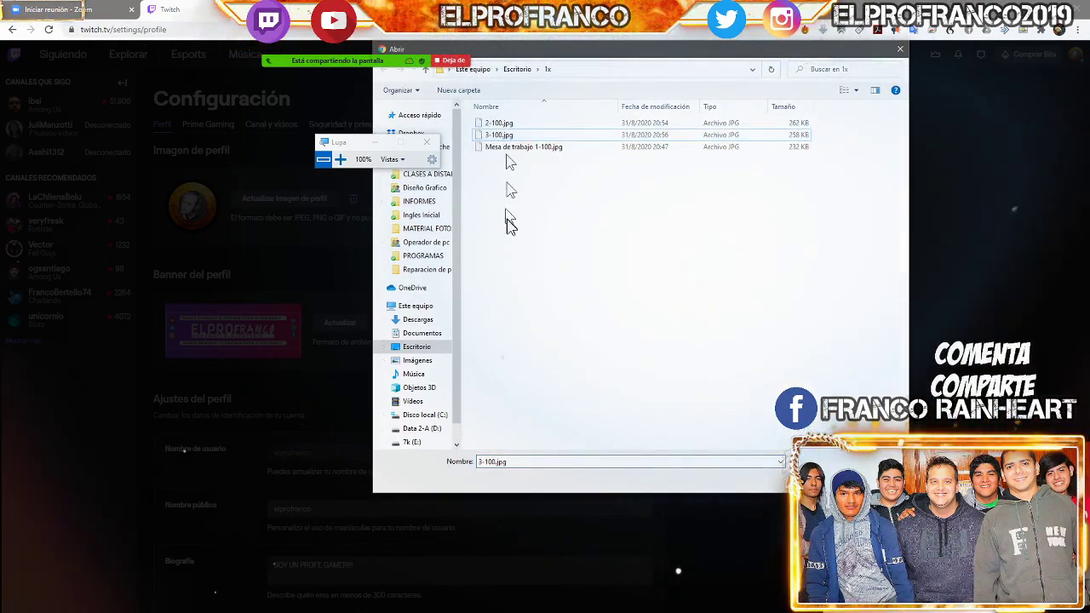
double_click(509, 138)
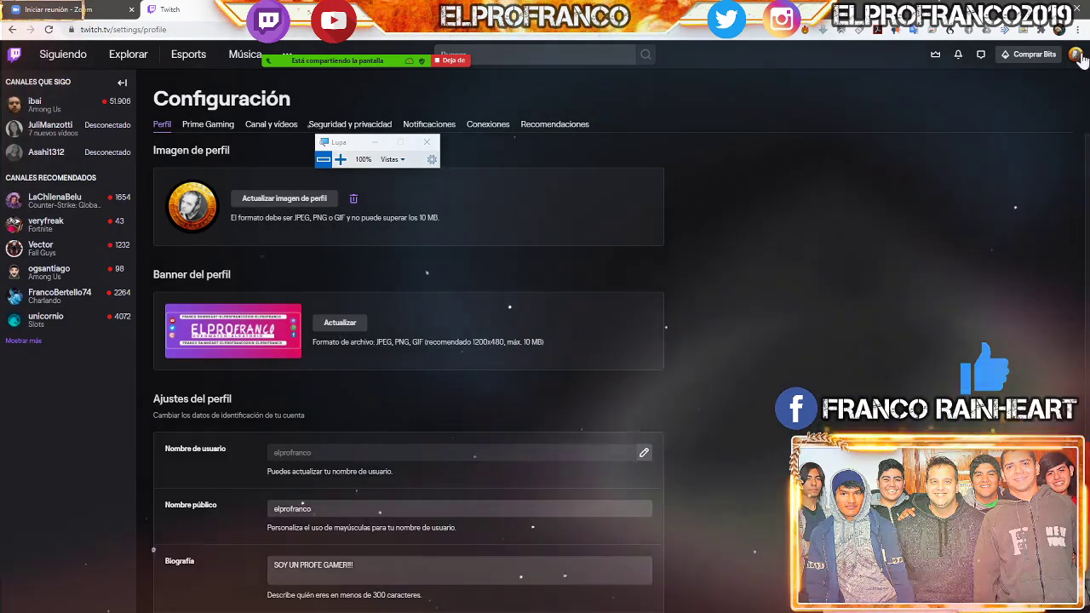
click(1077, 56)
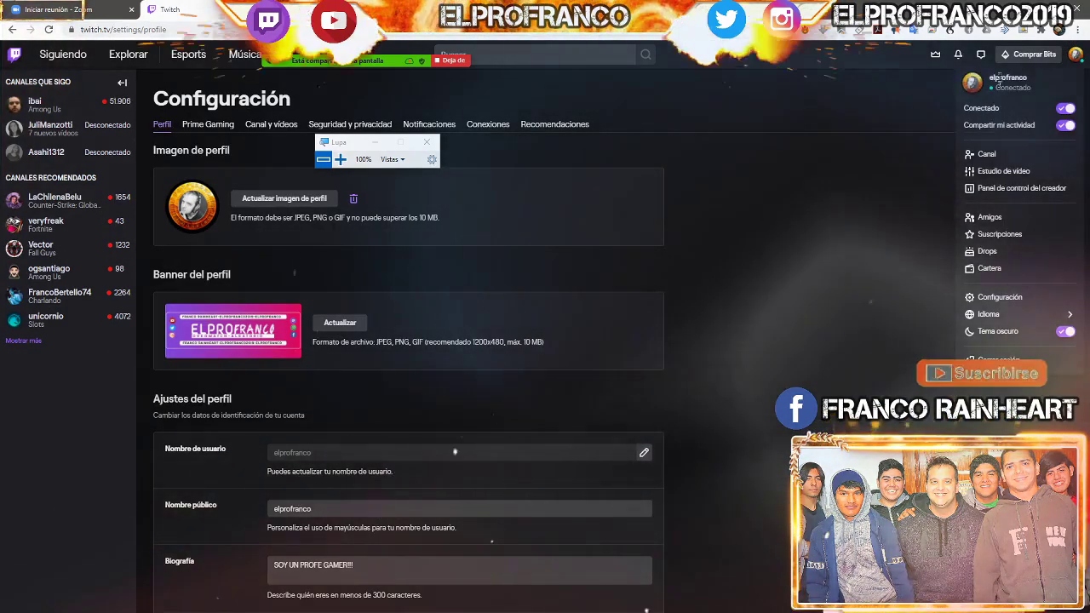
View the elprofranco channel page with the new banner, then return to Illustrator
click(991, 161)
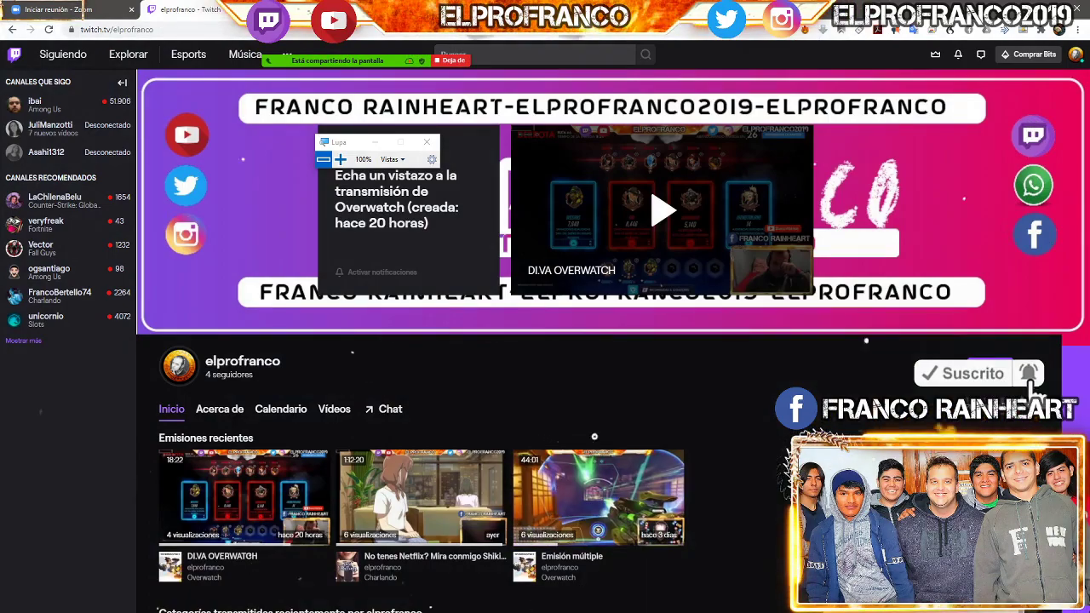
key(alt+Tab)
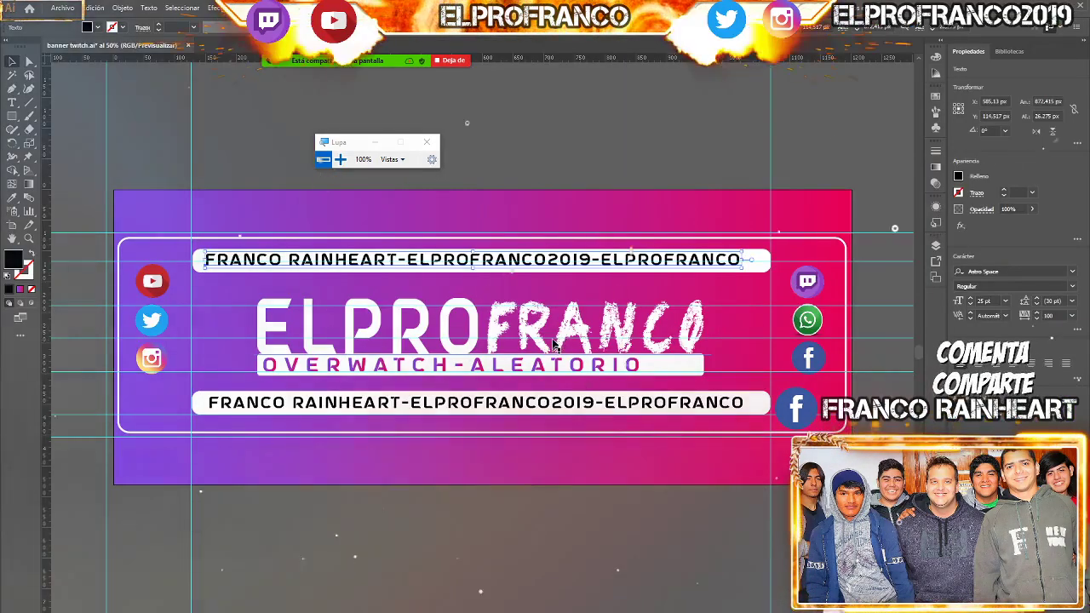
Select the ELPROFRANCO title and OVERWATCH-ALEATORIO line together from the layers list
click(579, 340)
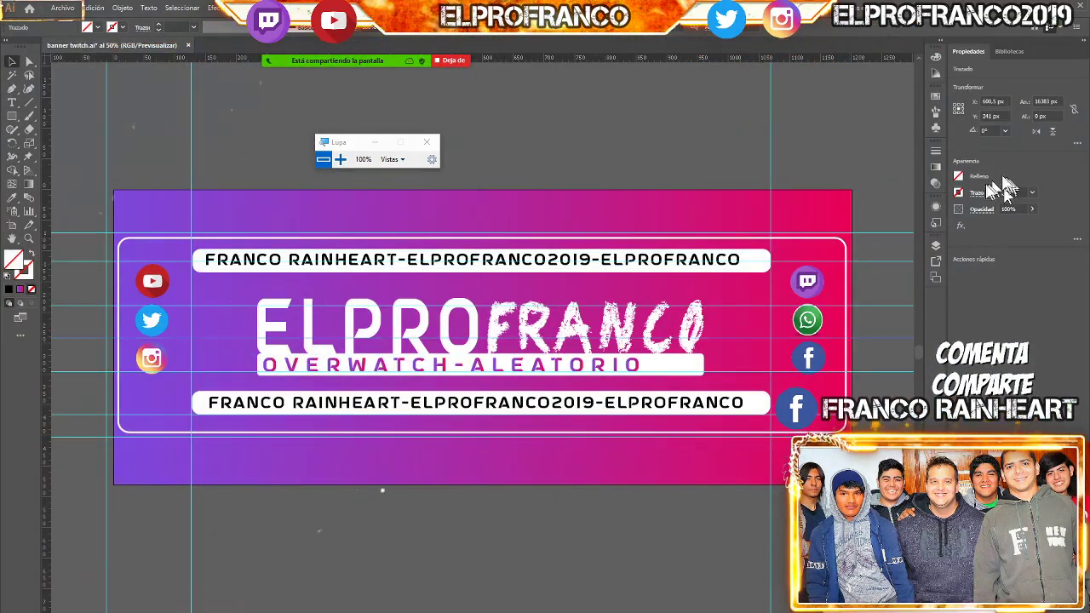
click(935, 244)
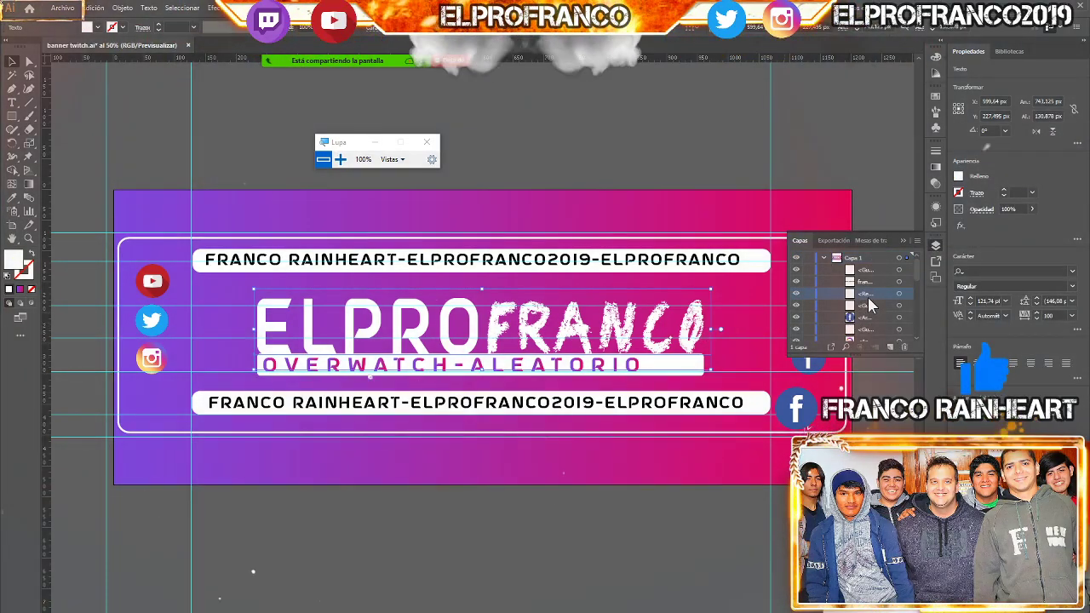
click(868, 297)
scroll(872, 307, down, 2)
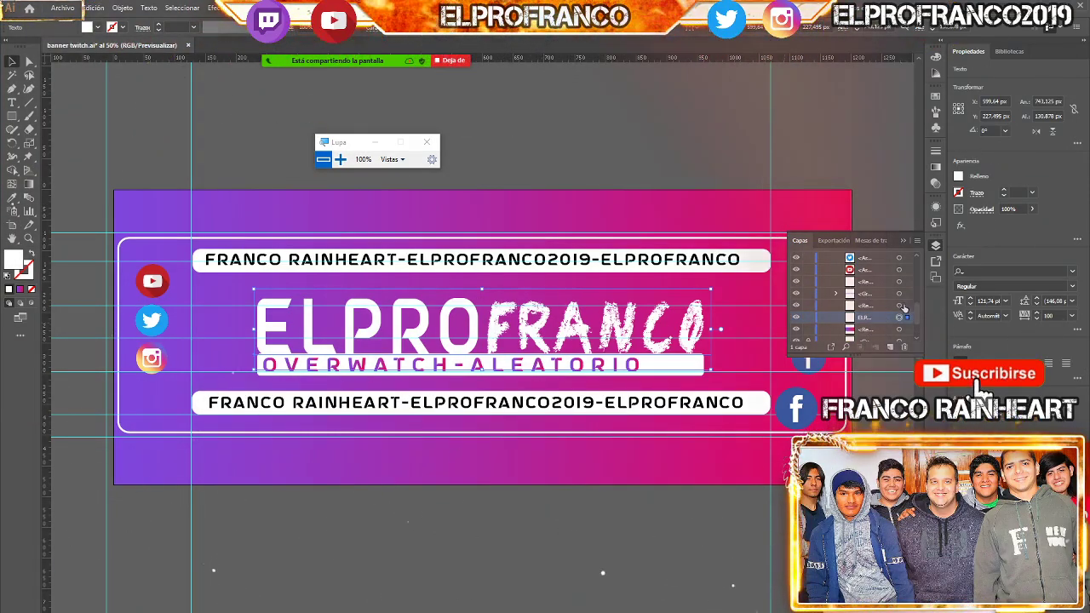
shift+click(901, 306)
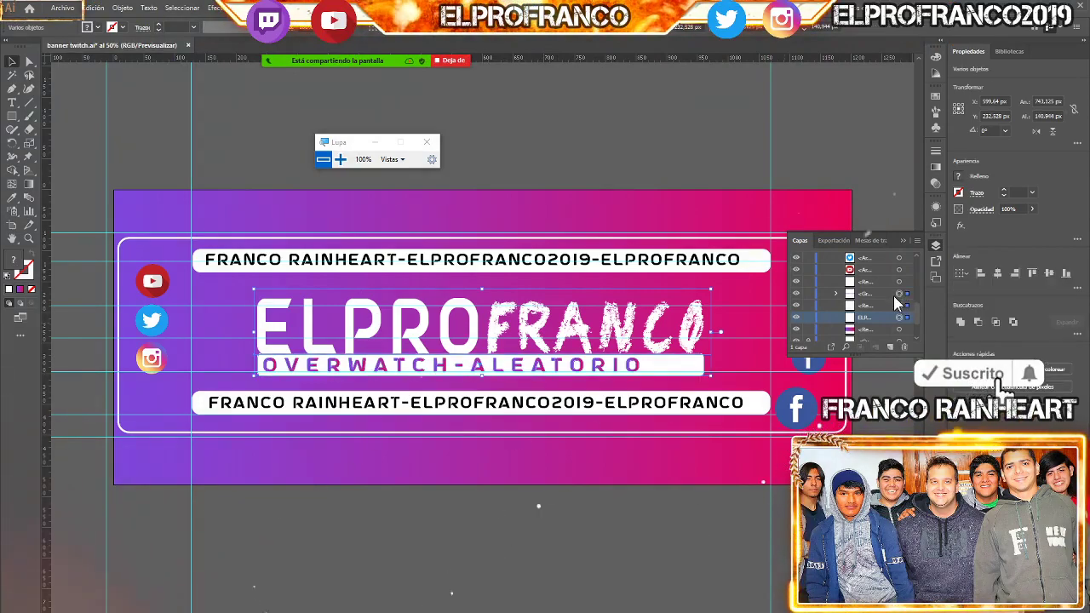
Nudge the title group up to Y 219.528 px, checking the Move dialog without applying it
key(Right)
key(Up)
key(Up)
key(Up)
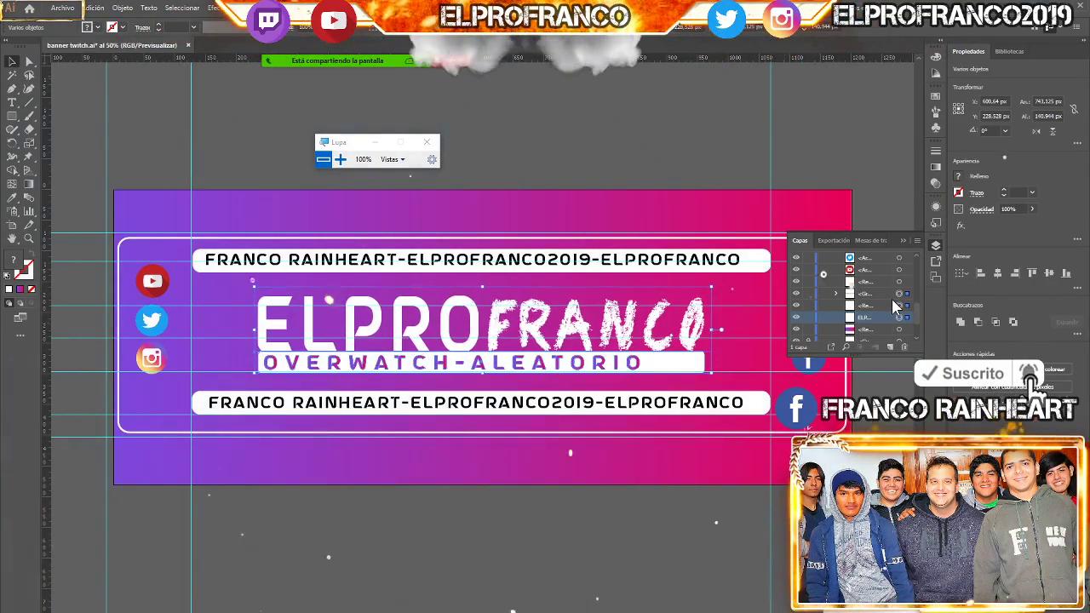
key(Up)
key(Up)
key(Up)
key(Up)
key(Up)
key(Up)
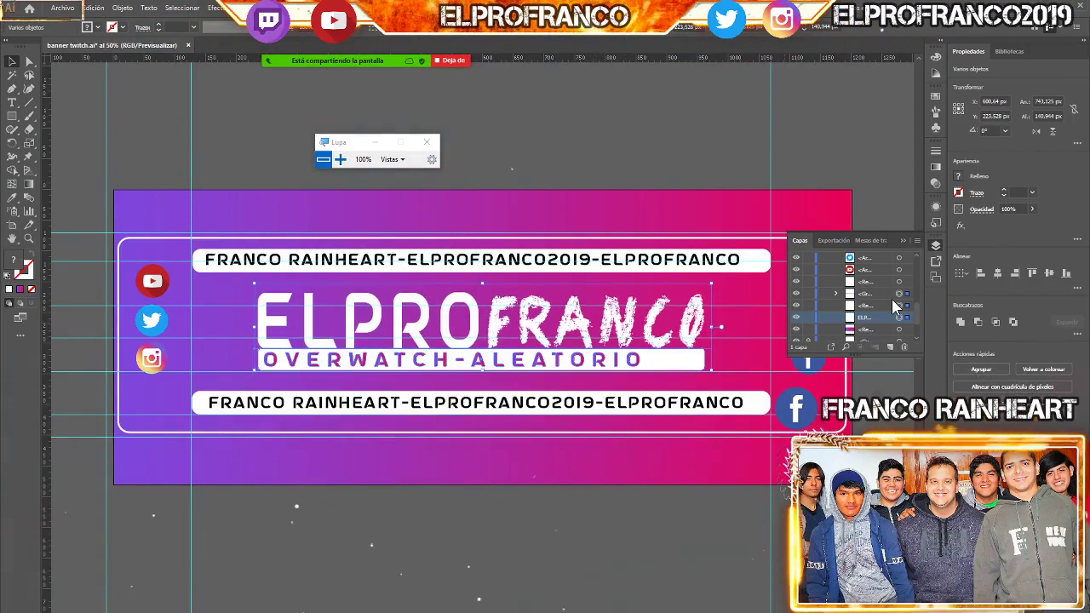
key(Up)
key(Up)
key(Up)
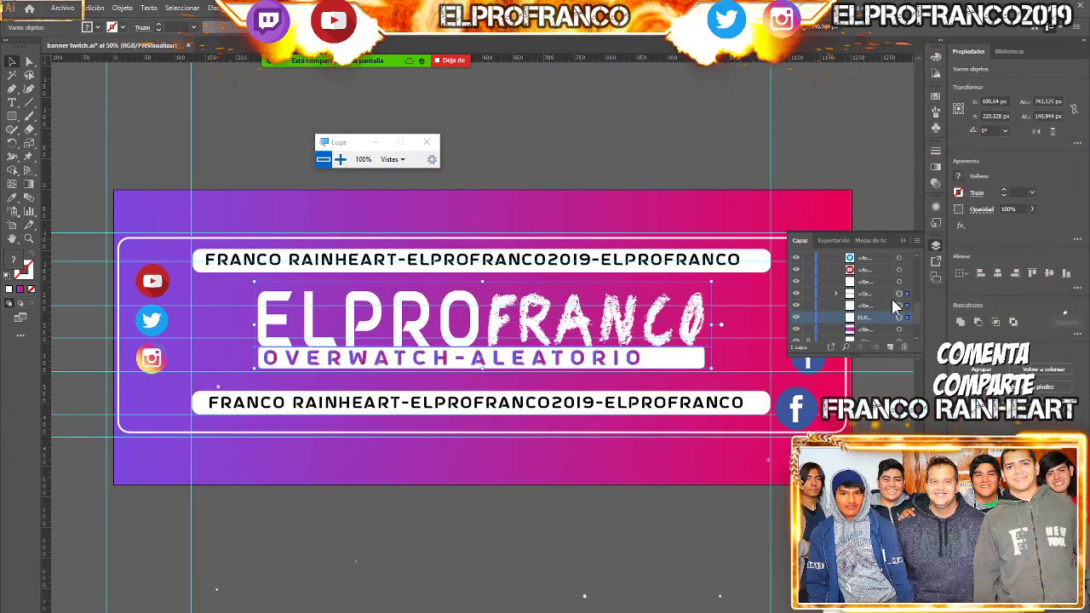
key(Down)
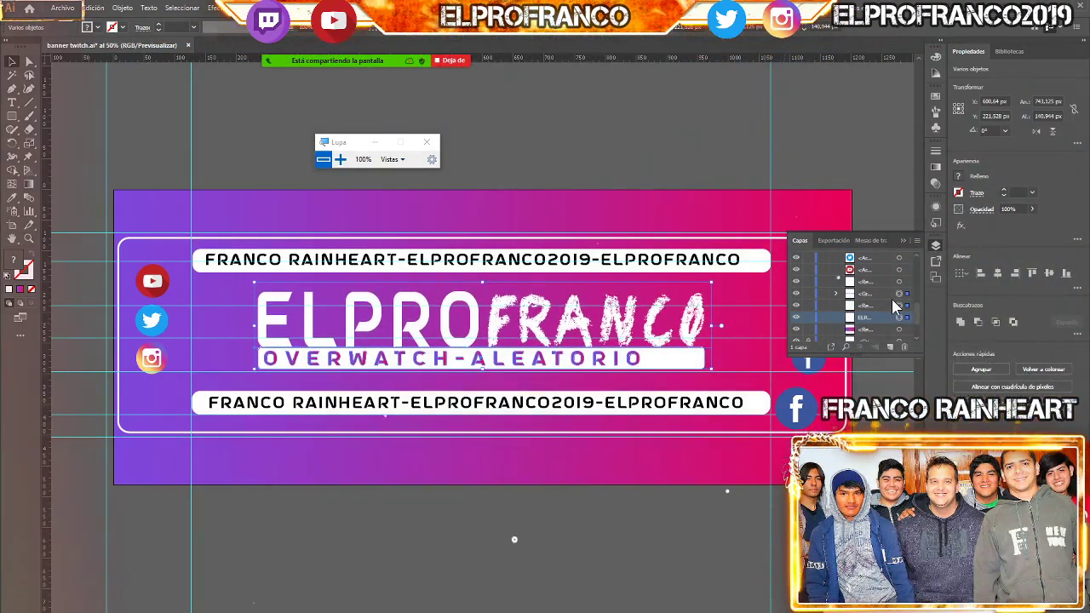
key(Up)
key(Return)
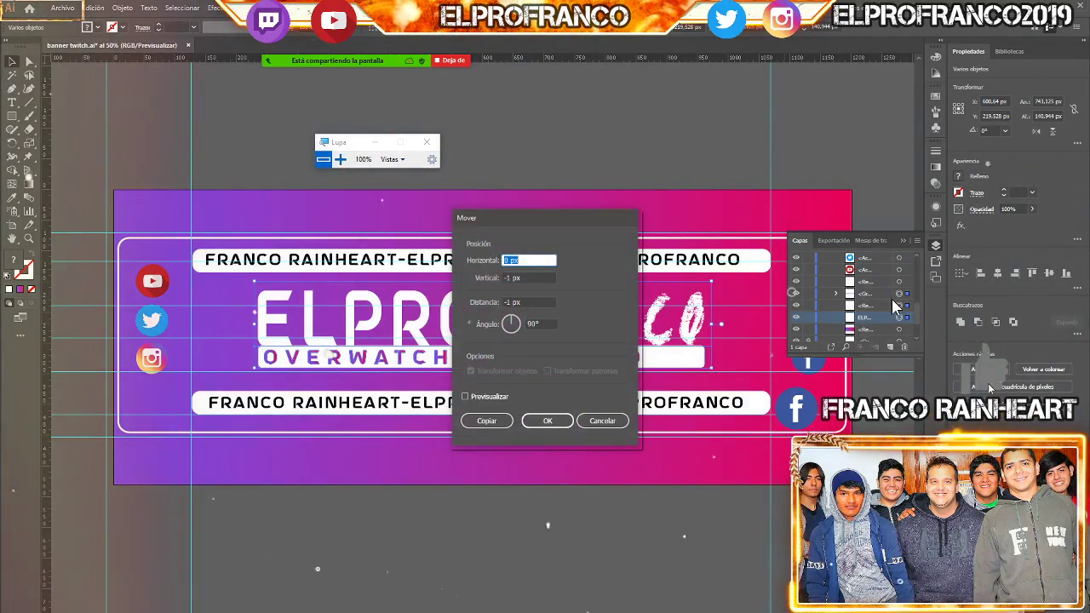
click(601, 421)
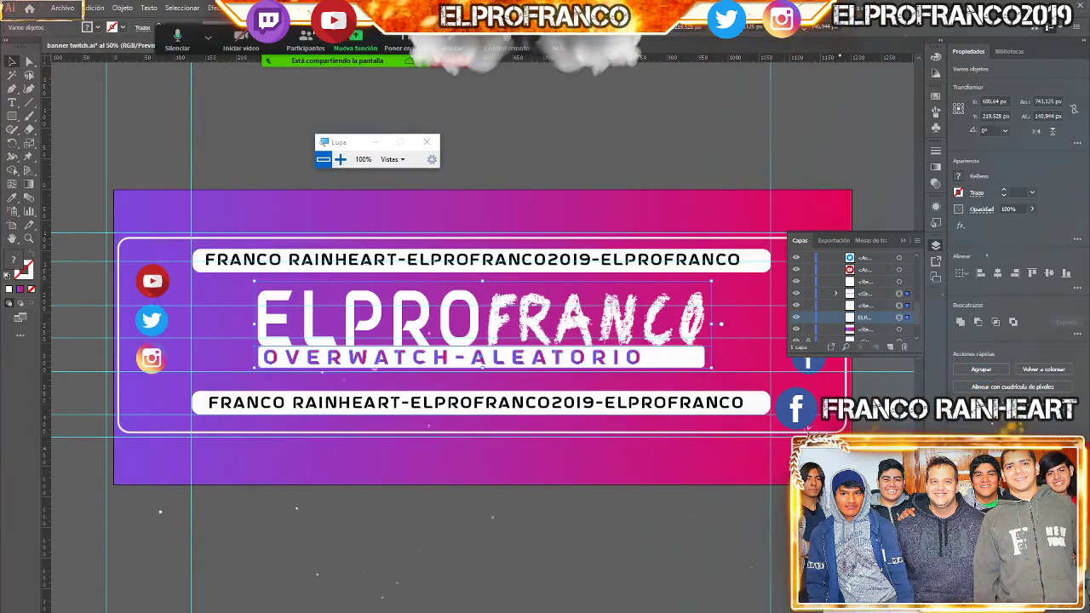
Save the banner and re-export the artboard as a 1x JPG 100 to the Desktop
click(65, 10)
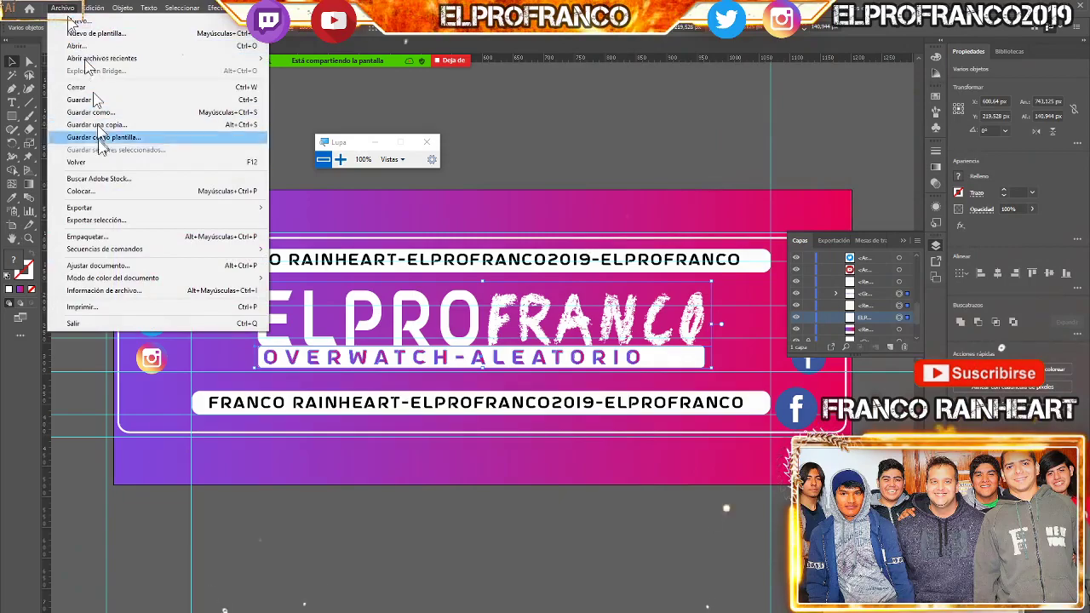
click(98, 100)
click(64, 10)
mouse_move(79, 208)
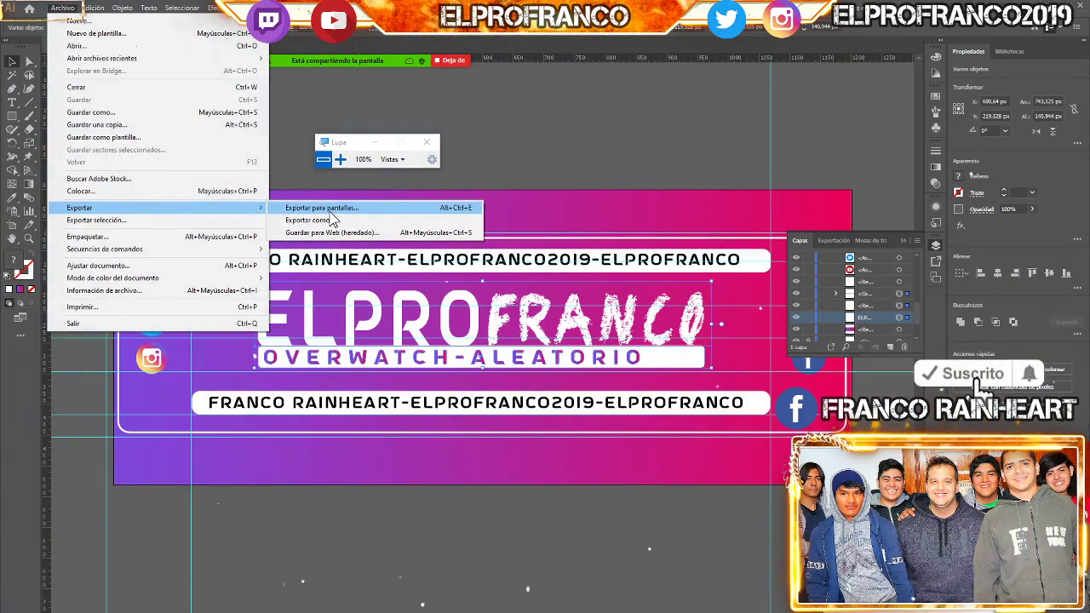
click(328, 208)
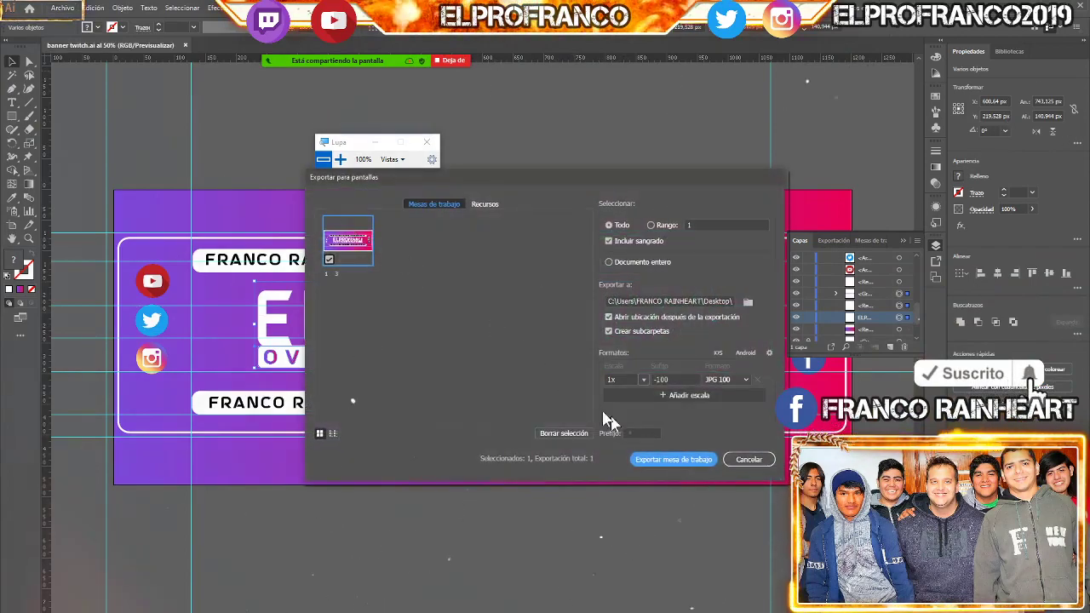
click(337, 273)
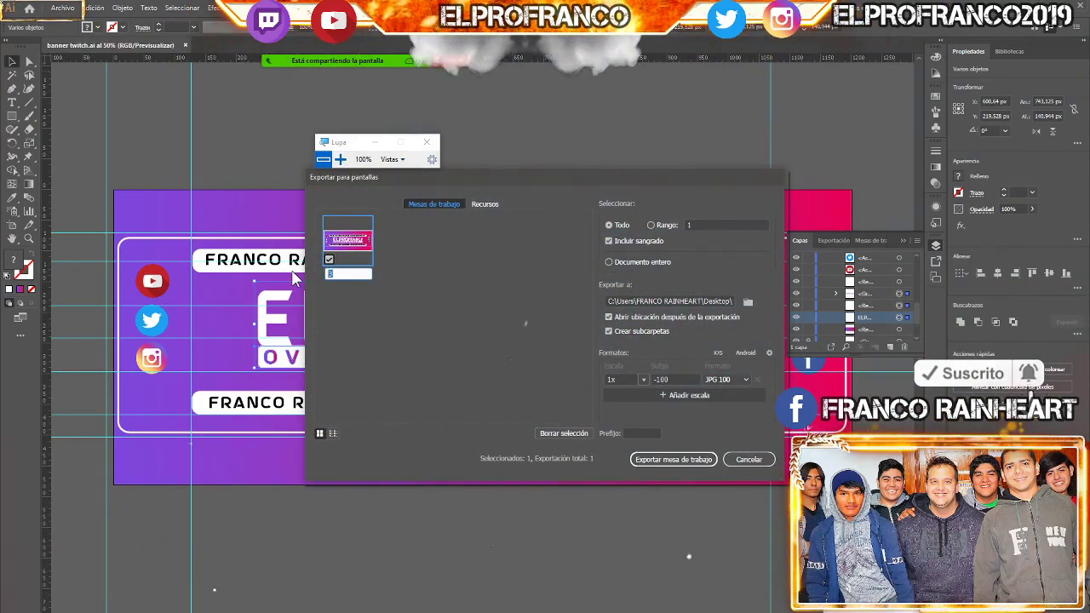
click(672, 460)
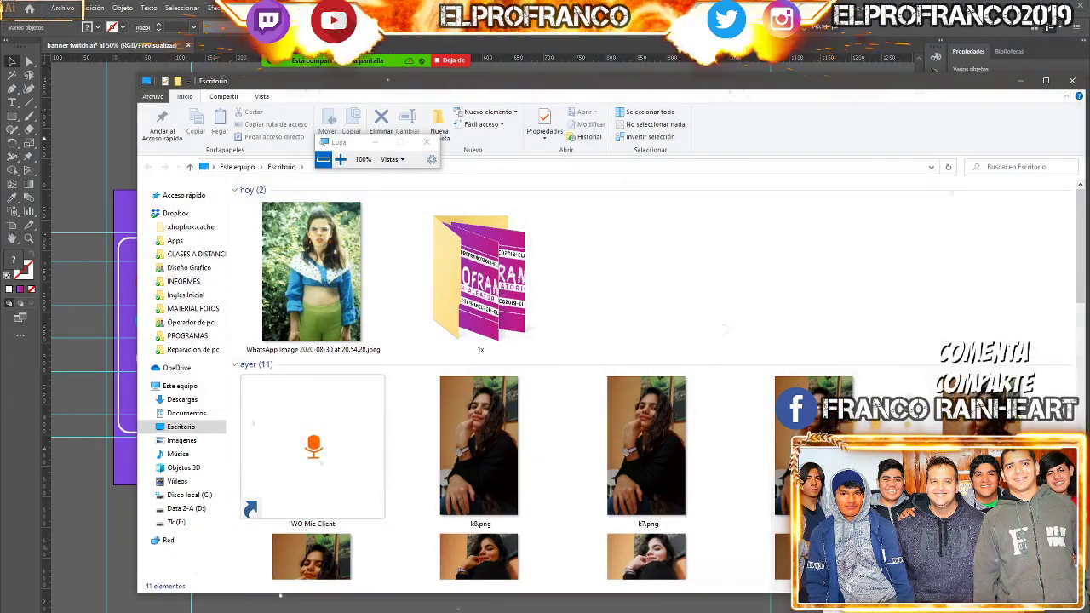
key(alt+Tab)
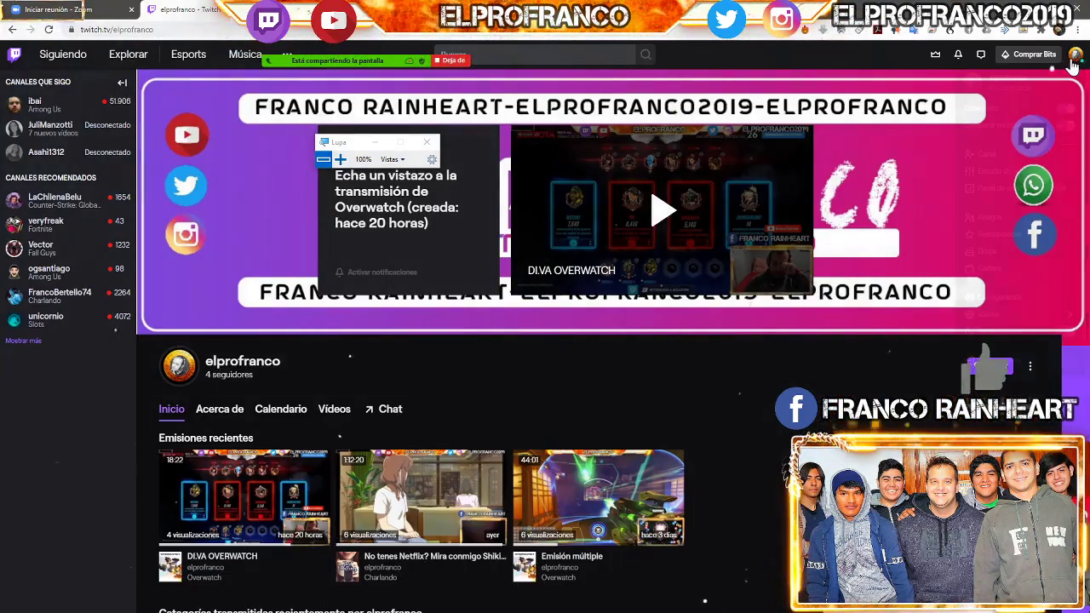
Upload and confirm 4-100.jpg as the new Twitch profile banner
click(1074, 56)
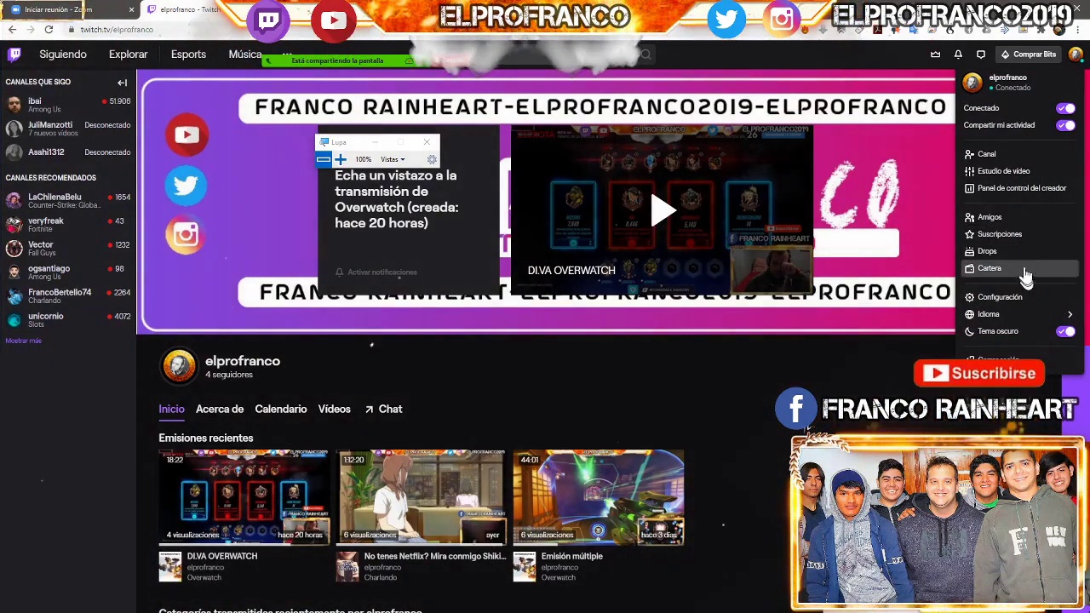
click(1013, 305)
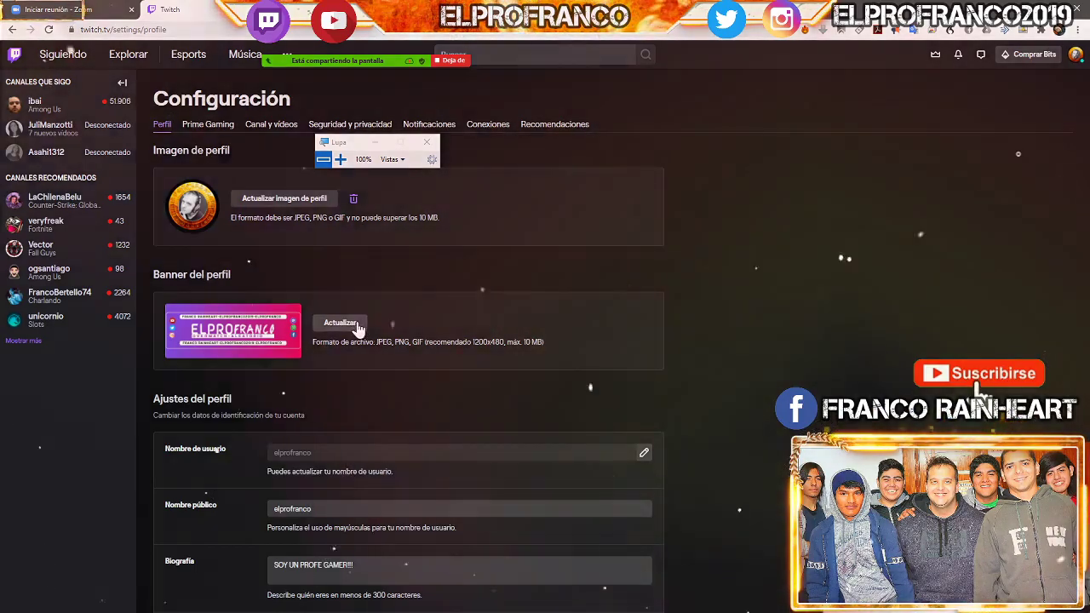
click(358, 329)
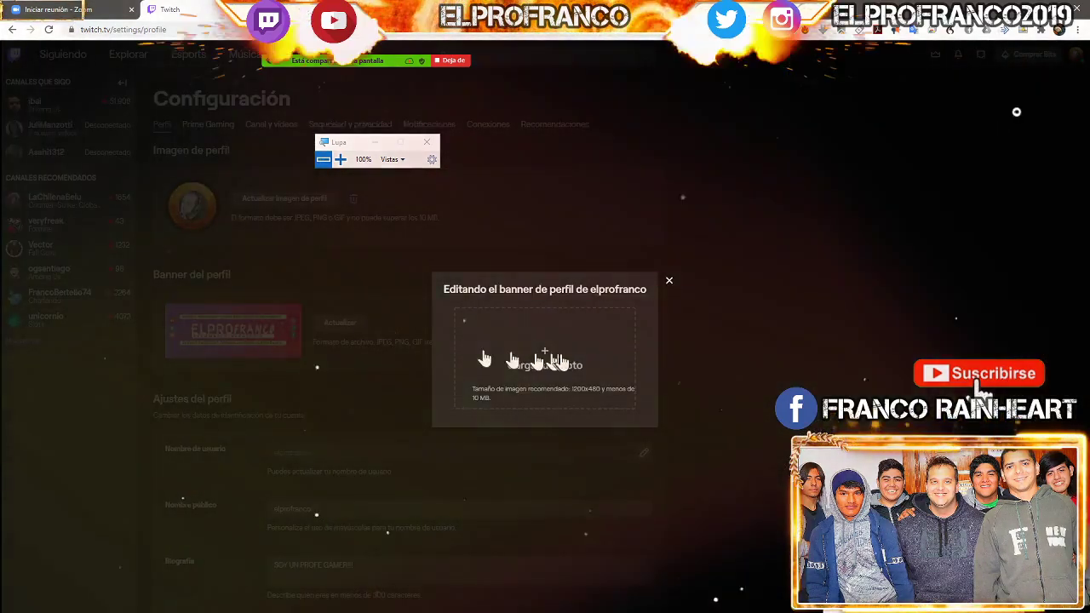
click(536, 360)
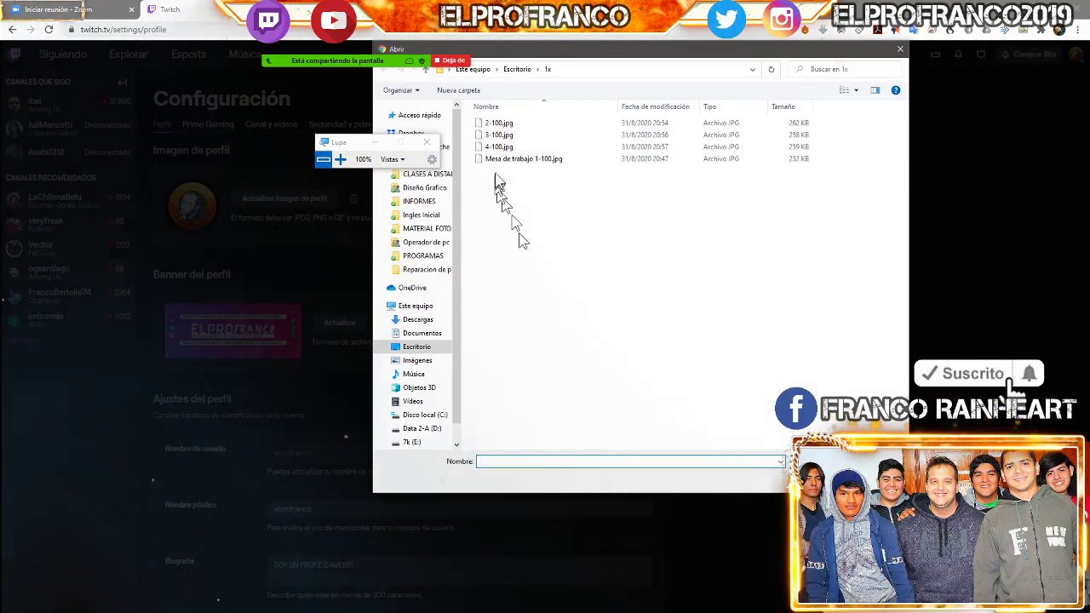
click(514, 148)
double_click(503, 147)
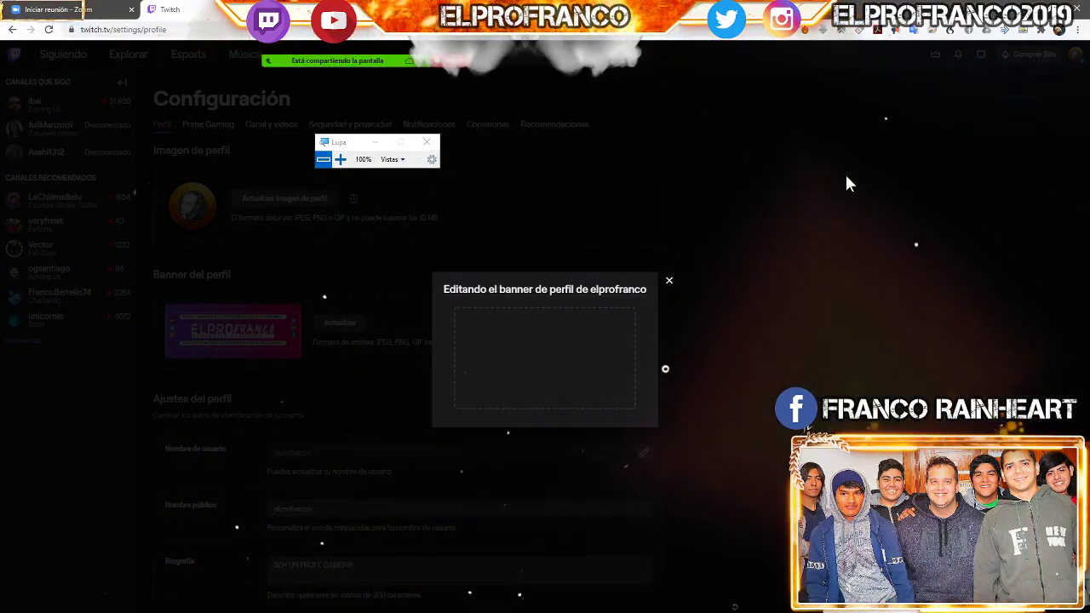
click(543, 416)
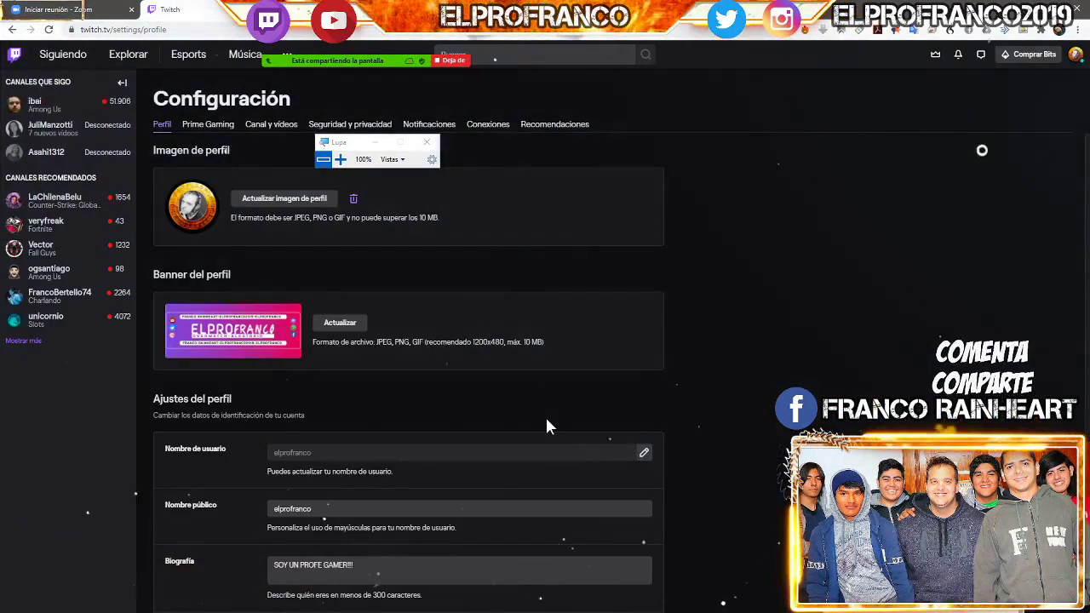
Check the updated banner on the channel page, then return to Illustrator
click(1075, 55)
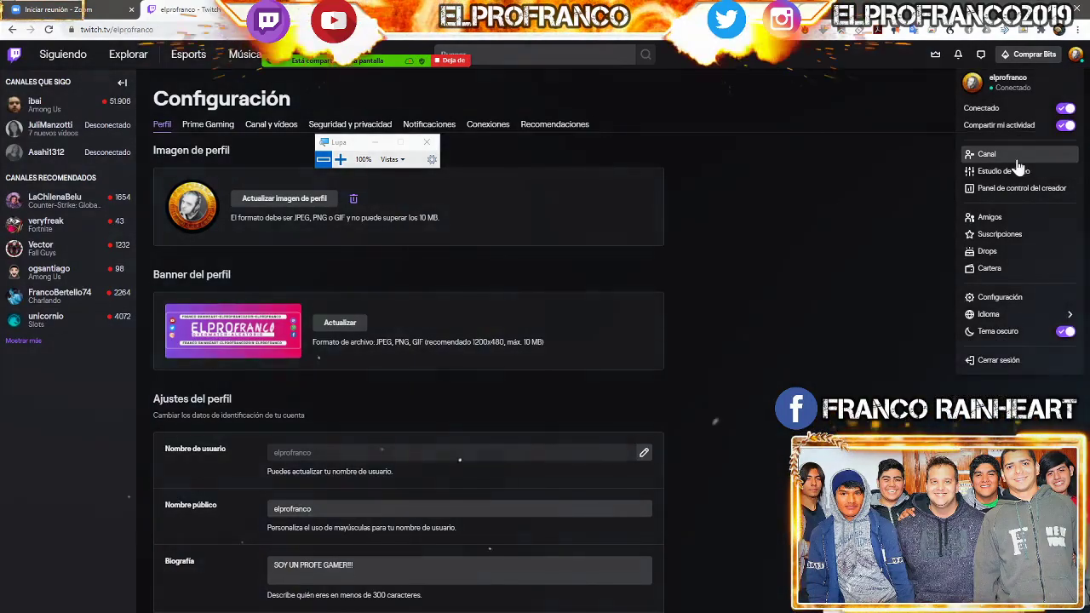
click(1016, 161)
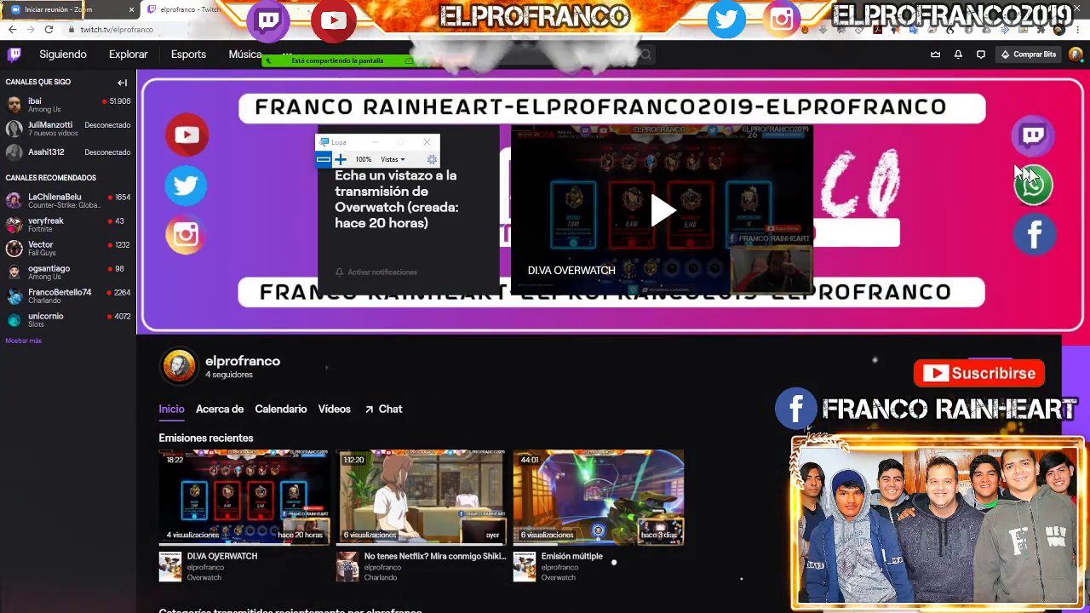
key(alt+Tab)
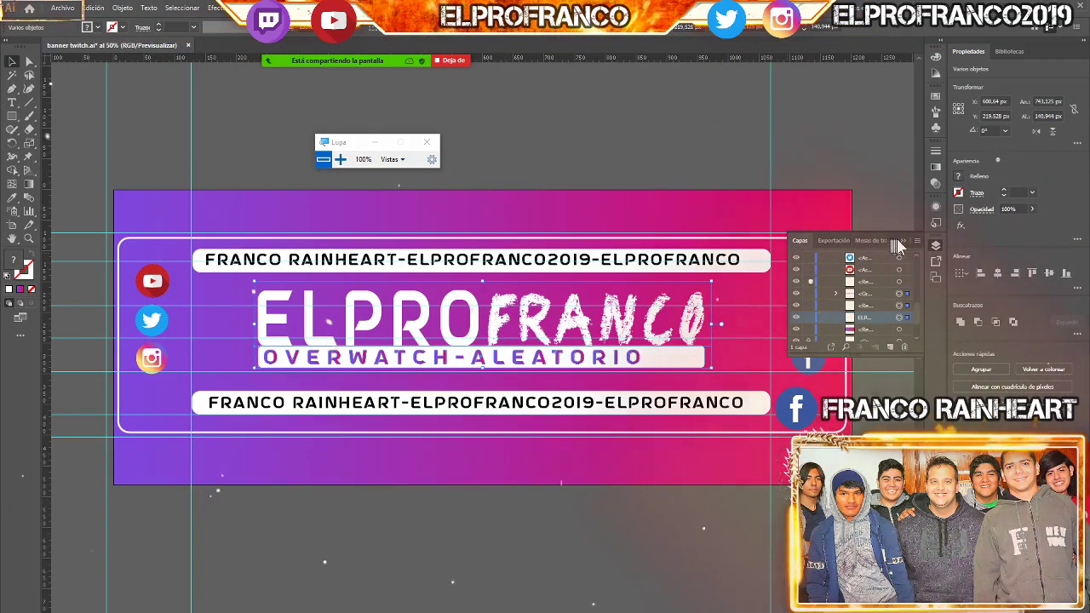
Close the floating Layers panel to reveal the Twitch, WhatsApp and Facebook icons
click(848, 253)
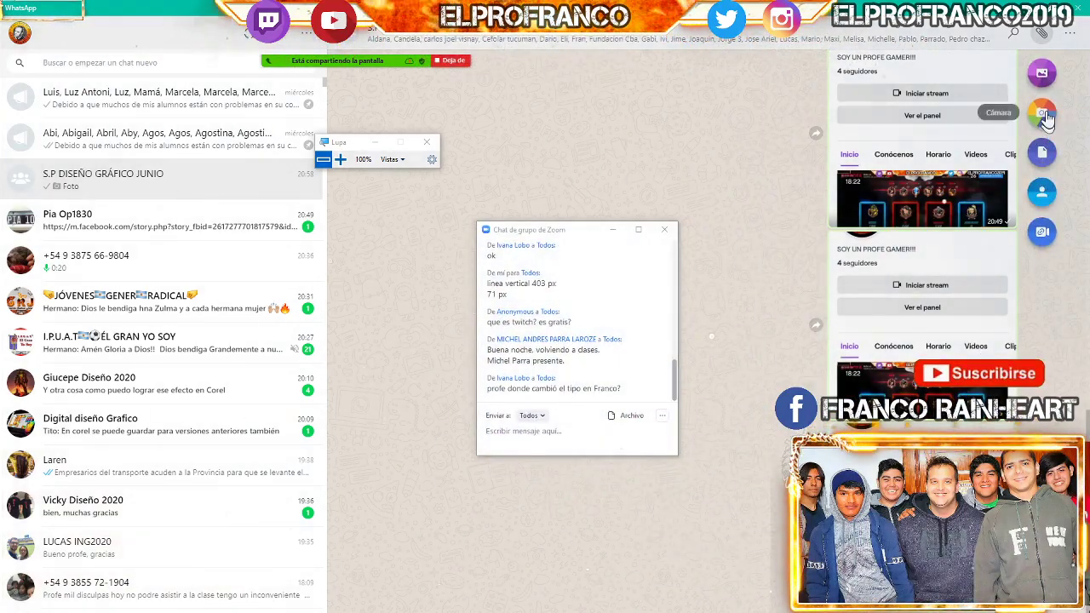
Attach banner twitch.ai from Quick access and send it to the S.P DISEÑO GRÁFICO JUNIO group
click(1041, 152)
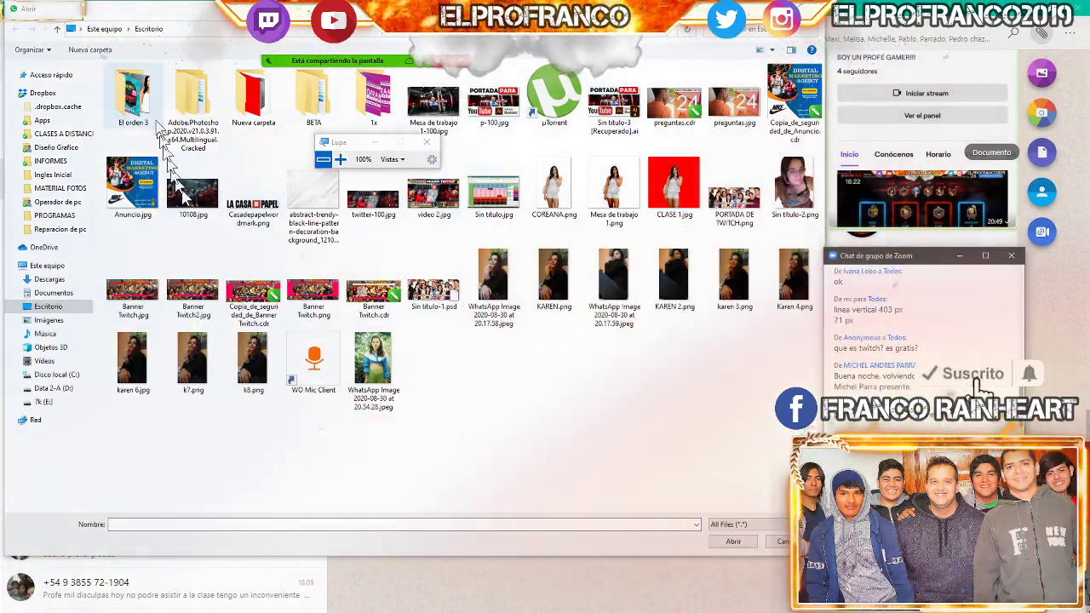
click(56, 75)
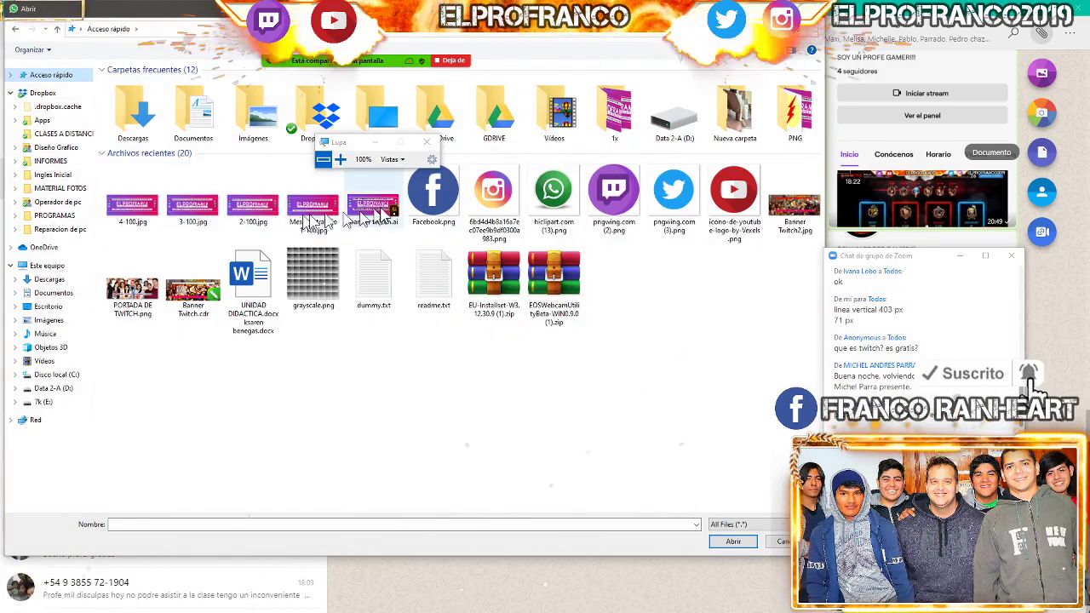
double_click(372, 206)
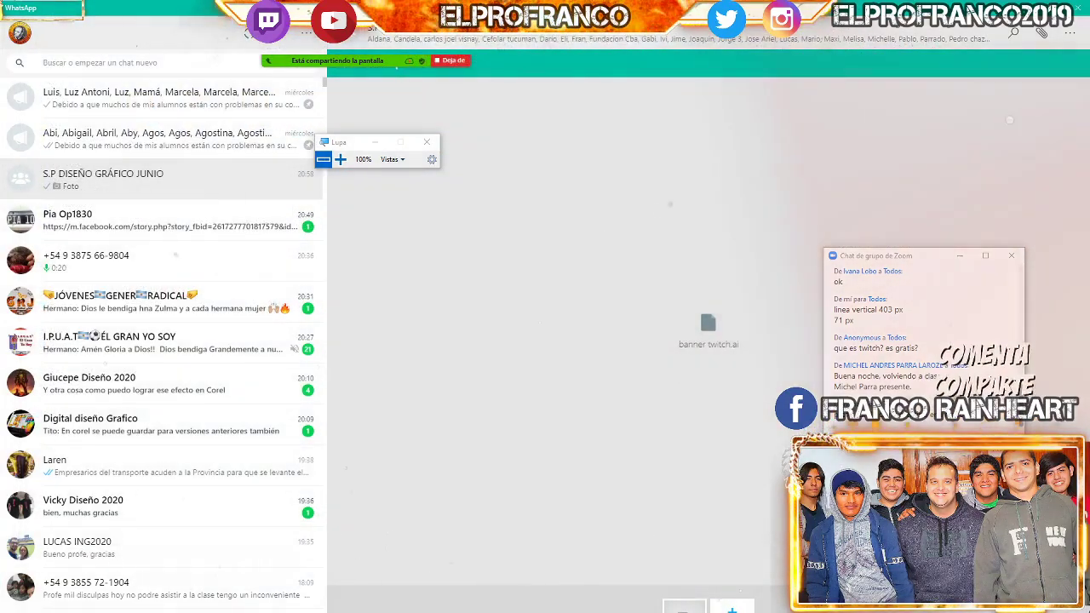
key(Return)
Switch from Illustrator to OBS Studio and centre the Zoom group chat window over it
key(alt+Tab)
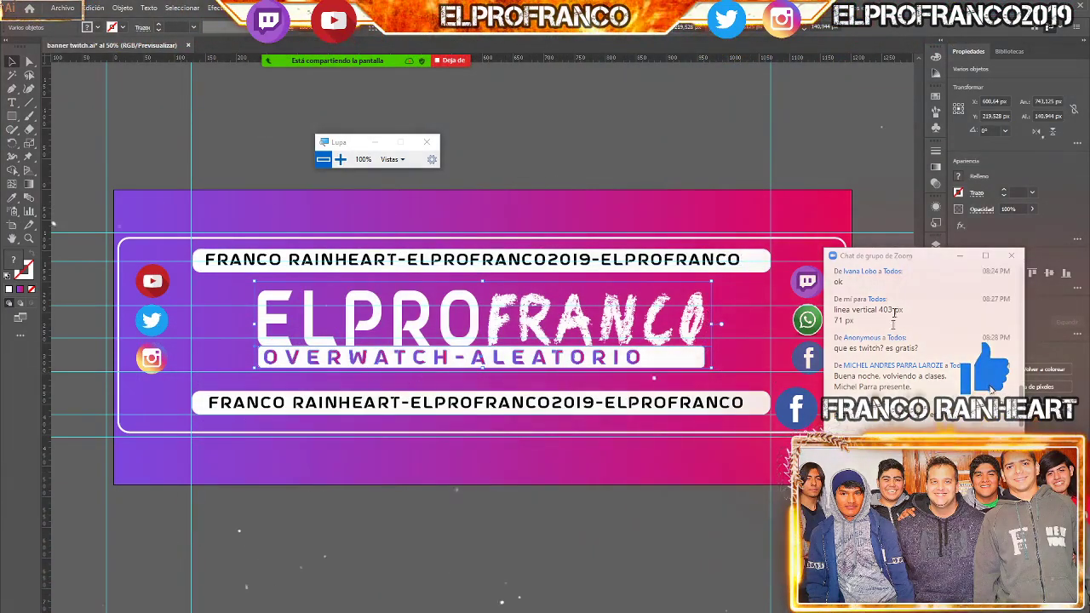
drag(909, 262, 934, 228)
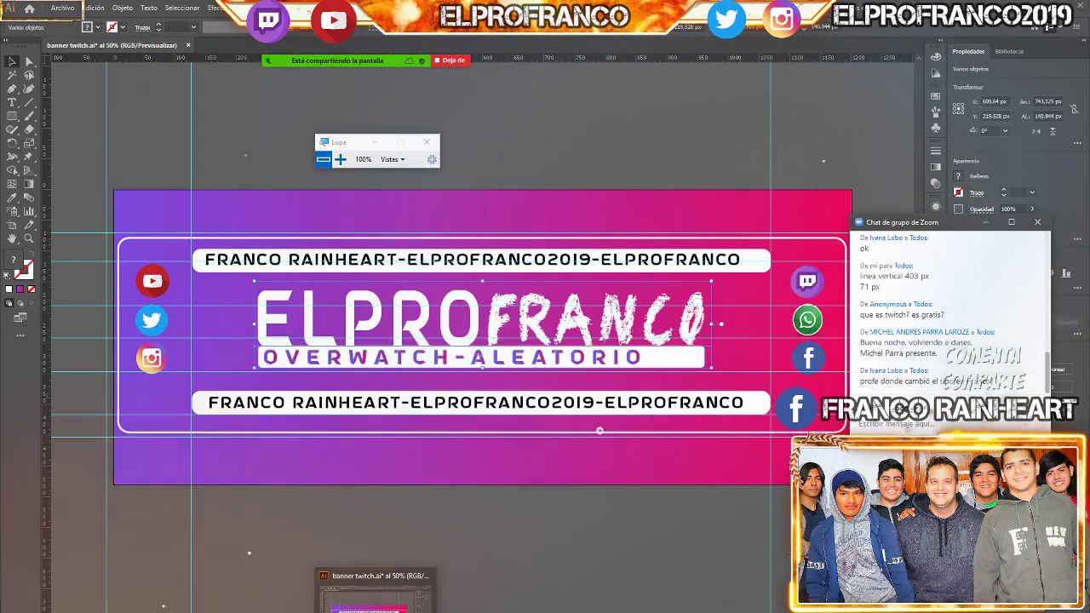
click(353, 594)
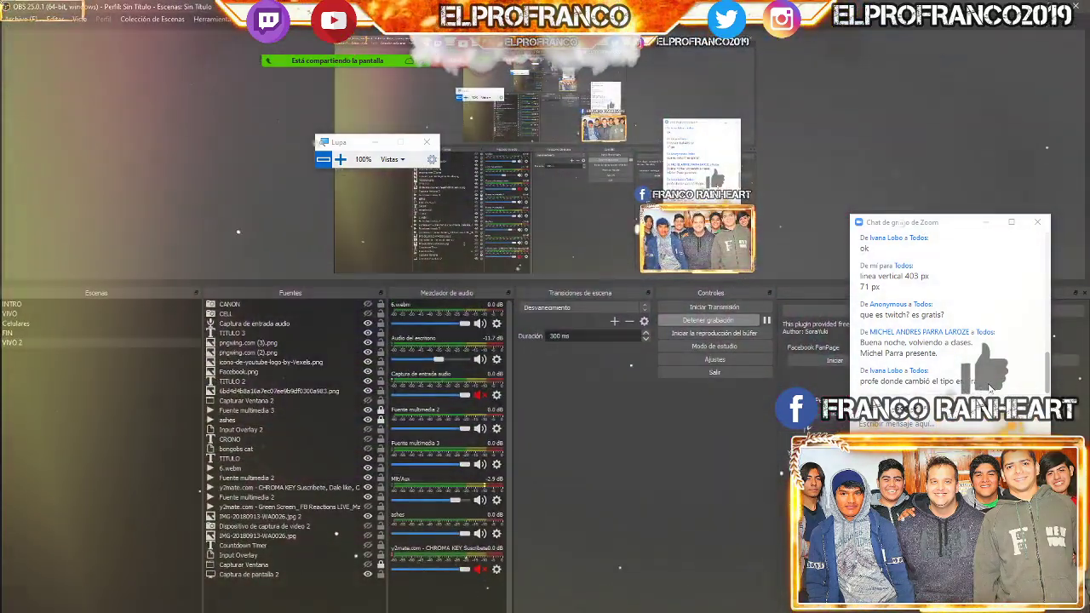
drag(931, 223, 584, 160)
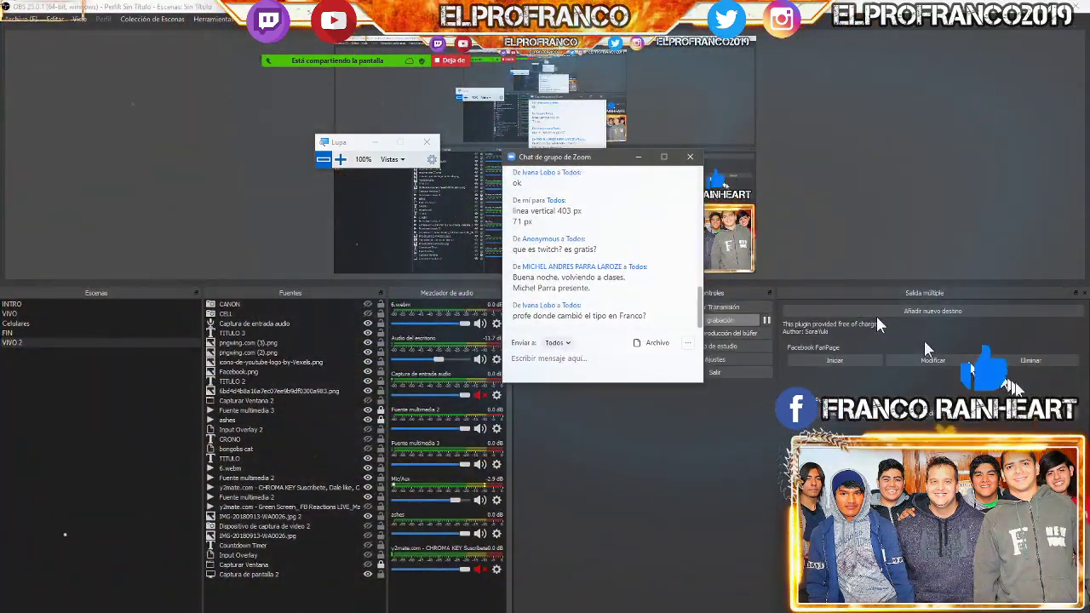